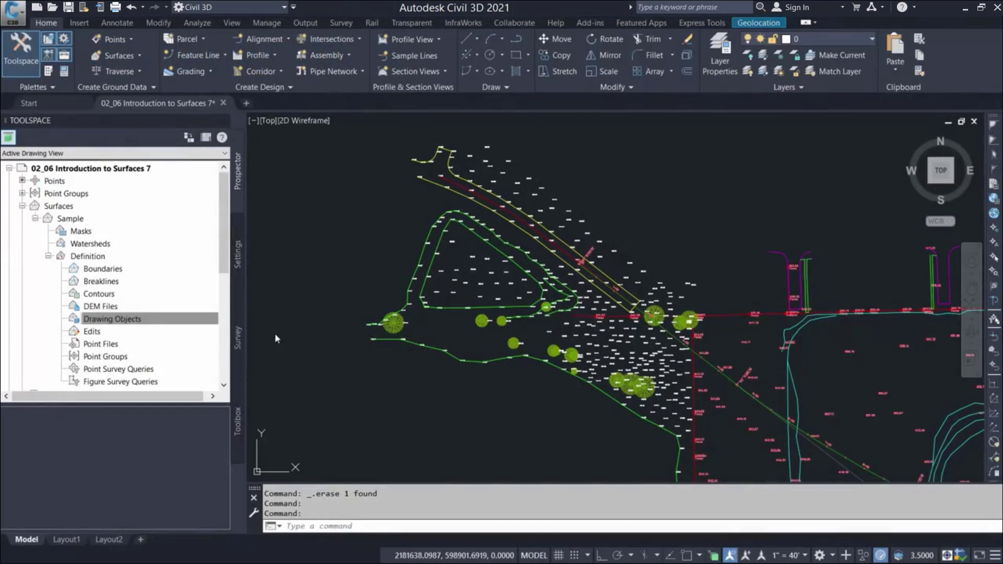
- Add the spot elevation labels around the western road and triangular area to the Sample surface as Text drawing objects
right_click(152, 318)
left_click(179, 325)
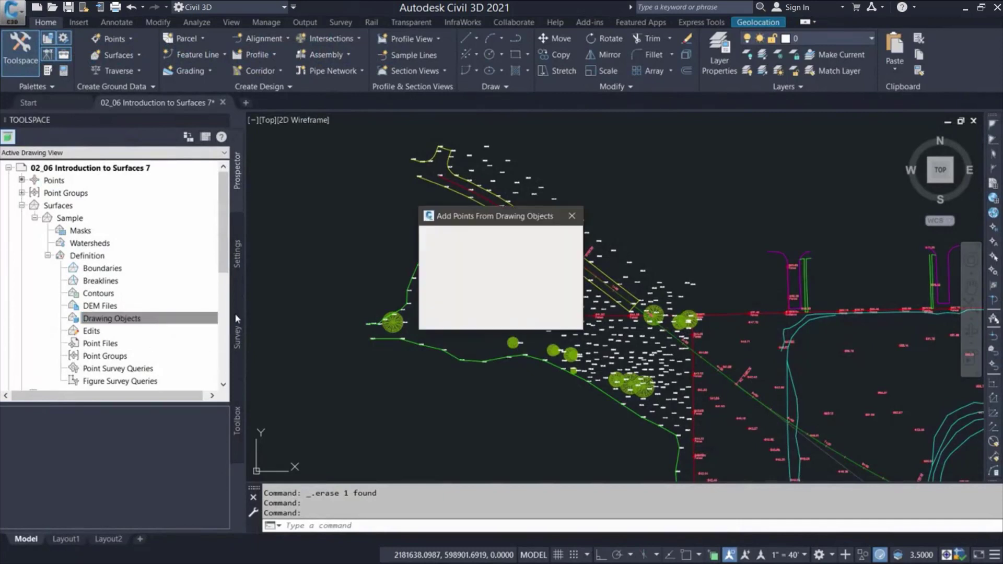
left_click(450, 249)
left_click(447, 285)
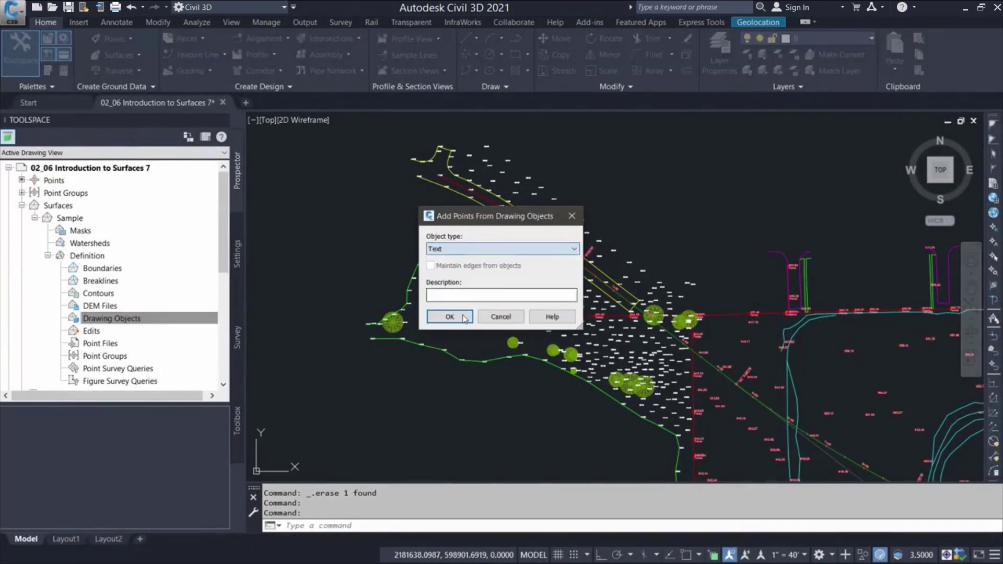
left_click(450, 317)
left_click(736, 133)
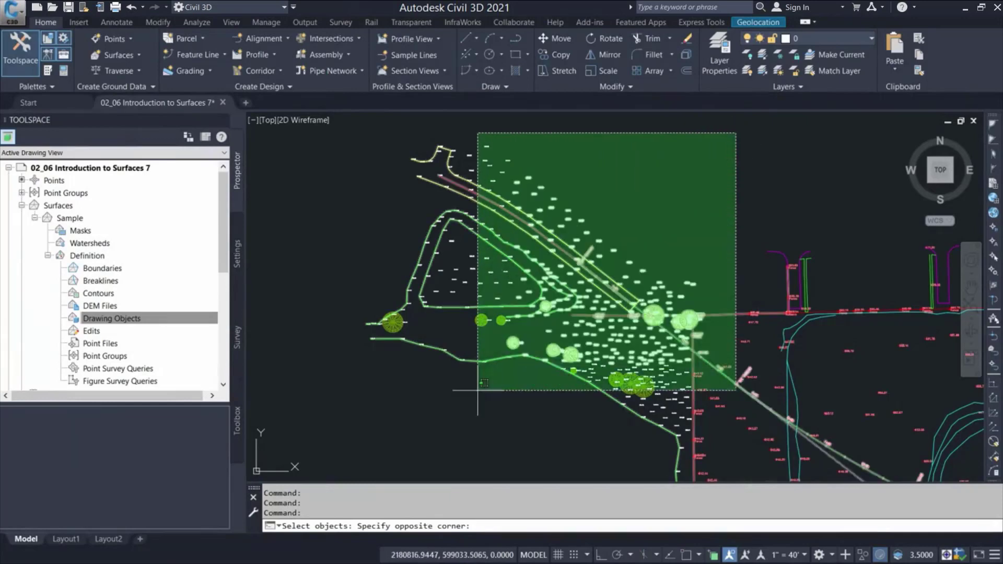
left_click(379, 442)
scroll(591, 326, "up", 5)
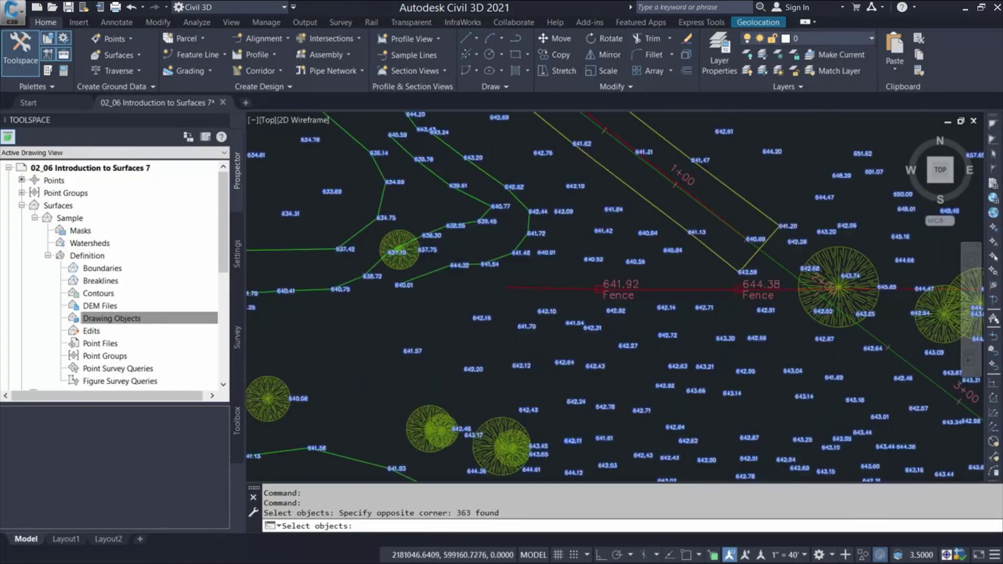
key("Return")
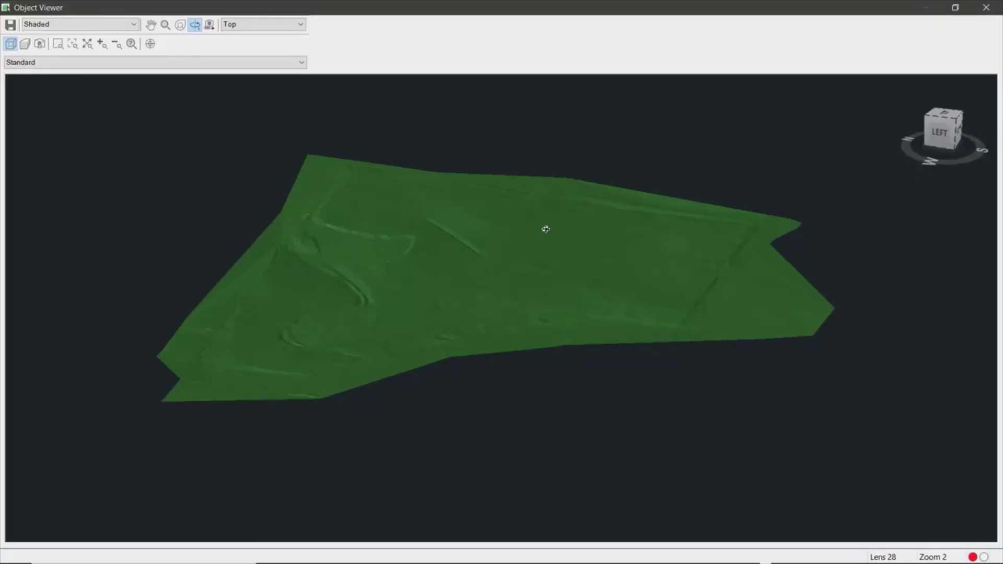
- Examine the shaded surface from several 3D angles in the Object Viewer, finishing with the viewer closed
left_click_drag(546, 229, 545, 228)
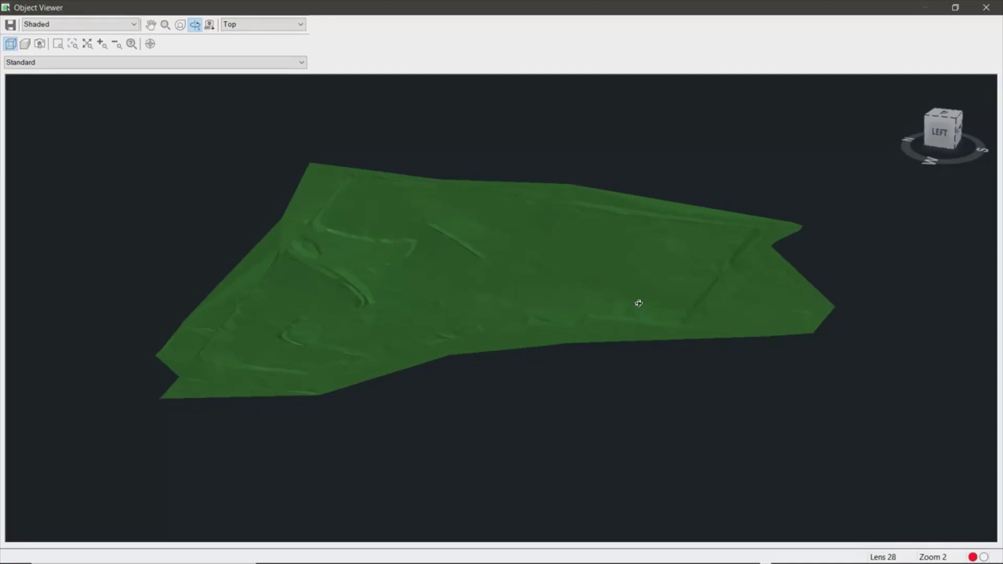
mouse_move(639, 303)
left_mouse_down()
mouse_move(536, 345)
mouse_move(443, 339)
left_mouse_up()
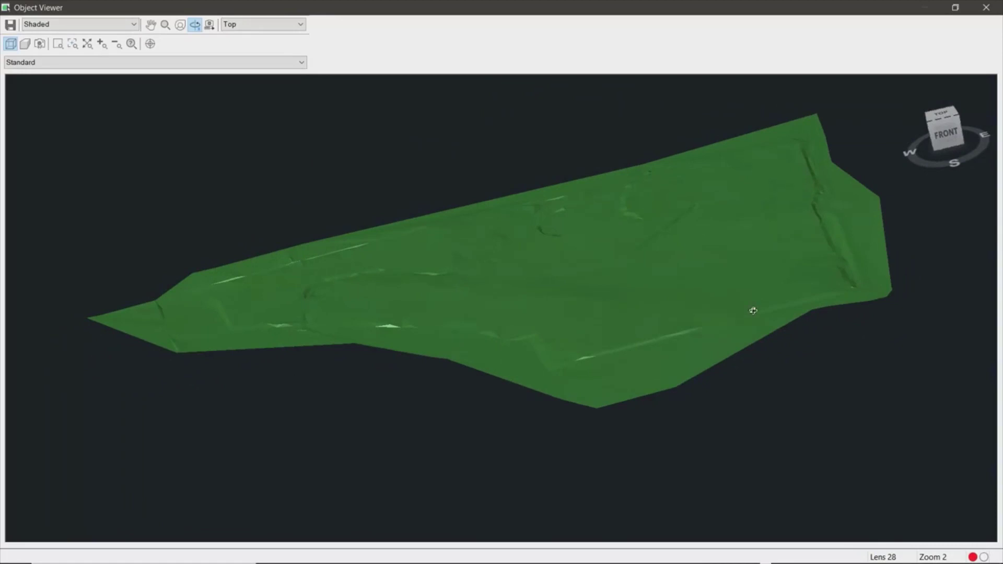
left_click_drag(743, 312, 682, 336)
right_click(682, 336)
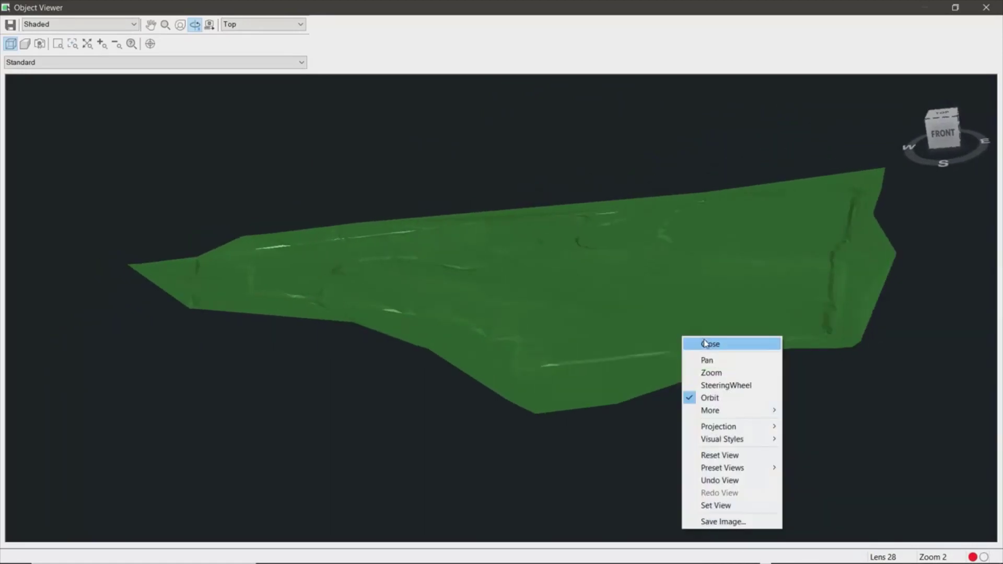
left_click(705, 344)
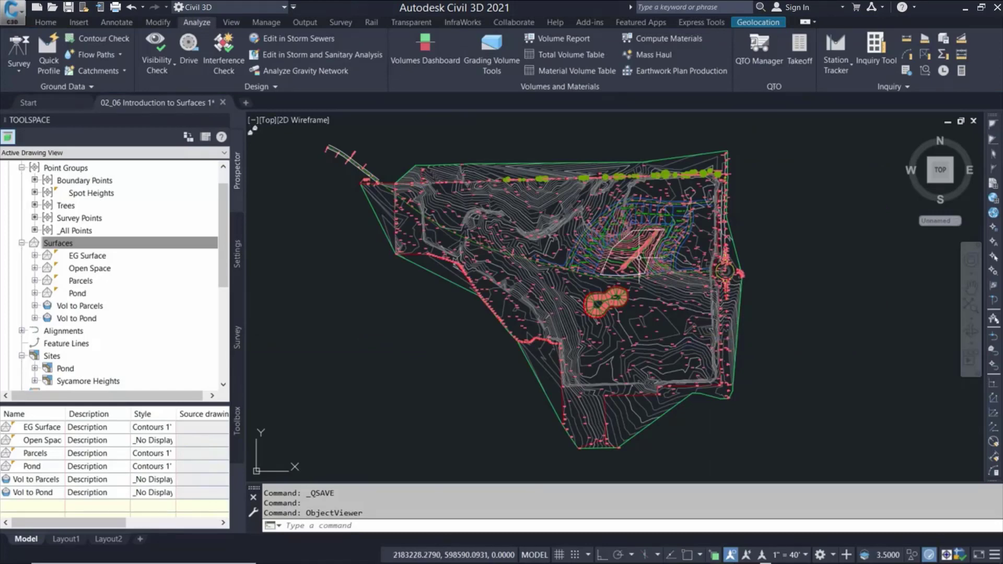
- Select the Parcels surface and an adjoining property line, extend the selection to similar objects, and open them in the Object Viewer
scroll(638, 258, "up", 5)
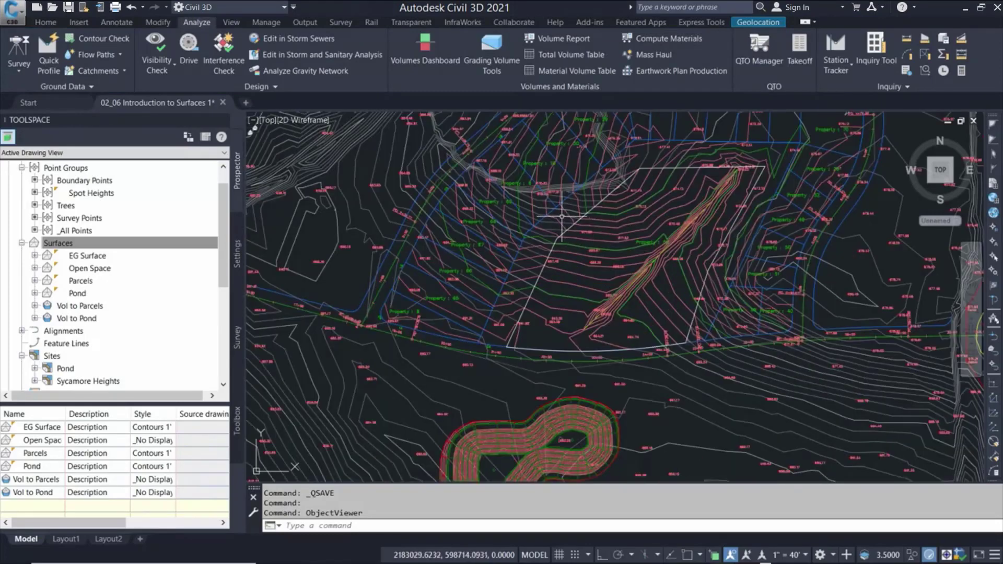
left_click(551, 213)
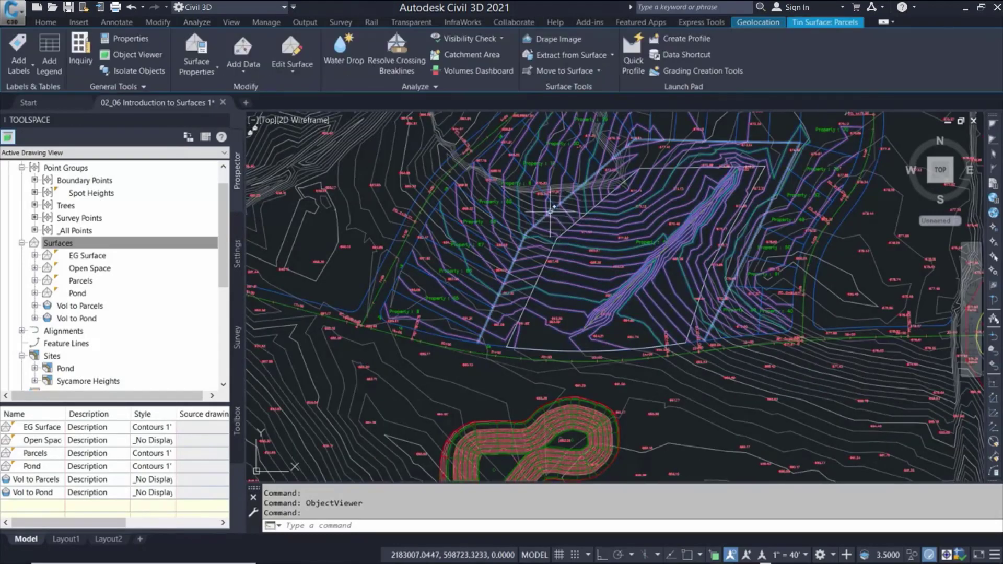
left_click(552, 199)
right_click(552, 199)
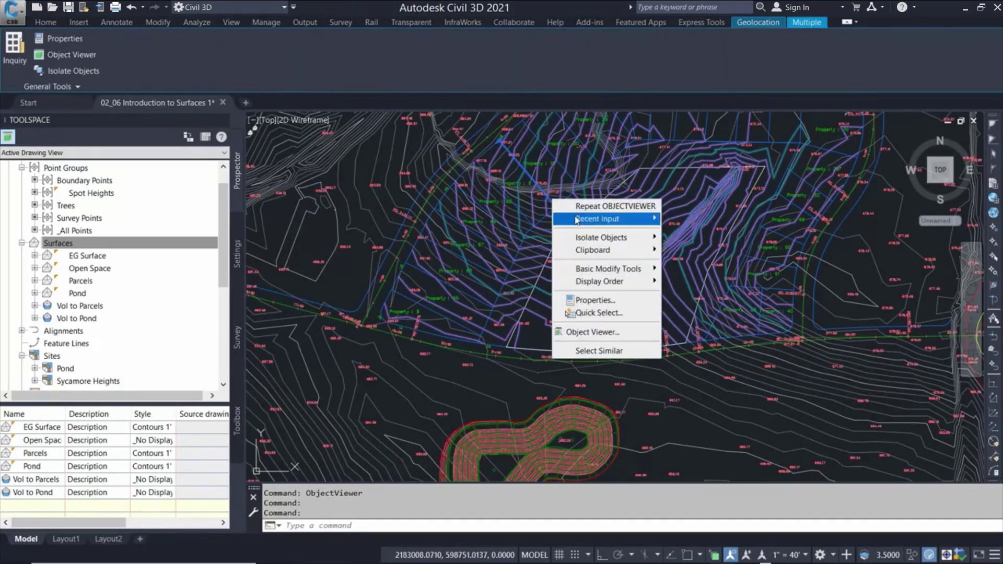
left_click(617, 350)
right_click(607, 319)
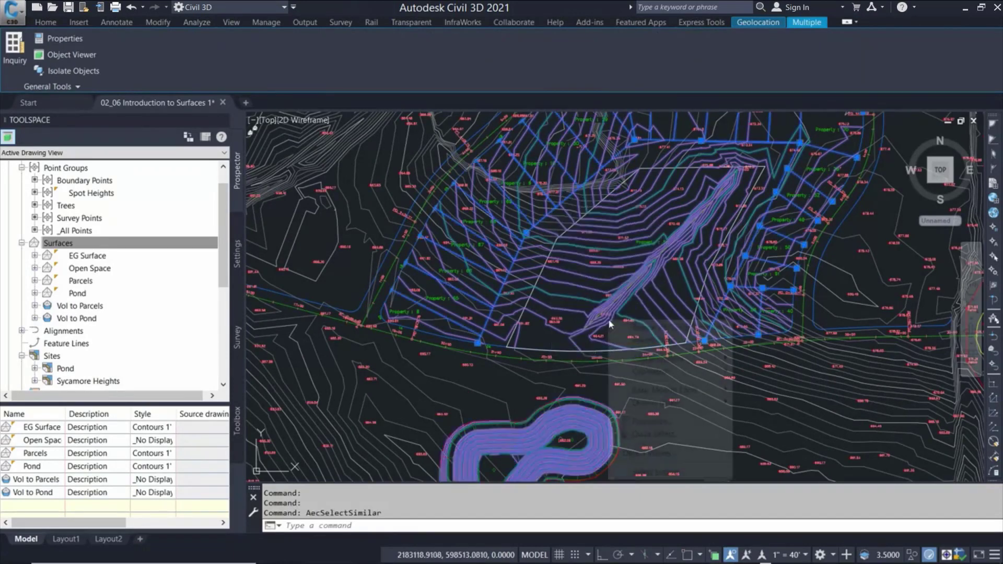
left_click(664, 454)
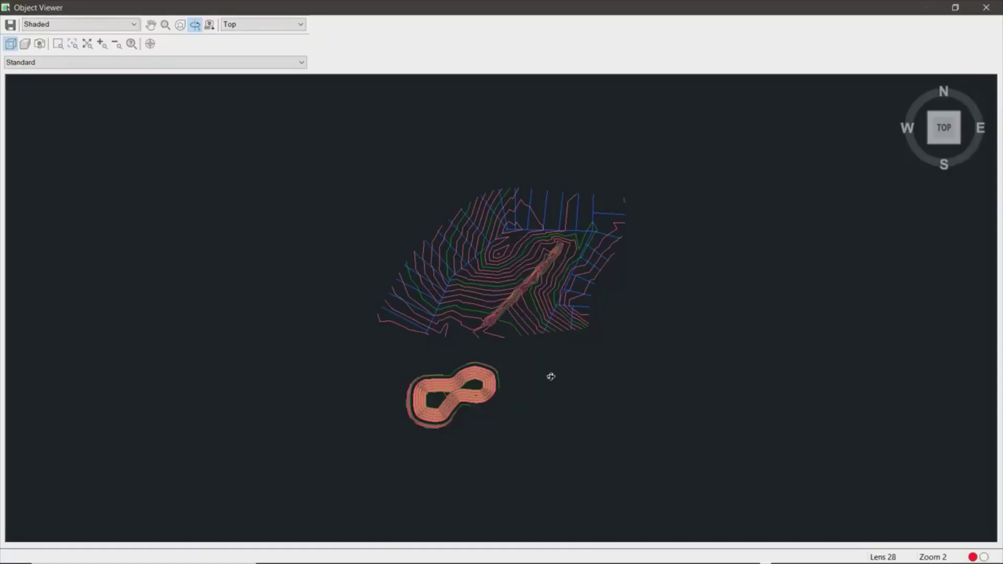
- Examine the parcel and pond surfaces in 3D from different angles and close the Object Viewer
left_click_drag(540, 380, 640, 327)
middle_click_drag(780, 356, 533, 394)
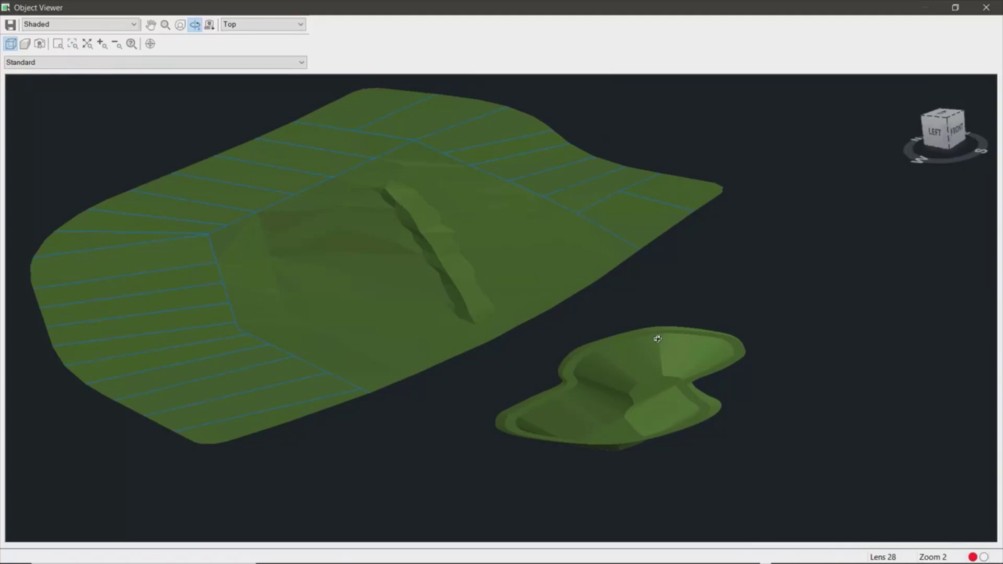
left_click(986, 7)
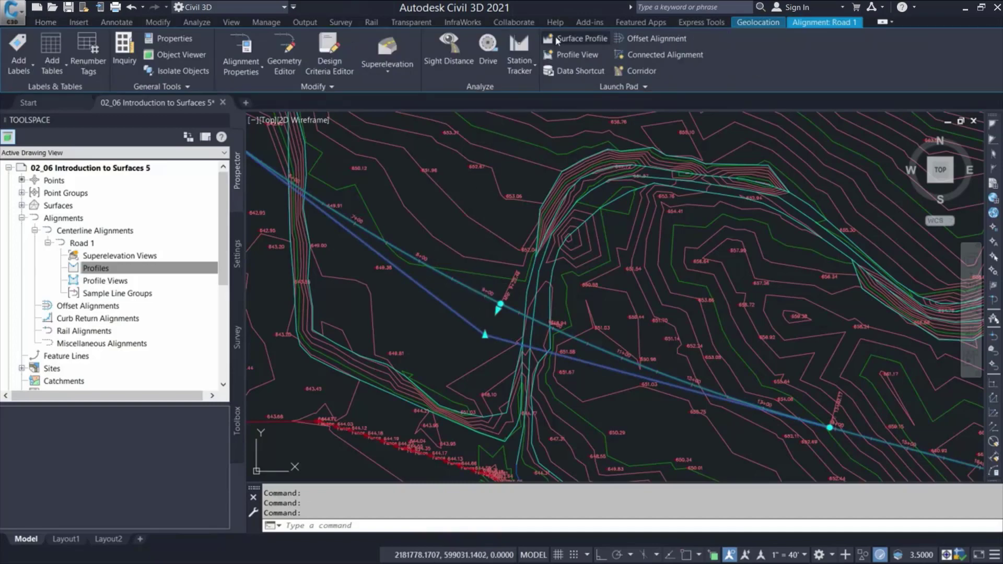
- Create a surface profile of EG Surface along the Road 1 alignment and generate its profile view with the default settings
left_click(557, 39)
left_click(668, 259)
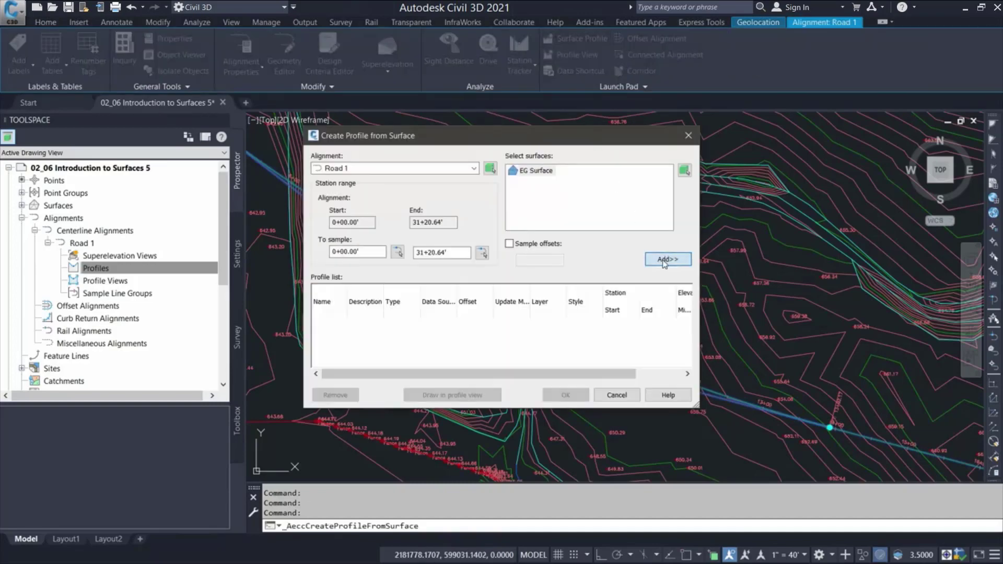
left_click(494, 397)
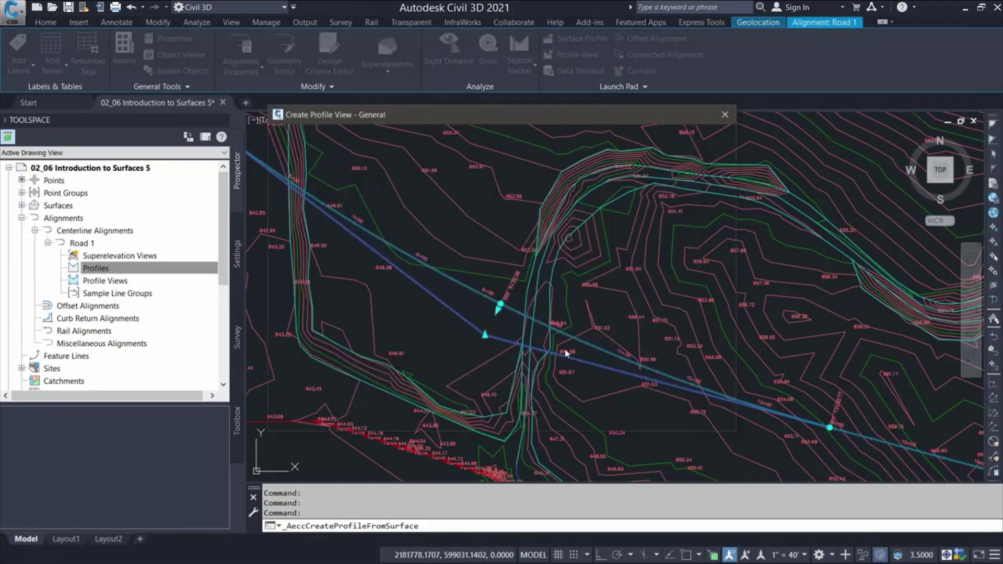
left_click(574, 417)
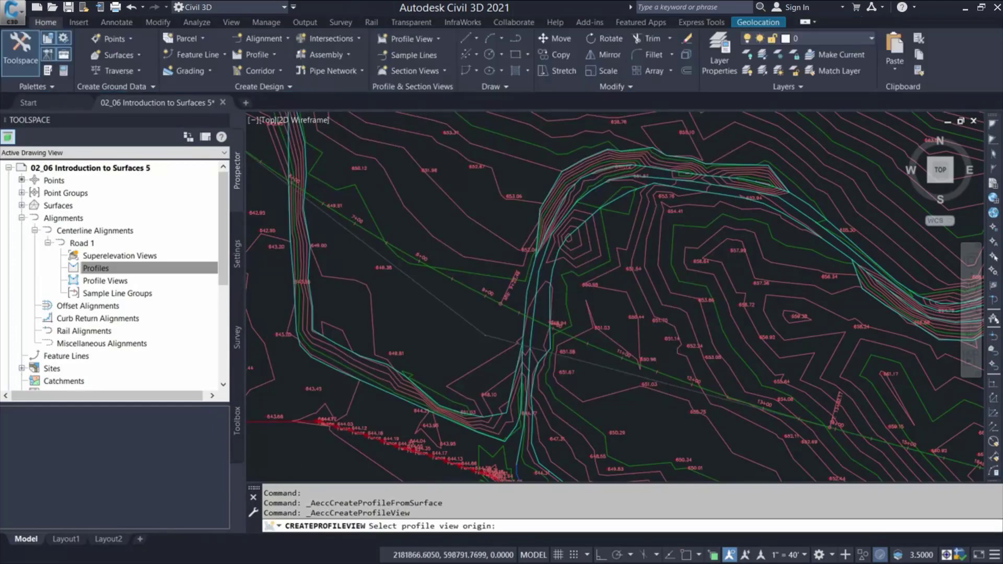
scroll(696, 302, "down", 5)
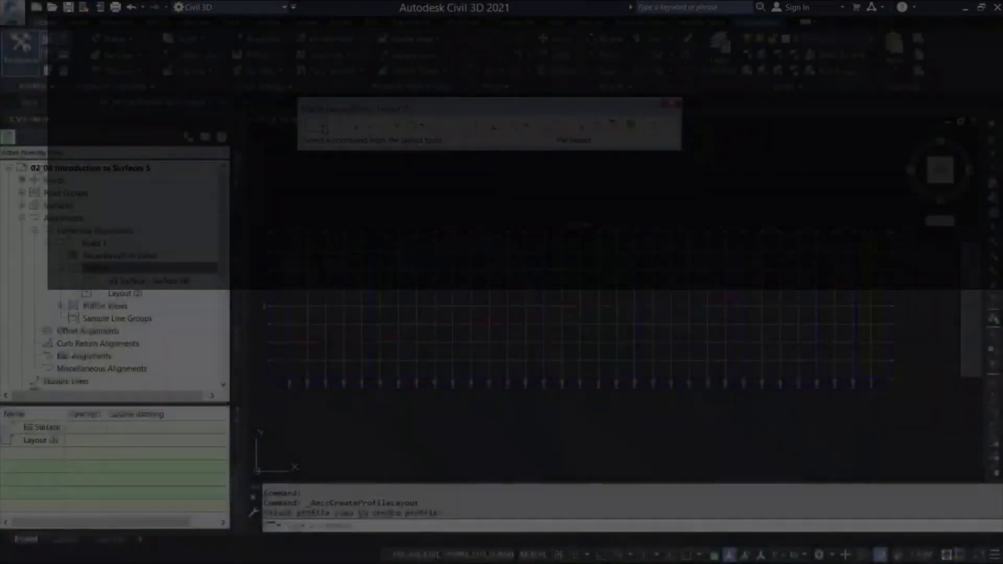
- Start the layout profile using Draw Tangents with Curves, from the existing ground profile's start to about station 4+50
left_click(322, 125)
left_click(349, 150)
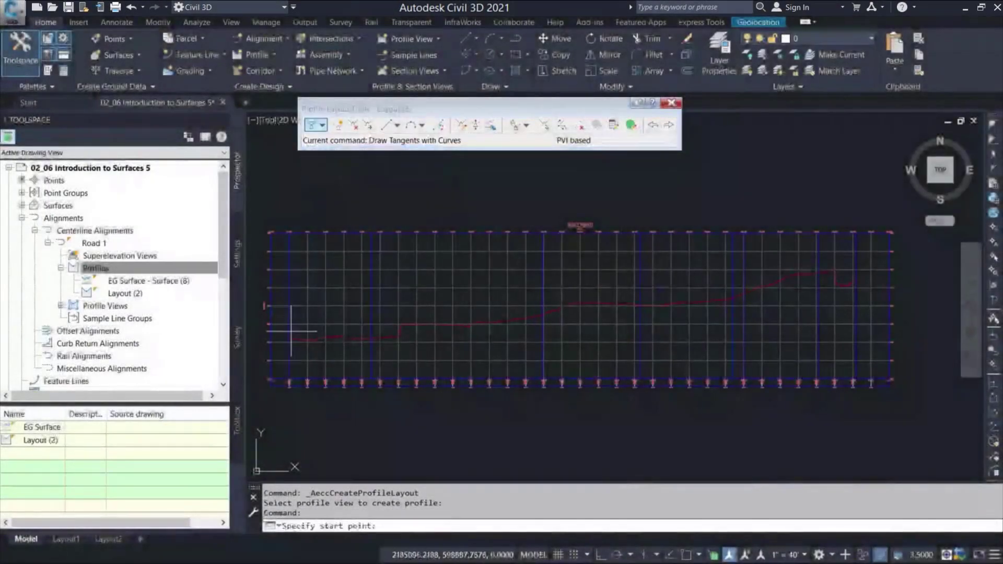
scroll(289, 339, "up", 5)
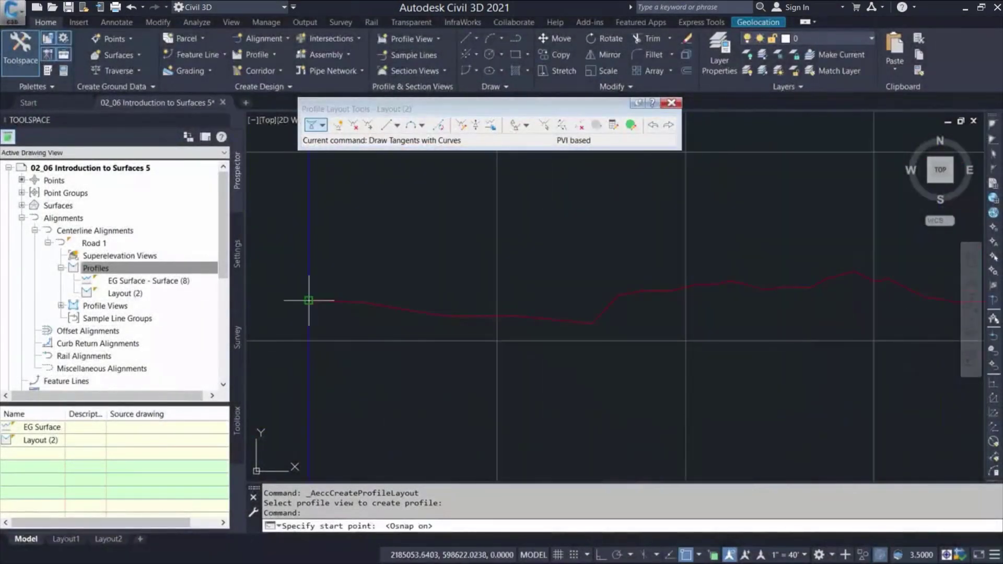
key("F3")
left_click(335, 299)
scroll(421, 288, "down", 3)
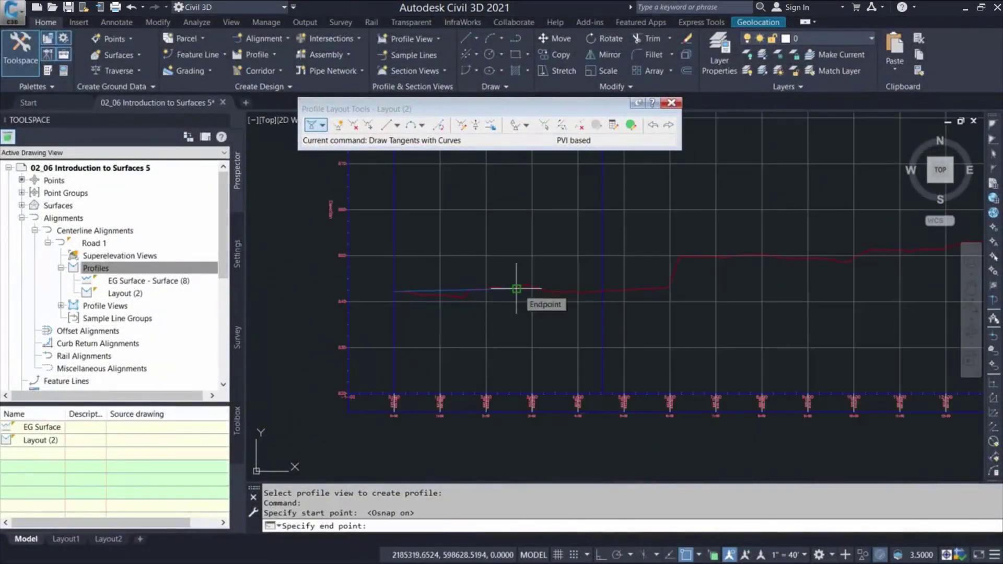
key("F3")
left_click(598, 291)
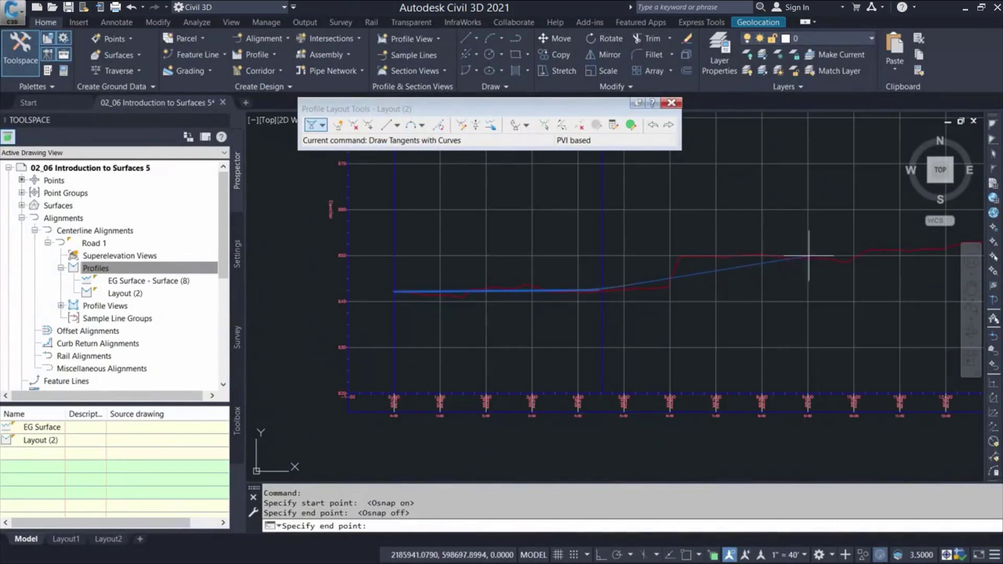
- Continue the layout profile through three more intermediate points along the existing ground line and finish it at that line's end
left_click(840, 255)
middle_click_drag(845, 253, 522, 287)
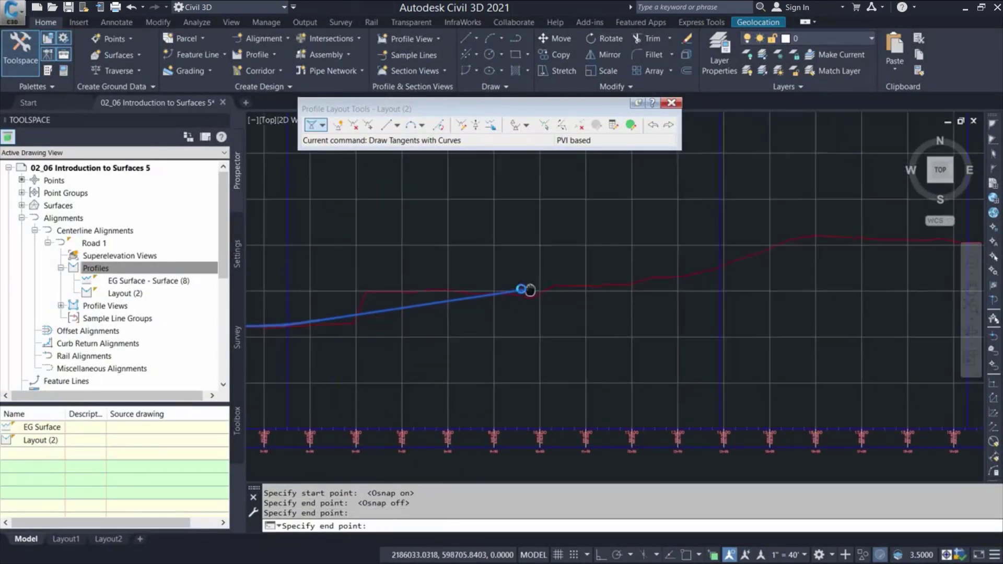
left_click(775, 242)
middle_click_drag(838, 235, 491, 283)
left_click(759, 269)
middle_click_drag(760, 276, 362, 365)
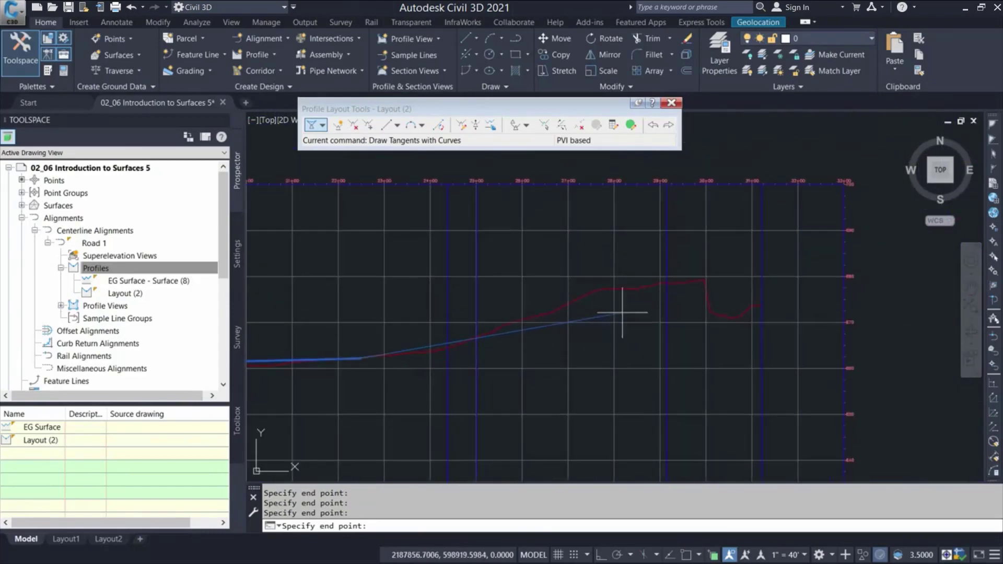
left_click(762, 306)
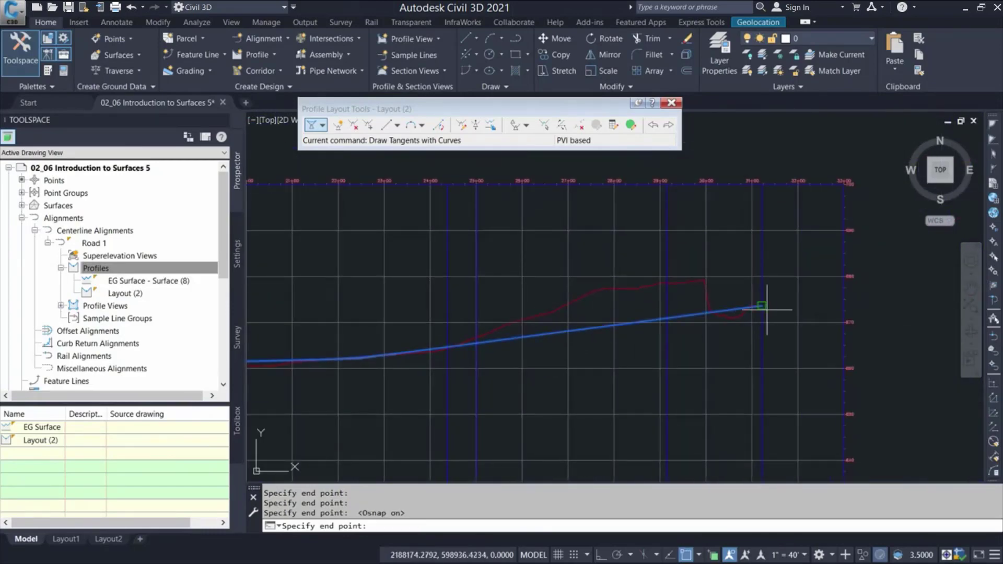
right_click(766, 310)
scroll(760, 314, "down", 4)
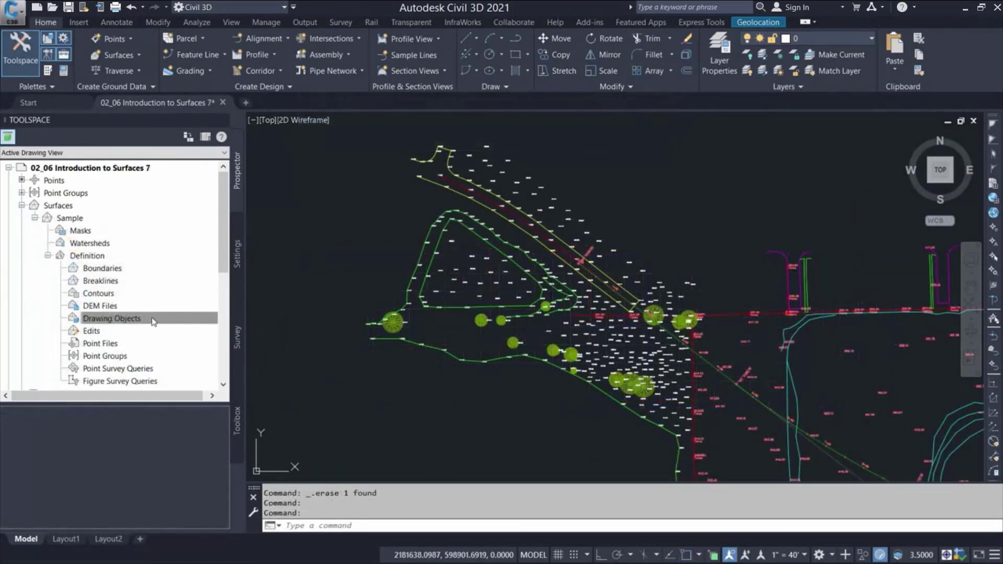
- Define the Sample surface from Text drawing objects, using all elevation texts around the western road and tree area
right_click(153, 322)
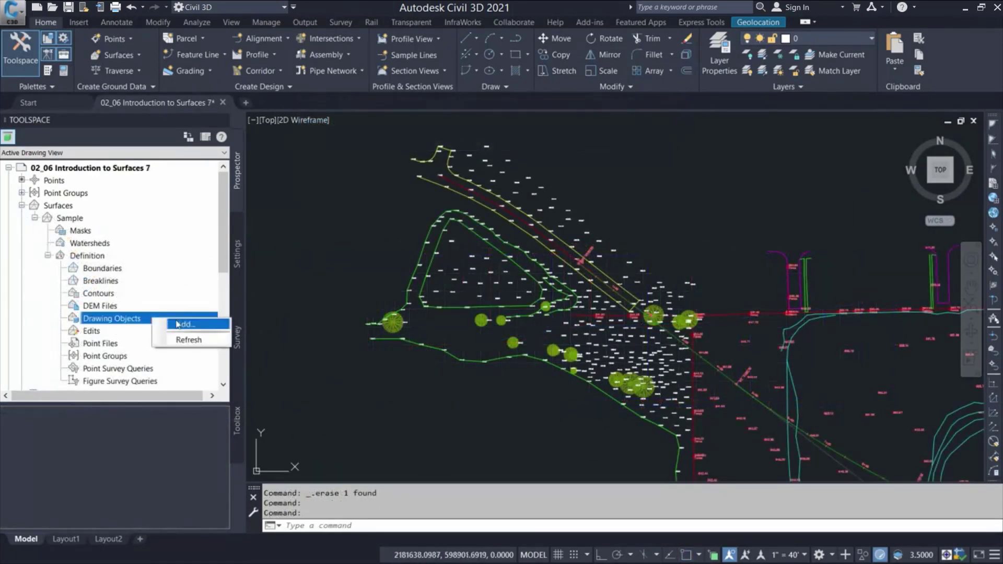
left_click(175, 320)
left_click(486, 249)
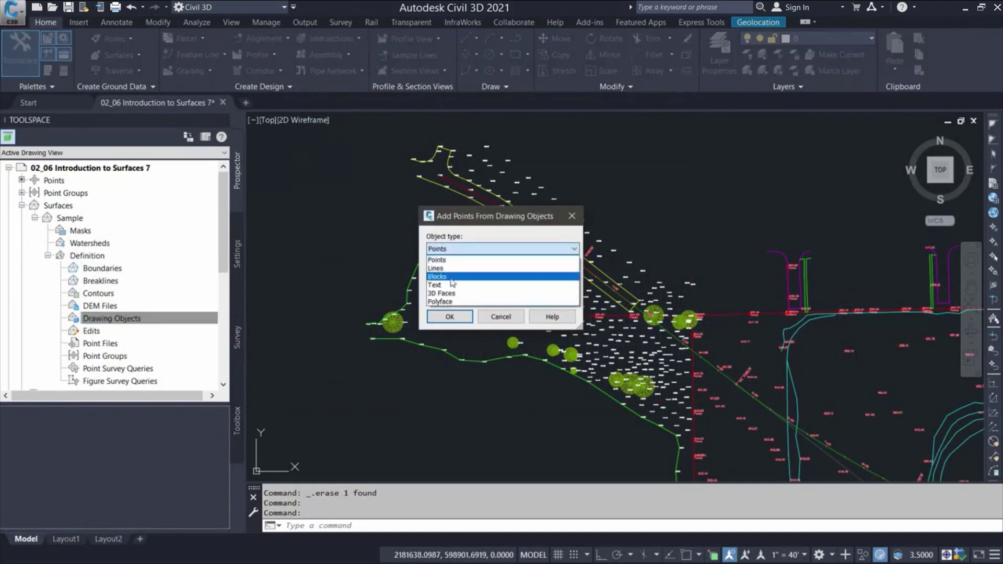
left_click(471, 285)
left_click(450, 317)
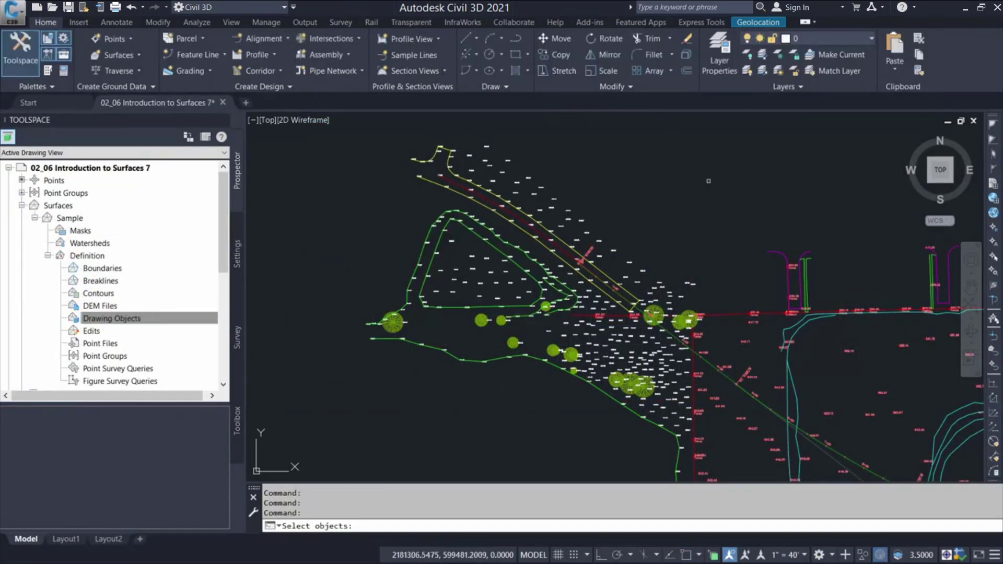
left_click(736, 133)
left_click(348, 476)
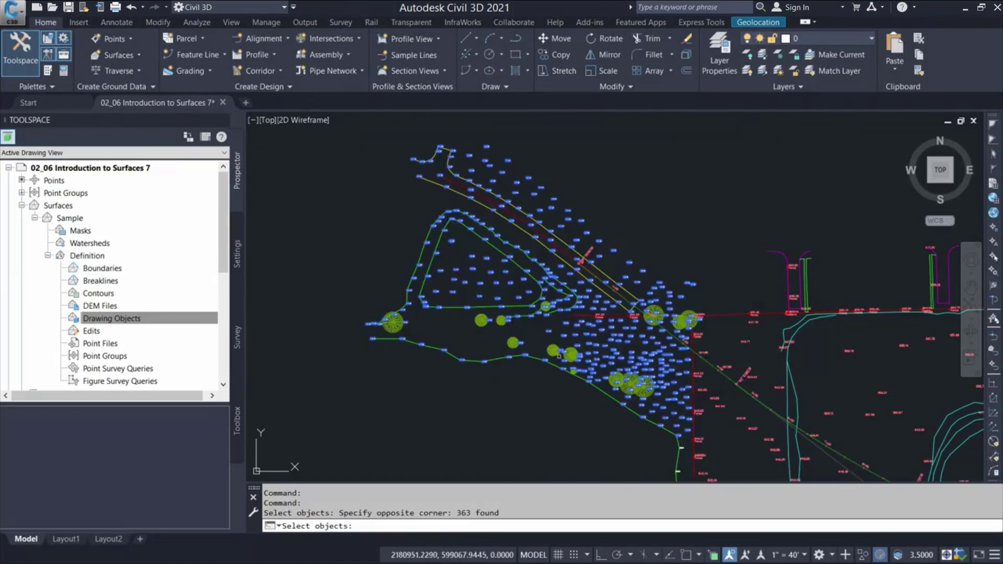
scroll(562, 354, "up", 5)
key("Return")
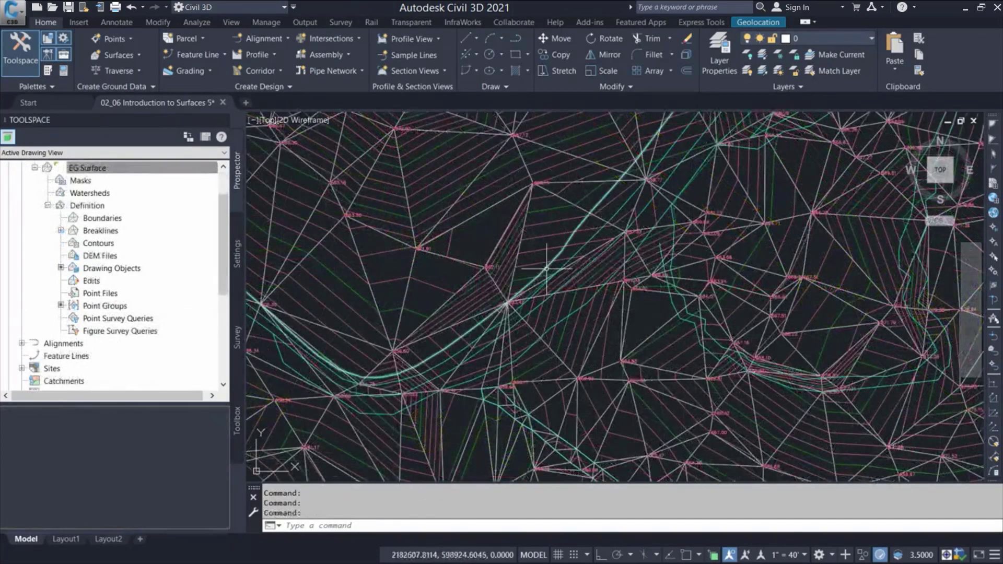
- Select all similar survey breakline polylines and add them to EG Surface as Standard breaklines with a 1.00' mid-ordinate distance
left_click(547, 268)
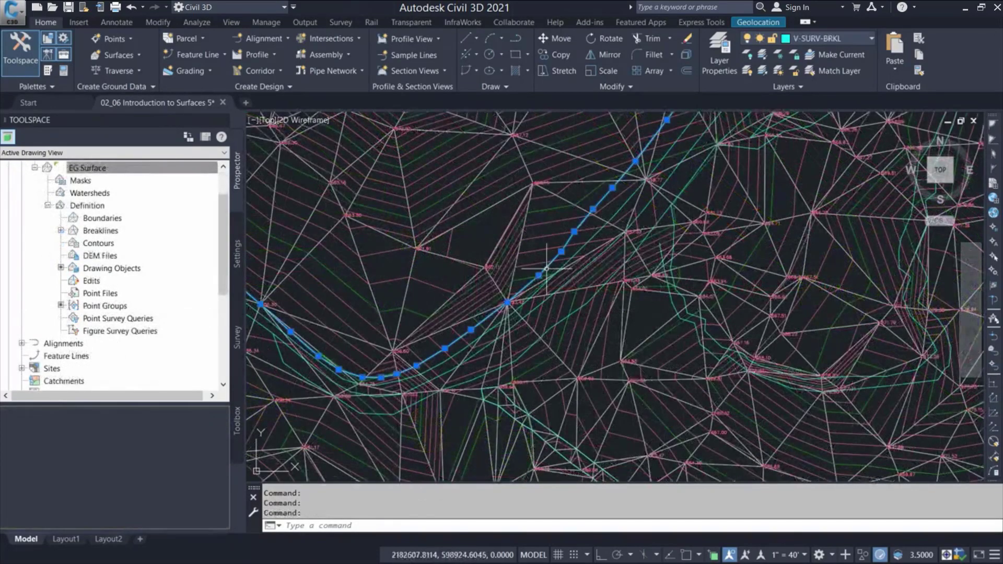
right_click(546, 270)
left_click(609, 471)
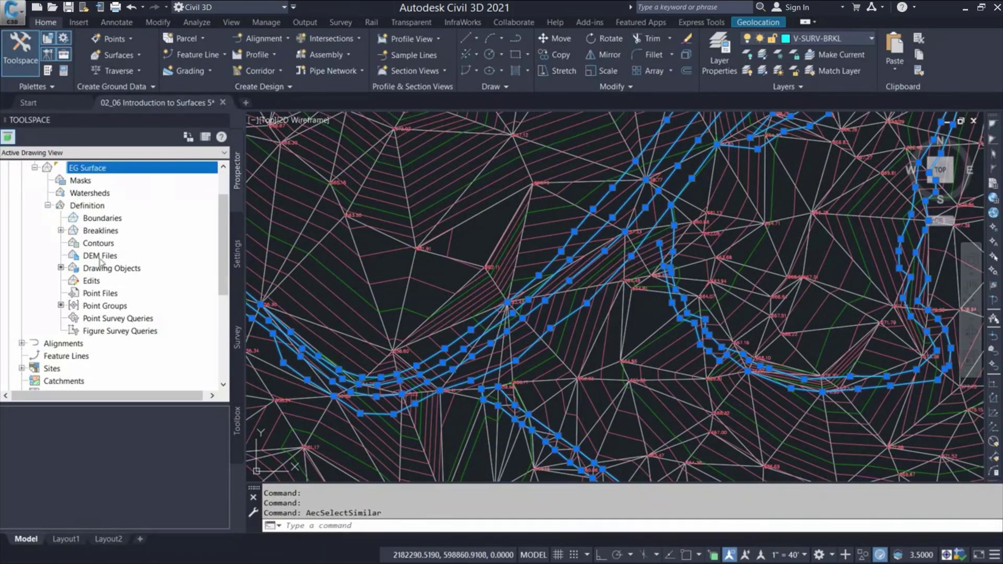
left_click(97, 230)
right_click(107, 231)
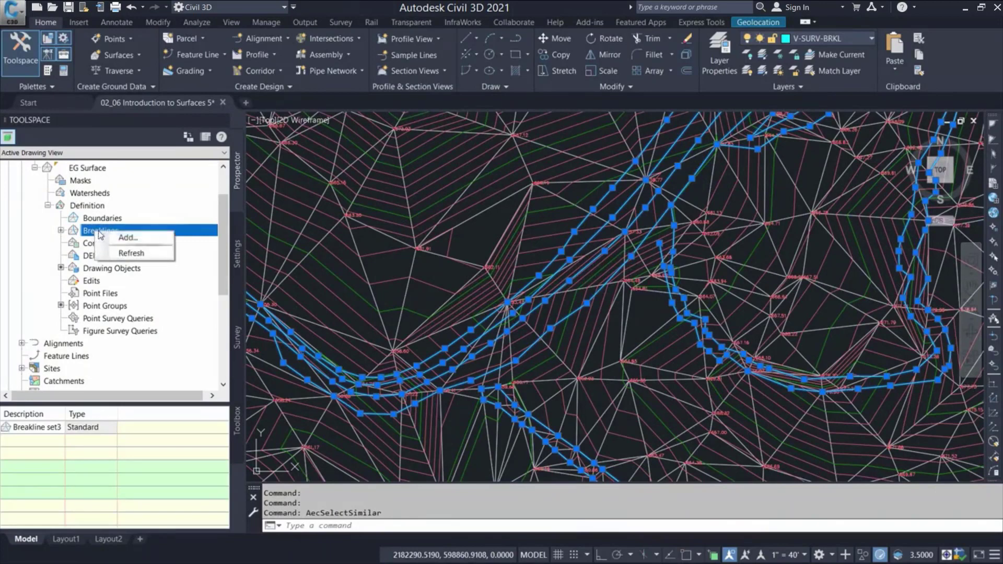
left_click(130, 239)
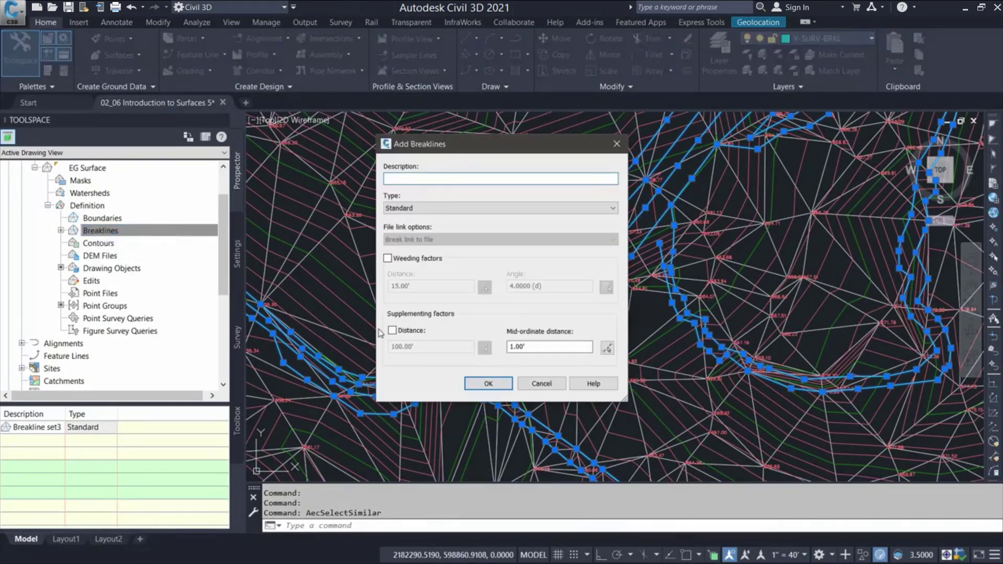
left_click(487, 385)
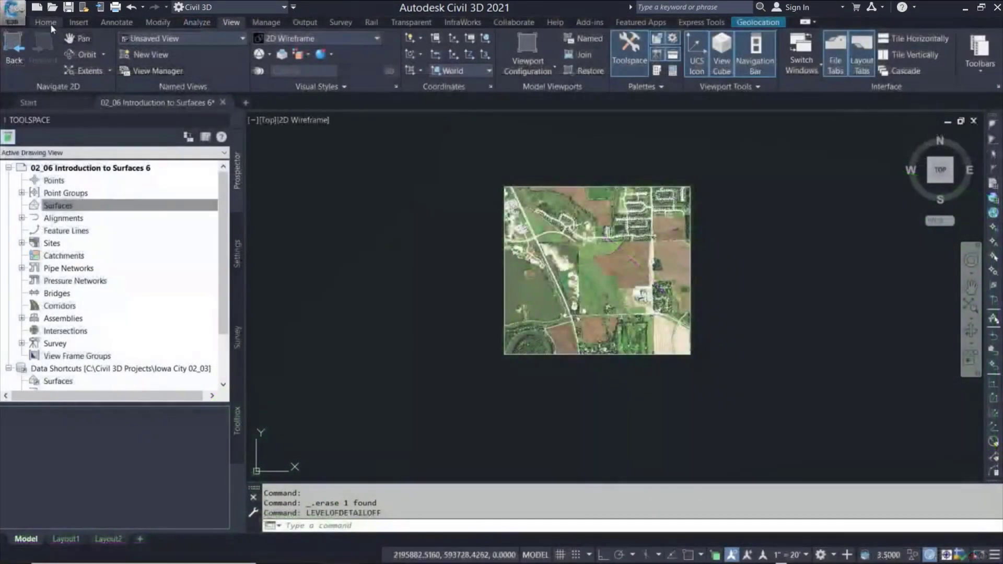
- Create a grid surface named From DEM with 25.00' X and Y spacing and the Contours 1' and 5' (Background) style
left_click(52, 24)
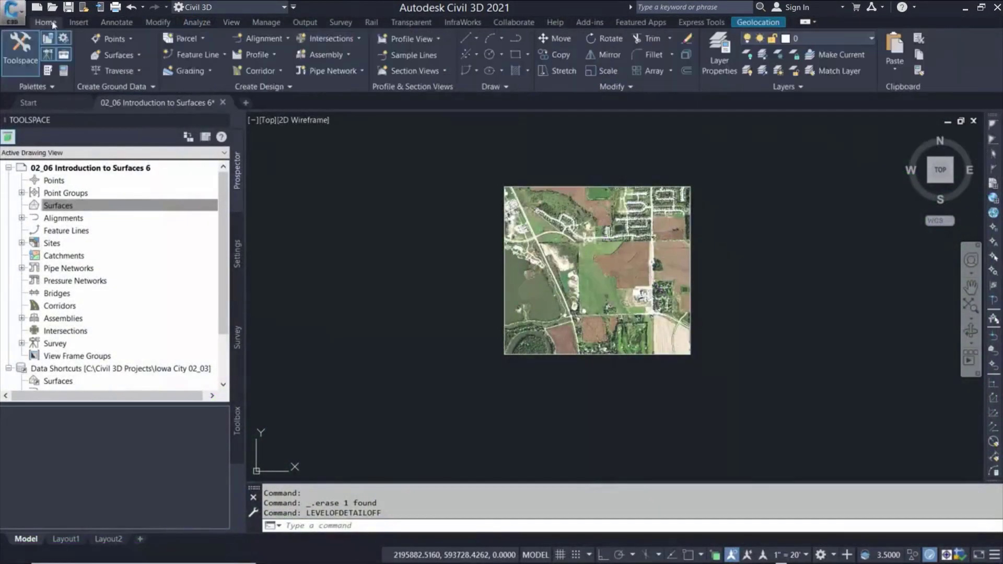
left_click(131, 59)
left_click(139, 76)
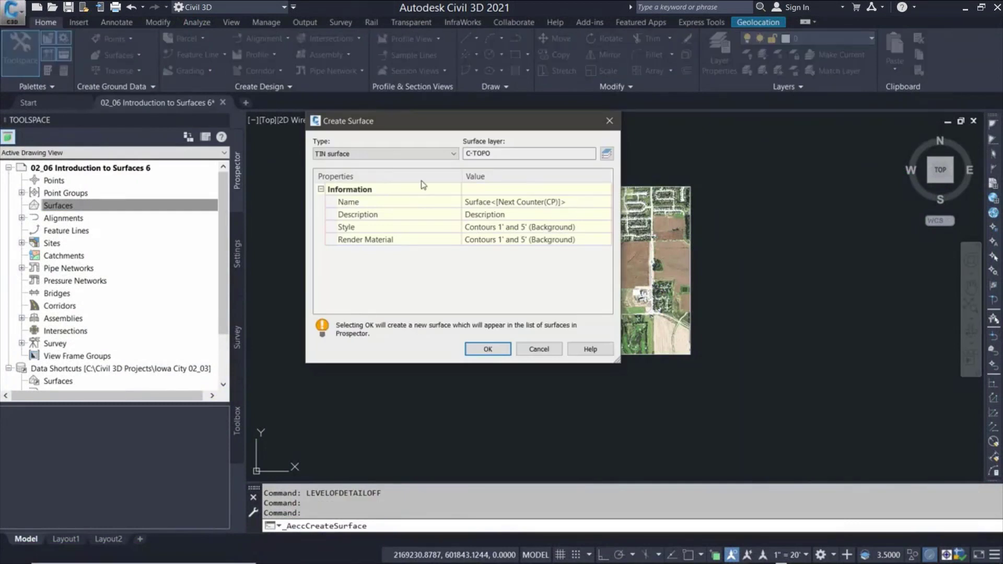
left_click(408, 153)
left_click(371, 173)
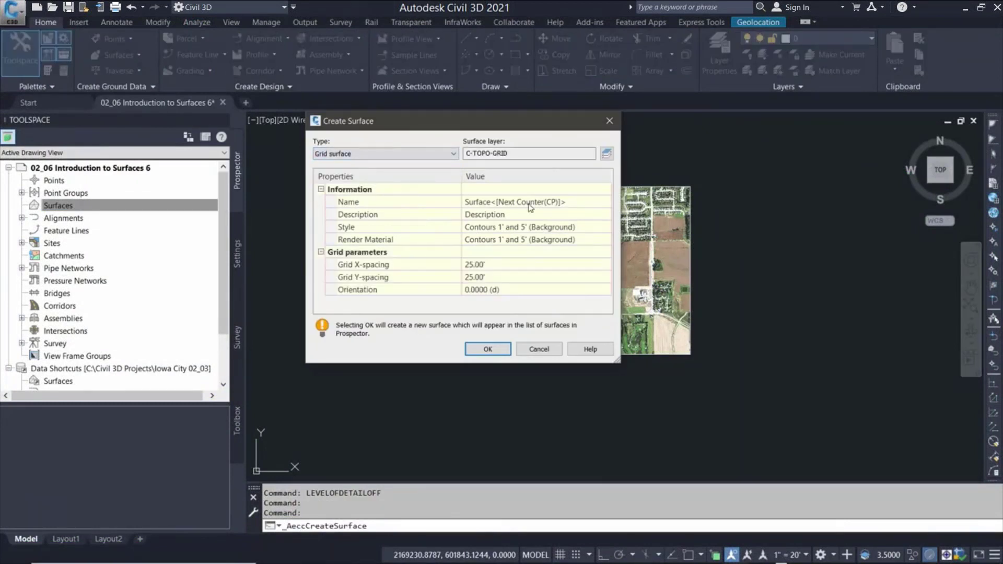
left_click(567, 205)
type("From DEM")
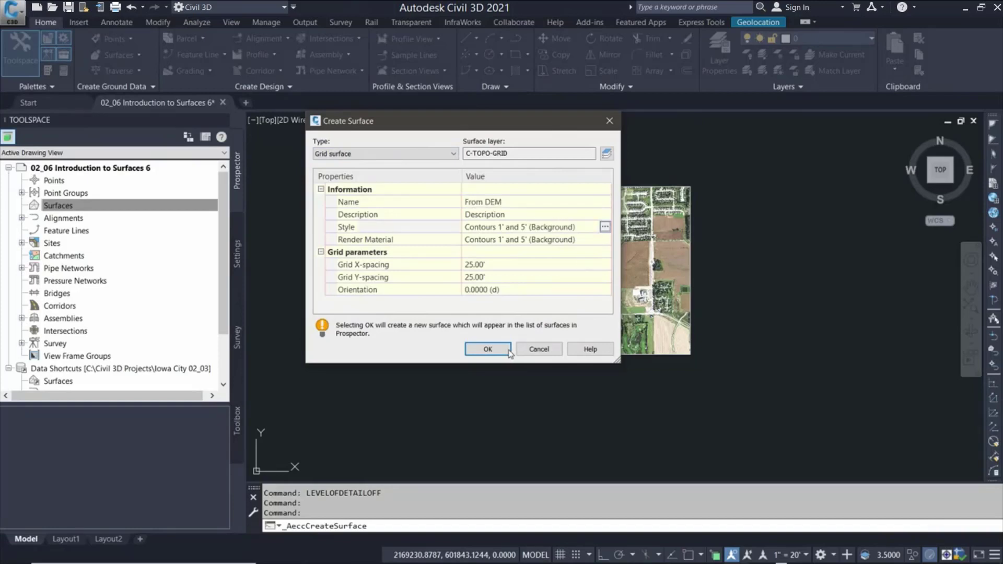
left_click(488, 350)
- Add the IowaDEM.tif file from the 02 Base Data folder to the From DEM surface's definition
left_click(35, 219)
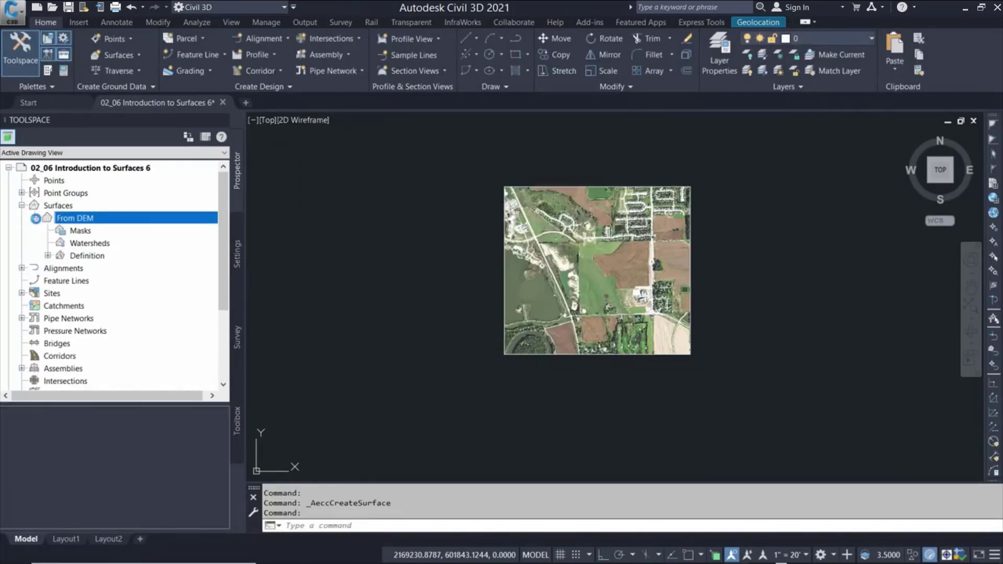
left_click(48, 256)
right_click(99, 280)
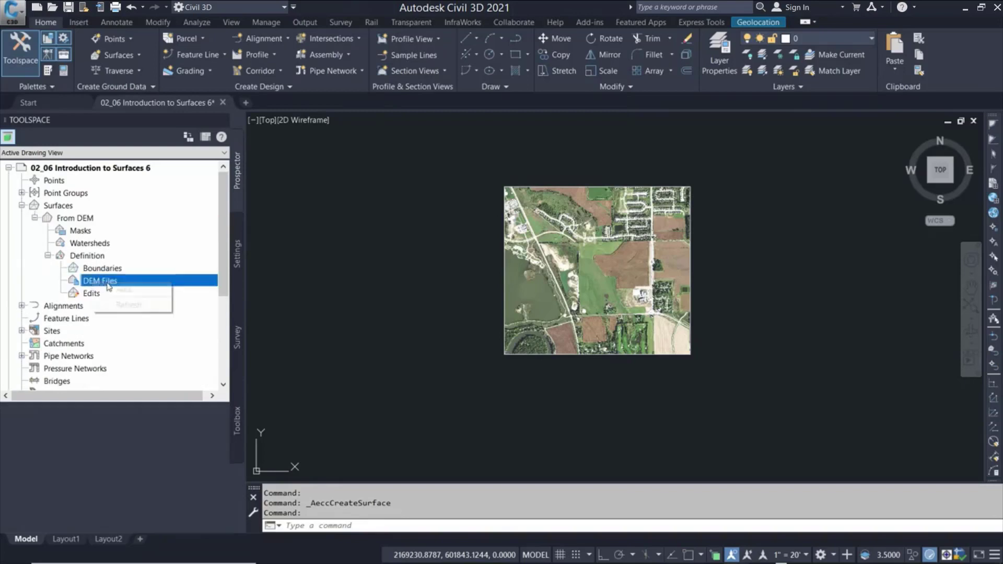
left_click(113, 291)
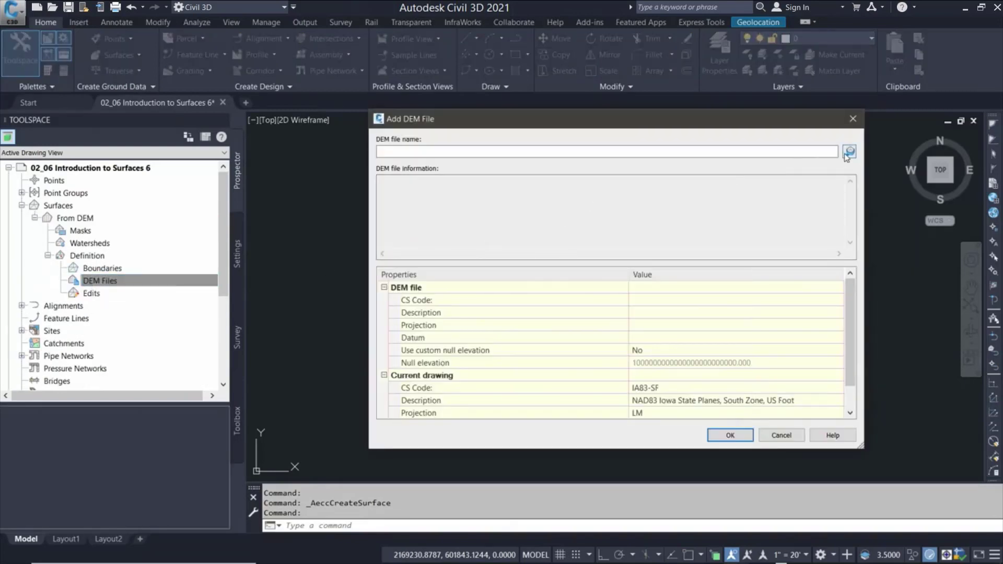
left_click(413, 168)
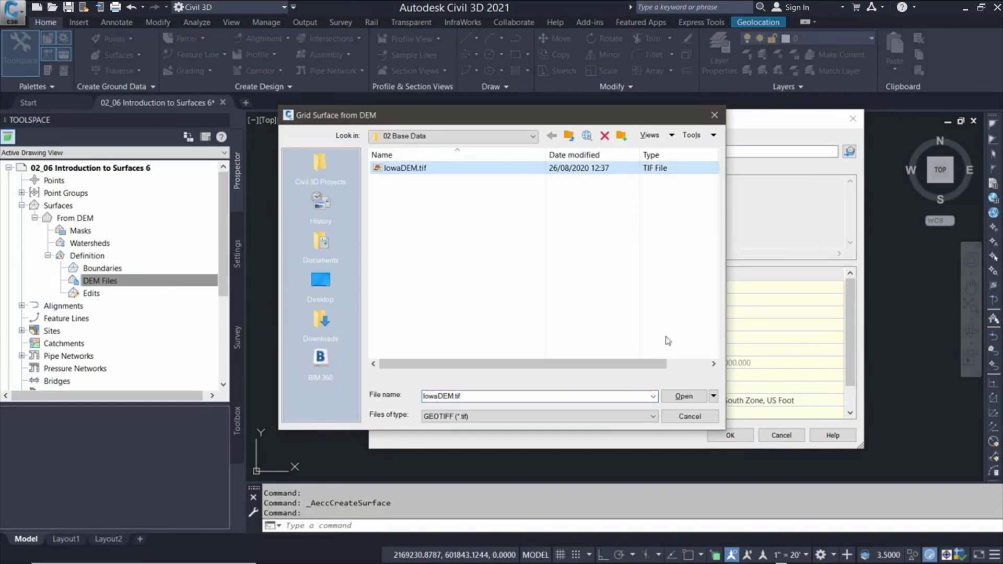
left_click(690, 397)
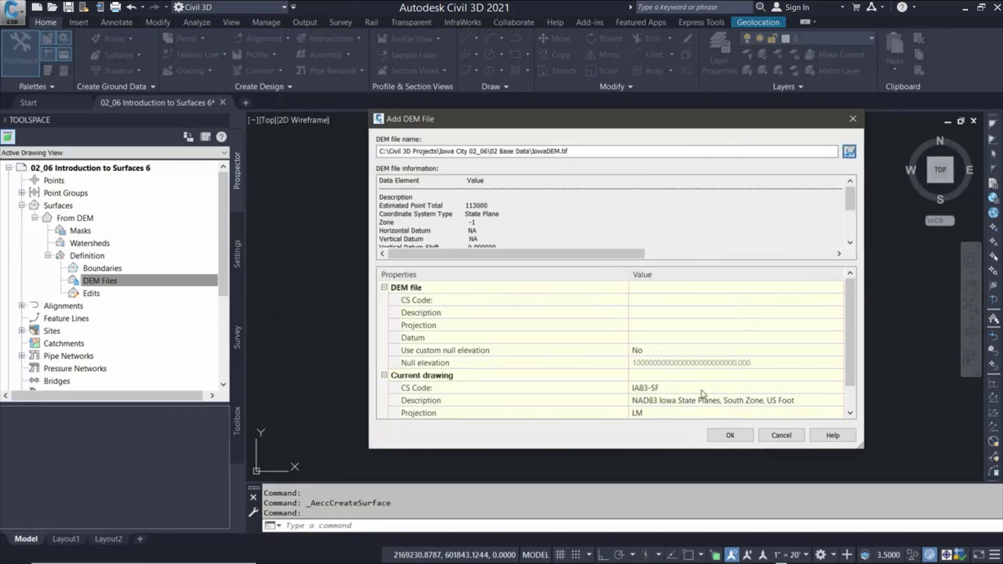
left_click(731, 435)
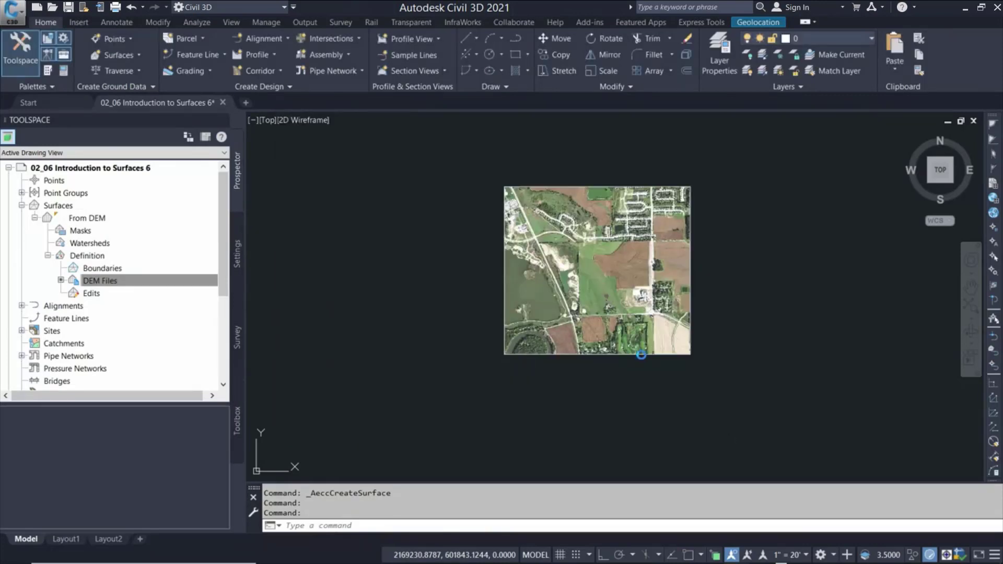
- Regenerate the drawing and examine the From DEM surface's contours over the aerial image
type("re")
key("Return")
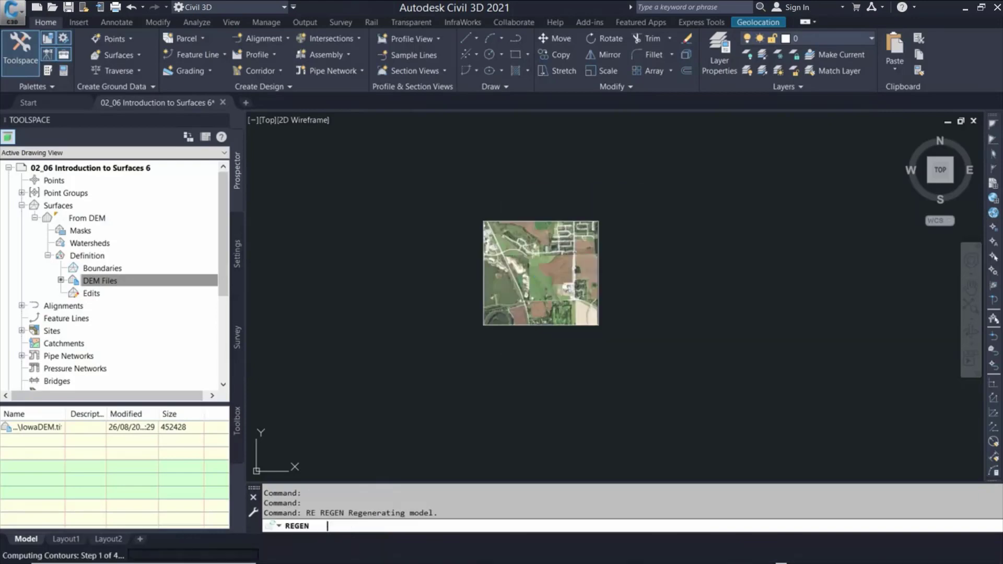
scroll(535, 253, "up", 6)
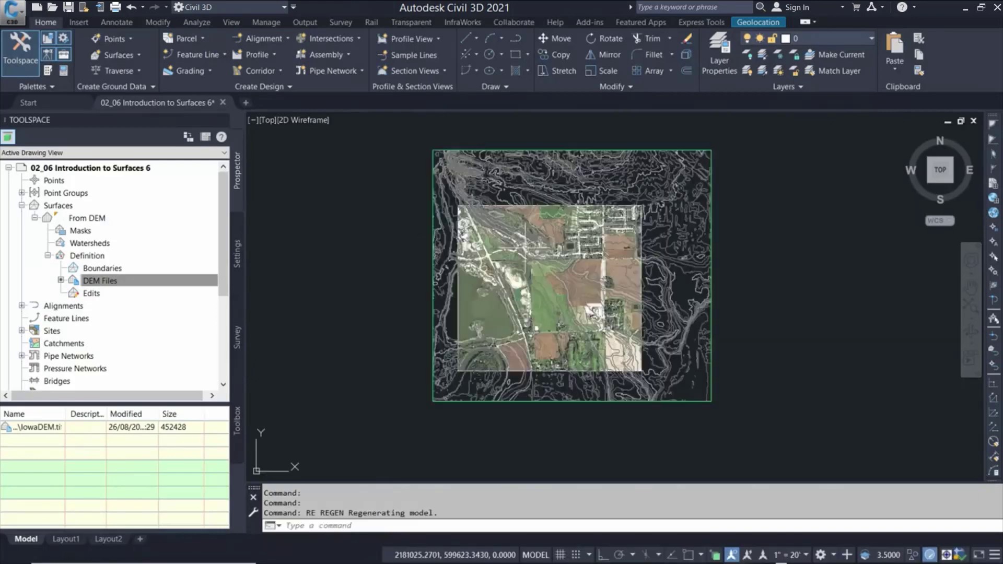
scroll(577, 270, "up", 2)
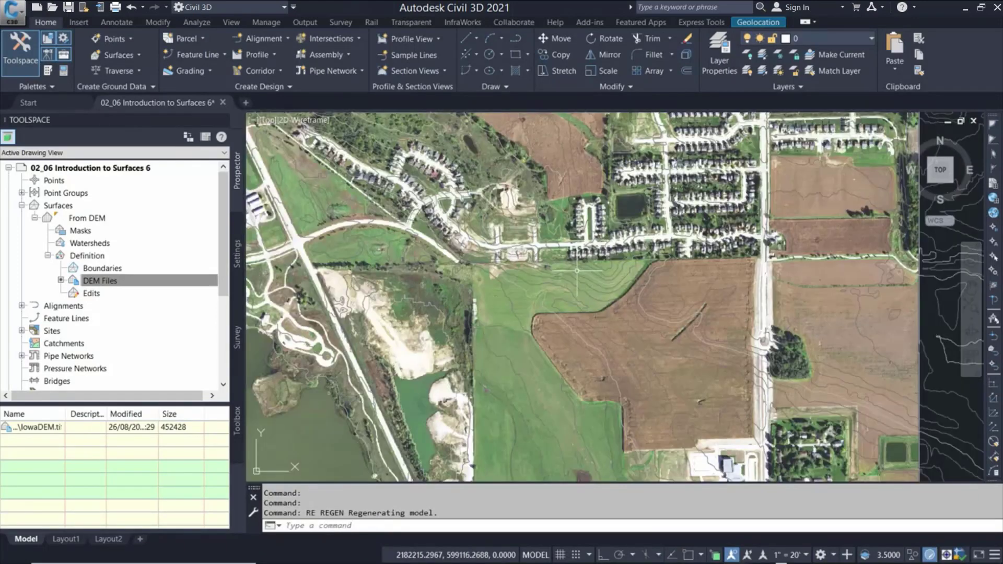
scroll(577, 271, "down", 8)
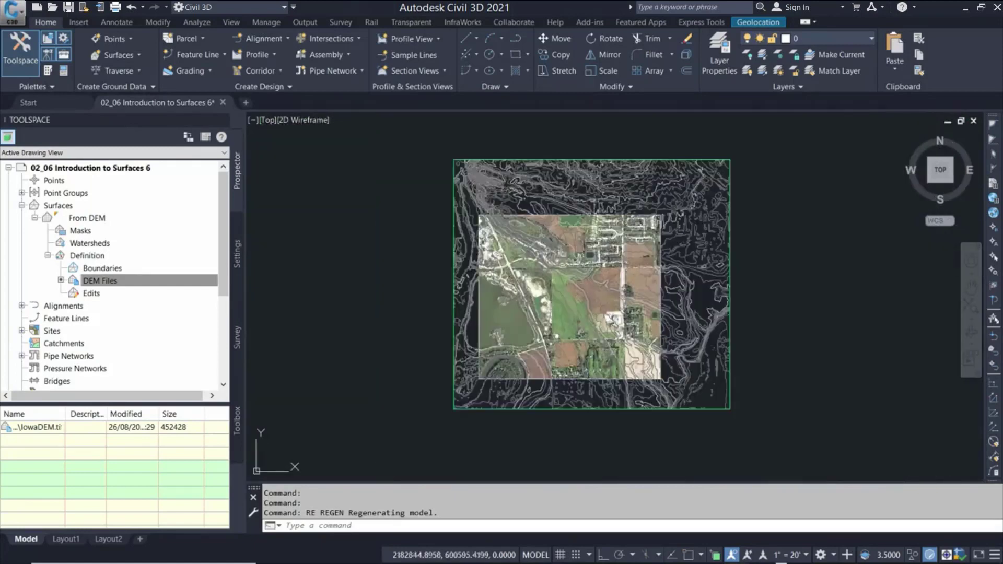
- Change the From DEM surface's style to Triangulation in its surface properties
left_click(592, 200)
right_click(591, 199)
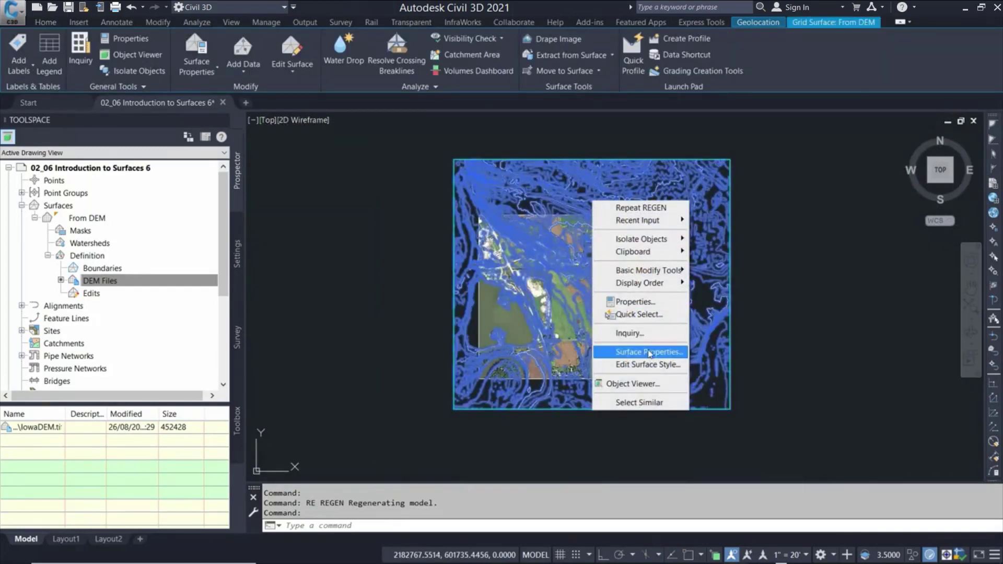
left_click(648, 352)
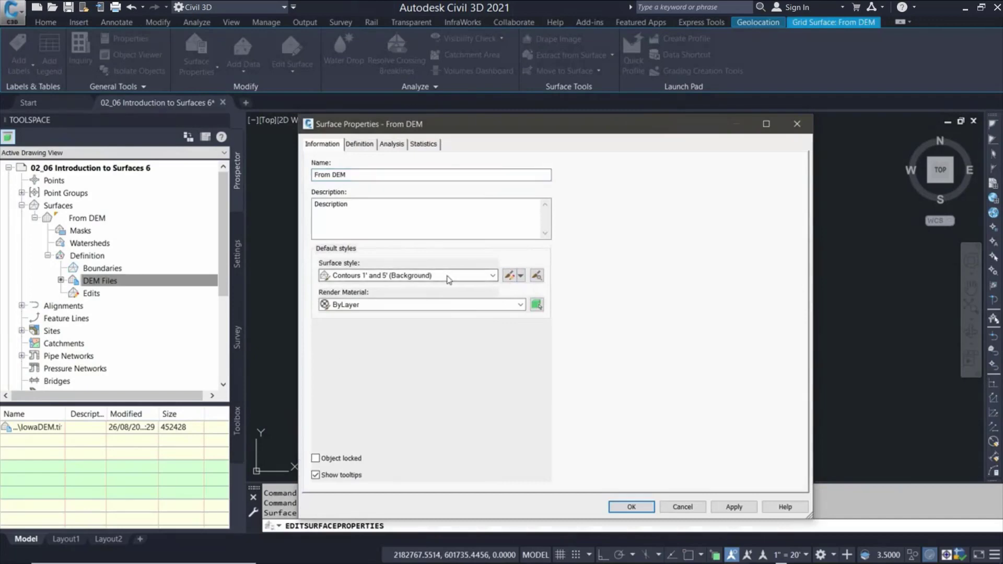
left_click(447, 276)
left_click(390, 445)
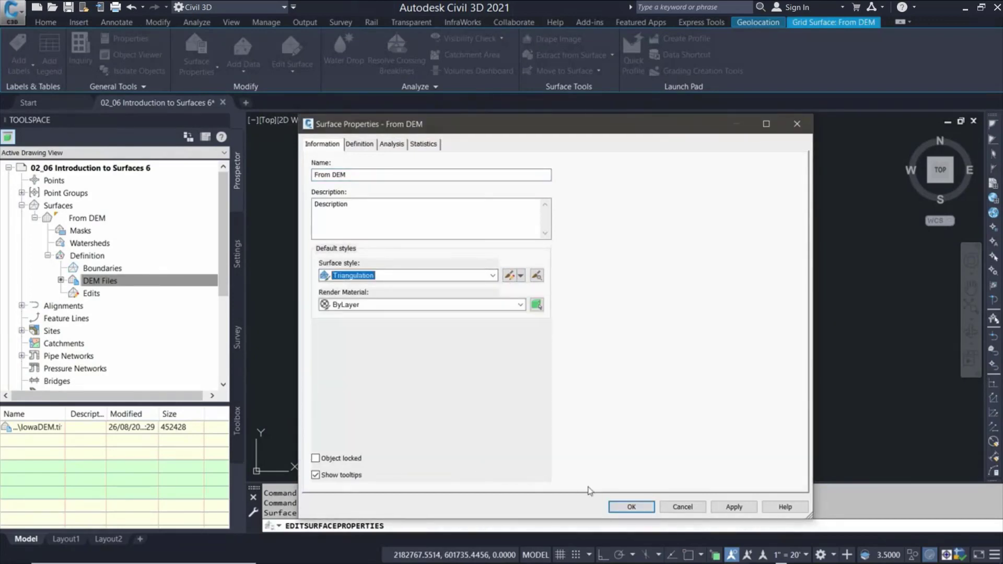
left_click(630, 507)
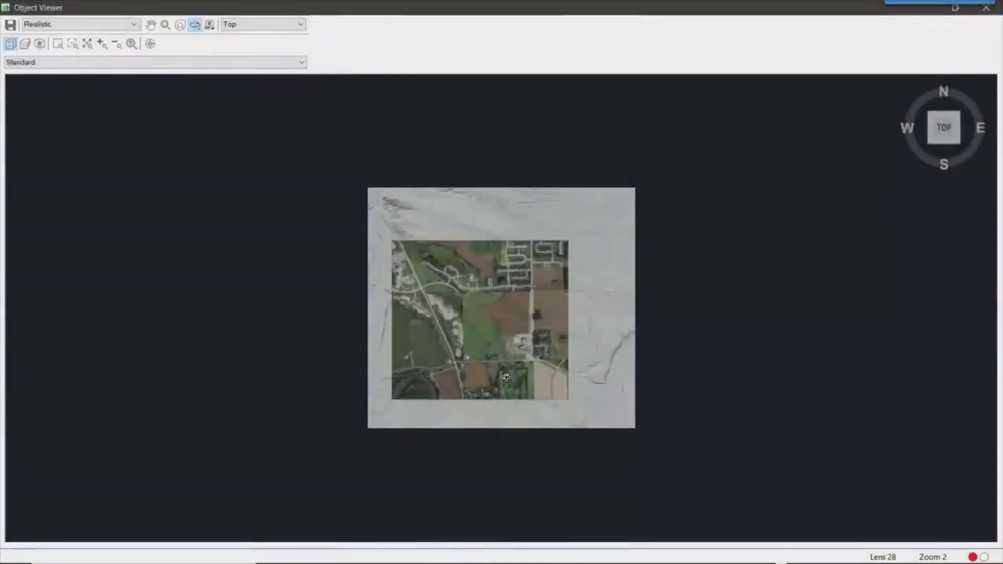
- Orbit the From DEM surface in Object Viewer to a low oblique angle and examine its terrain relief up close
left_click_drag(523, 245, 540, 249)
scroll(485, 335, "up", 5)
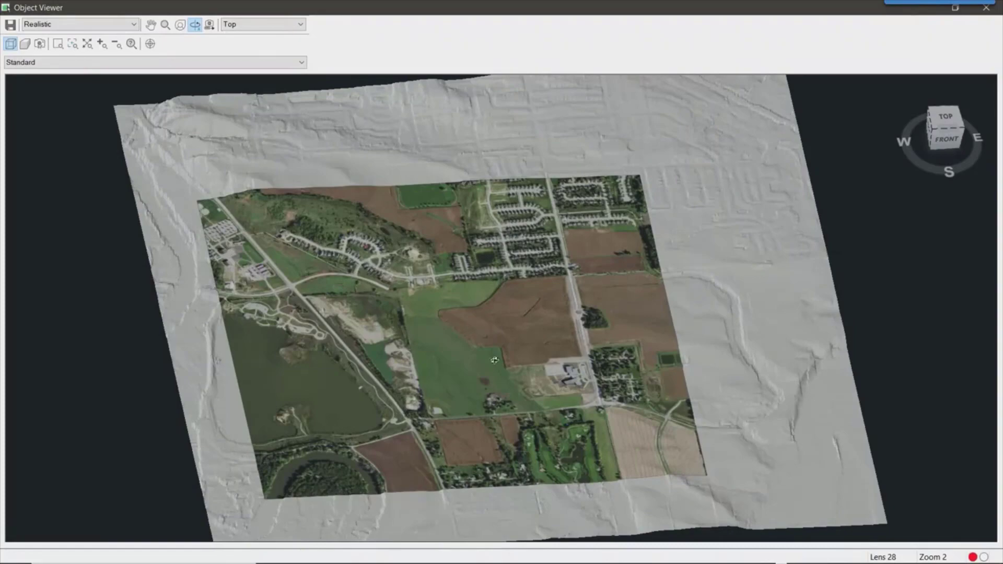
left_click_drag(494, 360, 508, 297)
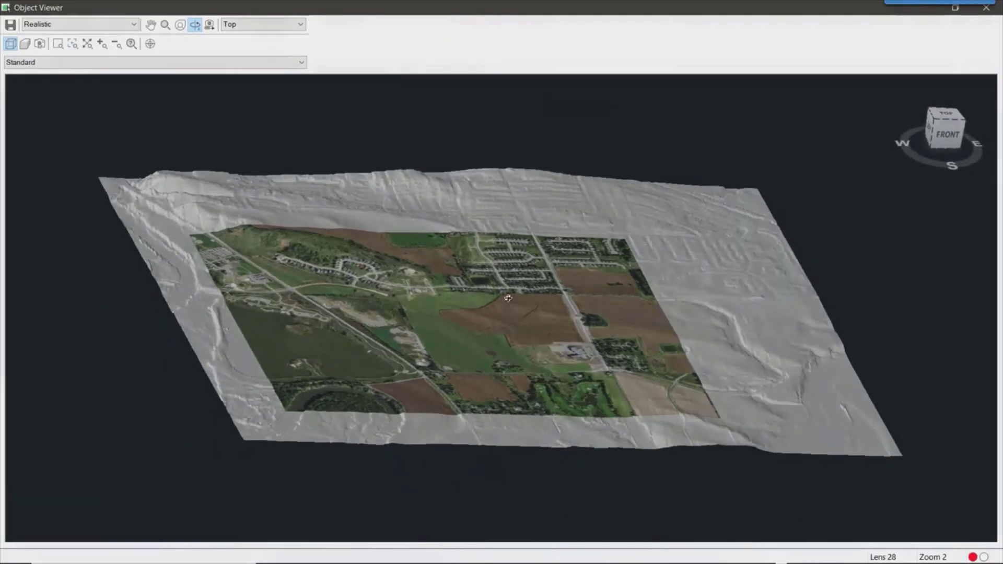
scroll(508, 298, "up", 5)
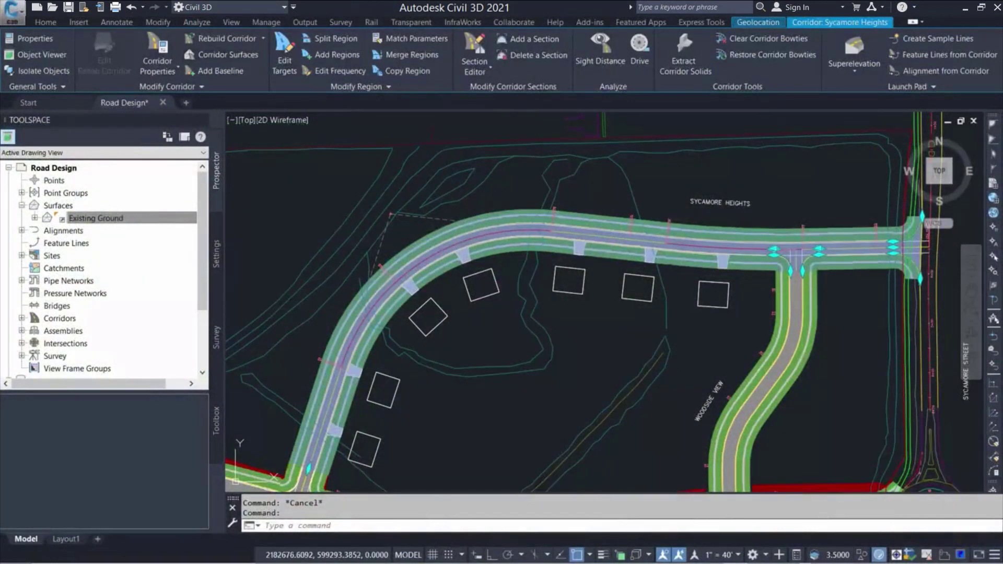
- Create a corridor surface for the Sycamore Heights corridor and name it Sycamore Heights Top Surface
left_click(228, 54)
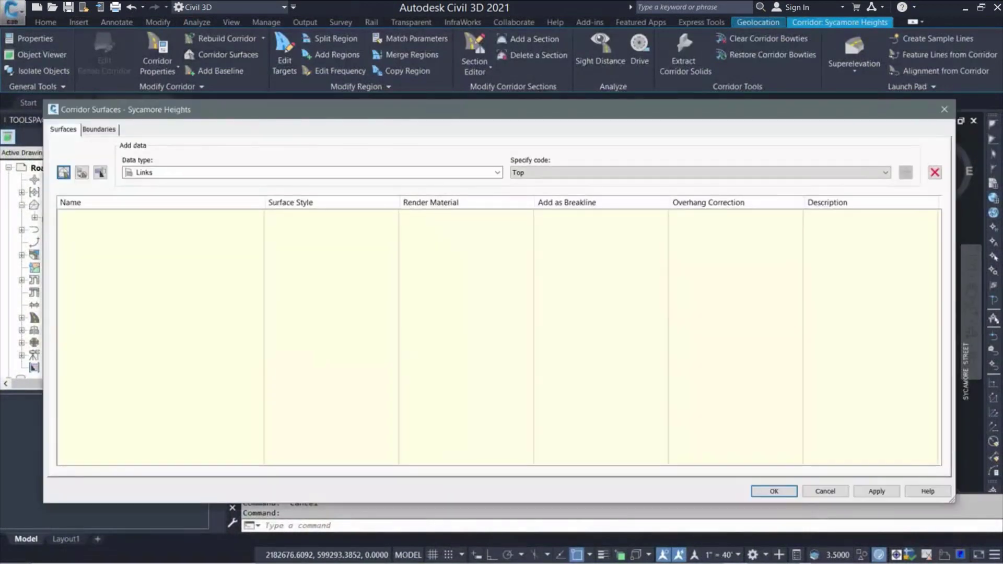
left_click(63, 172)
left_click(180, 218)
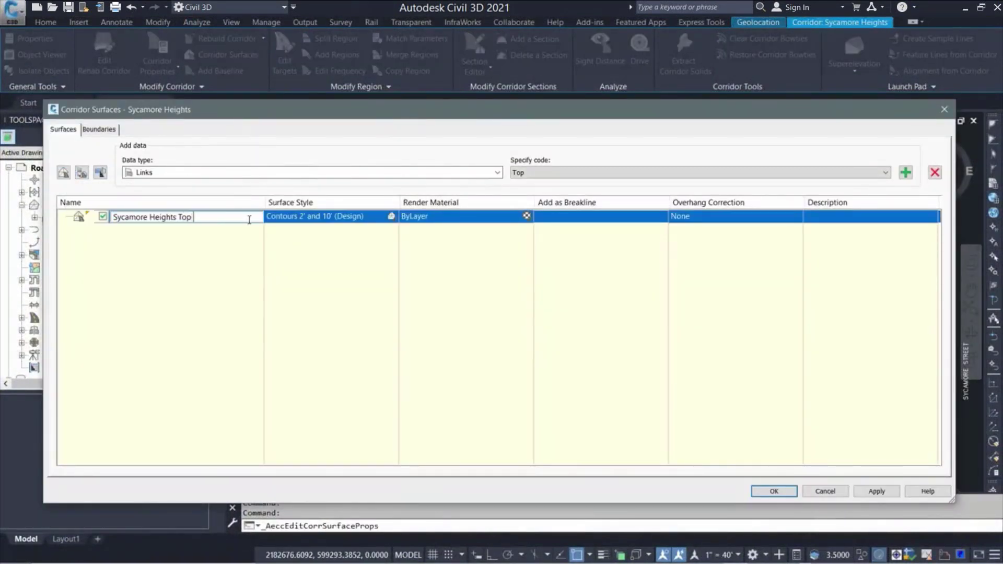
- Add the Top code of the Links data type to Sycamore Heights Top Surface
left_click(497, 173)
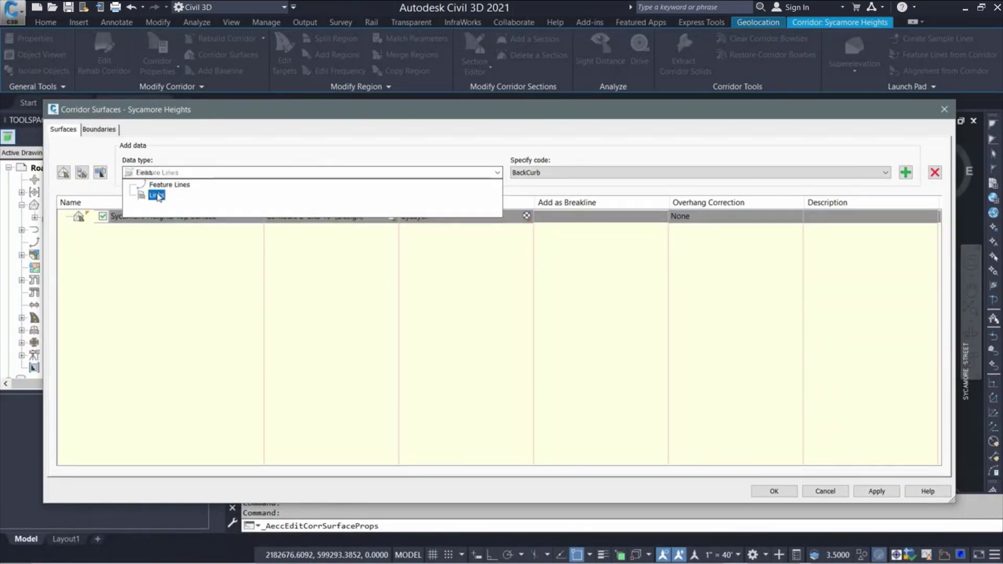
left_click(498, 172)
left_click(529, 173)
left_click(555, 179)
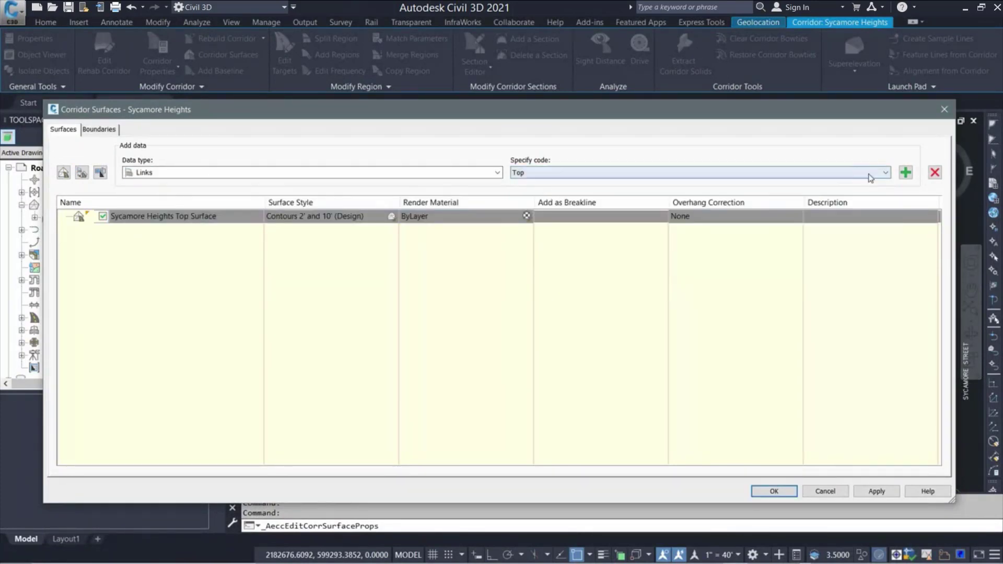
left_click(903, 177)
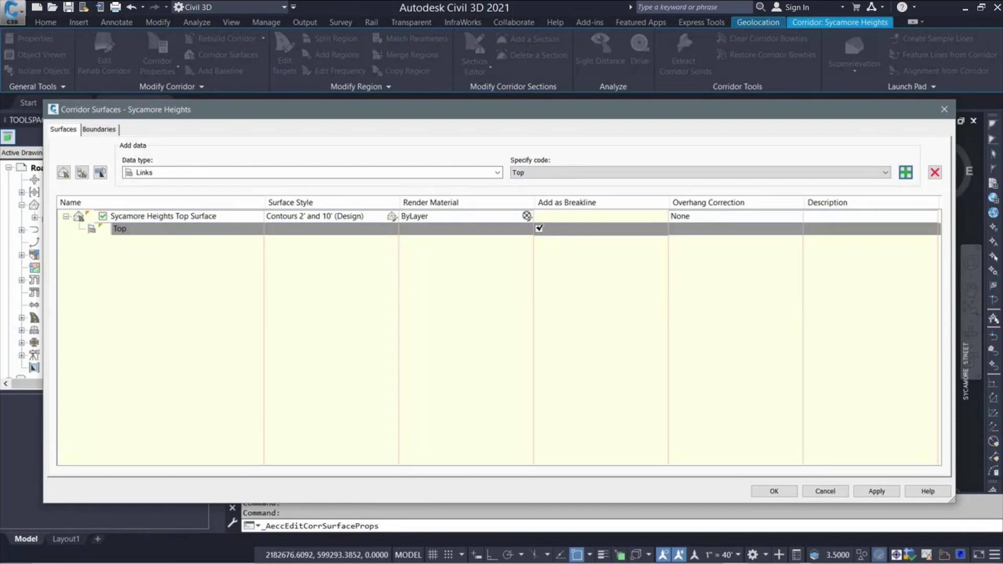
- Set the corridor surface's overhang correction to Top Links and its style to Contours 1' and 5' (Design)
left_click(695, 216)
left_click(706, 237)
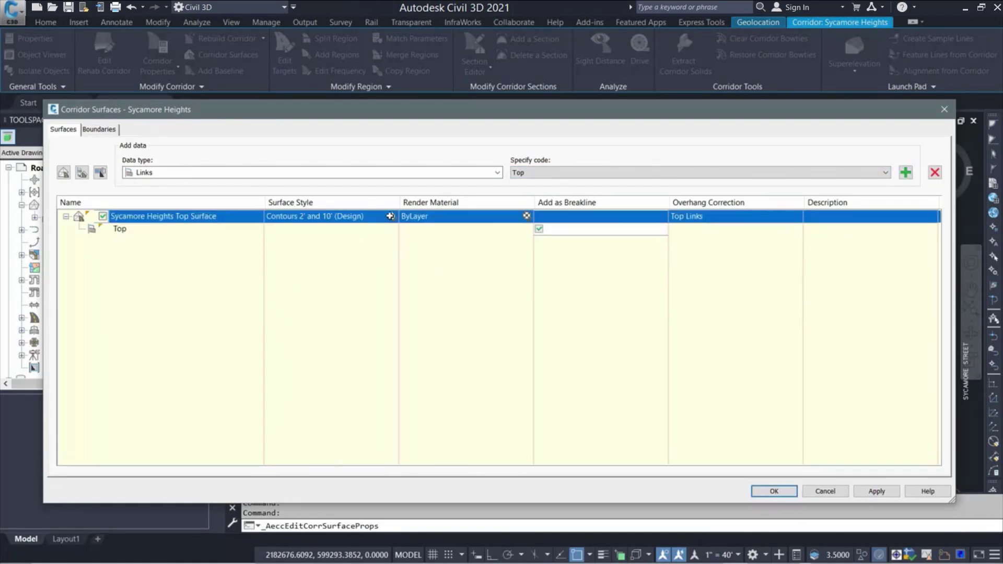
left_click(390, 216)
left_click(575, 260)
left_click(559, 313)
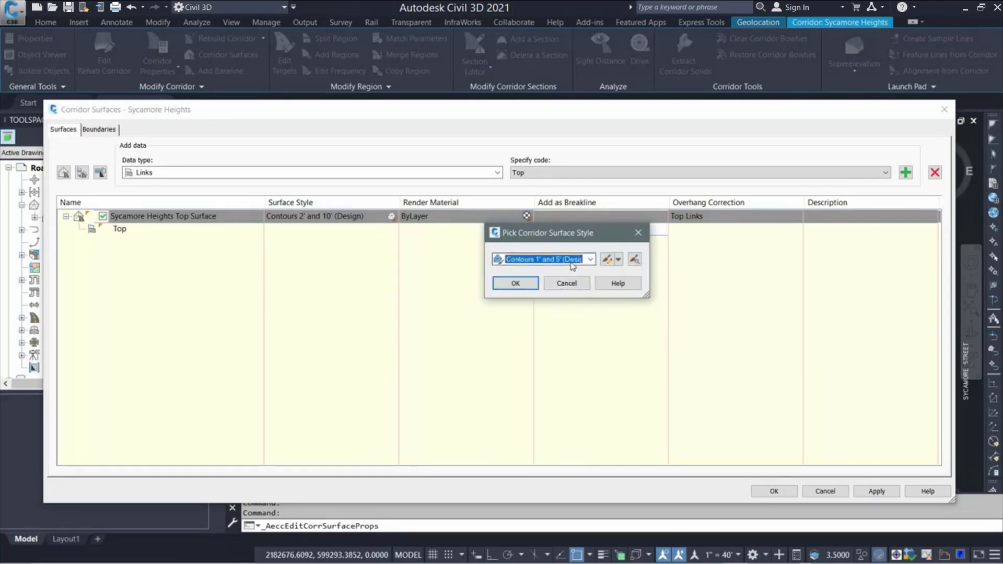
key("Return")
key("Return")
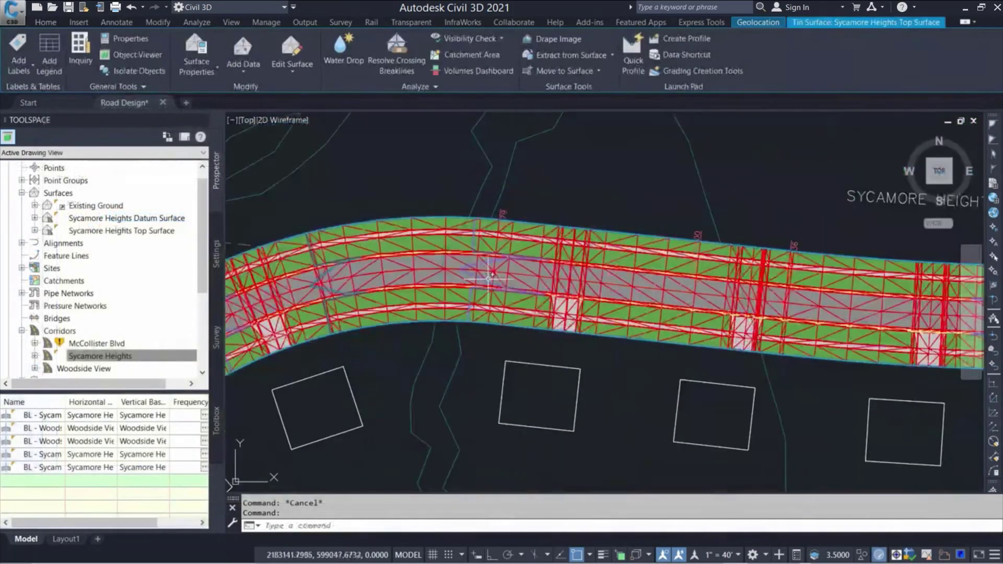
- View the Sycamore Heights Top Surface in Object Viewer
right_click(489, 278)
left_click(538, 464)
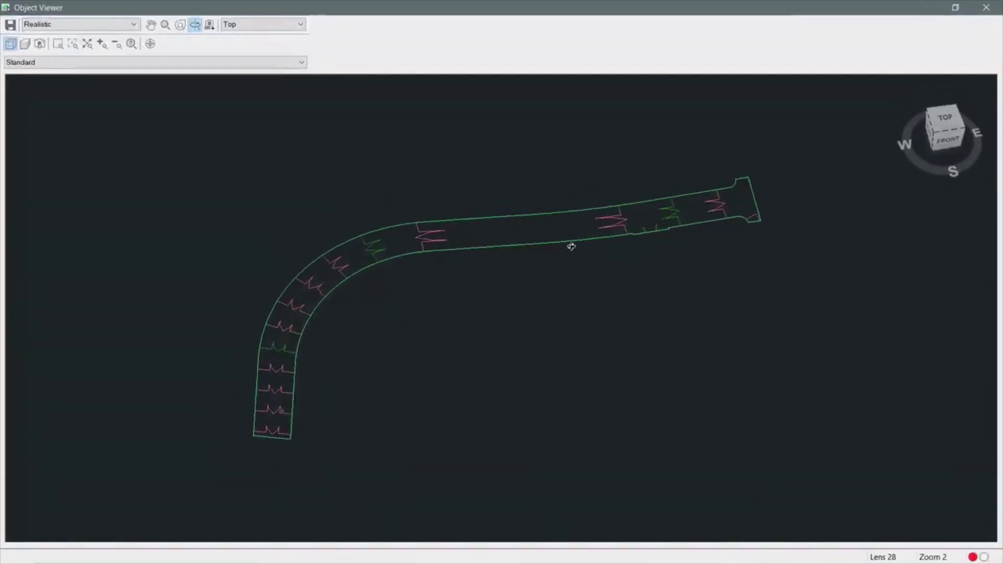
- Examine the Sycamore Heights Top Surface from the side and up close along its road cross-section in Object Viewer
mouse_move(571, 247)
left_mouse_down()
mouse_move(511, 307)
mouse_move(643, 383)
mouse_move(701, 238)
mouse_move(508, 370)
left_mouse_up()
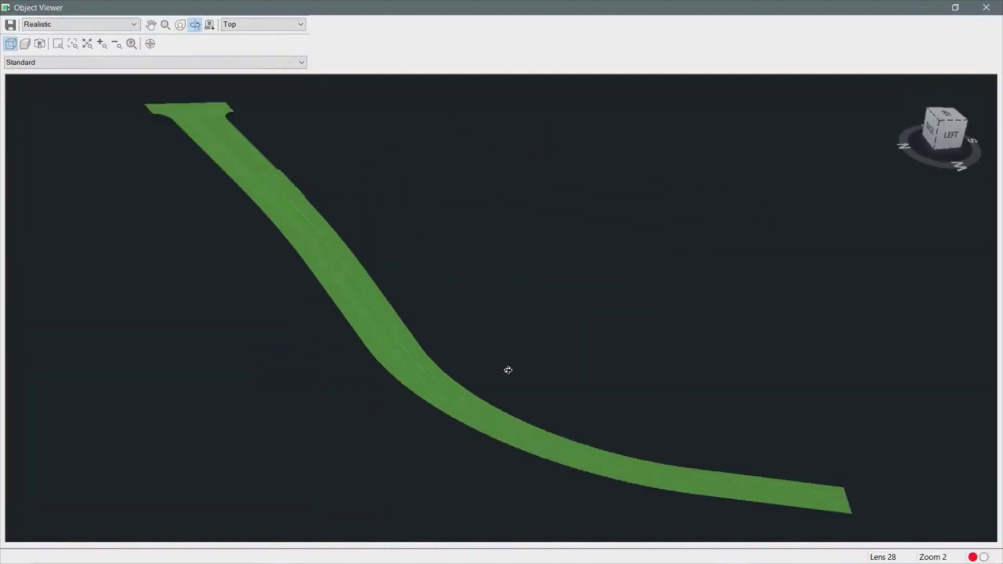
scroll(508, 370, "up", 6)
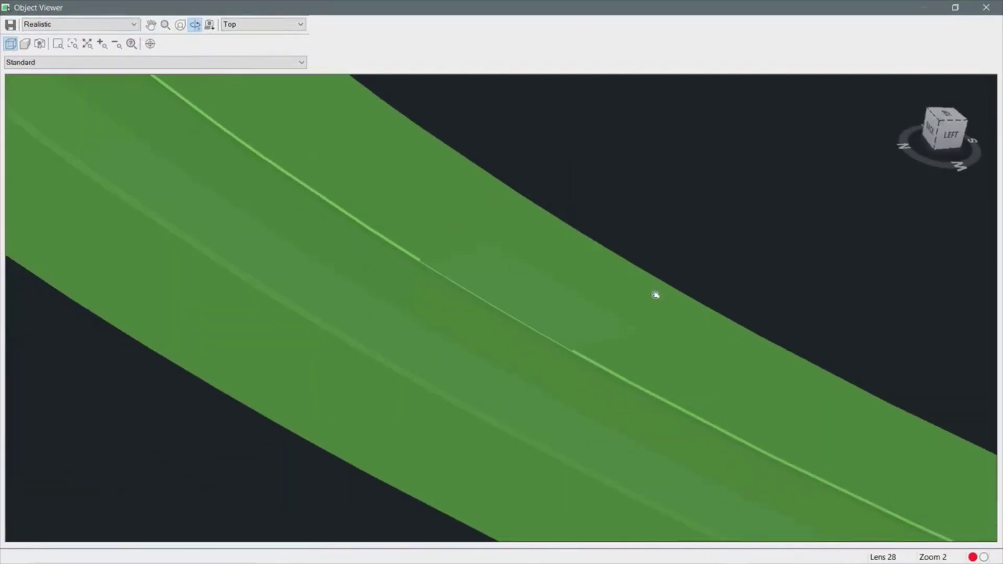
scroll(535, 295, "up", 3)
mouse_move(589, 366)
left_mouse_down()
mouse_move(408, 354)
mouse_move(497, 374)
mouse_move(719, 392)
mouse_move(587, 377)
mouse_move(638, 347)
mouse_move(414, 287)
mouse_move(497, 303)
mouse_move(503, 344)
mouse_move(484, 403)
mouse_move(858, 390)
mouse_move(515, 385)
mouse_move(350, 329)
mouse_move(602, 256)
left_mouse_up()
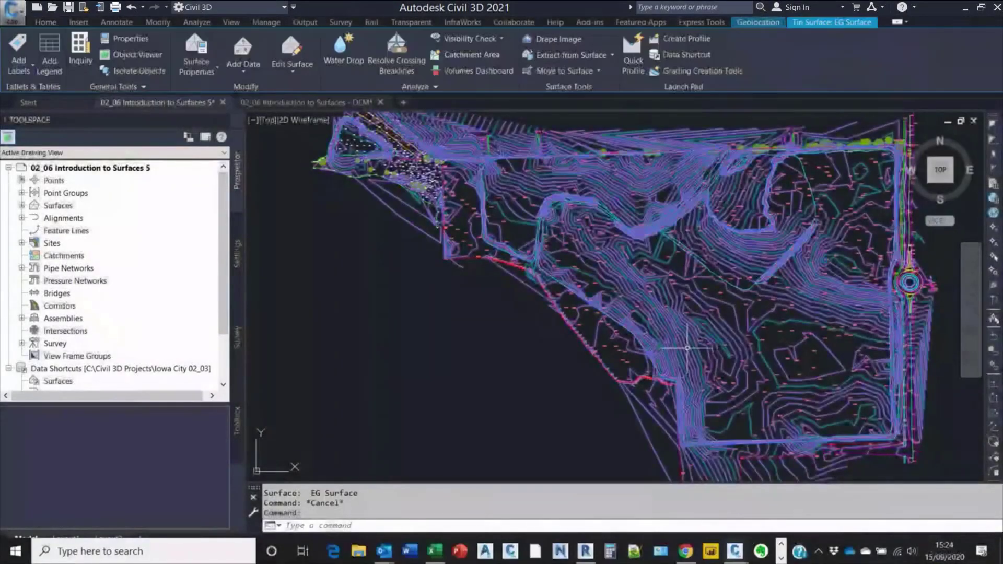
- Apply the Contours 1' and 5' (Background) style to EG Surface in its surface properties
left_click(198, 47)
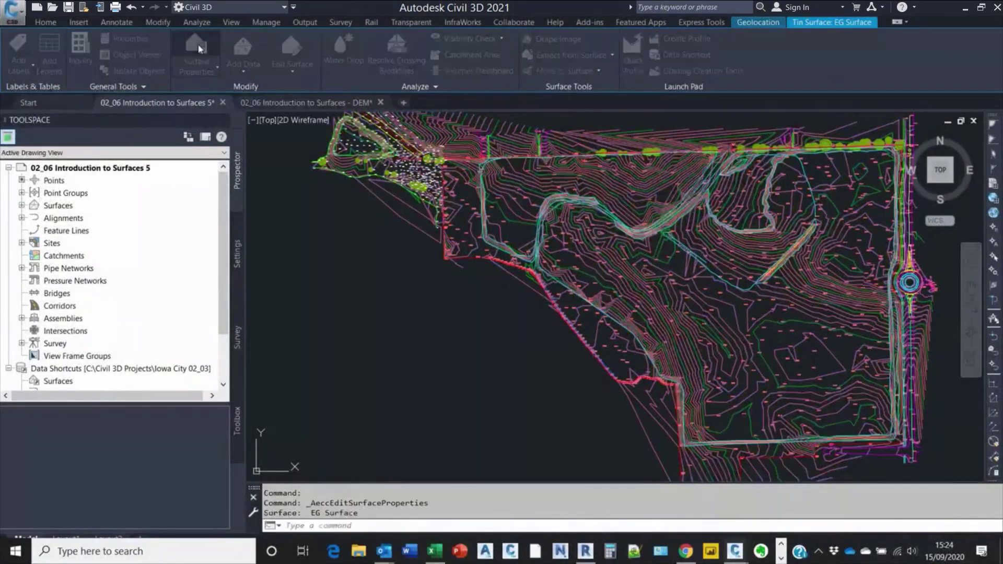
left_click(184, 246)
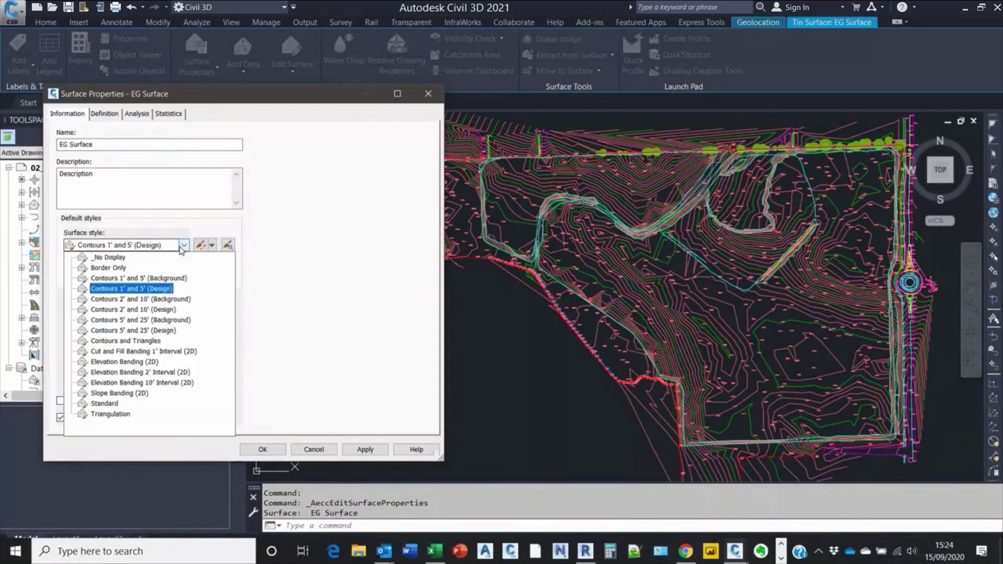
left_click(162, 281)
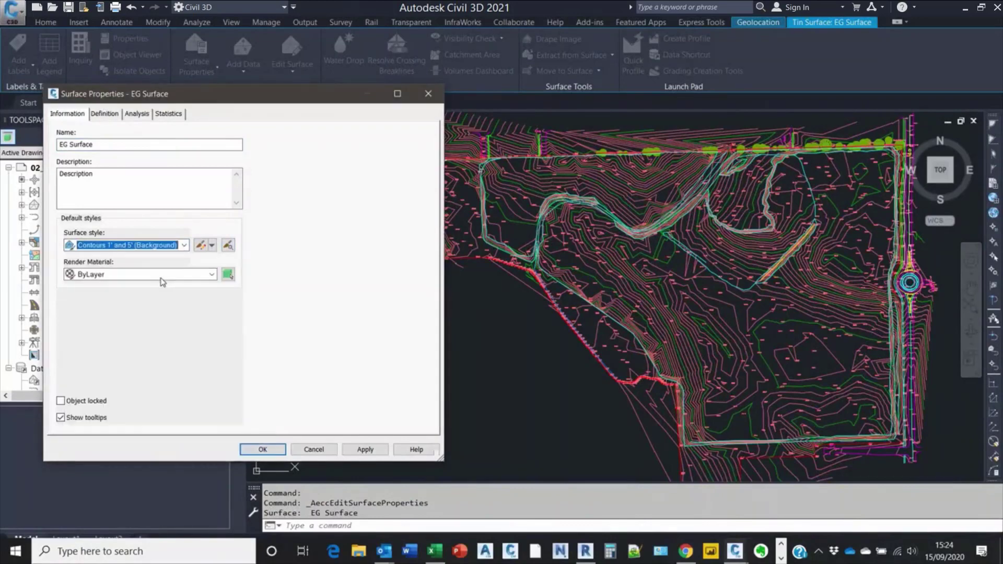
left_click(358, 455)
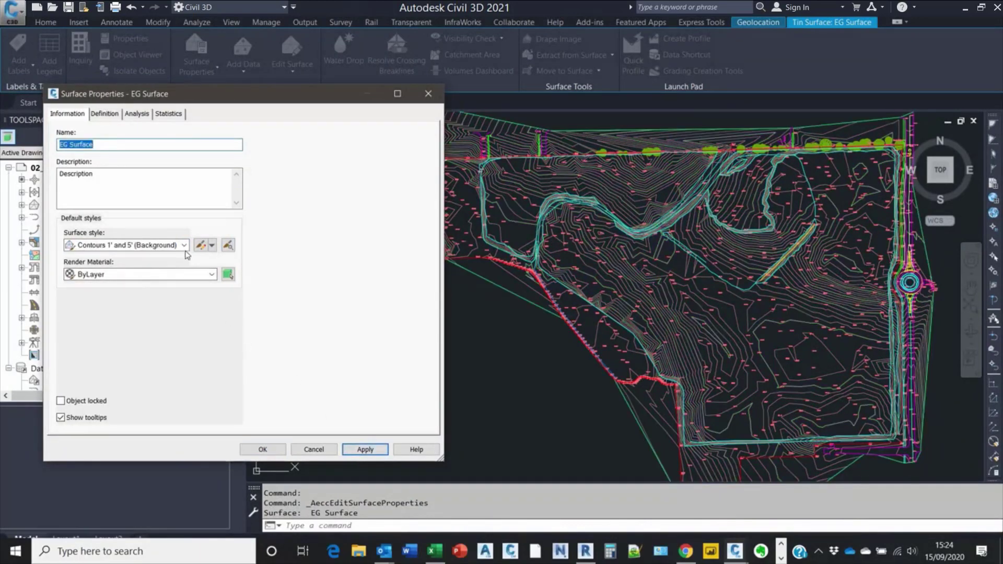
- Apply the Contours 5' and 25' (Background) style to EG Surface, followed by Contours 5' and 25' (Design)
left_click(184, 245)
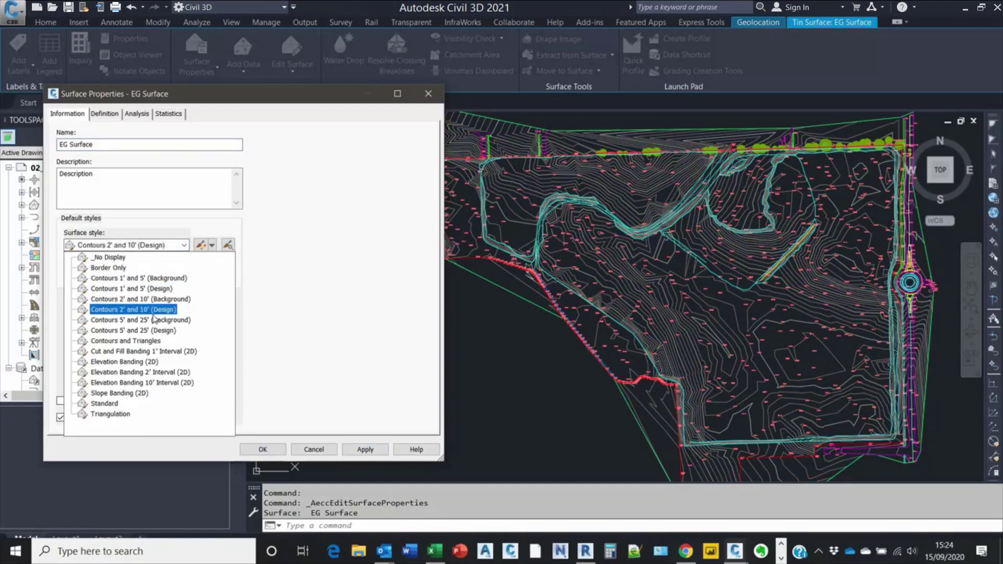
left_click(154, 320)
left_click(361, 451)
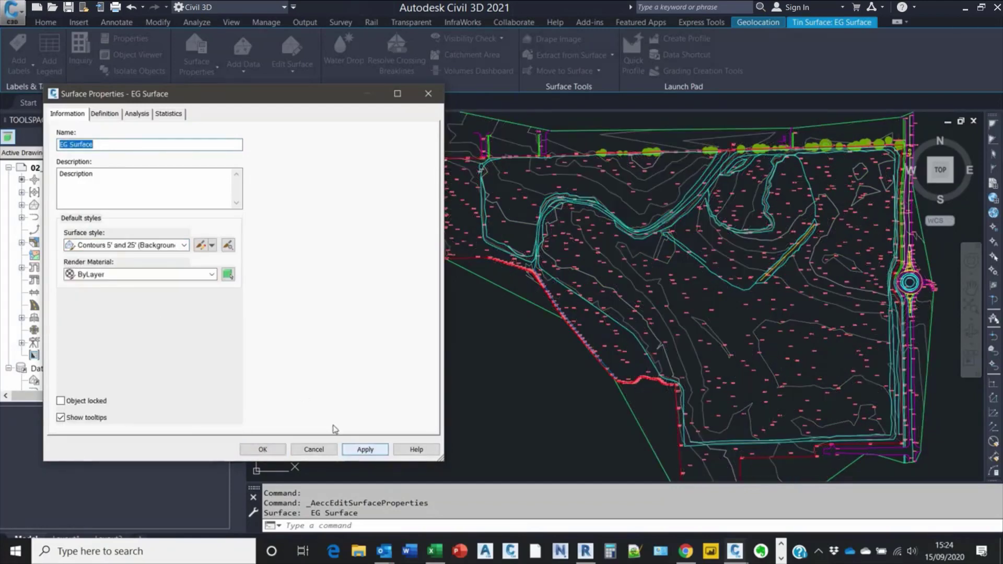
left_click(185, 245)
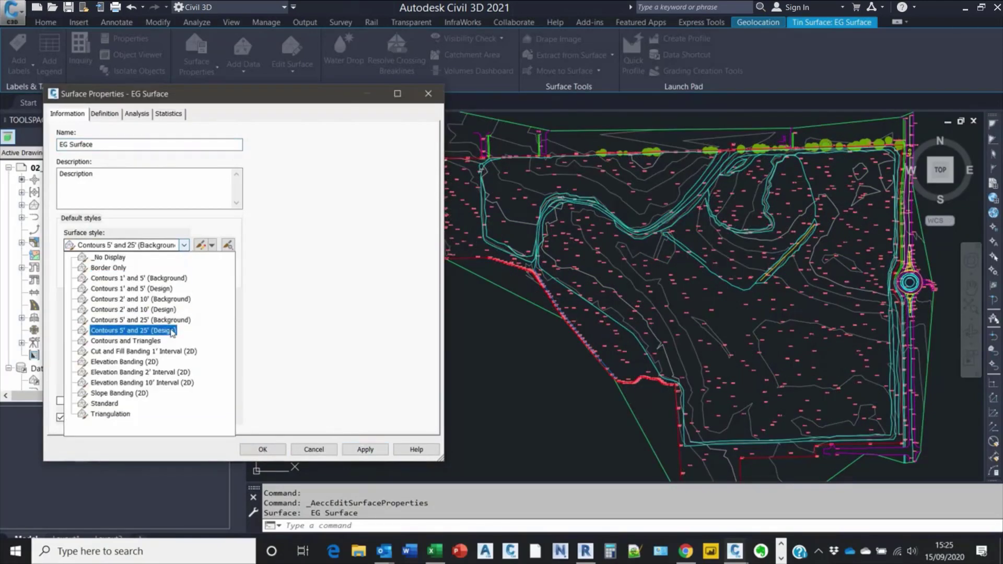
left_click(157, 331)
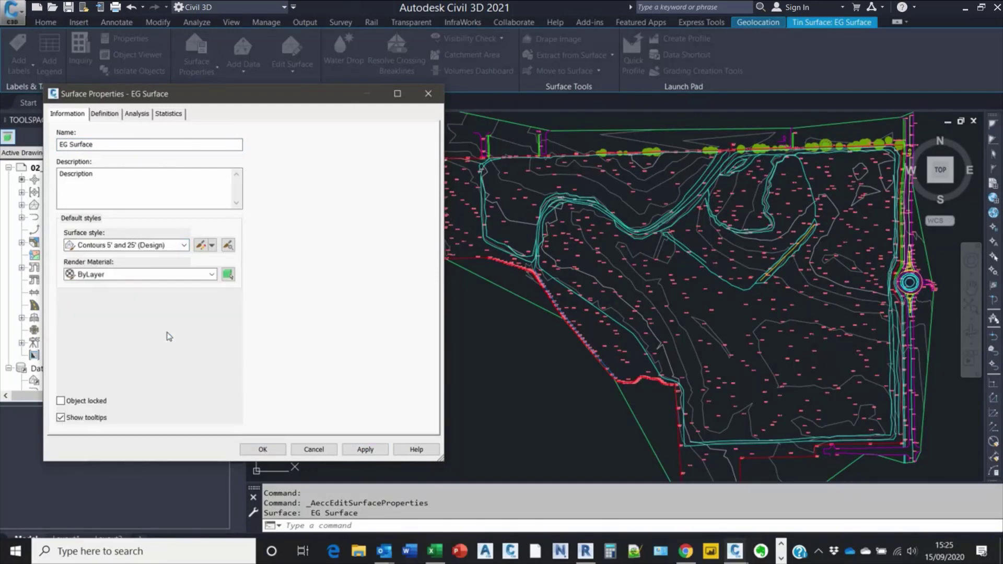
left_click(362, 449)
- Apply the Contours and Triangles style to EG Surface
left_click(183, 246)
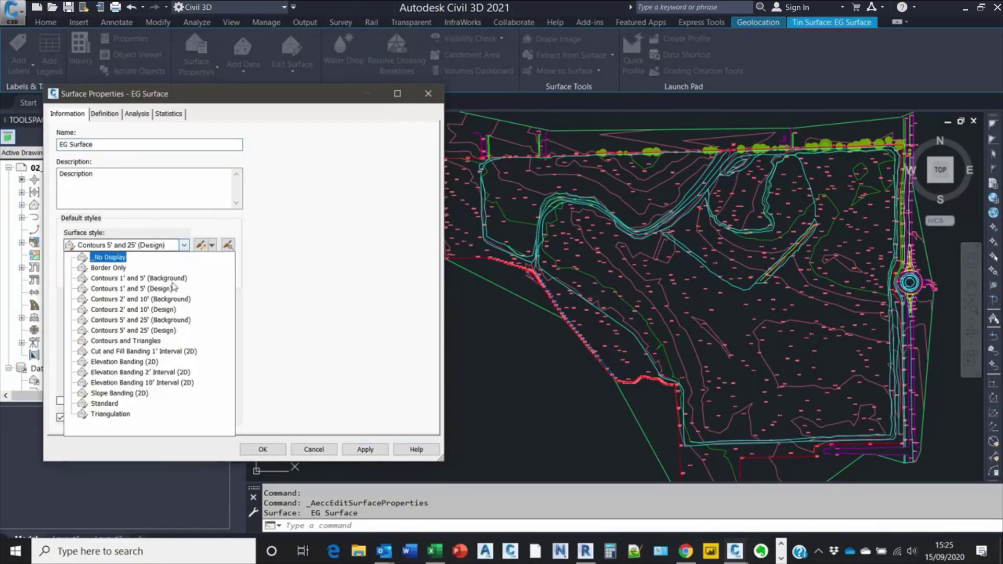
left_click(139, 341)
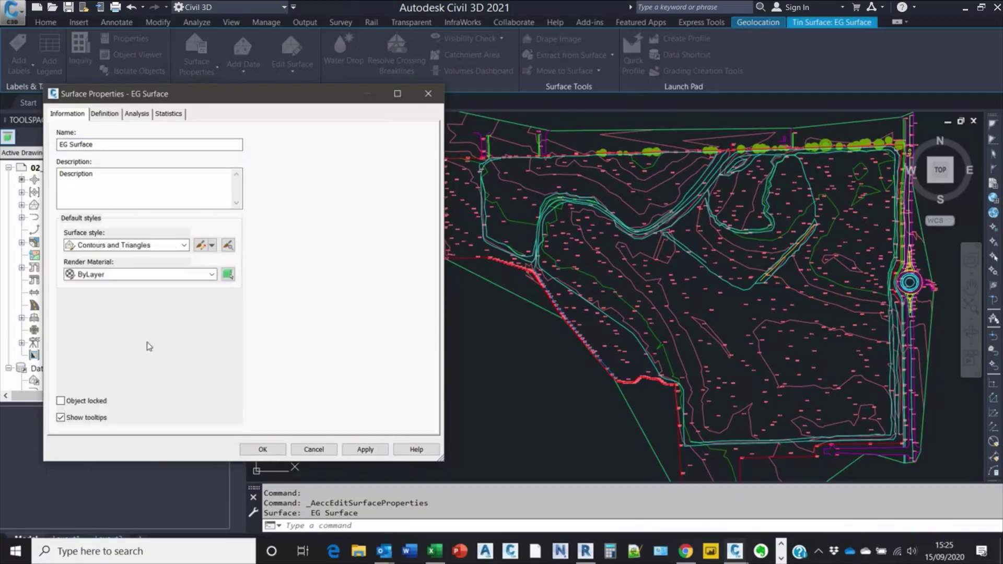
left_click(365, 450)
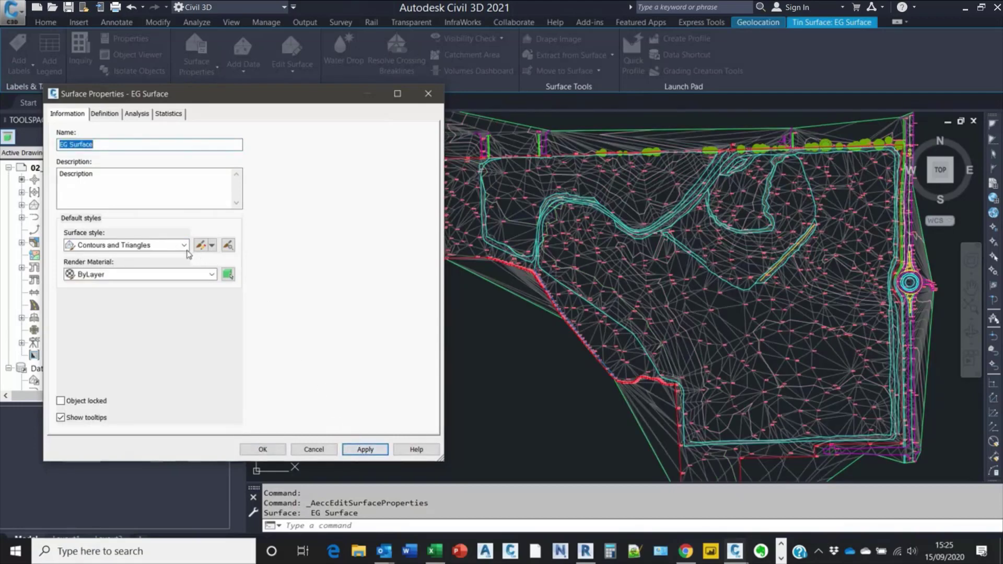
- Set EG Surface's style to Elevation Banding (2D), check its elevation analysis ranges and accept the surface properties
left_click(185, 245)
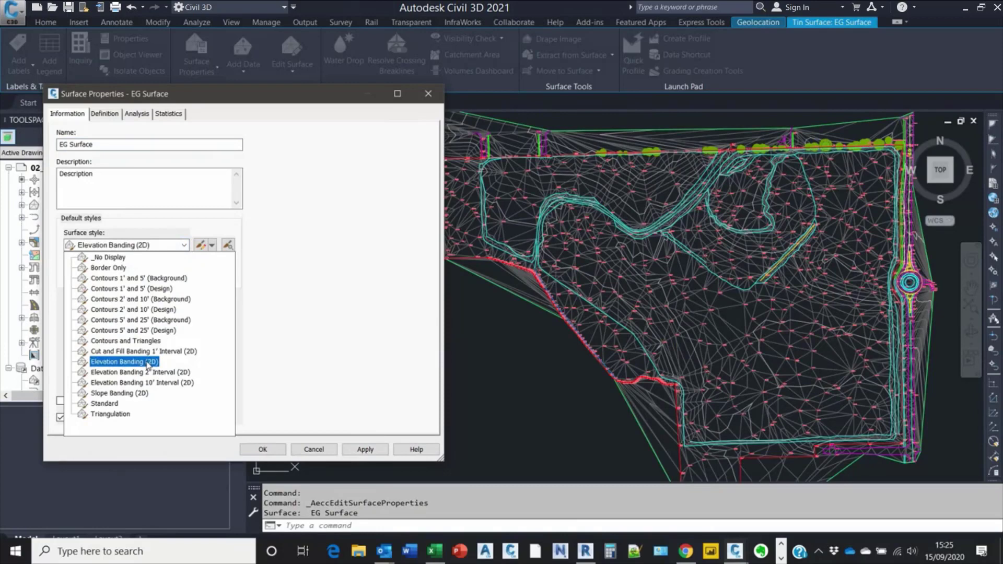
left_click(149, 363)
left_click(137, 114)
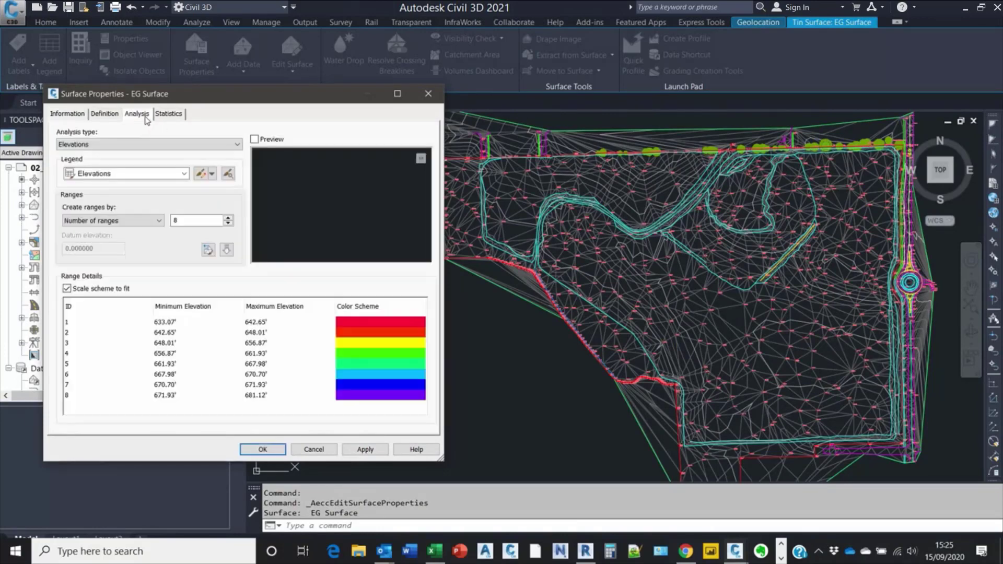
left_click(362, 451)
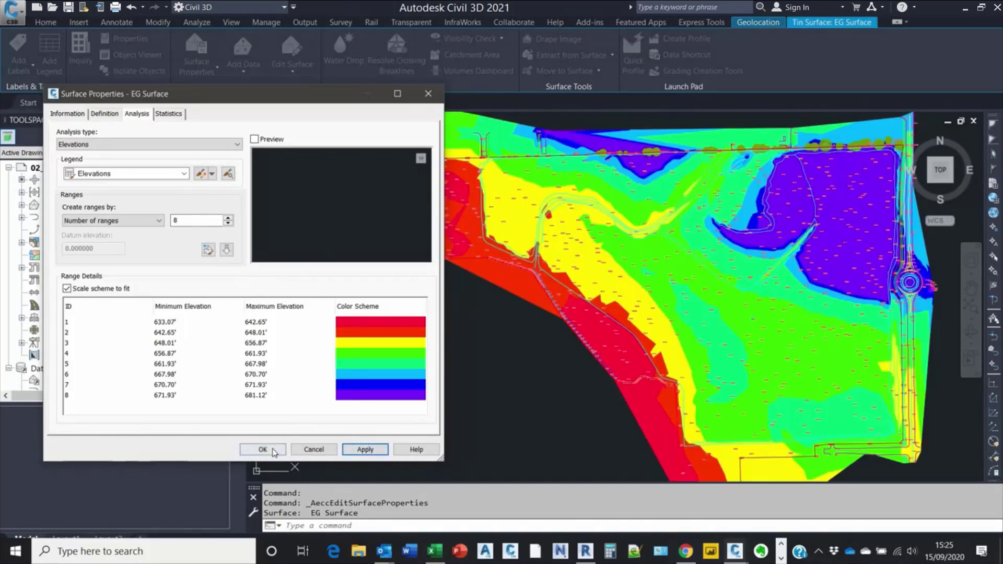
left_click(262, 450)
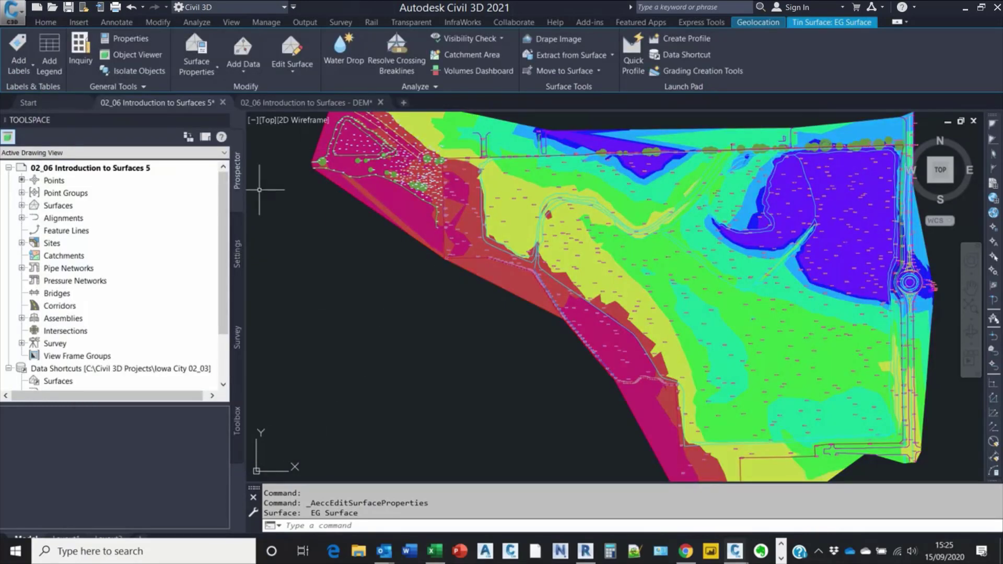
- Add a dynamic Elevations legend table for EG Surface in the empty area southwest of the surface
left_click(55, 71)
type("E")
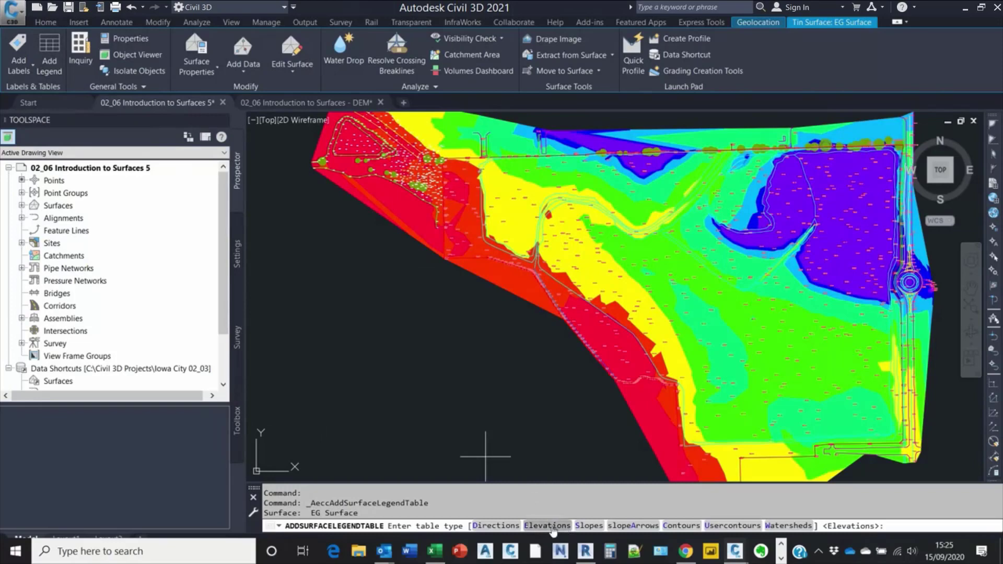
key("Return")
left_click(456, 525)
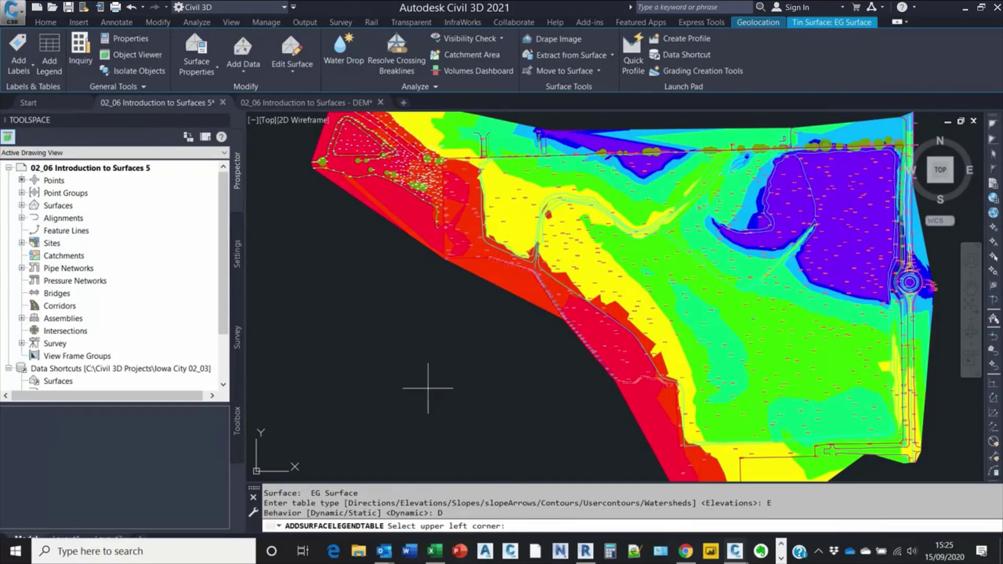
left_click(439, 329)
scroll(470, 345, "up", 7)
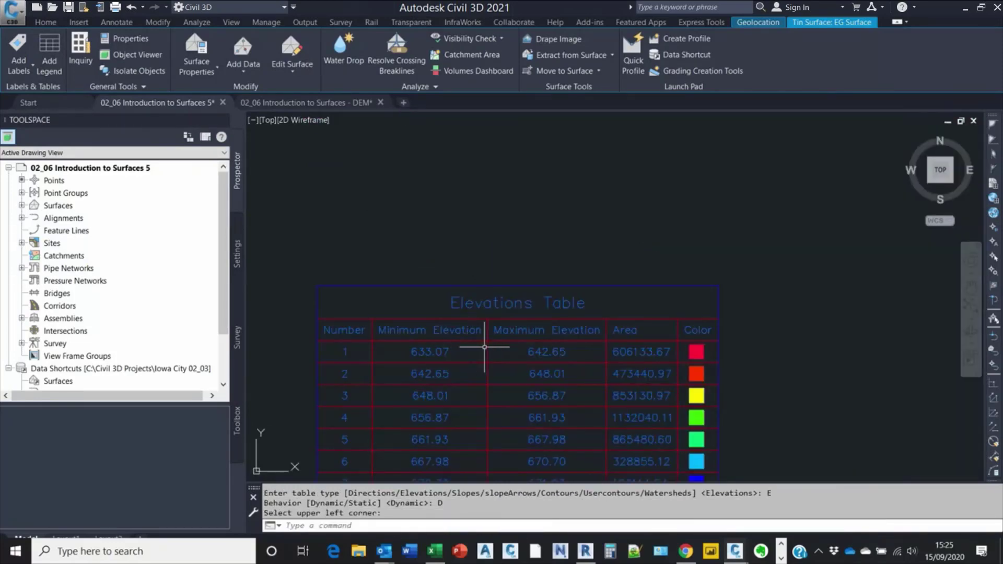
middle_click_drag(484, 347, 516, 250)
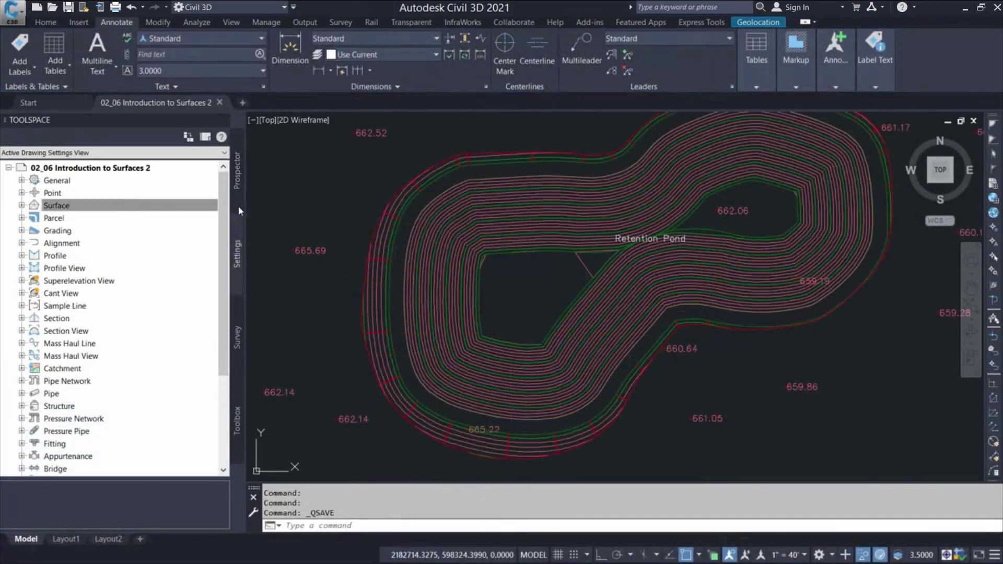
- Start adding surface labels of the Spot Elevation type with the Basic Circle with Cross marker to the Pond surface
left_click(238, 205)
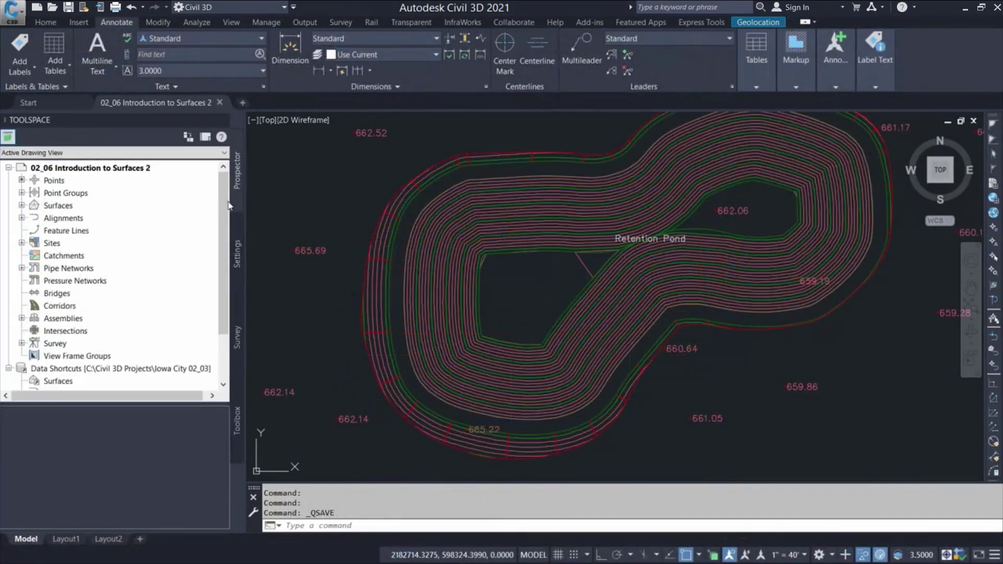
left_click(20, 66)
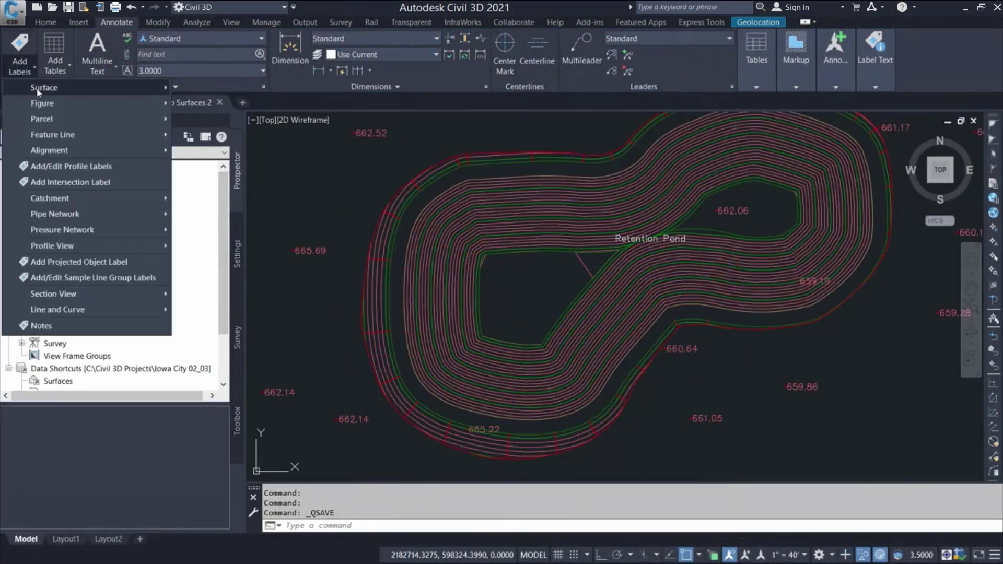
mouse_move(38, 90)
left_click(222, 95)
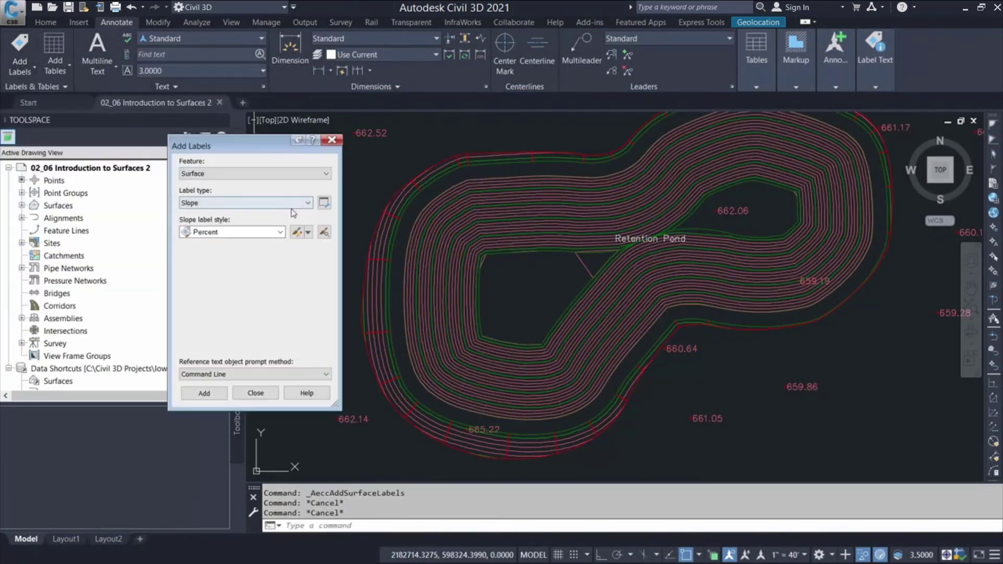
left_click(292, 203)
left_click(247, 220)
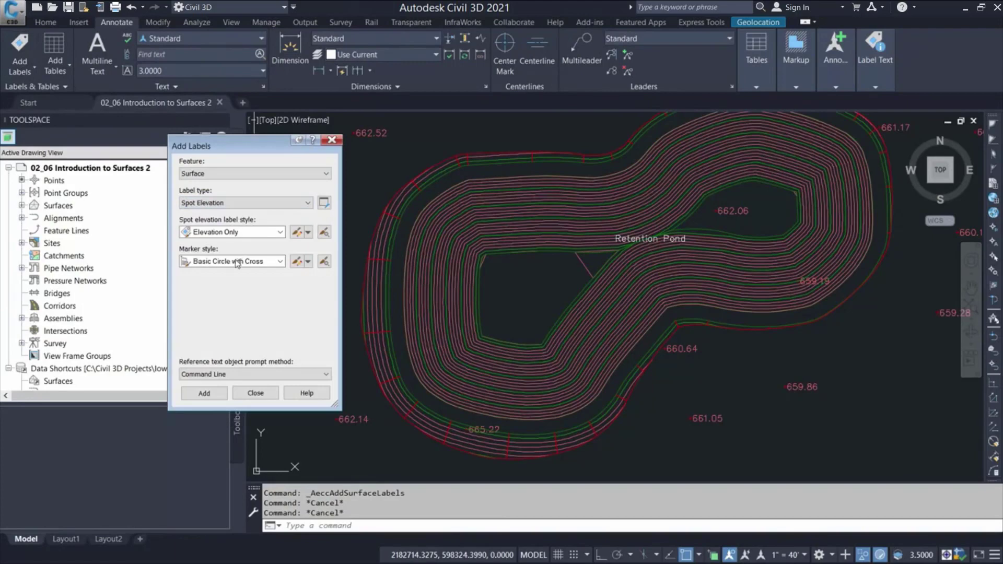
left_click(204, 393)
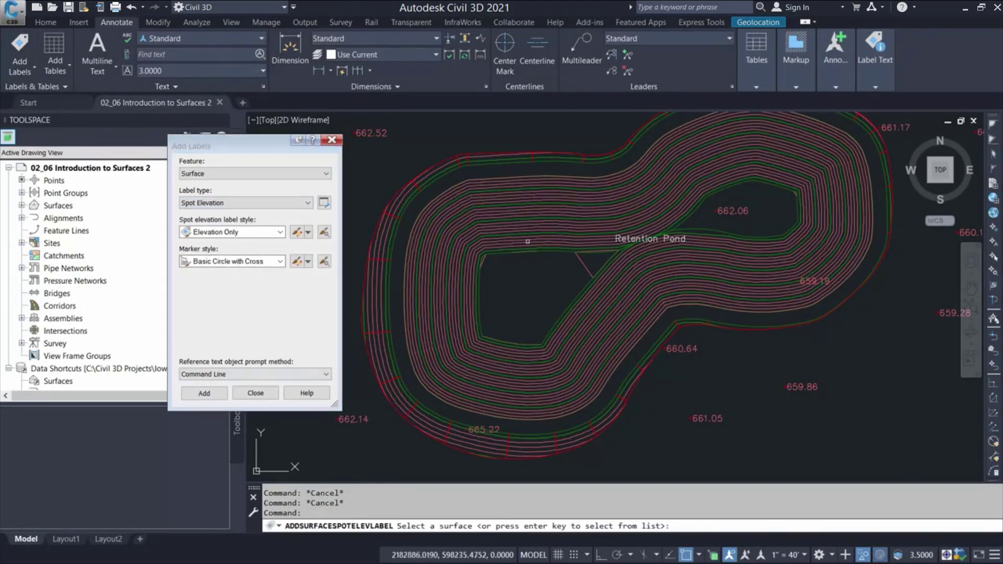
left_click(526, 175)
- Place four spot elevation labels down the pond's north bank, from the outer edge across the berm edges to the pond floor
scroll(523, 150, "up", 5)
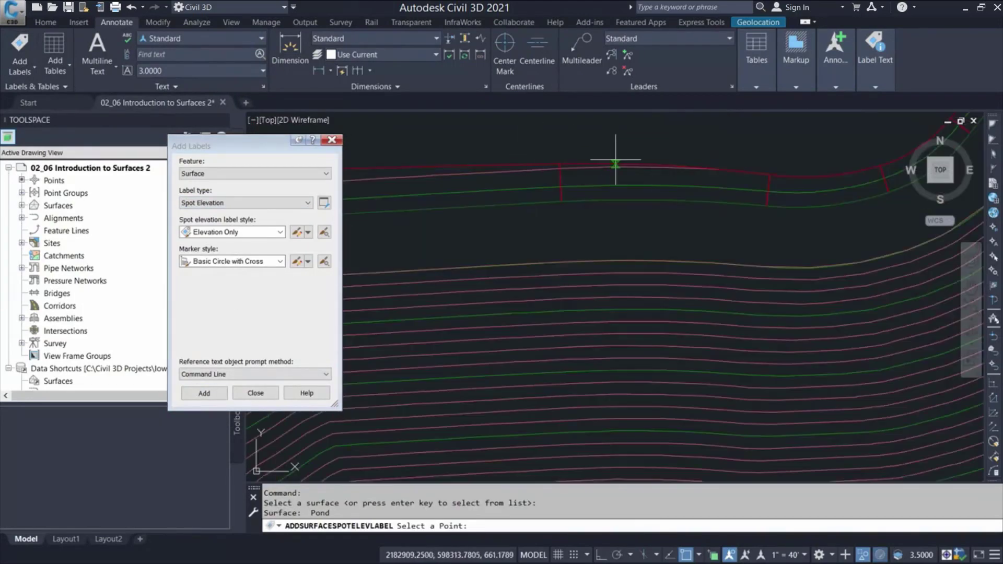
left_click(615, 163)
left_click(615, 200)
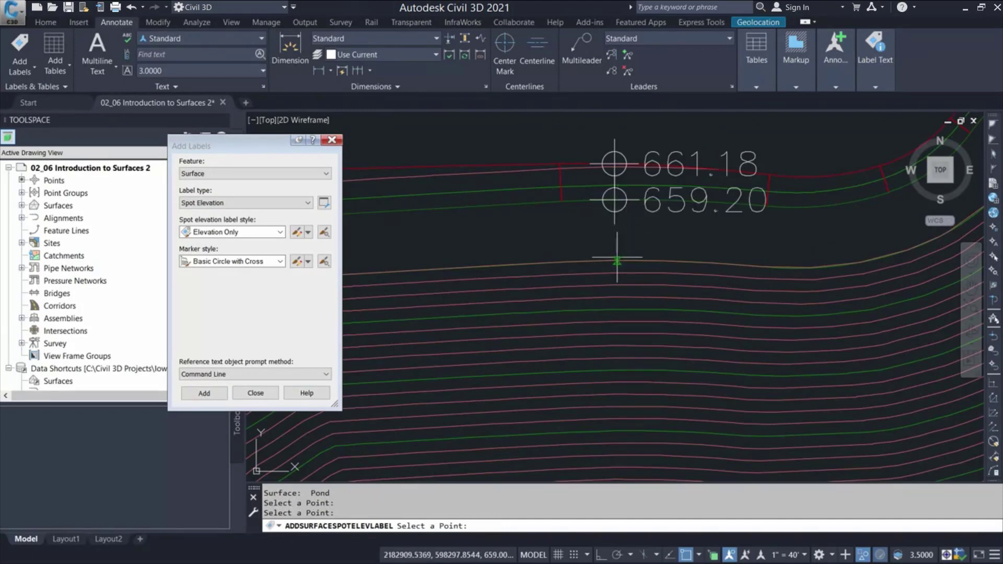
left_click(617, 259)
scroll(619, 256, "down", 3)
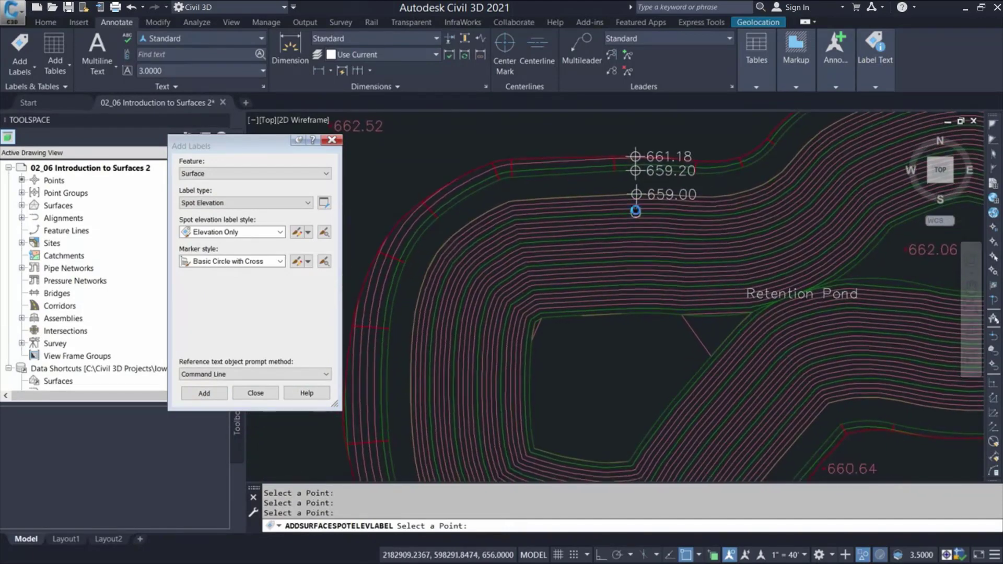
left_click(641, 313)
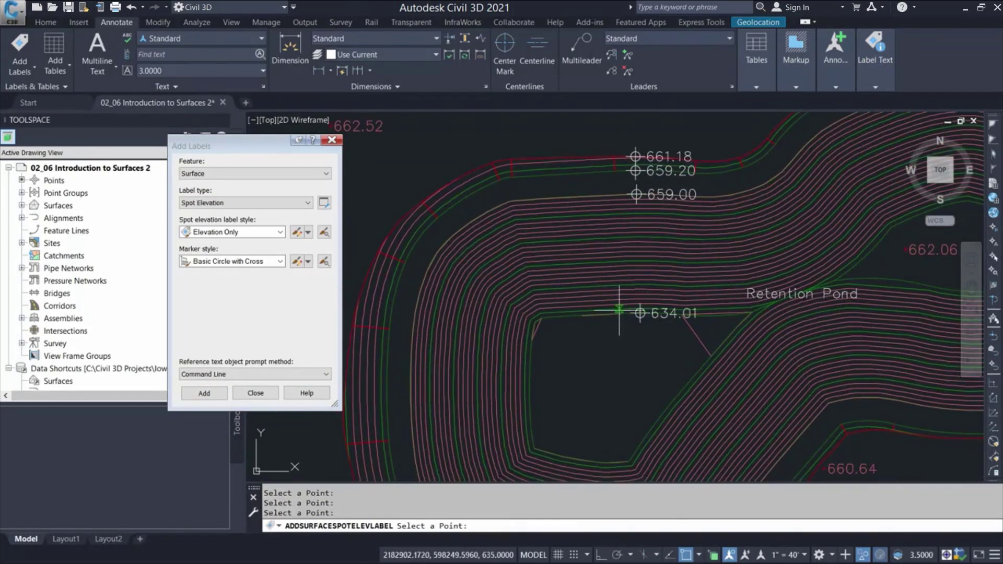
middle_click_drag(615, 327, 623, 305)
- Add Contour - Multiple labels to the Pond surface along a line across the north bank, from outside the rim to the pond floor
left_click(240, 203)
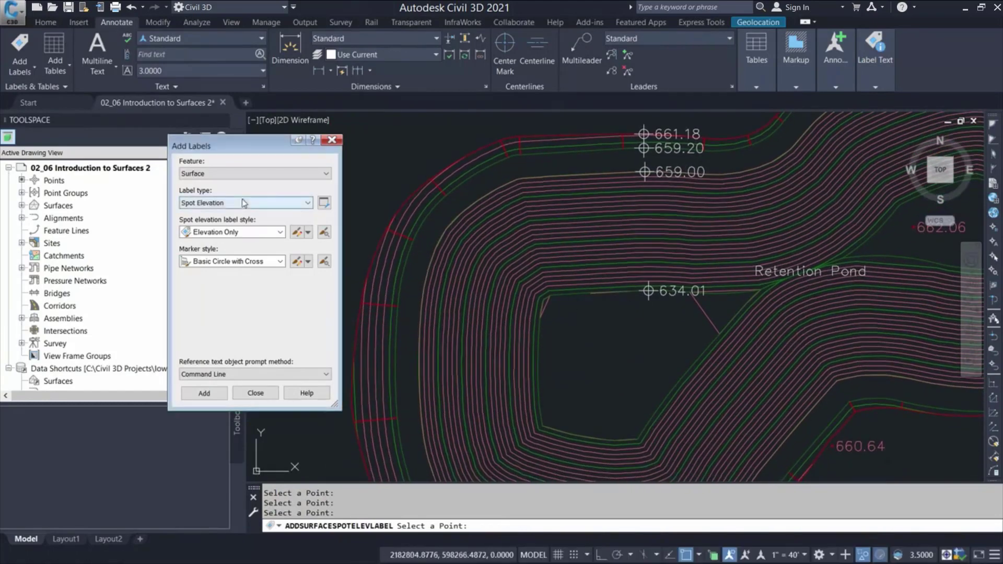
left_click(208, 247)
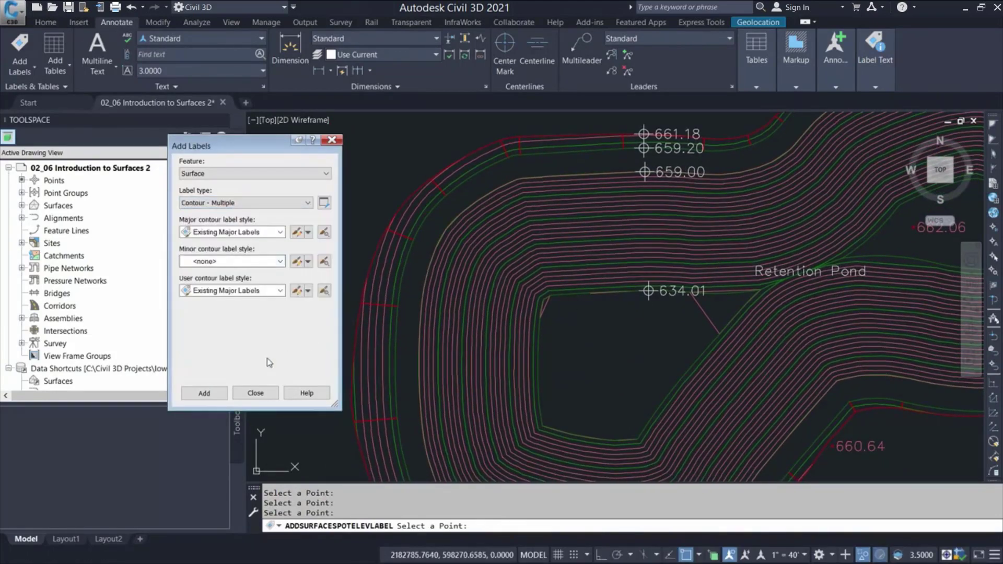
left_click(214, 393)
left_click(570, 135)
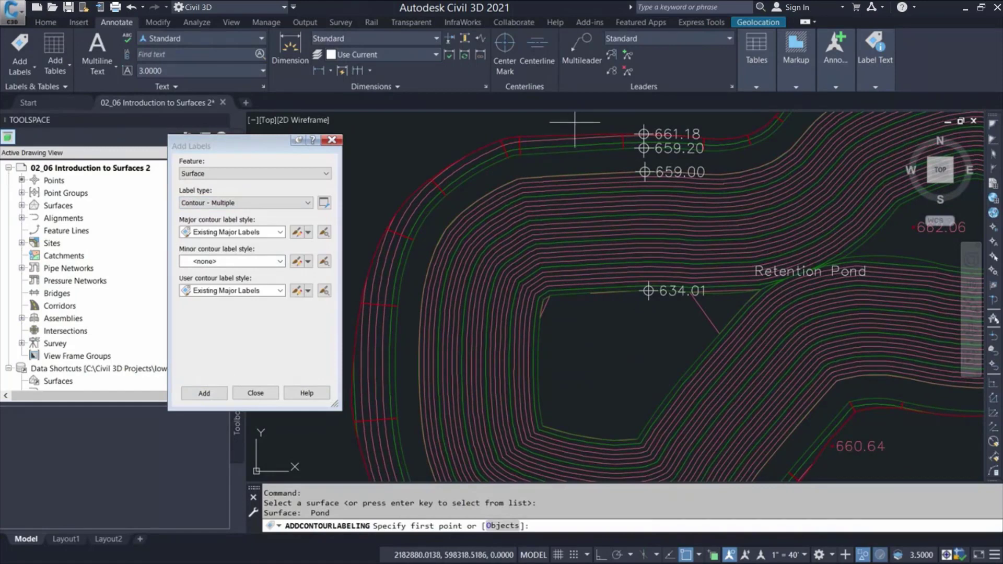
left_click(574, 122)
left_click(583, 345)
left_click(571, 366)
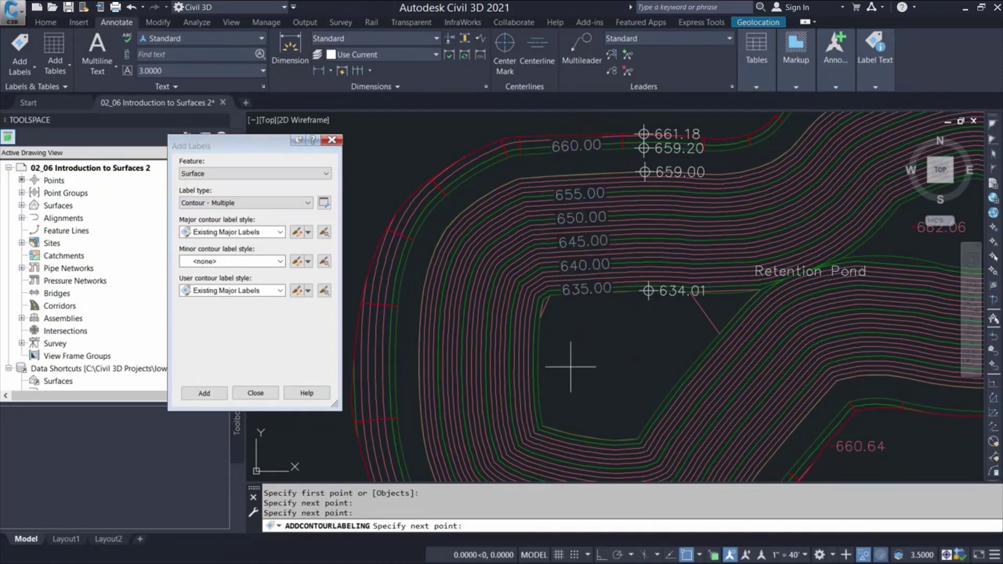
- Extend the Contour - Multiple label line from the pond floor west across the west bank to beyond the rim
left_click(359, 374)
middle_click_drag(574, 354, 631, 345)
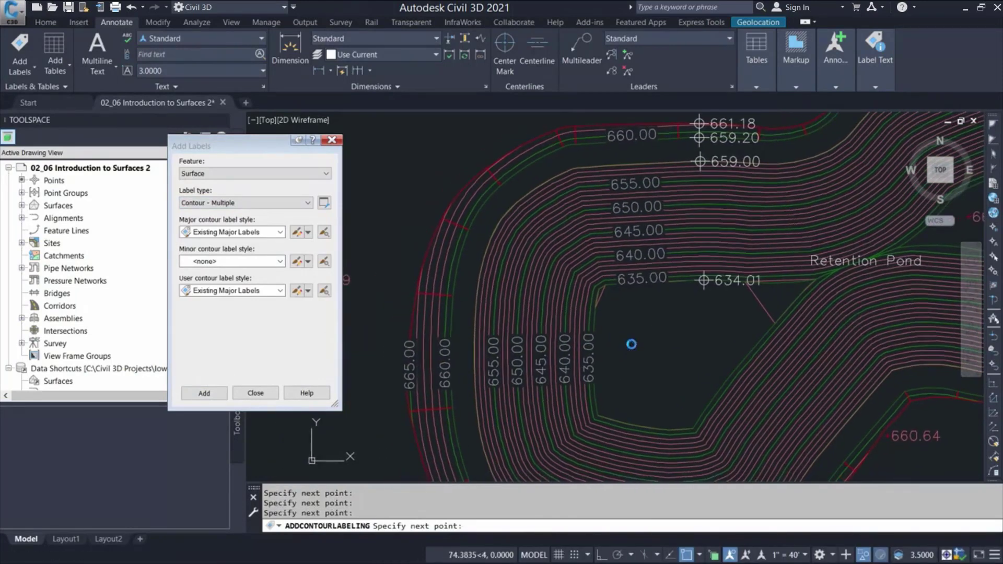
key("Escape")
- Shift the west-bank segment of the contour label line southward along the bank, keeping its labels across the slope
left_click(591, 355)
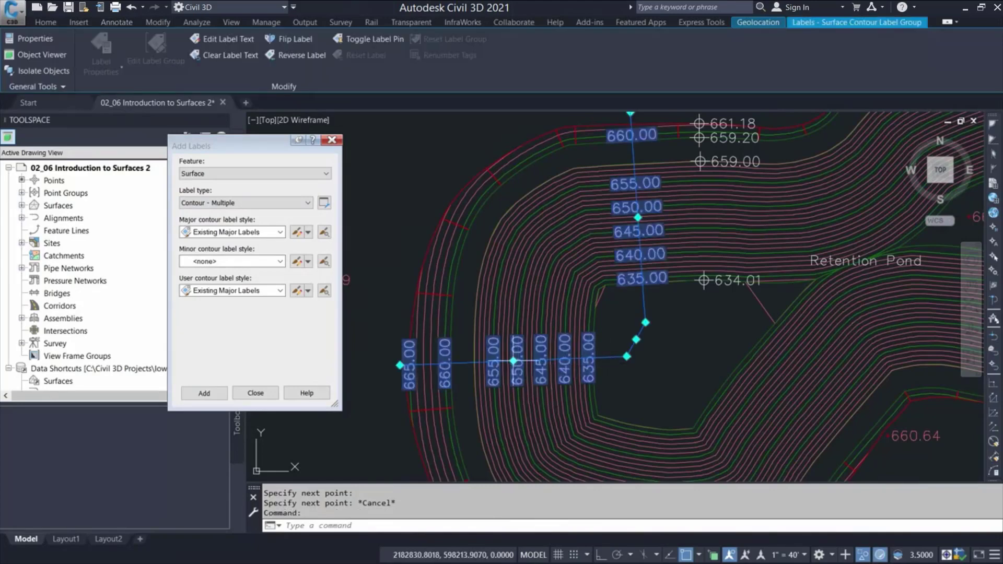
left_click(513, 360)
left_click(517, 403)
key("Escape")
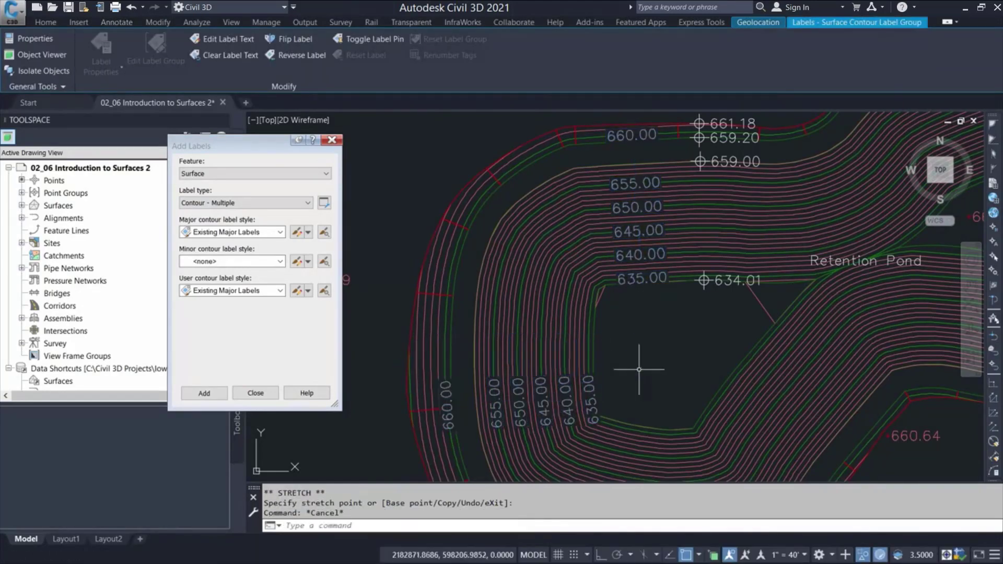
- Set the surface labels to the Slope type with the Rise over Run label style
scroll(578, 345, "down", 3)
middle_click_drag(578, 347, 565, 301)
left_click(209, 203)
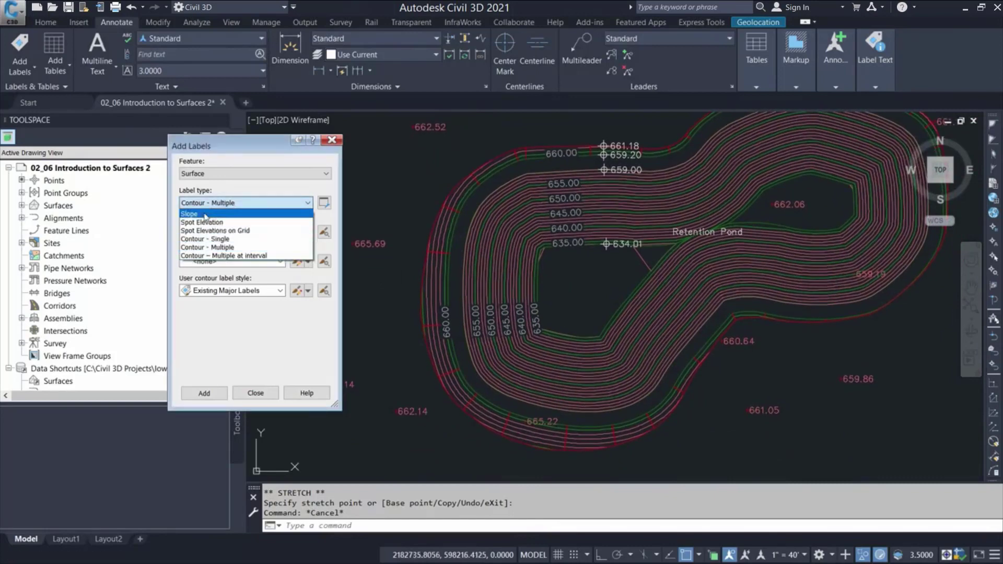
left_click(205, 214)
left_click(225, 232)
left_click(229, 254)
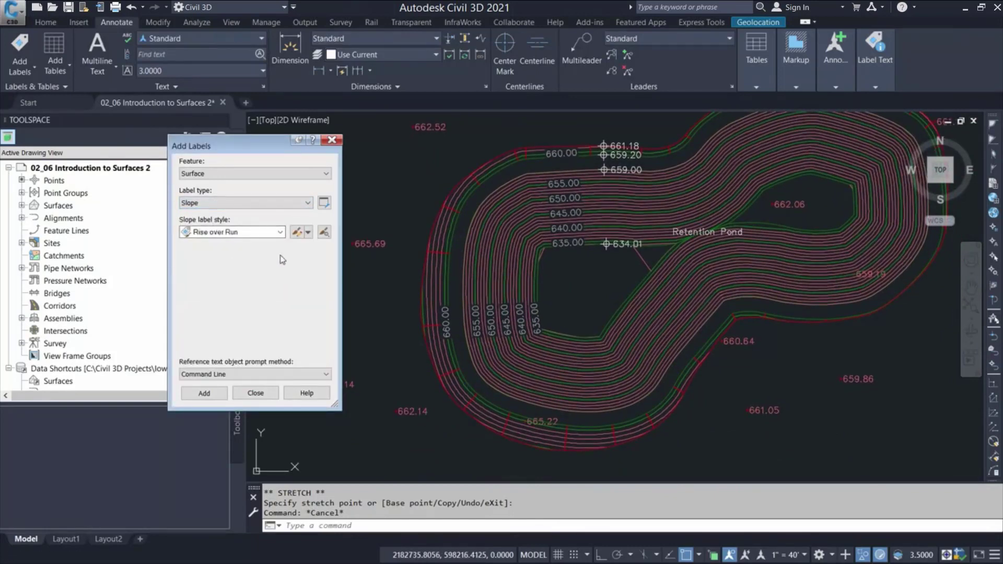
- Place one-point Rise over Run slope labels on the Pond surface's outer and inner west banks
left_click(204, 393)
left_click(455, 387)
type("O")
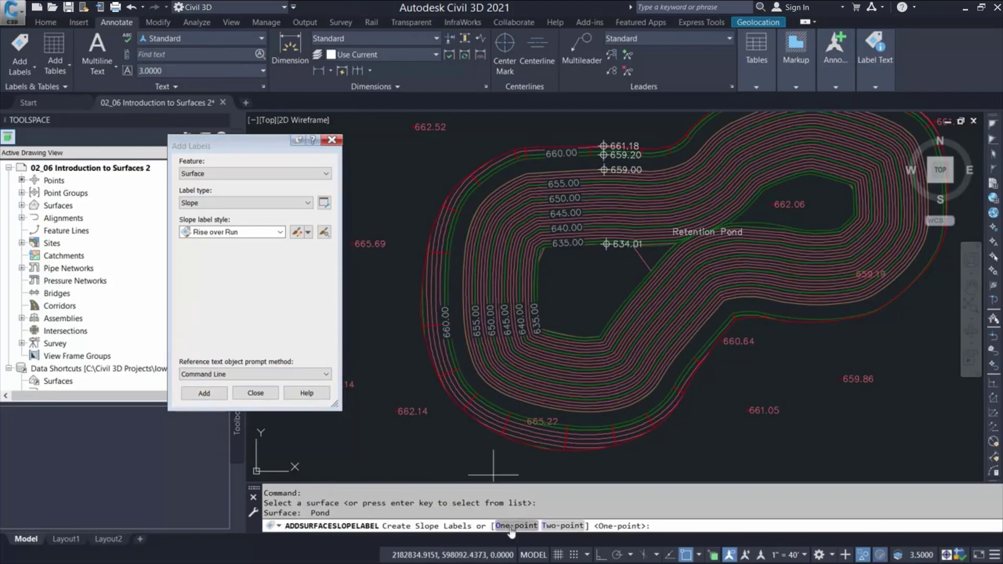
key("Return")
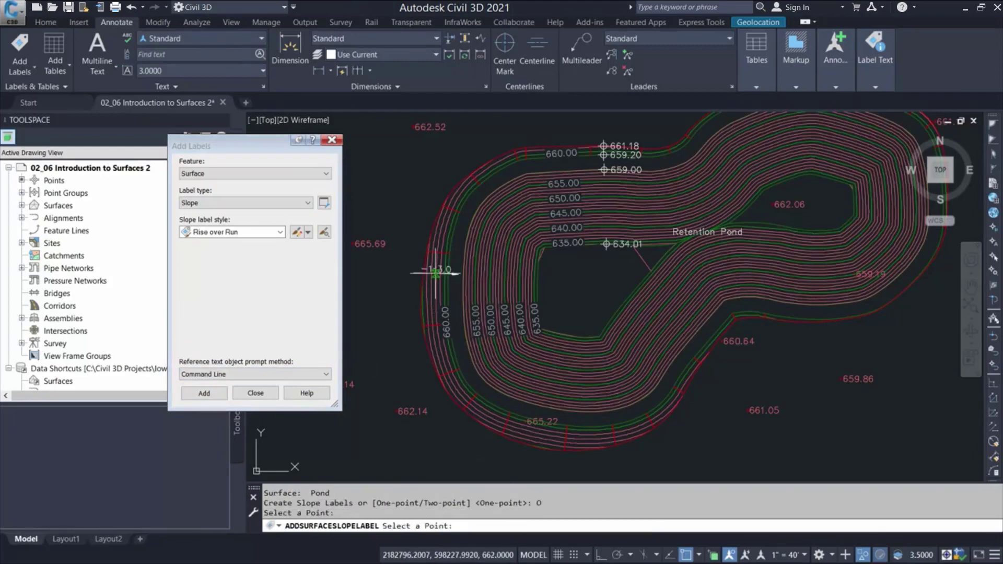
scroll(435, 273, "up", 2)
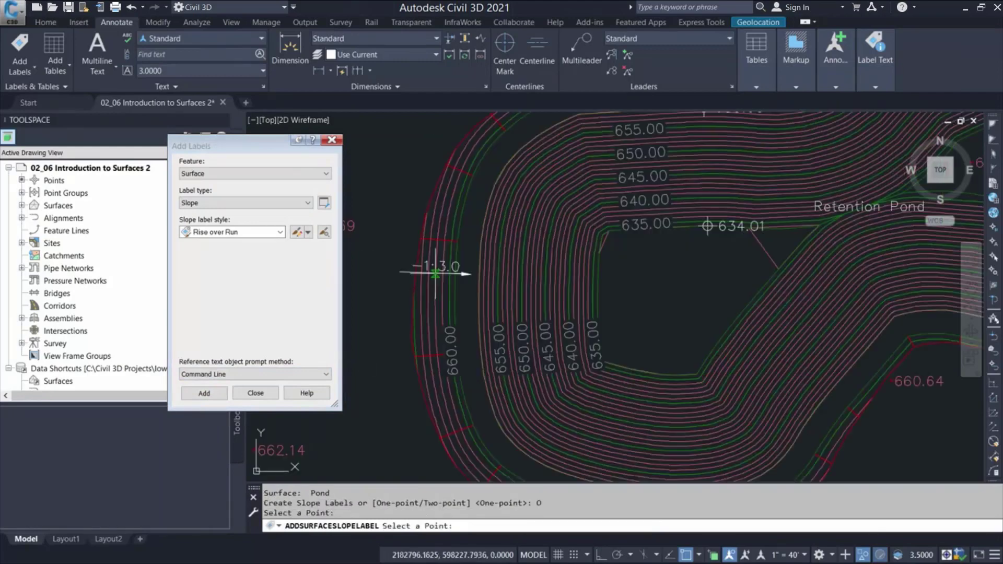
left_click(541, 270)
- Add a Percent-style slope label on the berm between the two west banks and finish adding labels
left_click(262, 232)
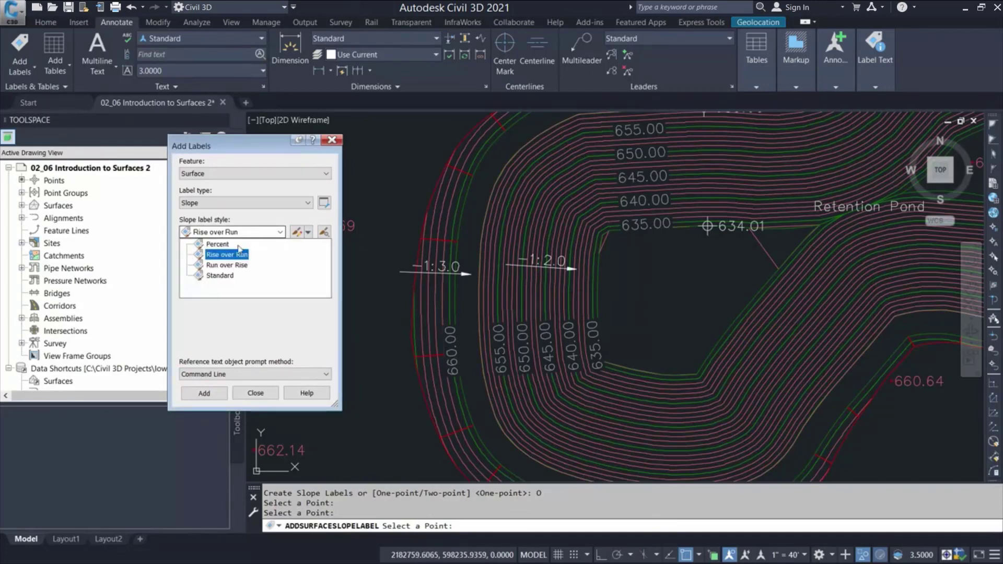
left_click(232, 242)
left_click(470, 233)
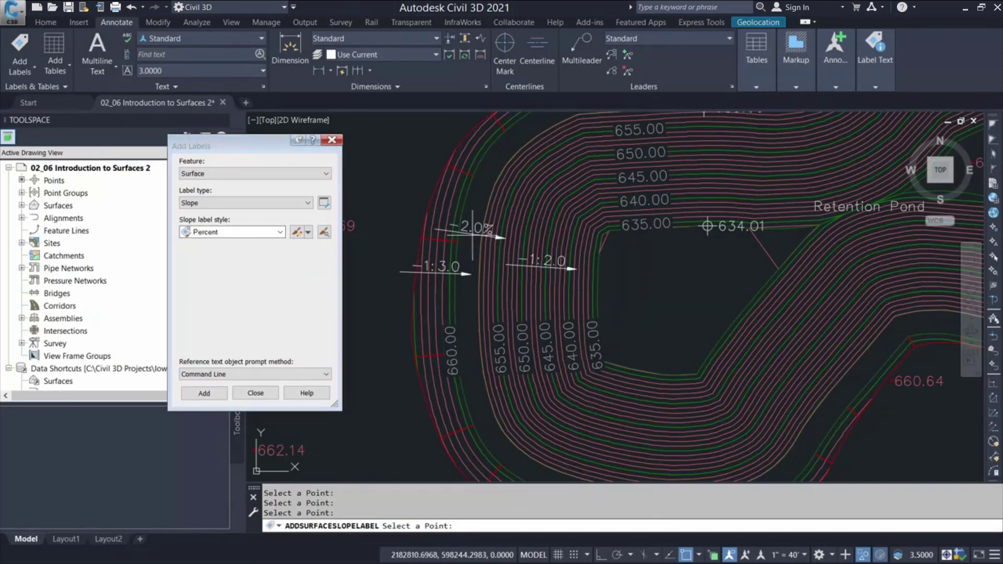
left_click(255, 394)
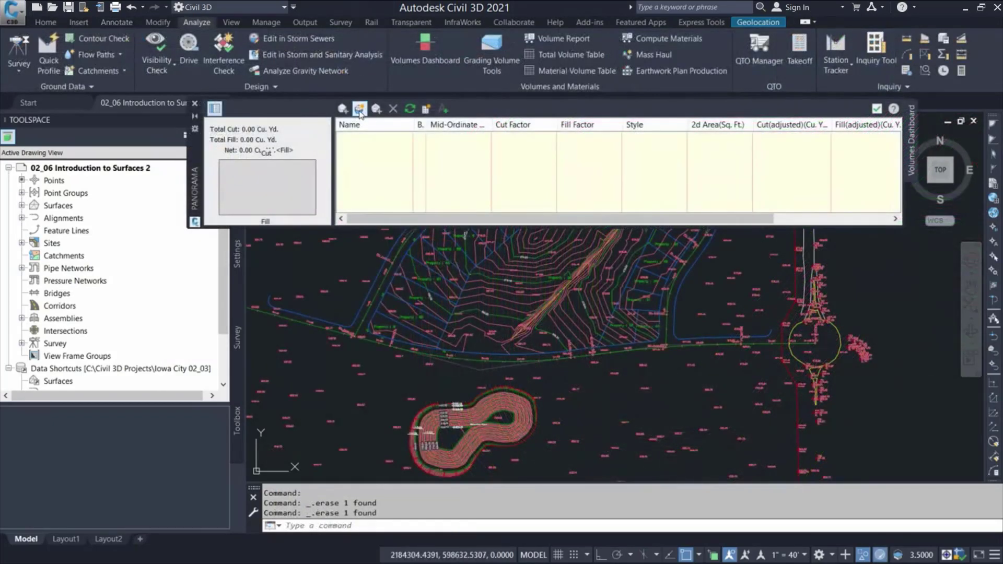
- Start a new TIN volume surface in the Volumes Dashboard and name it Vol to Parcels
left_click(360, 109)
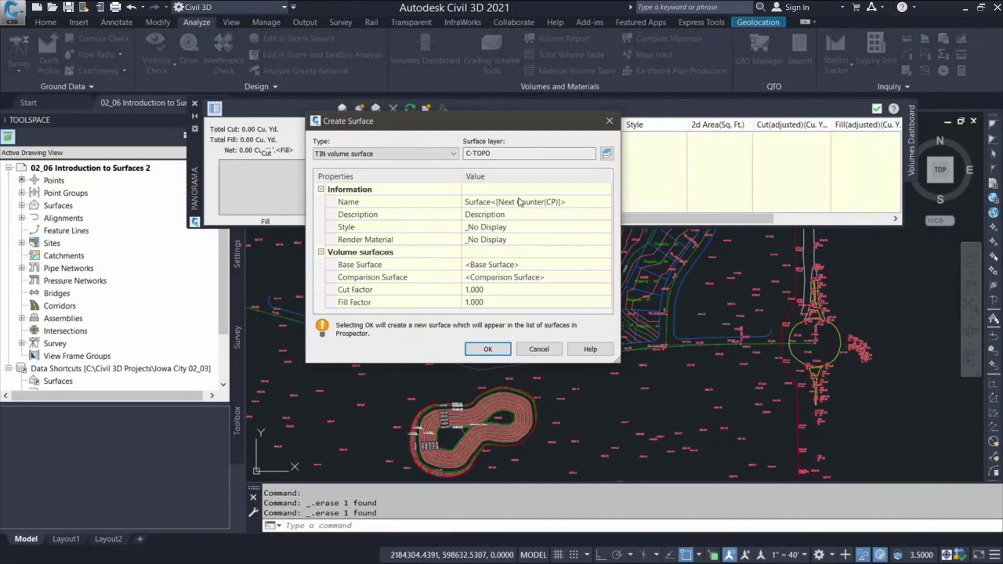
left_click(573, 204)
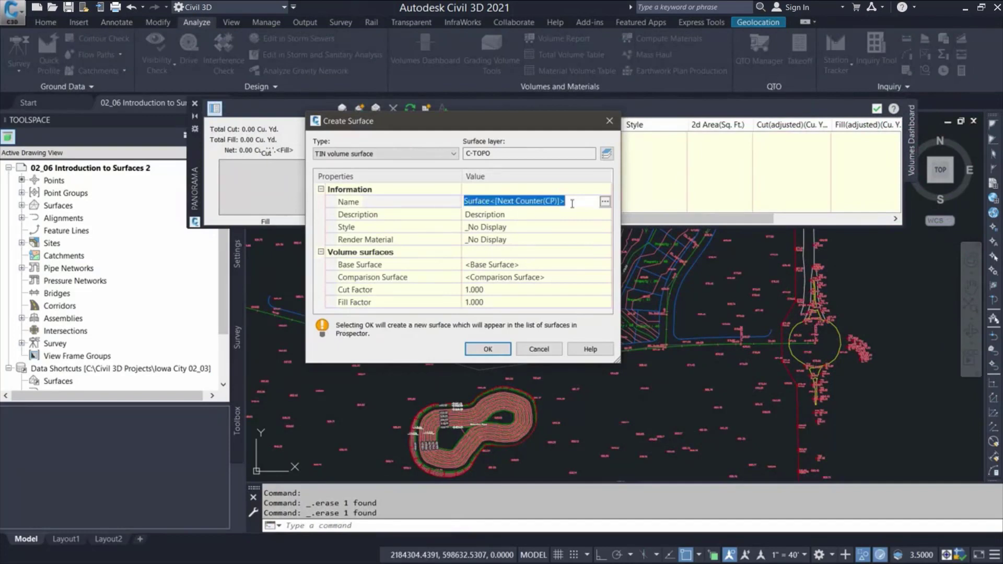
type("Vol to Parcels")
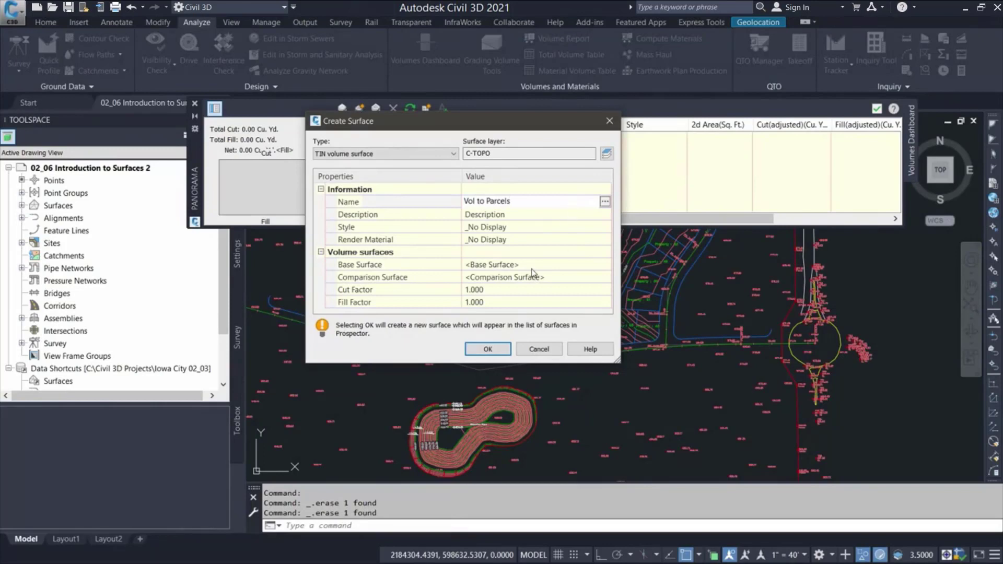
key("Return")
- Create the Vol to Parcels volume surface with EG Surface as base and Parcels as comparison surface
left_click(593, 266)
left_click(607, 265)
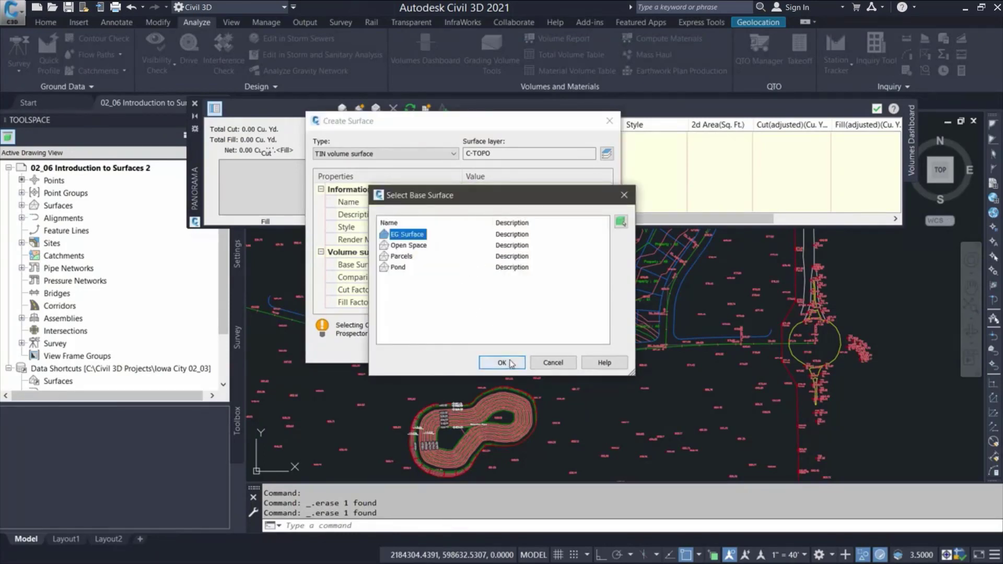
left_click(502, 362)
left_click(503, 278)
left_click(607, 278)
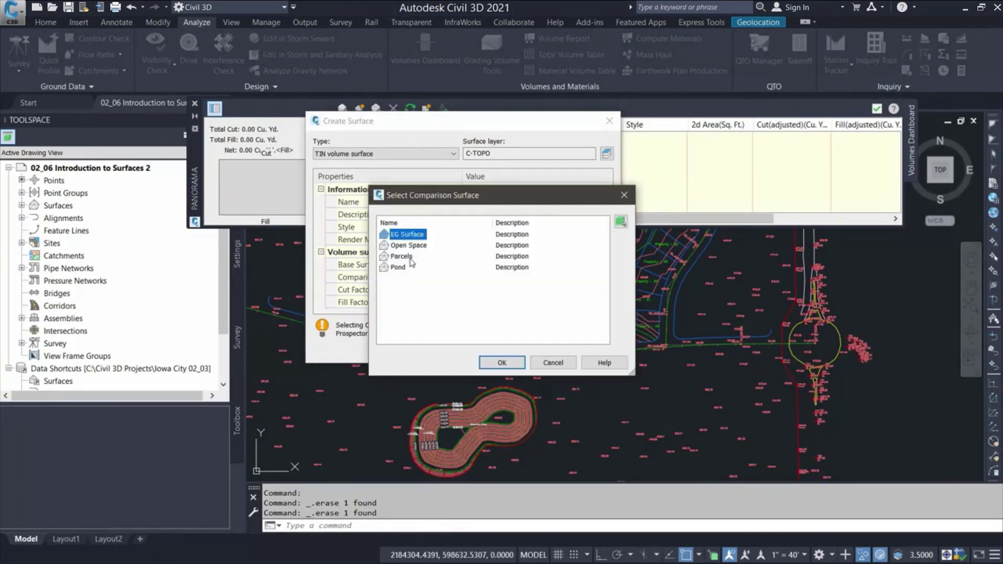
left_click(401, 256)
left_click(502, 362)
left_click(491, 349)
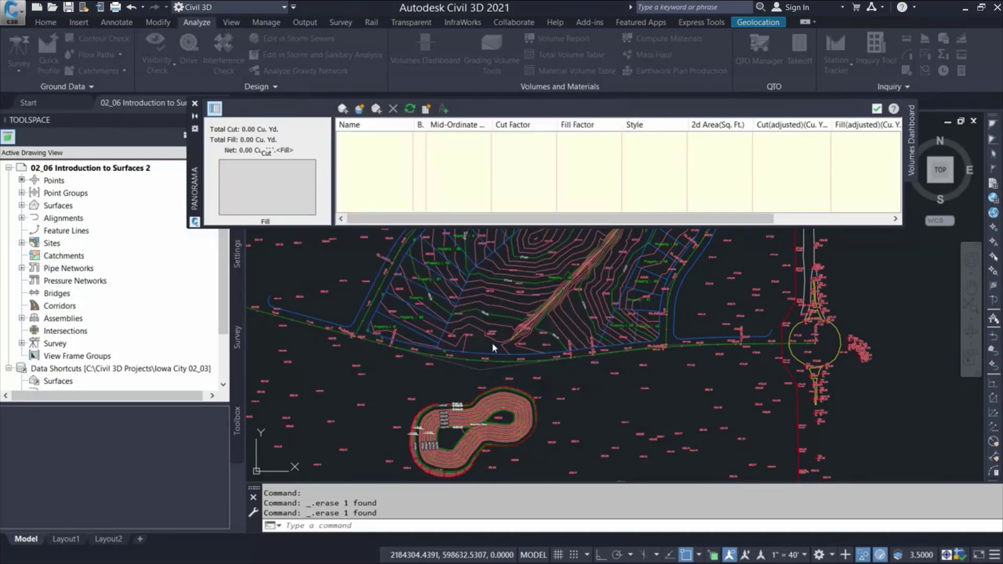
- Start another TIN volume surface and name it Vol to Pond
left_click(359, 109)
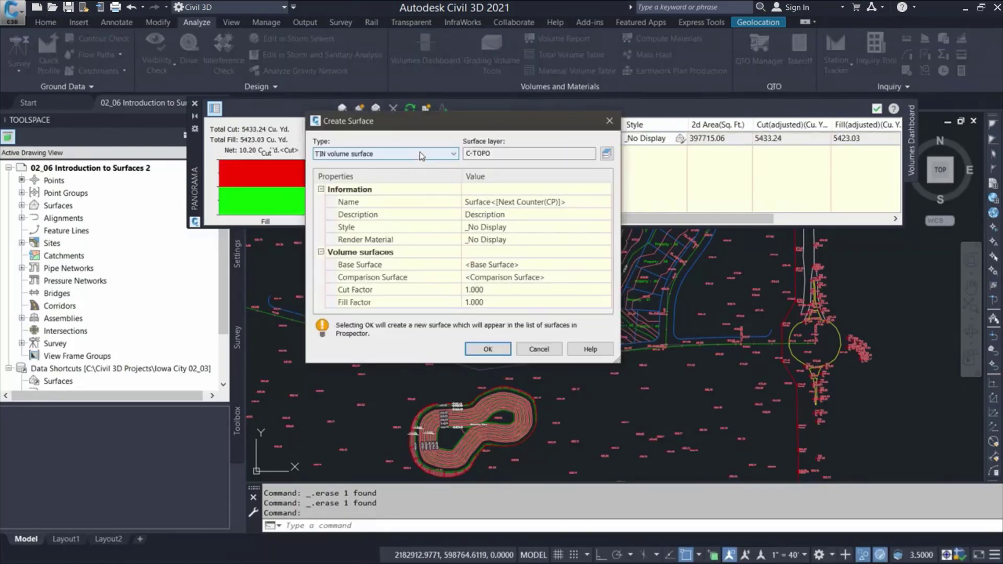
left_click(505, 203)
type("Vol to Pond")
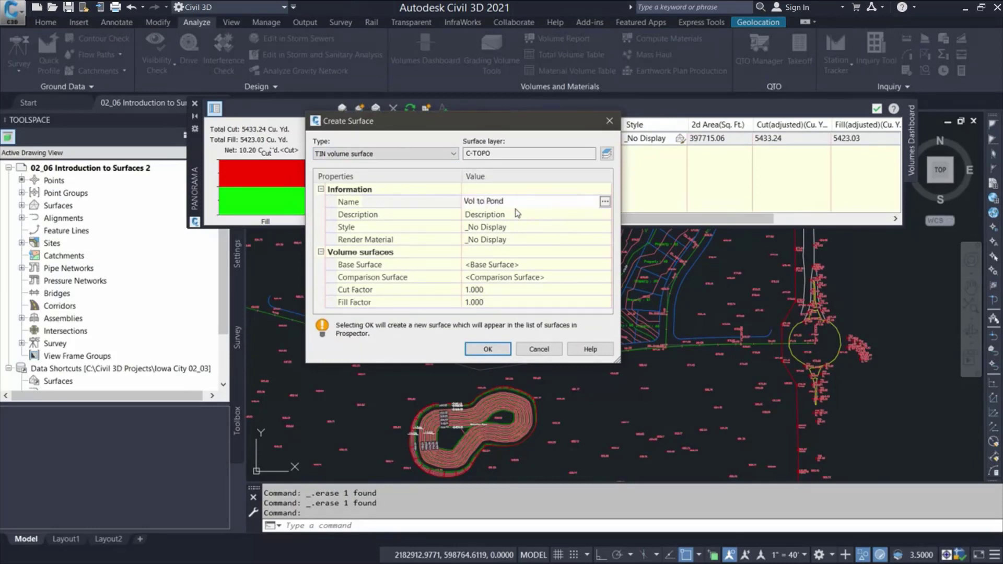
- Create the Vol to Pond volume surface with EG Surface as base and Pond as comparison surface
left_click(572, 267)
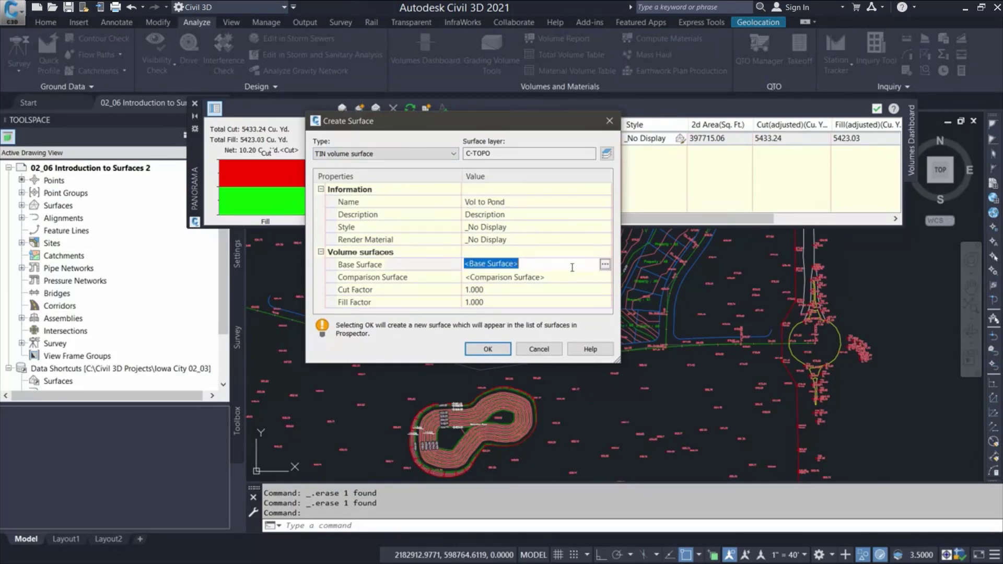
left_click(604, 265)
left_click(504, 361)
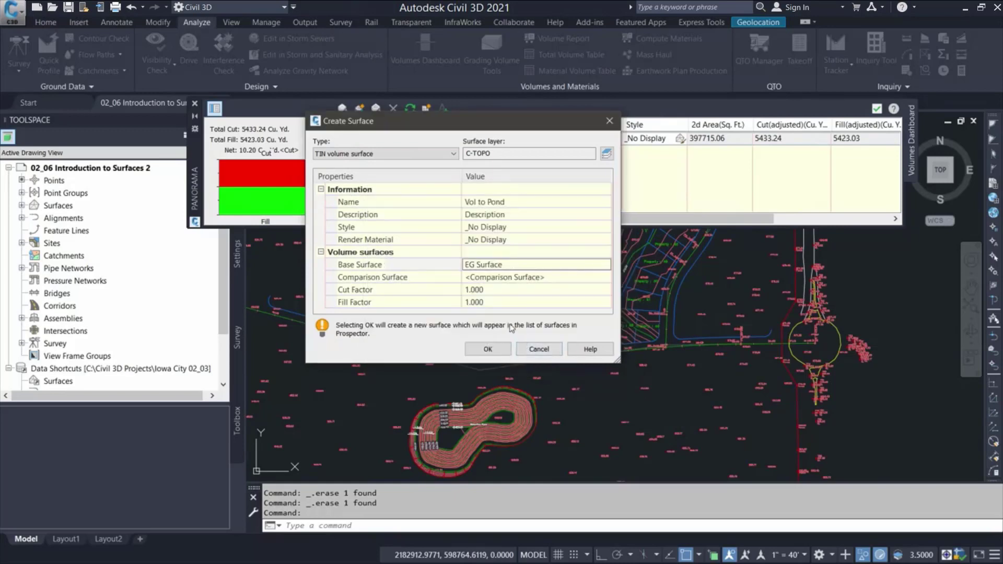
left_click(513, 278)
left_click(606, 277)
left_click(398, 267)
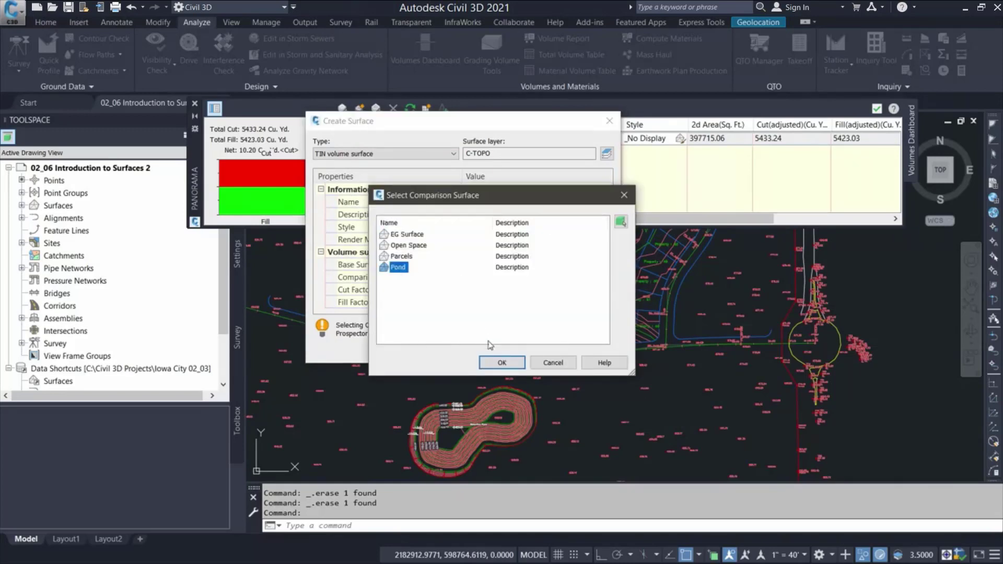
left_click(499, 363)
left_click(484, 353)
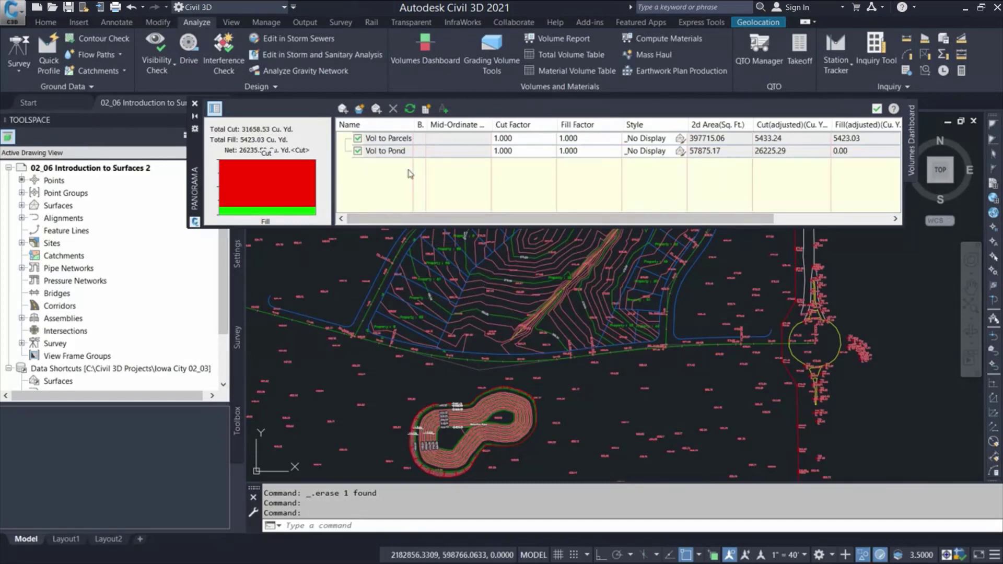
- Auto-balance the entire Pond grading group with the Grading Volume Tools and recompute the out-of-date volumes
left_click(486, 66)
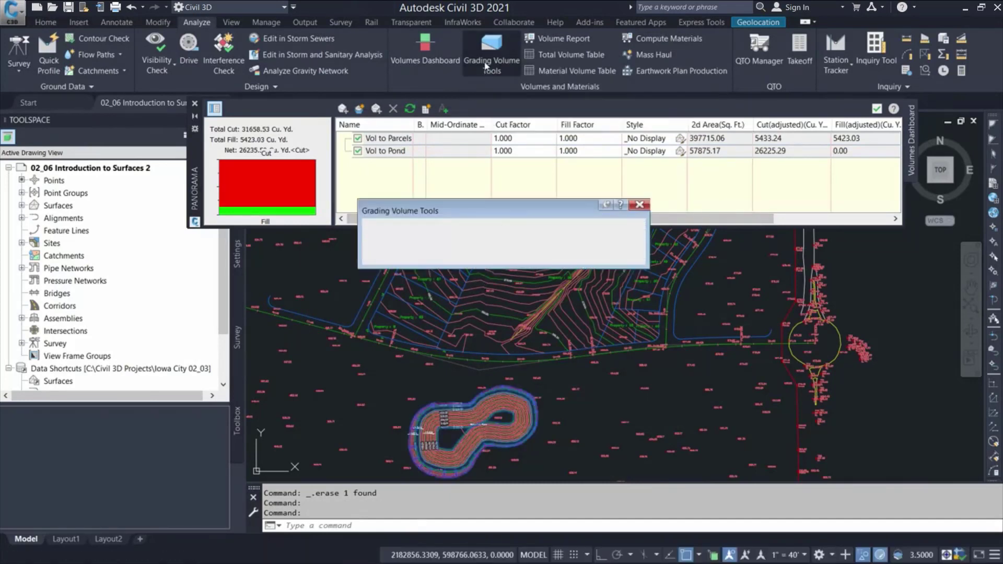
left_click_drag(492, 220, 495, 239)
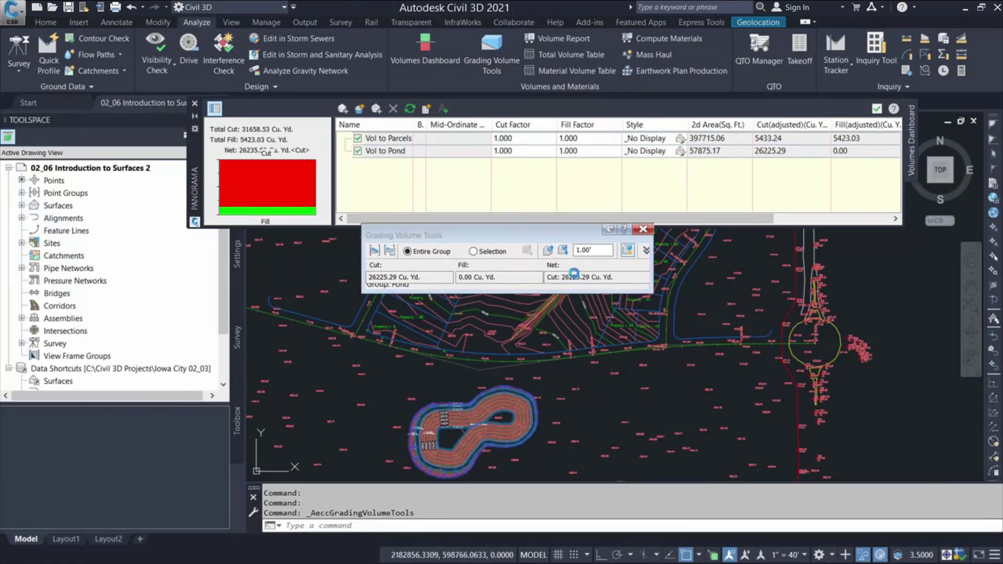
left_click(627, 250)
left_click(456, 280)
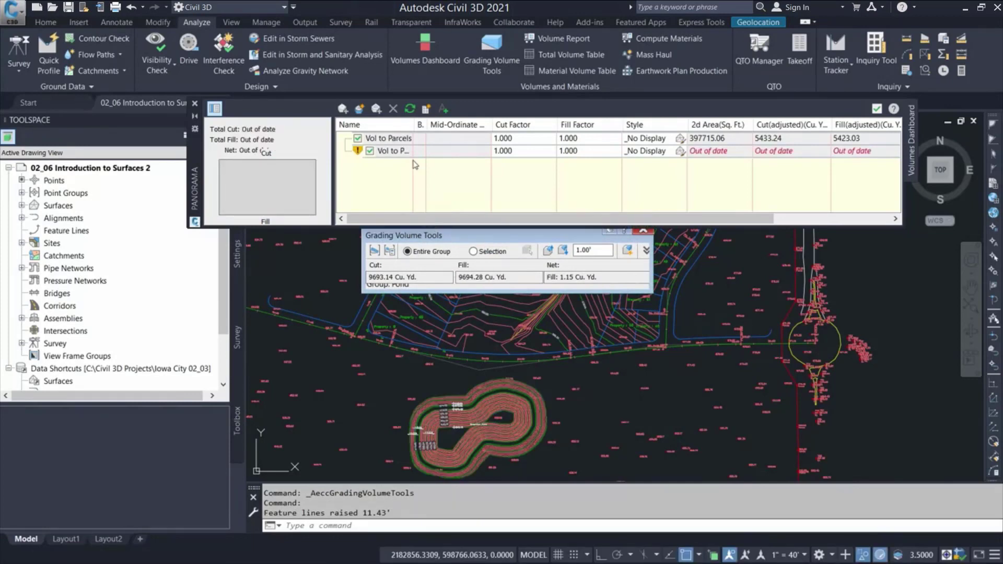
left_click(411, 109)
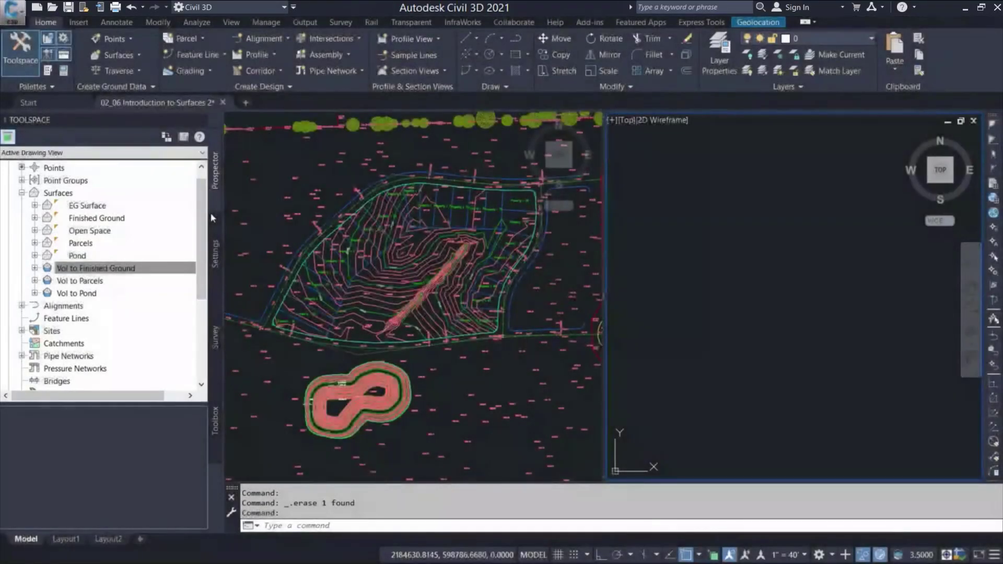
- Examine the volume statistics in the surface properties of Vol to Finished Ground
left_click(134, 271)
right_click(134, 272)
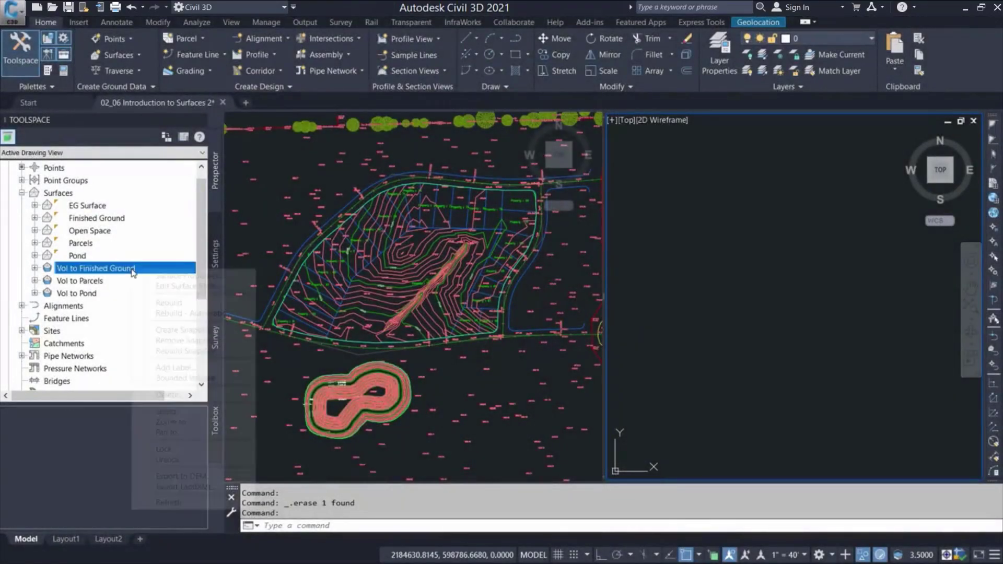
left_click(157, 276)
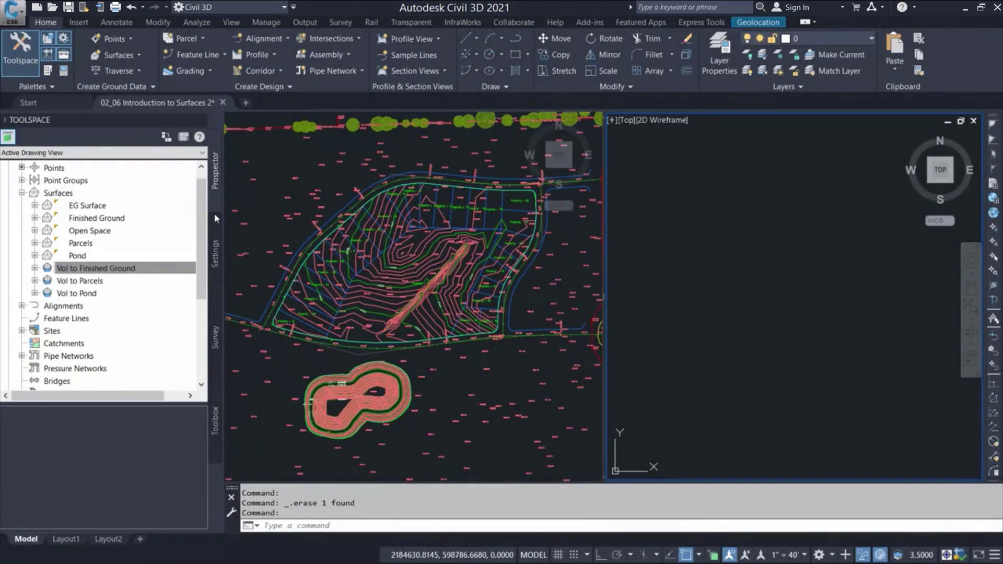
left_click(169, 115)
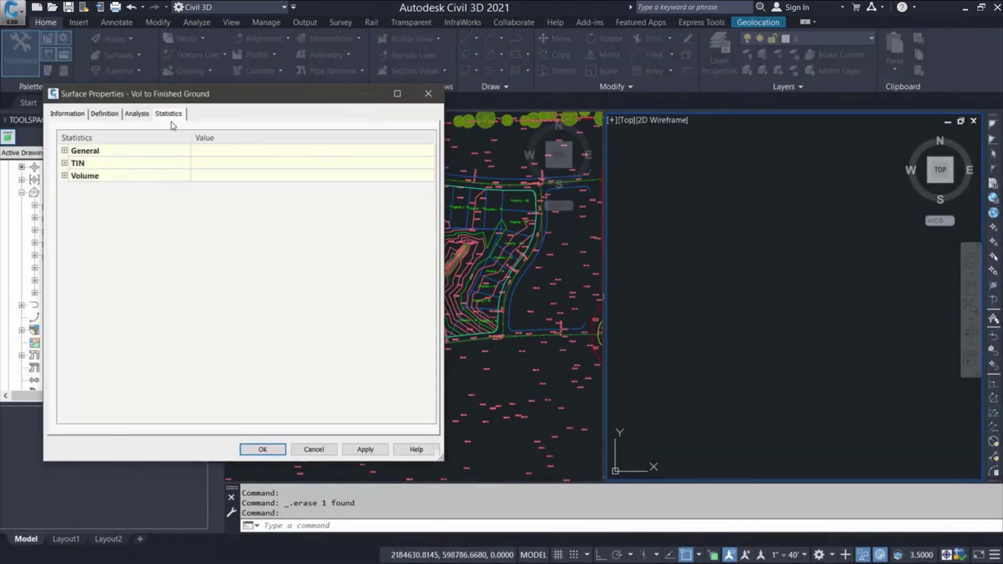
left_click(65, 176)
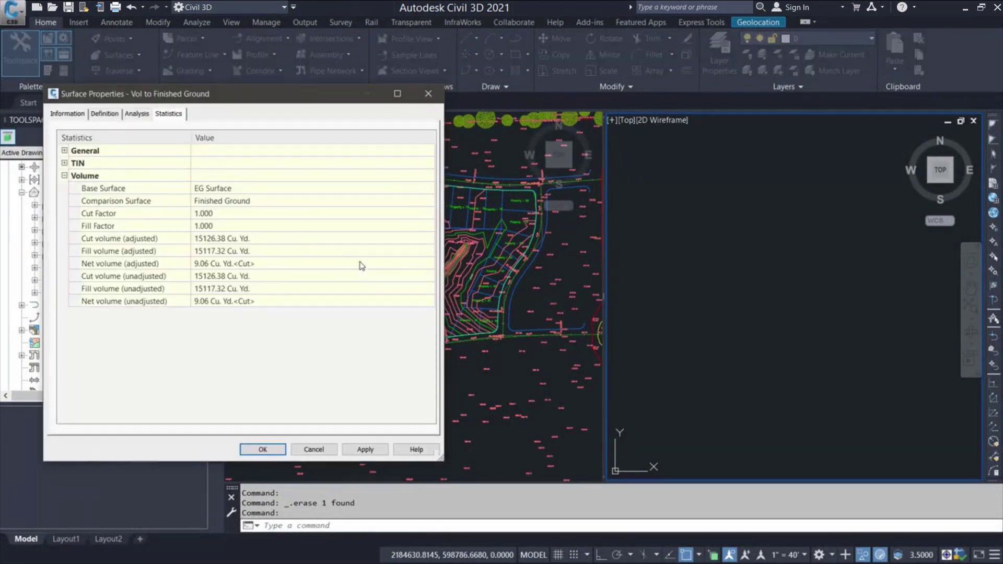
- Set the surface style of Vol to Finished Ground to Cut and Fill Banding 1' Interval
left_click(80, 114)
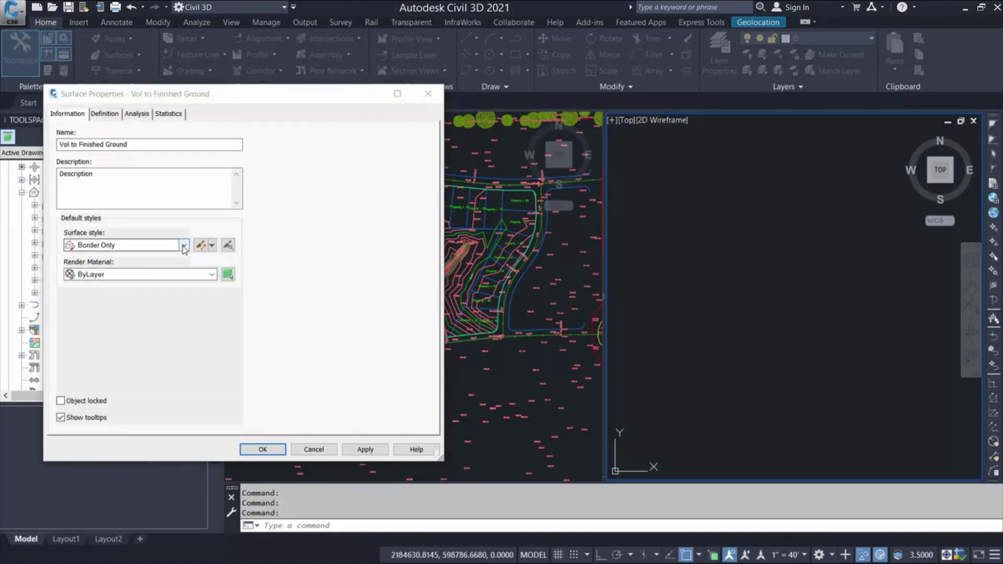
left_click(184, 246)
left_click(152, 351)
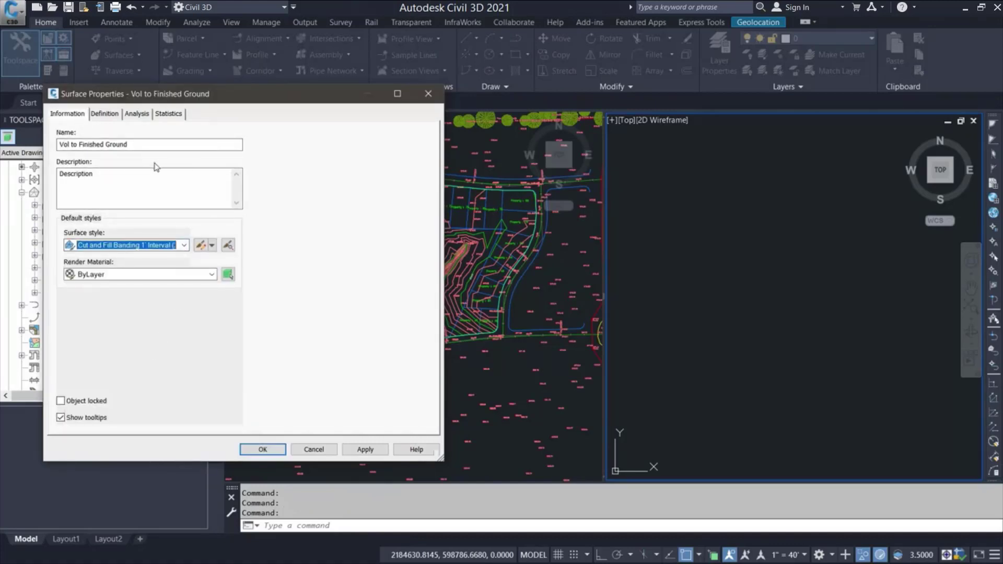
- Choose Cut_Fill as the legend for the elevations analysis of Vol to Finished Ground
left_click(139, 115)
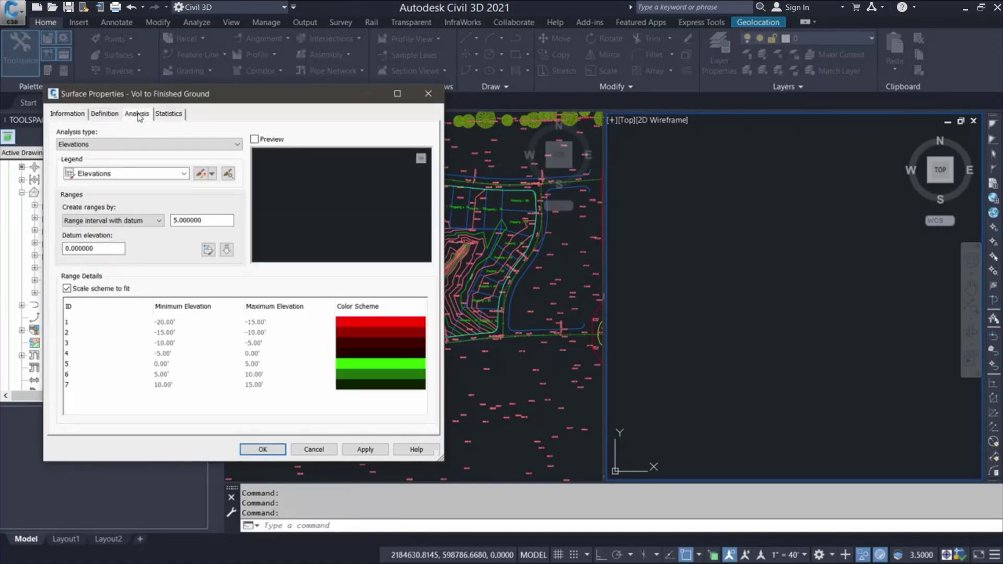
left_click(157, 179)
left_click(110, 187)
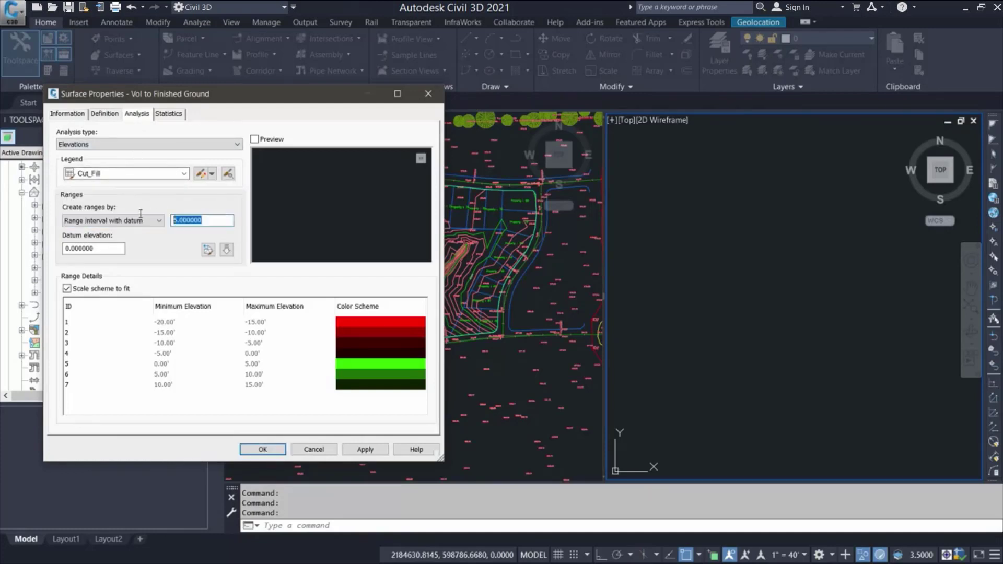
- Recreate the elevation ranges of Vol to Finished Ground at a 2-foot interval with datum and apply them to the surface
left_click(228, 250)
left_click(366, 450)
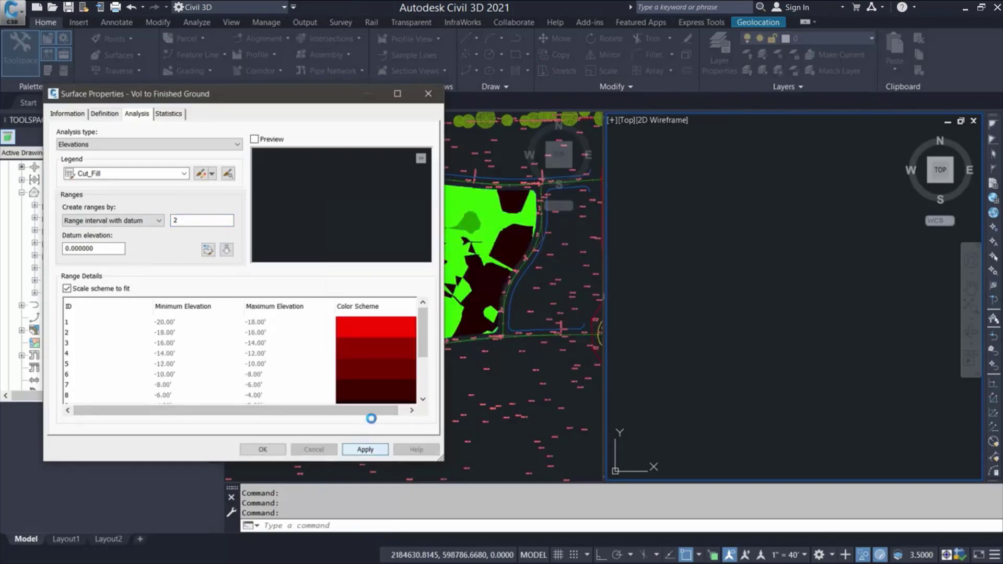
left_click(264, 449)
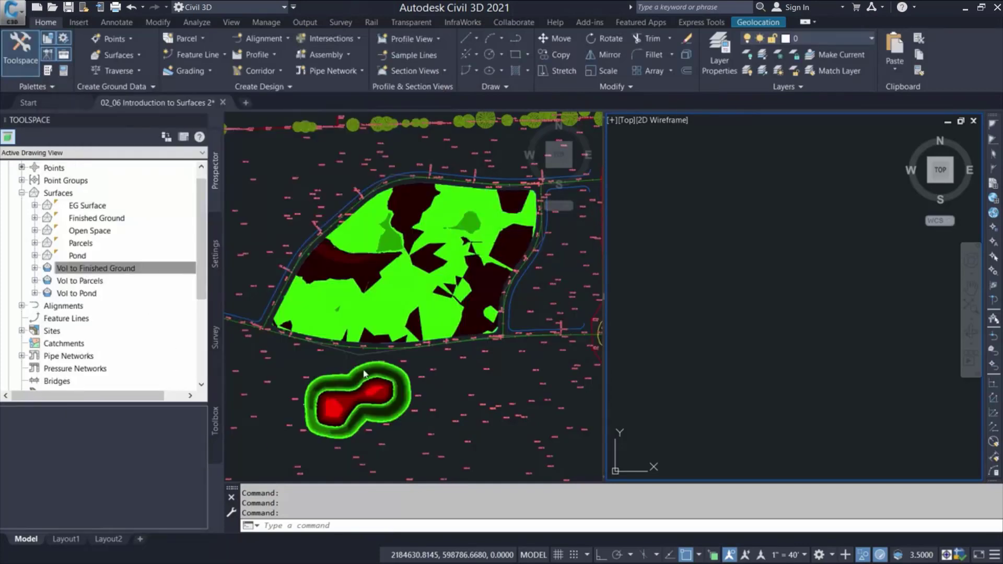
- Add a dynamic Elevations legend table for the Vol to Finished Ground surface in the empty viewport
left_click(420, 220)
left_click(413, 219)
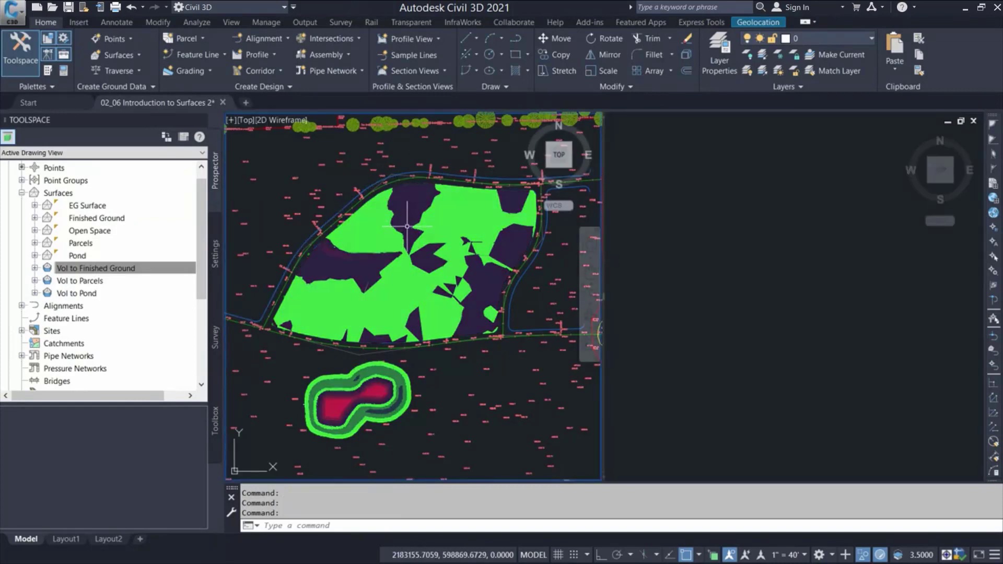
left_click(55, 60)
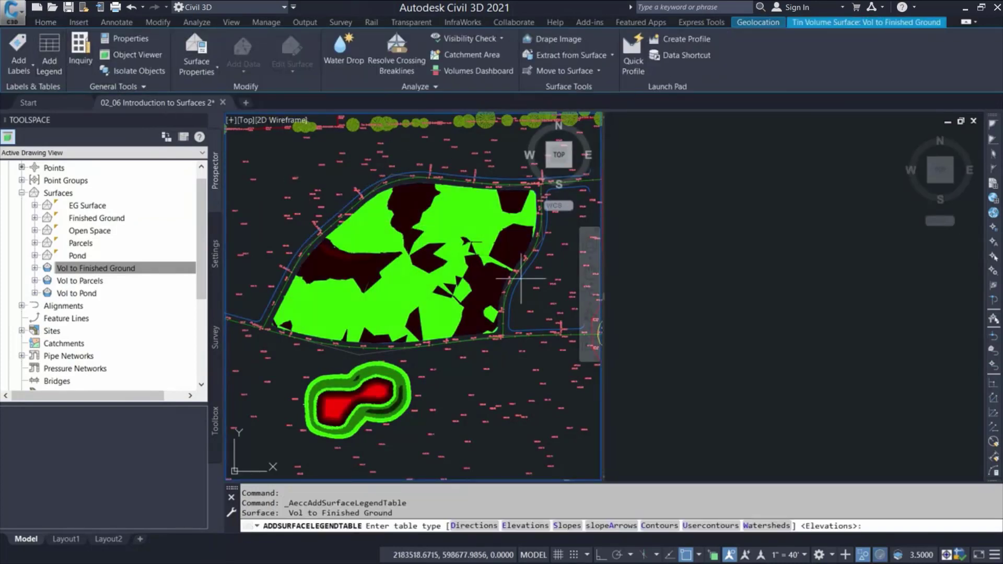
left_click(526, 530)
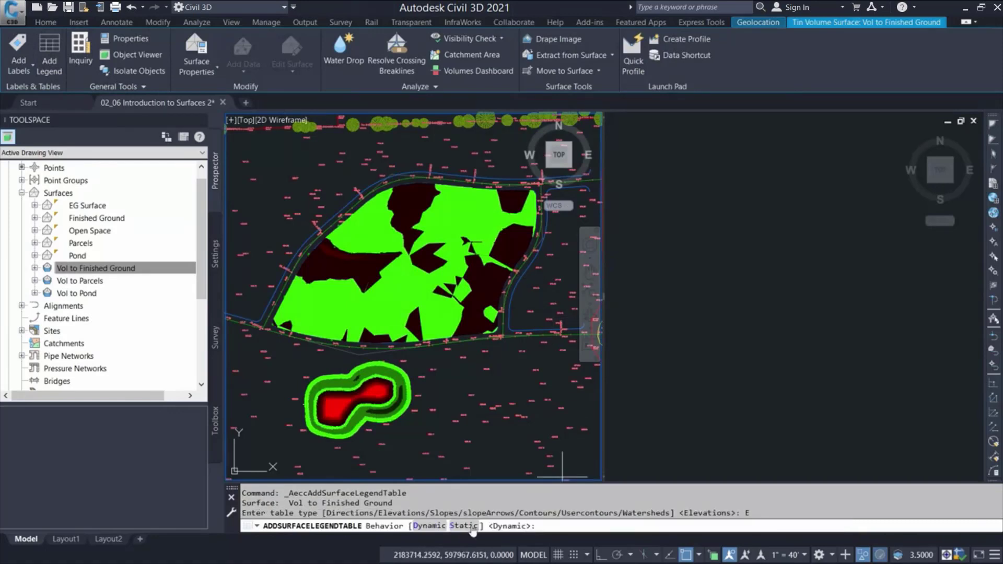
left_click(432, 527)
left_click(697, 240)
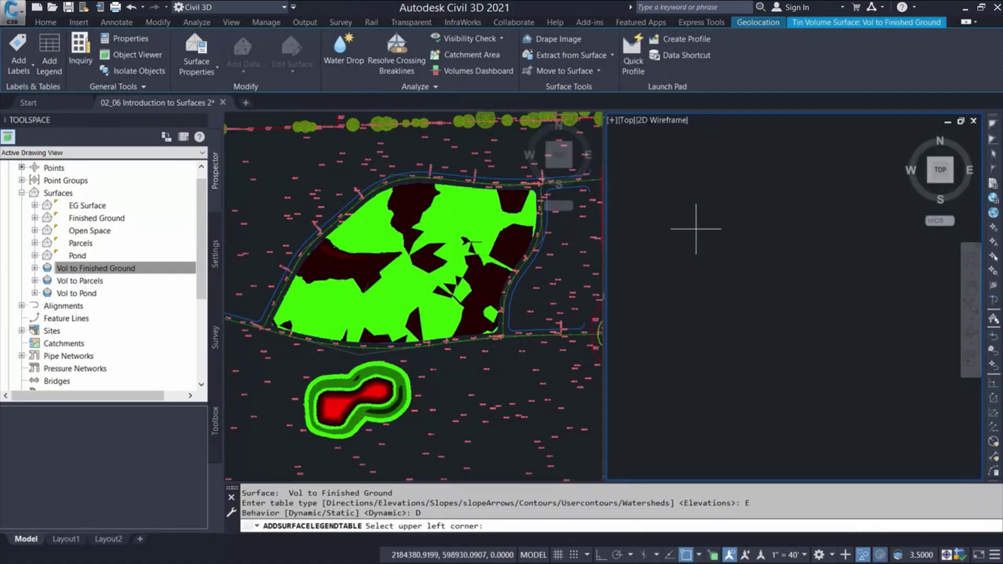
left_click(653, 173)
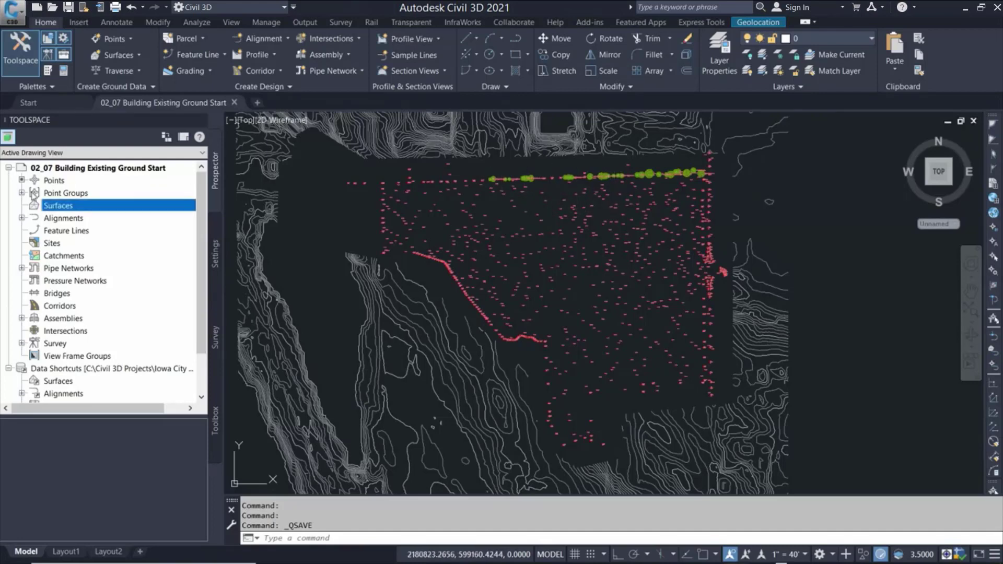
- Expand the point groups and highlight the Survey Points group in the drawing, then clear the selection
left_click(22, 193)
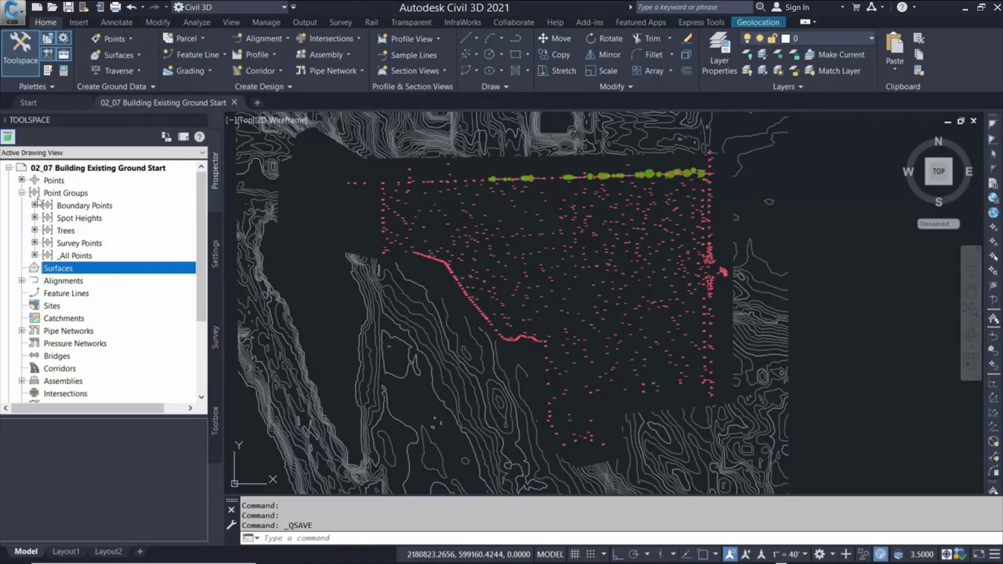
left_click(76, 243)
right_click(78, 244)
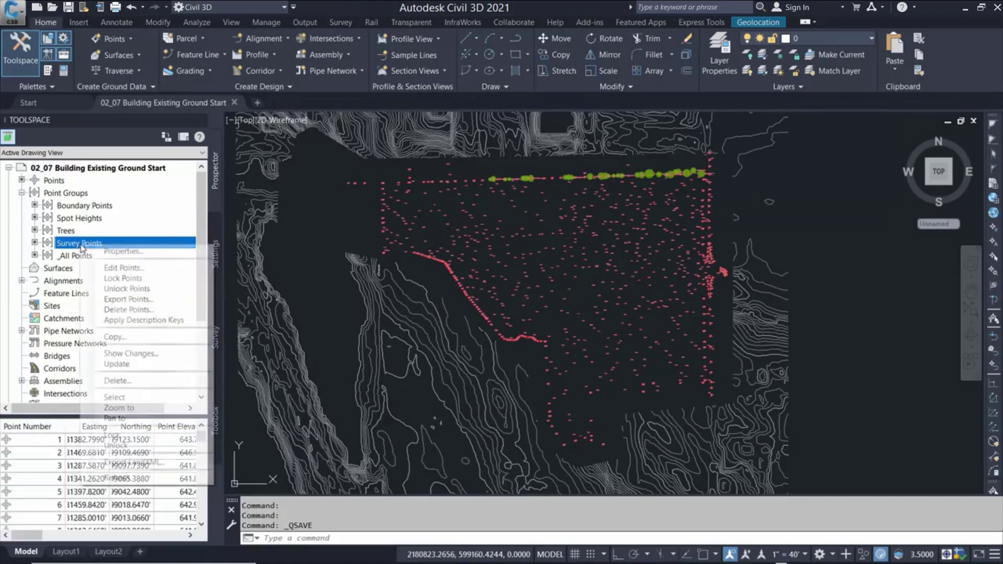
left_click(115, 397)
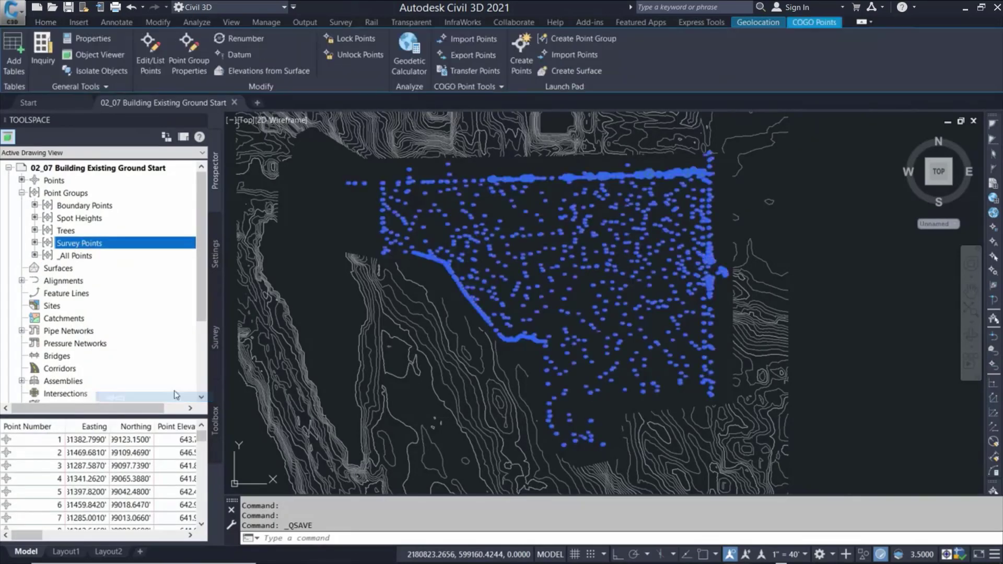
key("Escape")
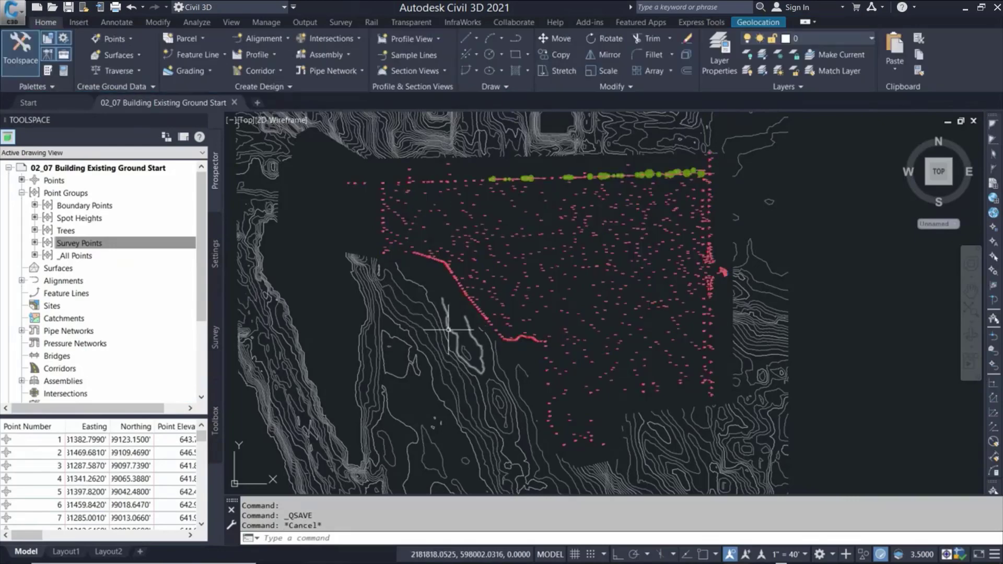
- List the properties of a contour polyline just southwest of the survey points to check its elevation
left_click(449, 329)
type("LI")
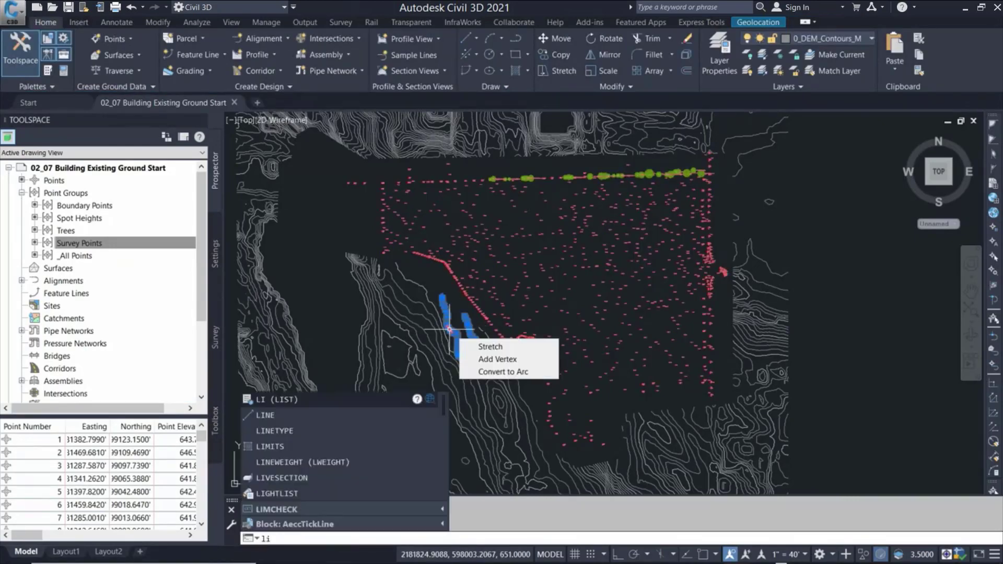
key("Return")
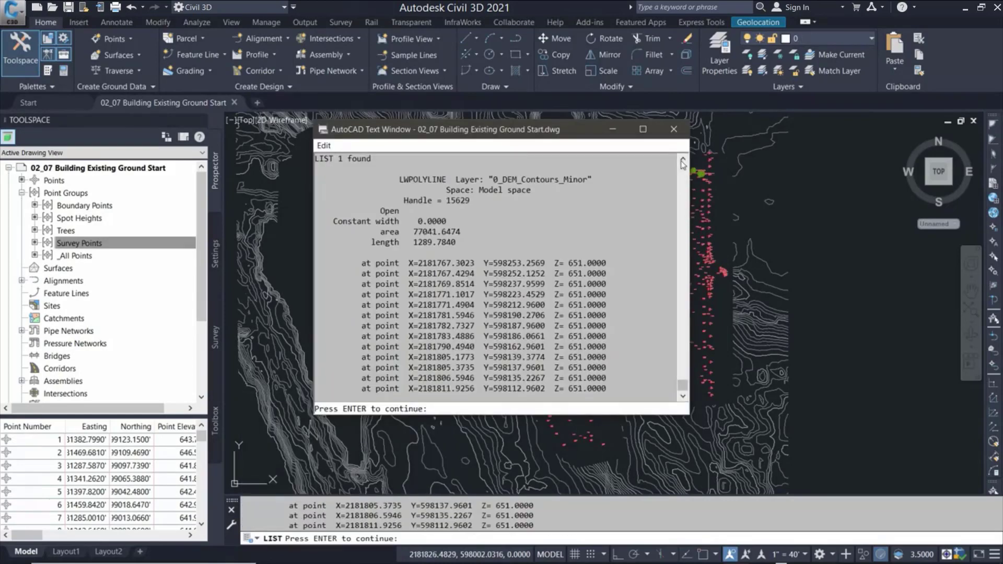
left_click(674, 130)
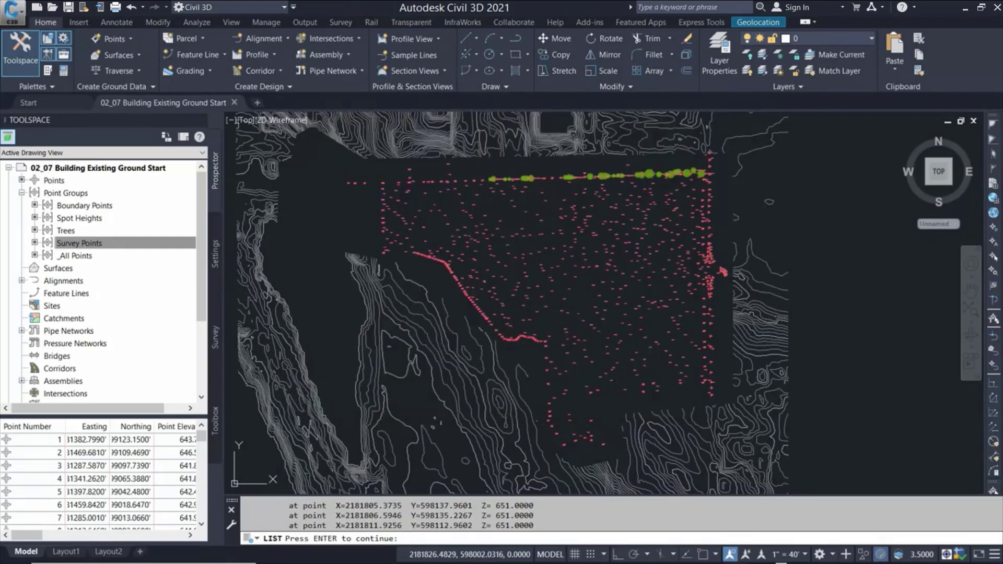
key("Escape")
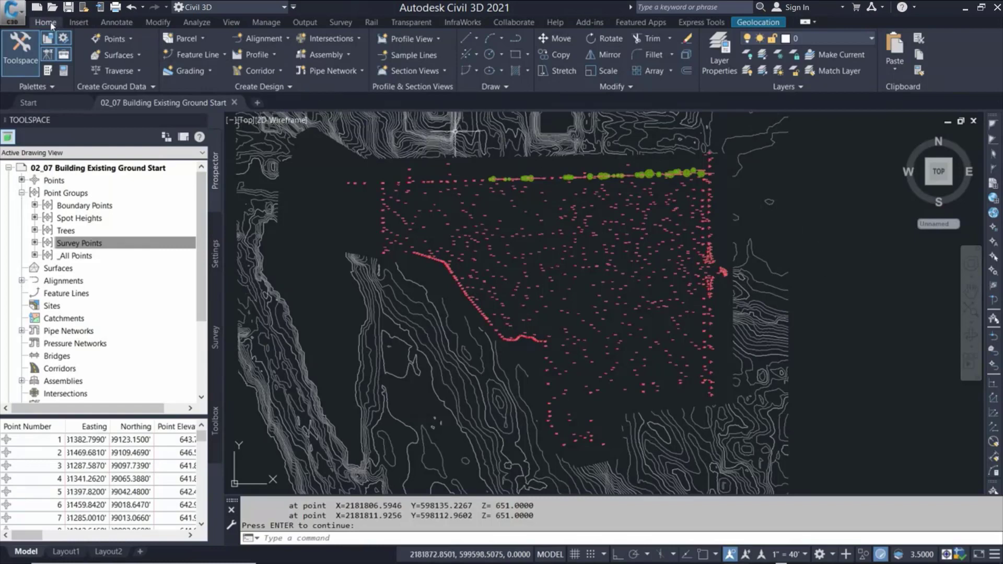
- Start a new TIN surface named Existing Ground with the description Existing Ground Model
left_click(139, 57)
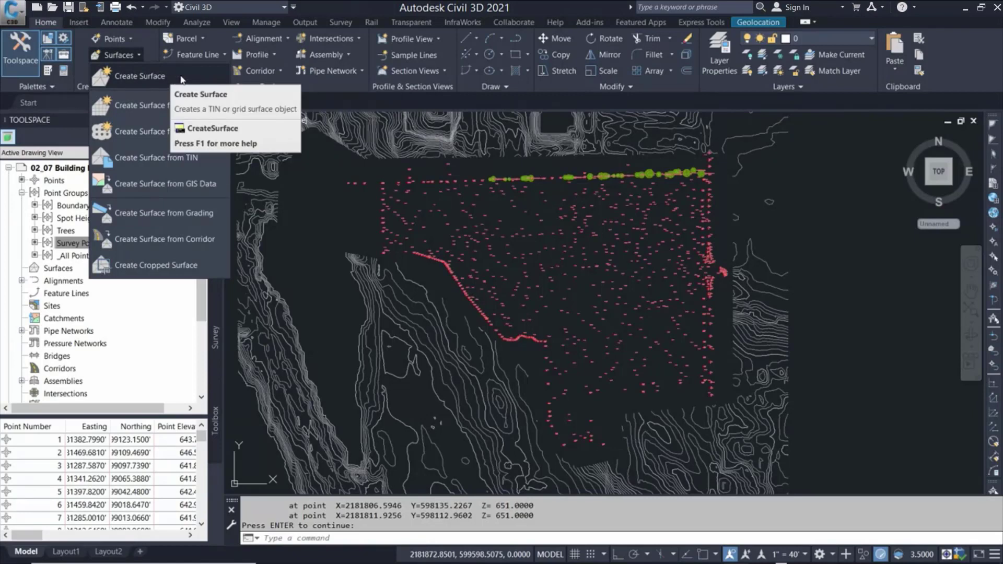
left_click(820, 178)
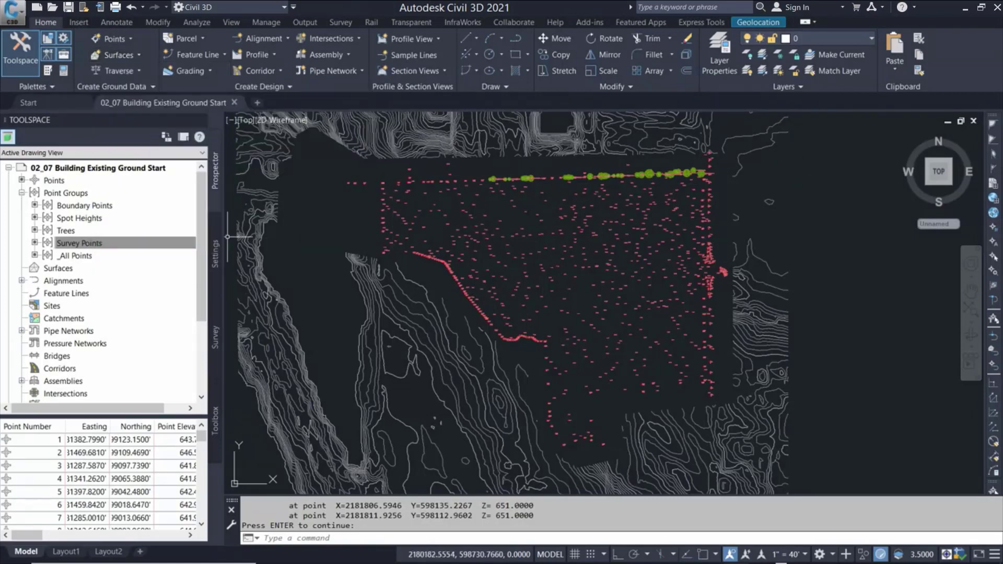
left_click(61, 269)
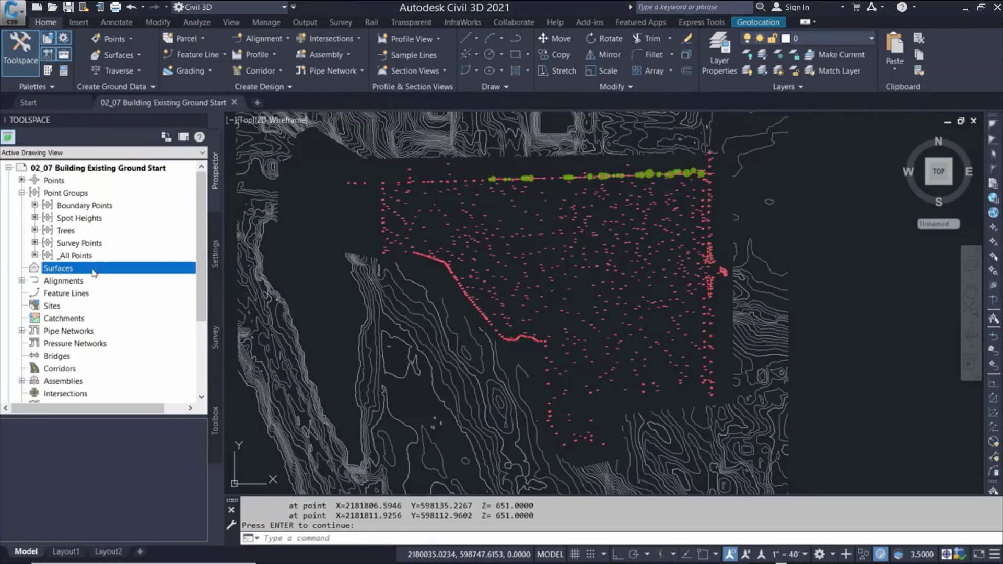
right_click(149, 272)
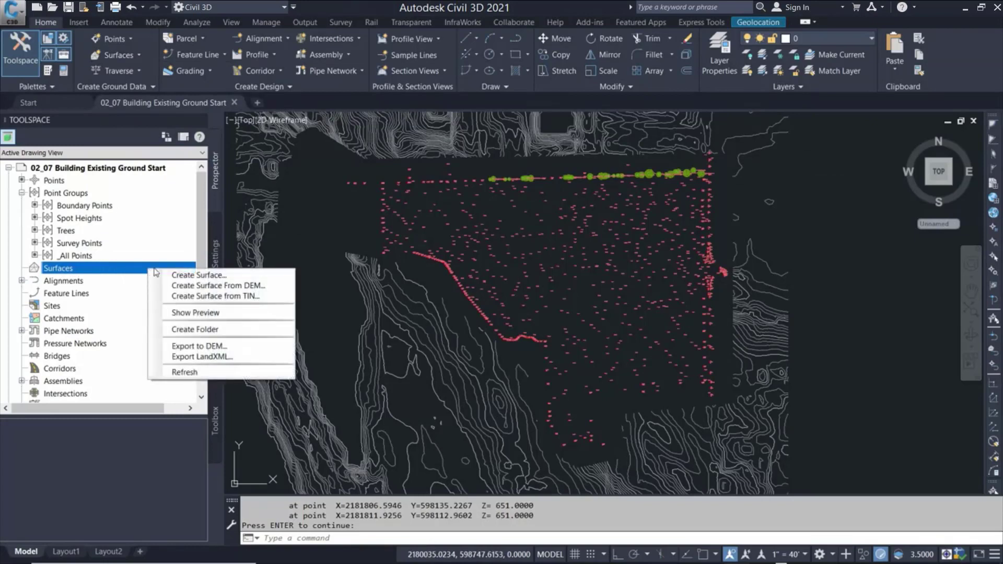
left_click(233, 278)
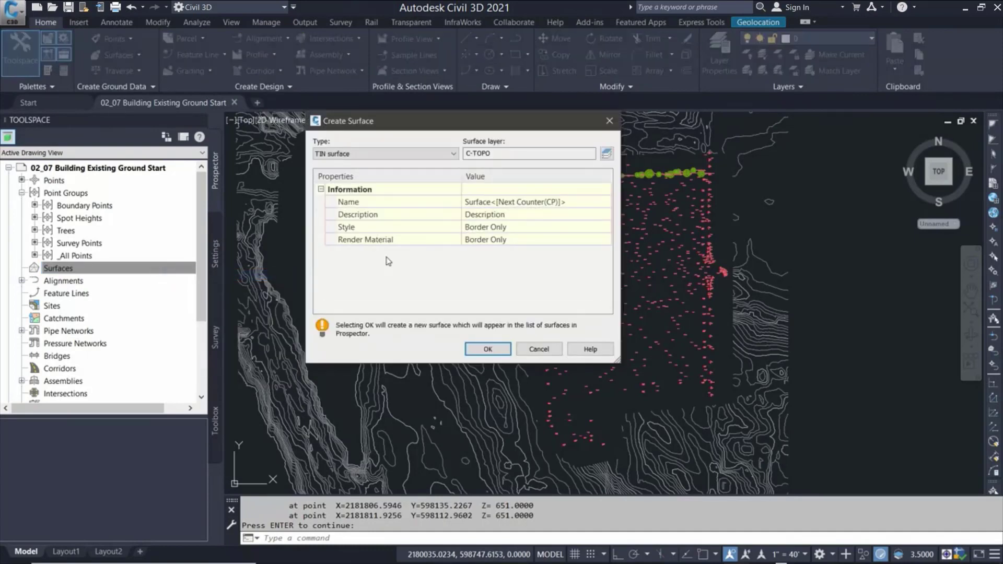
left_click(453, 154)
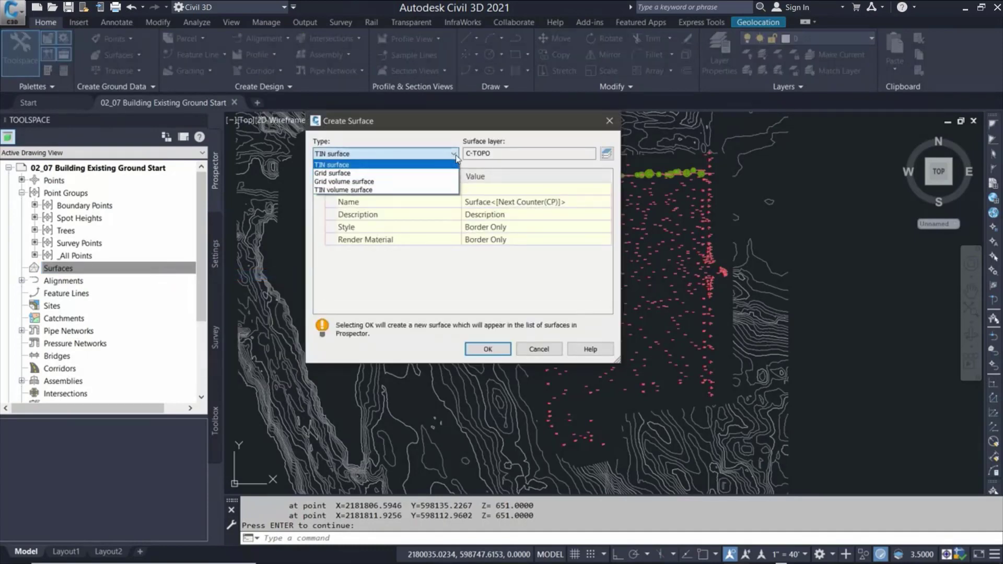
left_click(455, 157)
left_click(570, 206)
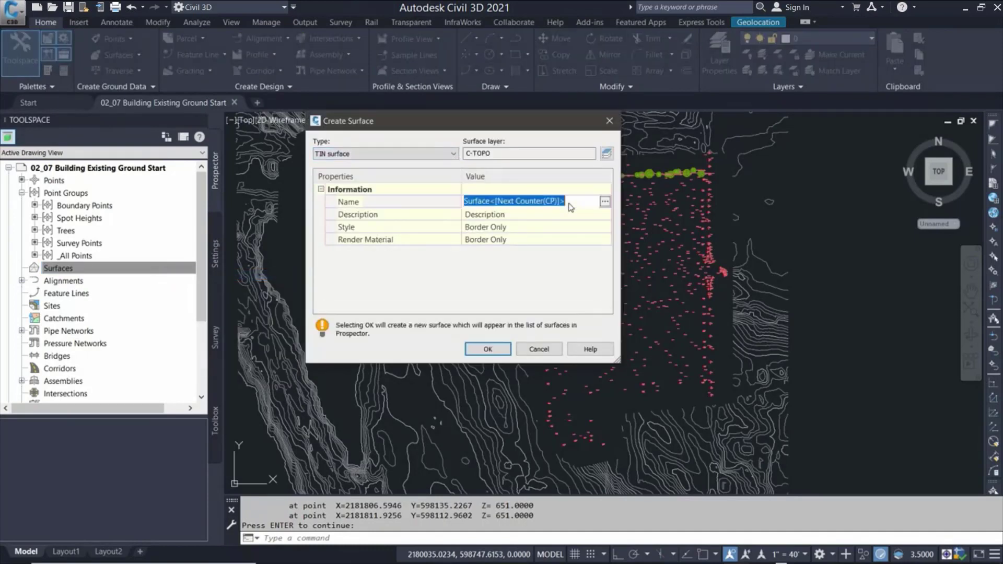
type("Ex")
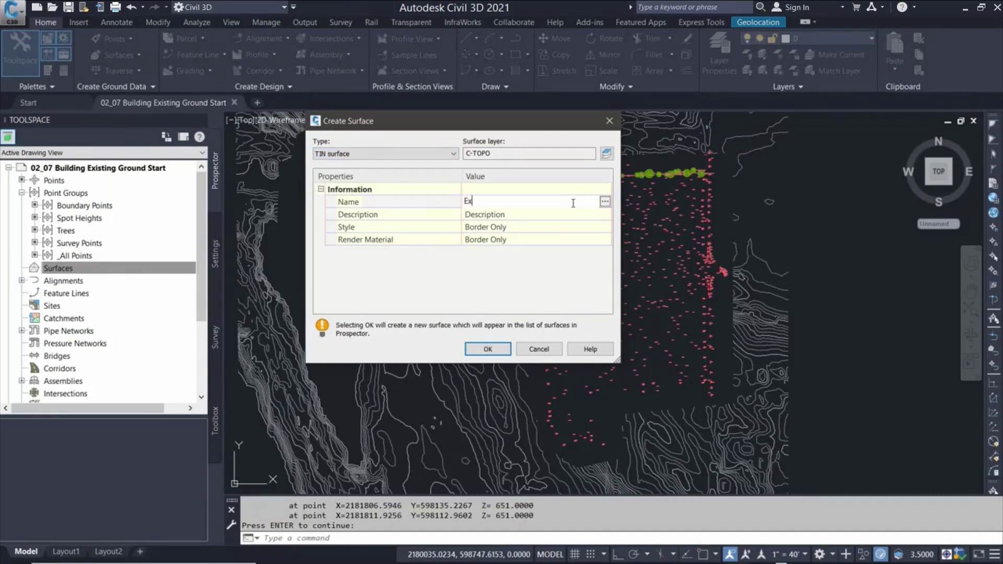
type("isting Ground")
key("Return")
left_click(524, 215)
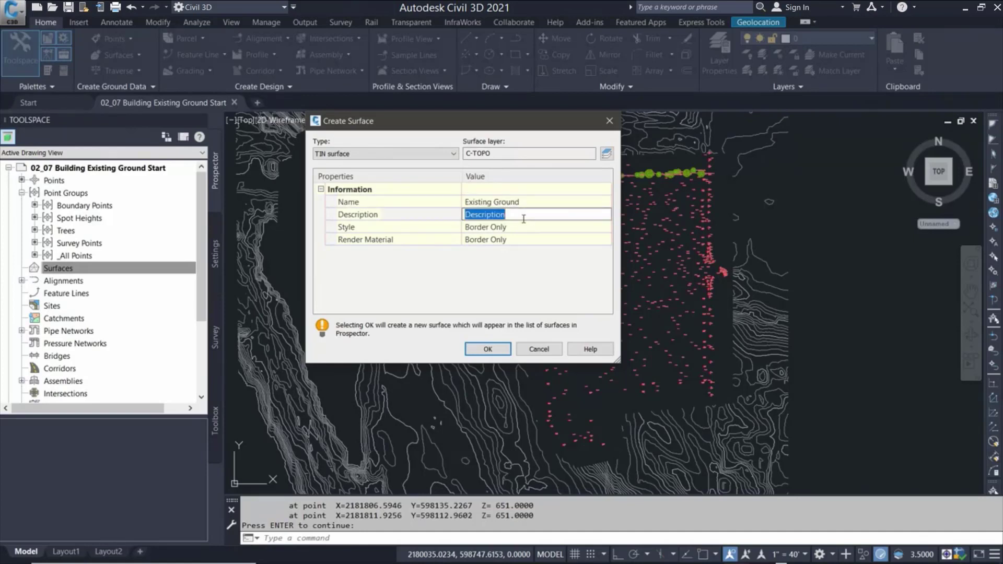
type("Existing Ground Model")
key("Return")
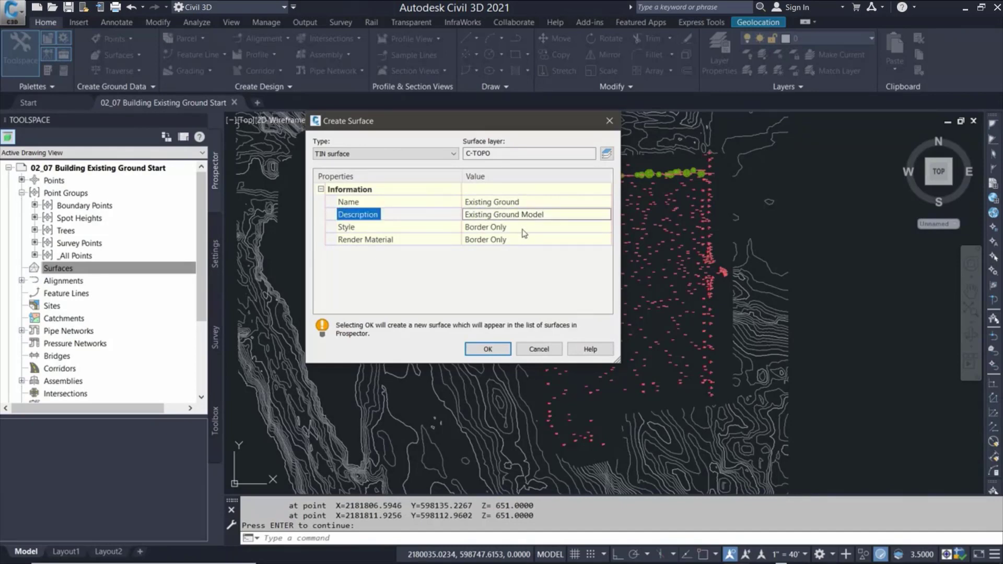
- Assign the Contours 1' and 5' (Design) style to the new surface and create it
left_click(524, 230)
left_click(605, 227)
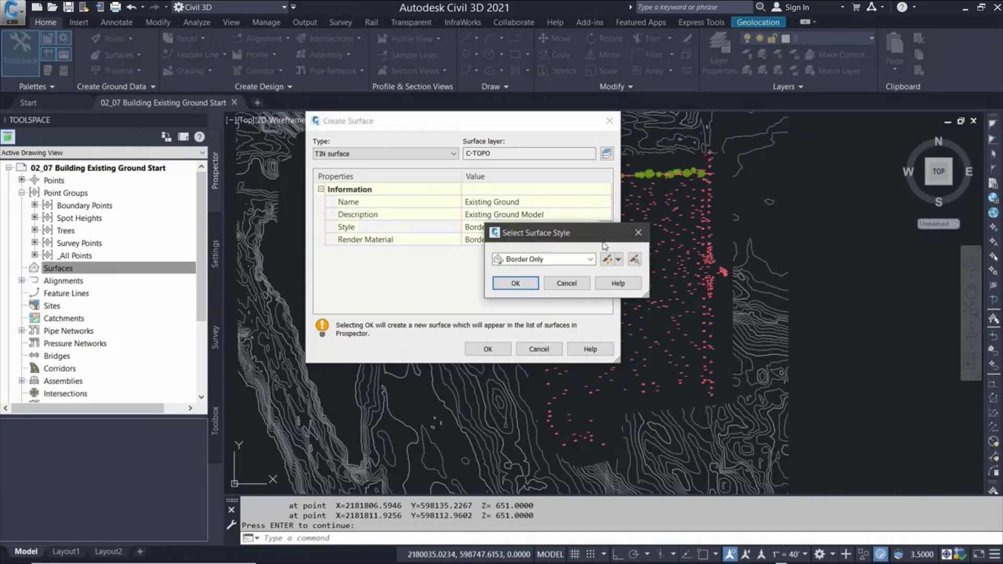
left_click(590, 259)
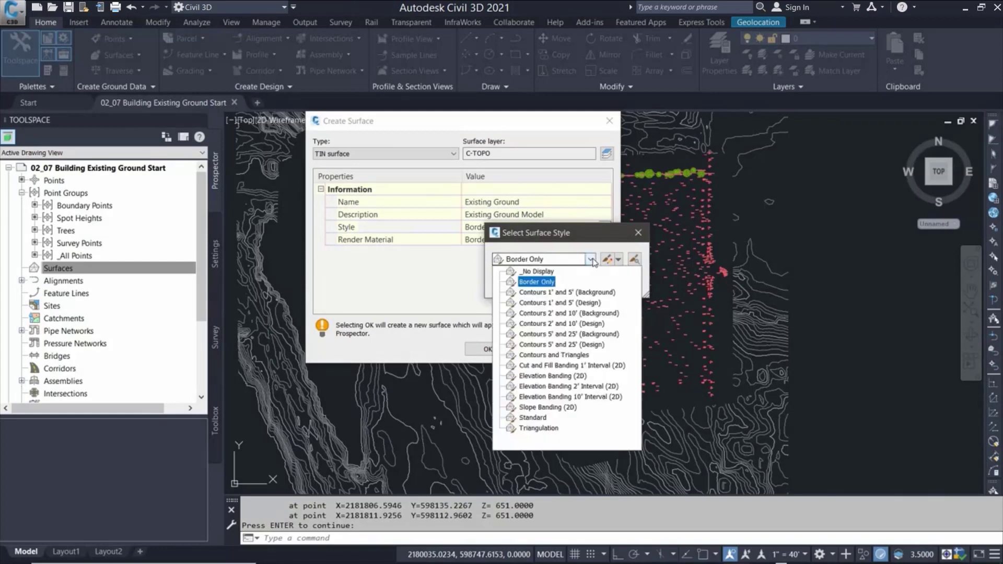
left_click(587, 303)
left_click(516, 286)
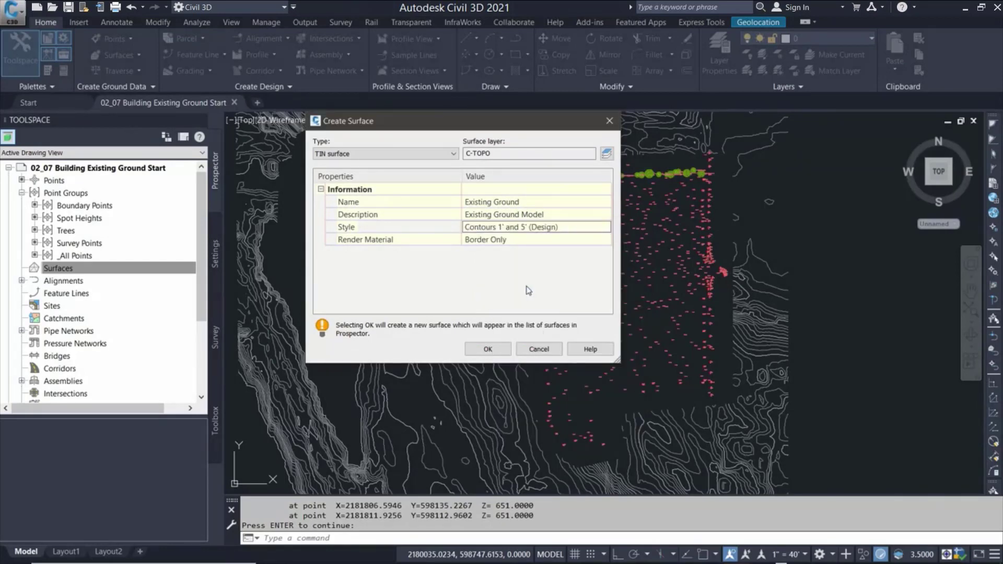
left_click(499, 350)
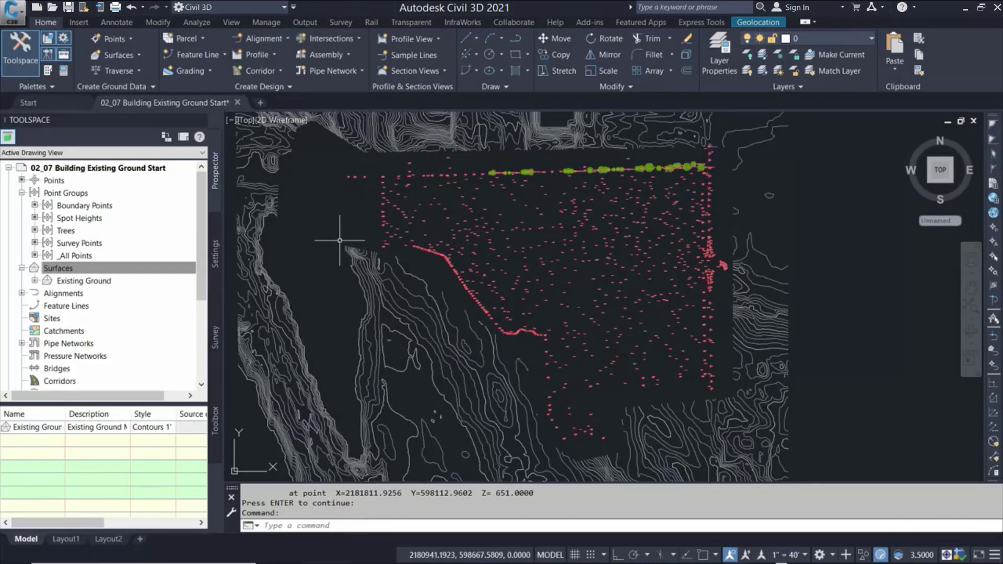
- Bring up the surface modification tools and review the data types that can be added to a surface
left_click(158, 22)
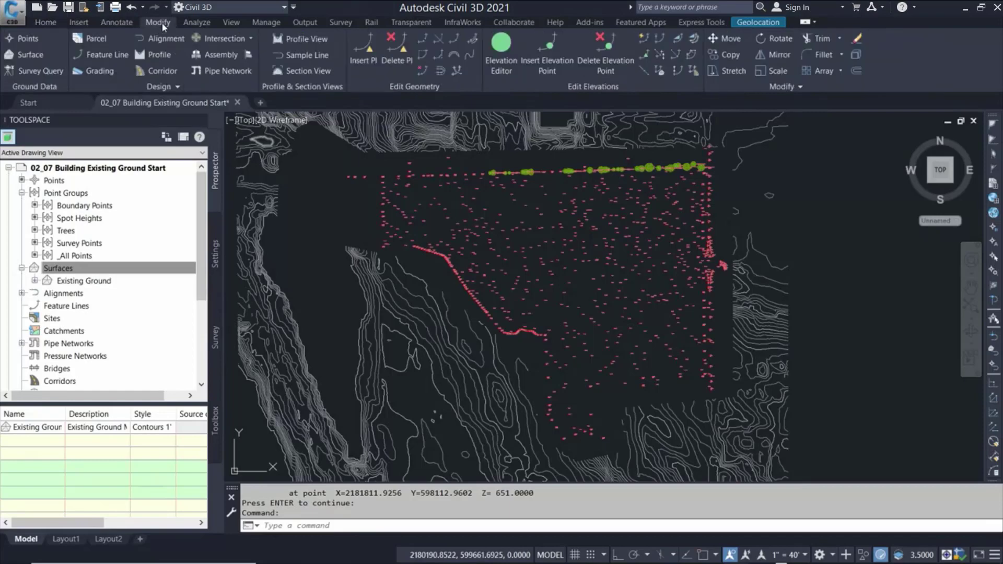
left_click(31, 55)
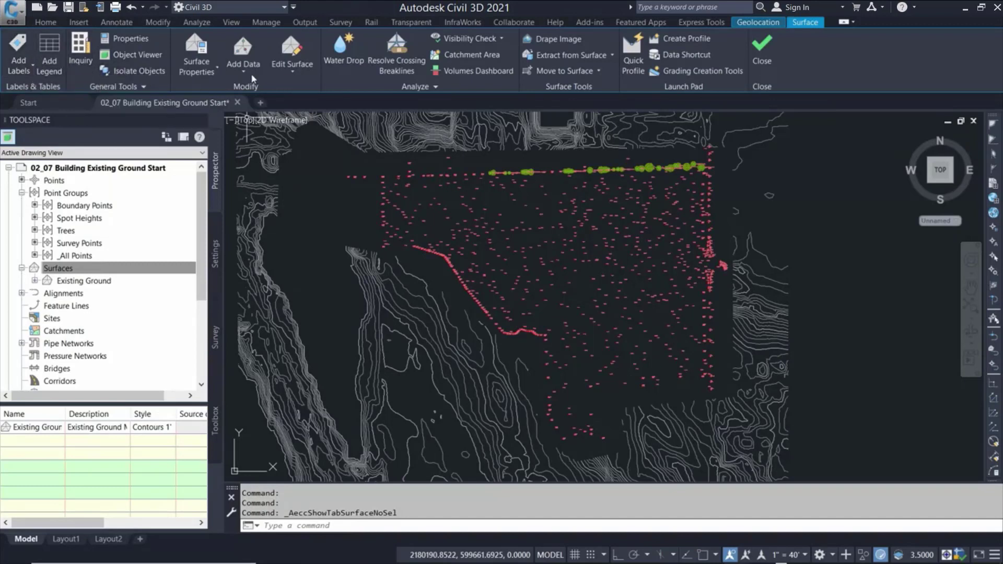
left_click(244, 61)
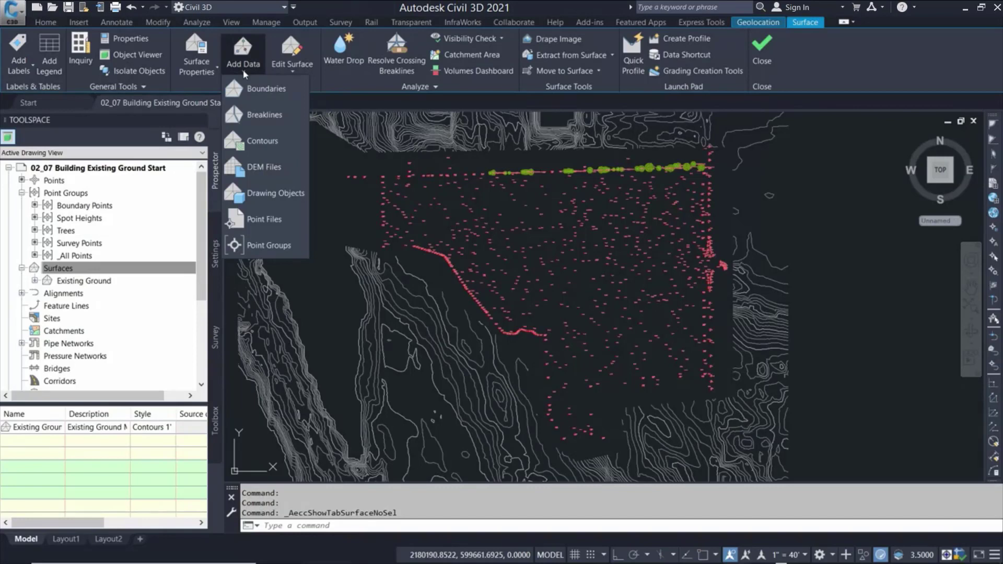
left_click(243, 73)
- Expand the Existing Ground surface and its Definition in the Prospector tree to reach its data types
left_click(130, 269)
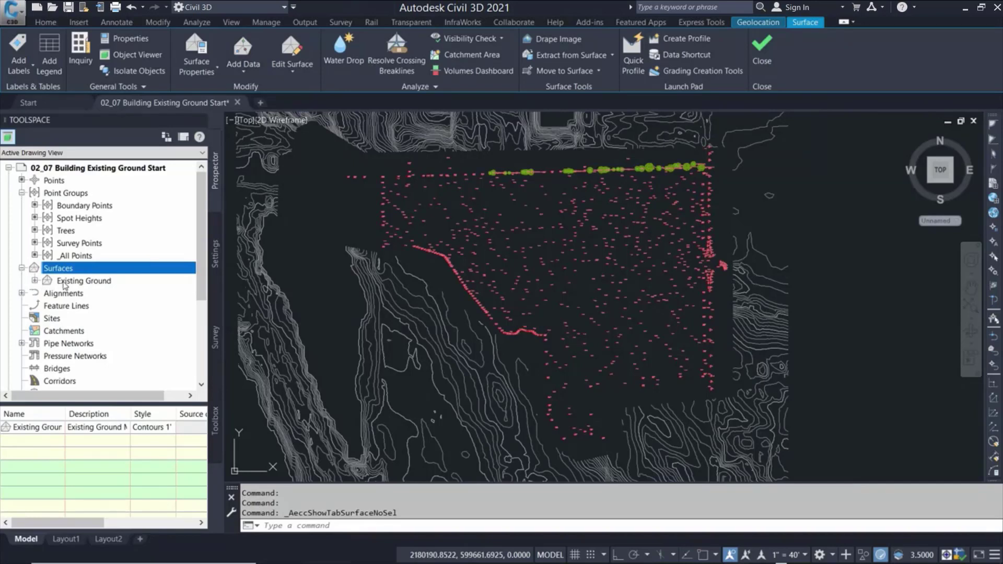
left_click(37, 285)
left_click(35, 282)
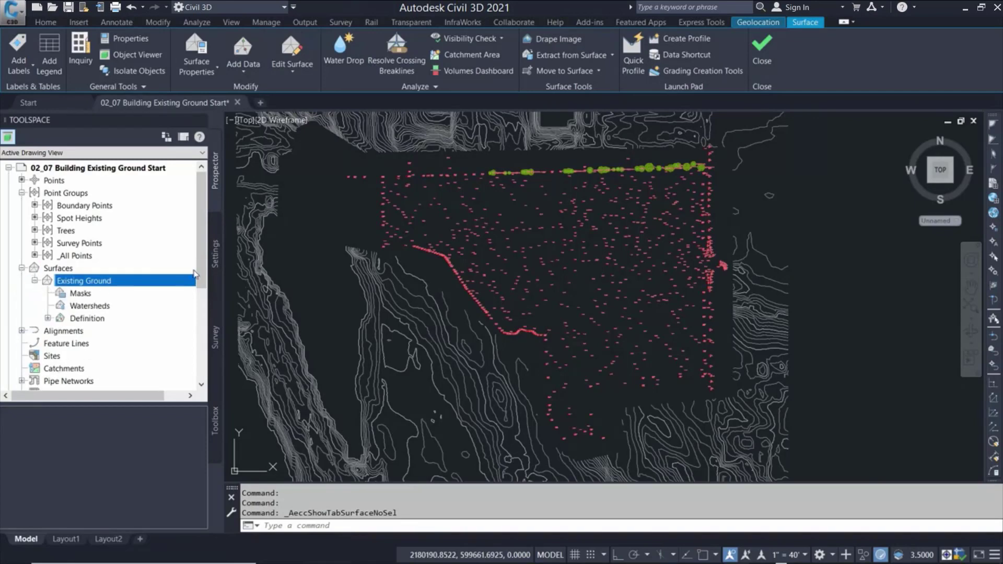
left_click_drag(200, 265, 201, 288)
scroll(202, 288, "down", 1)
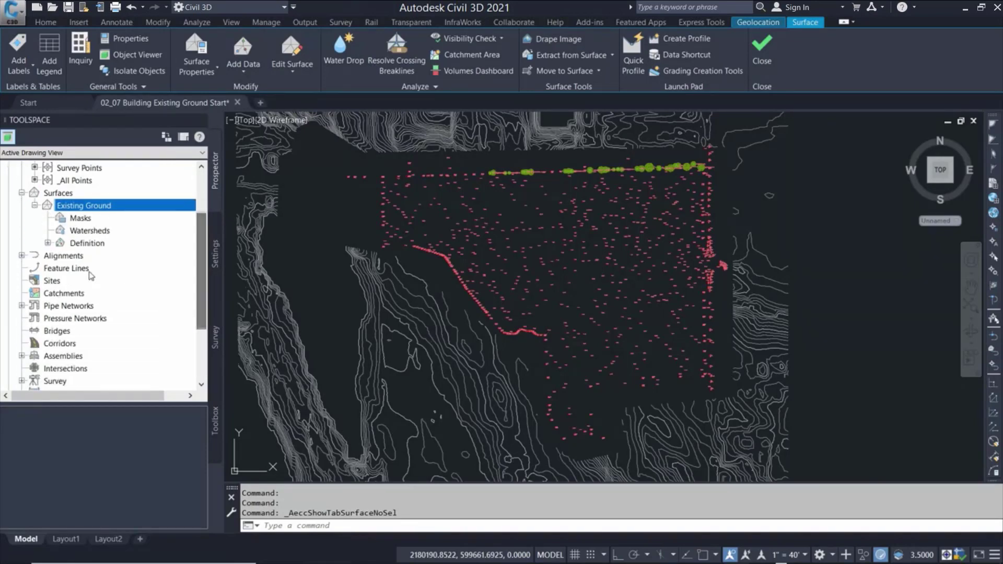
left_click(47, 243)
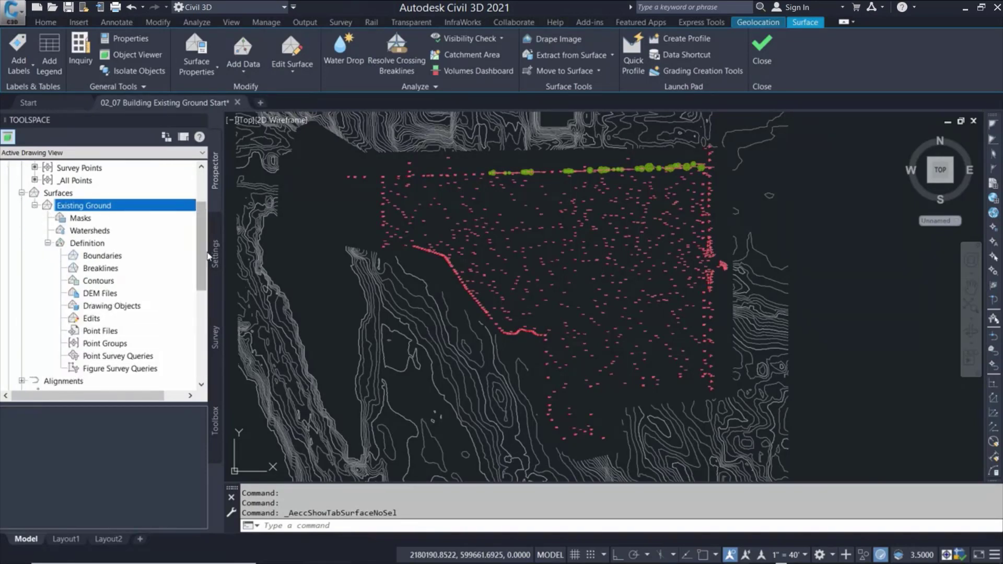
scroll(207, 259, "down", 2)
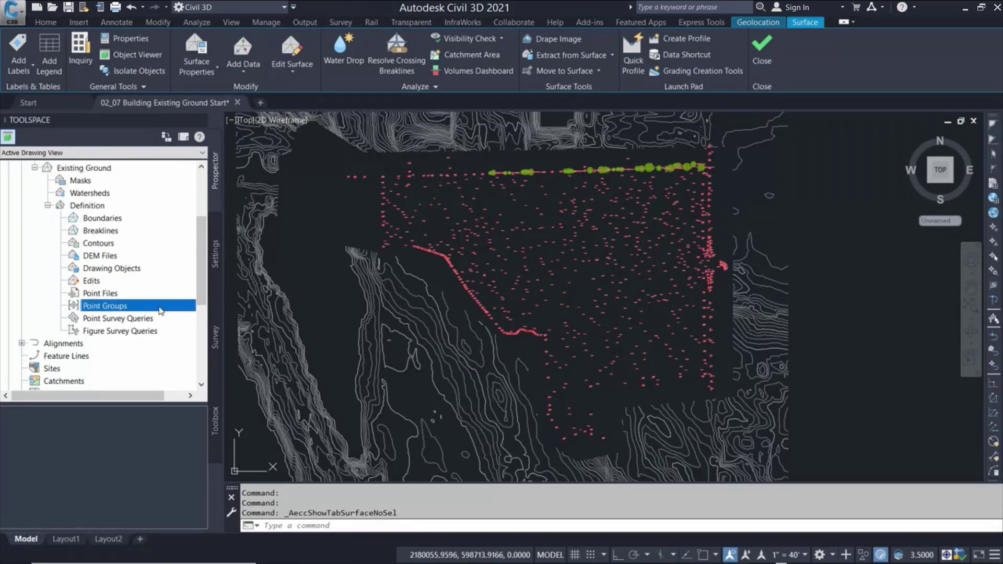
- Add the Survey Points point group to the Existing Ground surface definition
right_click(183, 308)
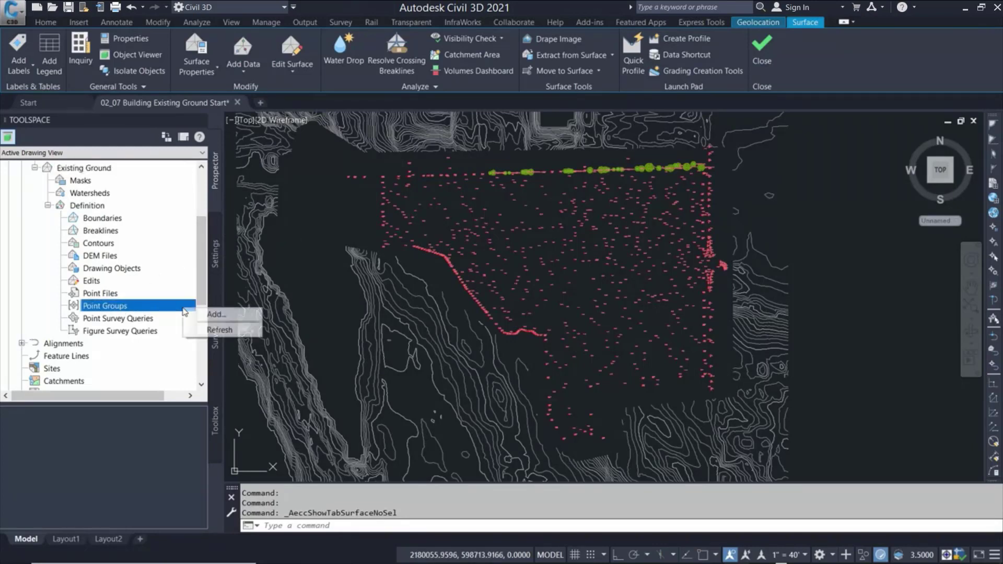
left_click(242, 316)
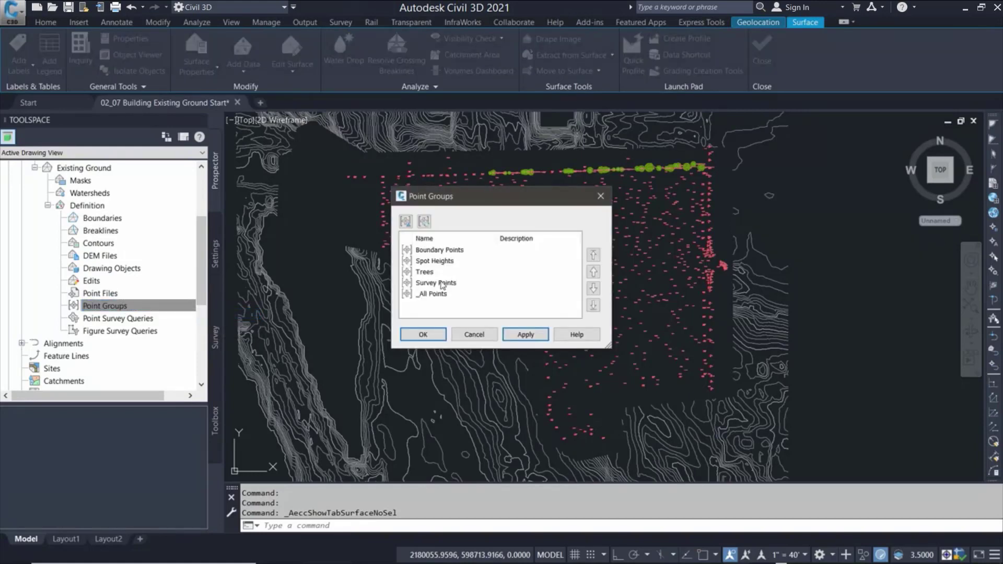
left_click(442, 283)
left_click(535, 296)
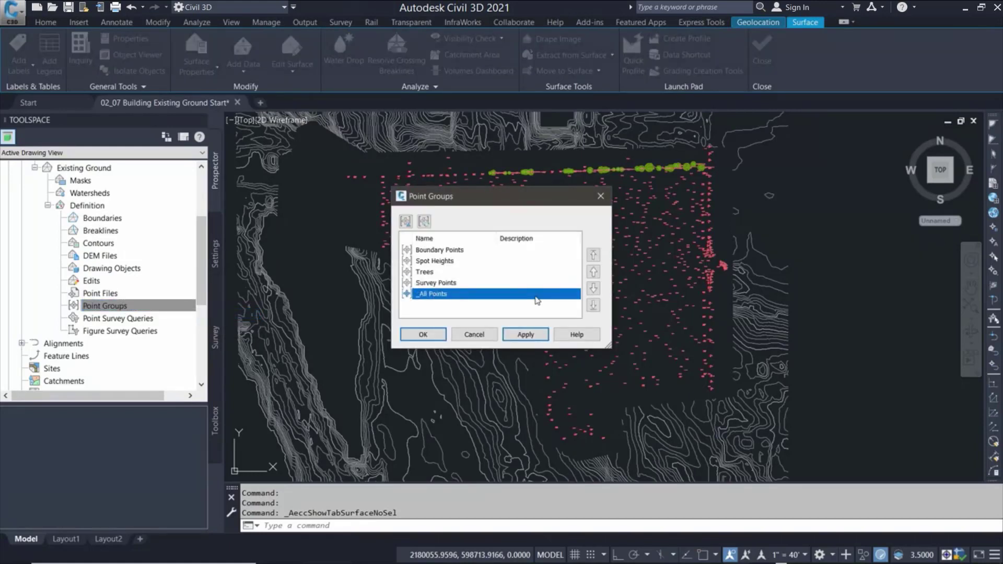
left_click(467, 284)
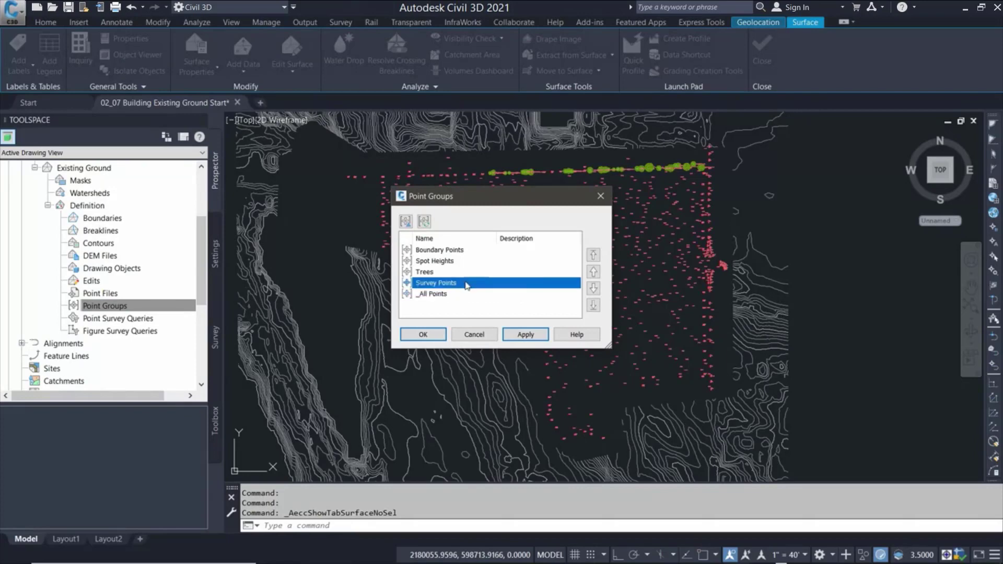
left_click(434, 336)
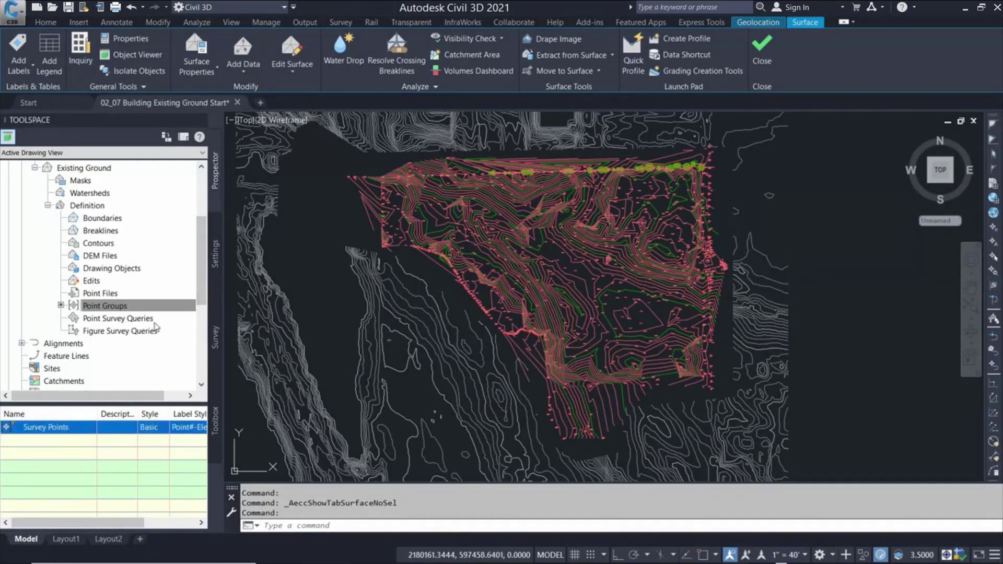
- Start adding contour data to the Existing Ground definition with the description Contours from DEM
left_click(201, 261)
left_click_drag(201, 261, 203, 245)
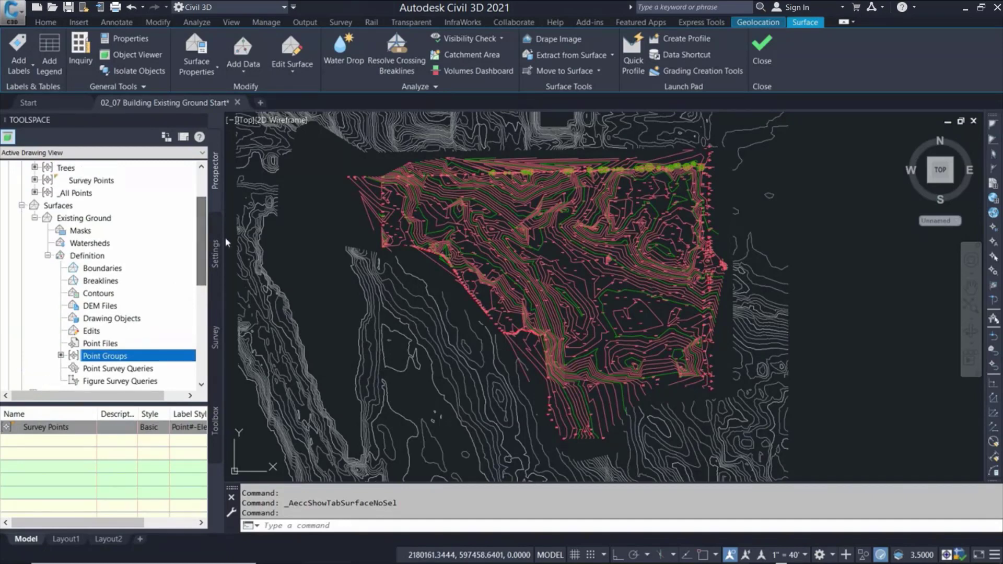
scroll(341, 237, "down", 1)
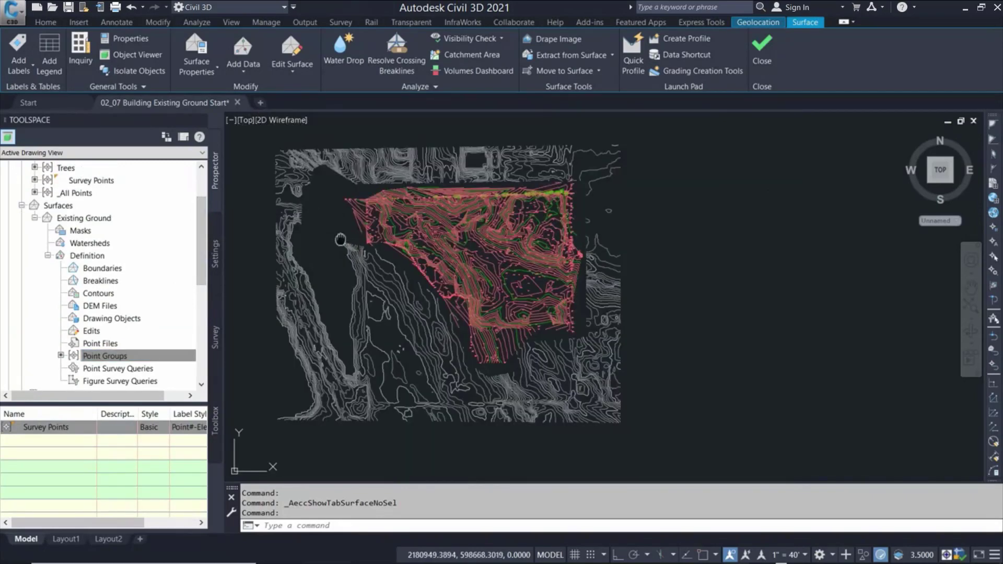
scroll(366, 240, "down", 2)
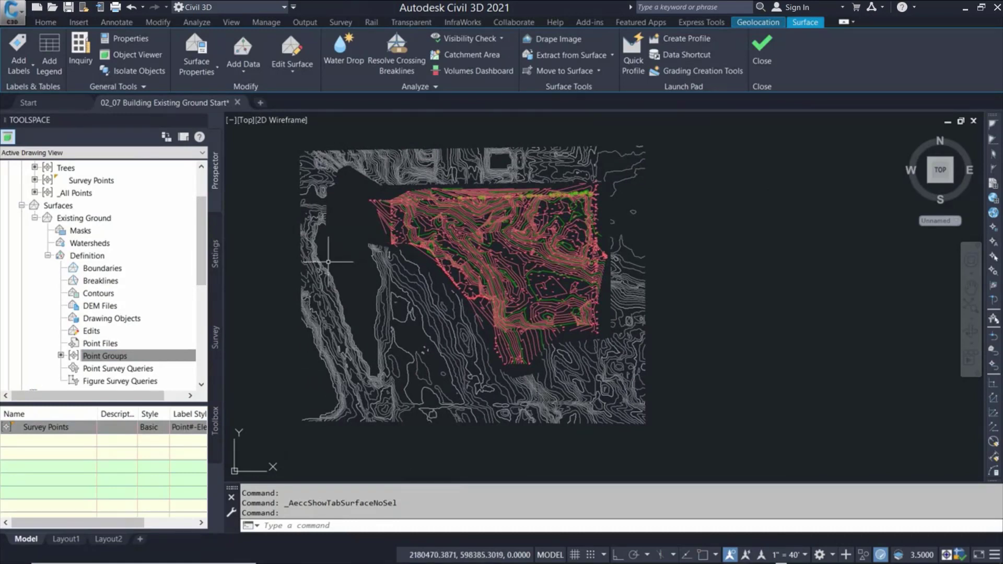
left_click(102, 294)
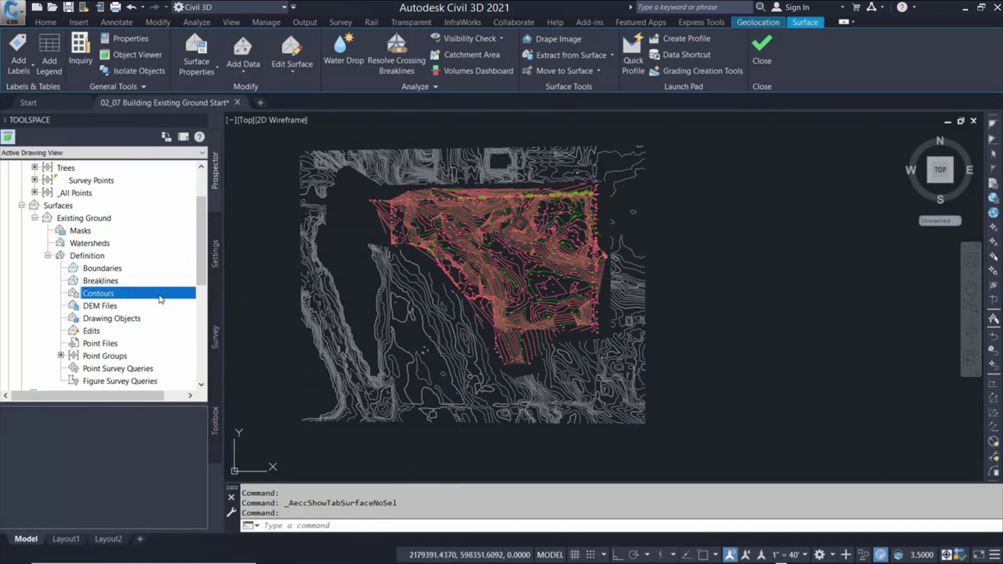
right_click(169, 298)
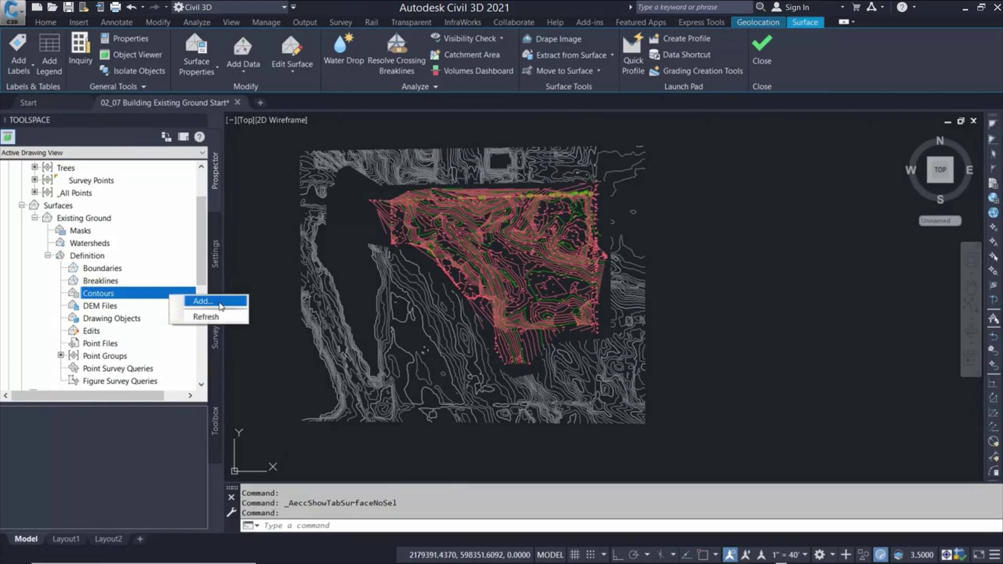
left_click(241, 304)
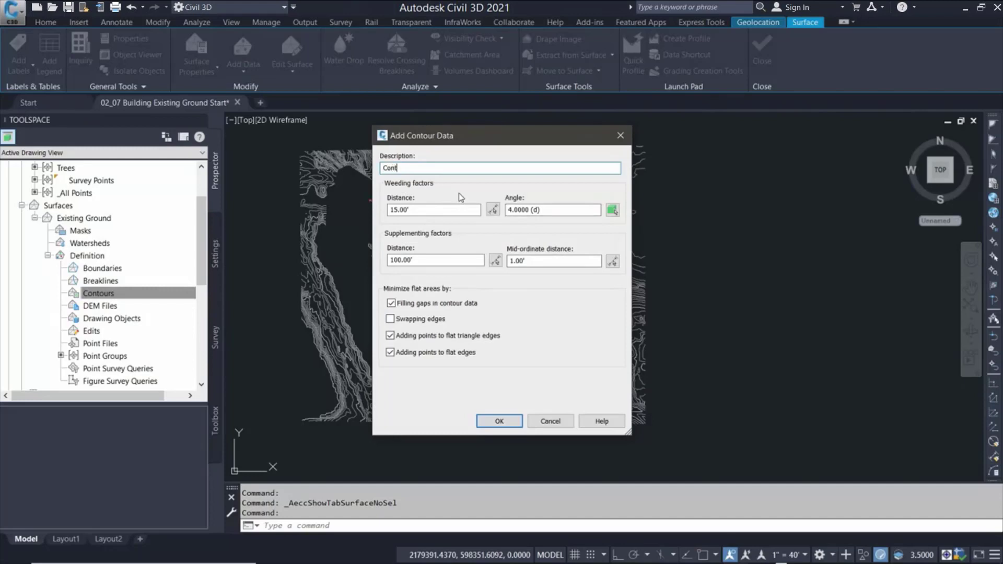
type("Contours from DEM")
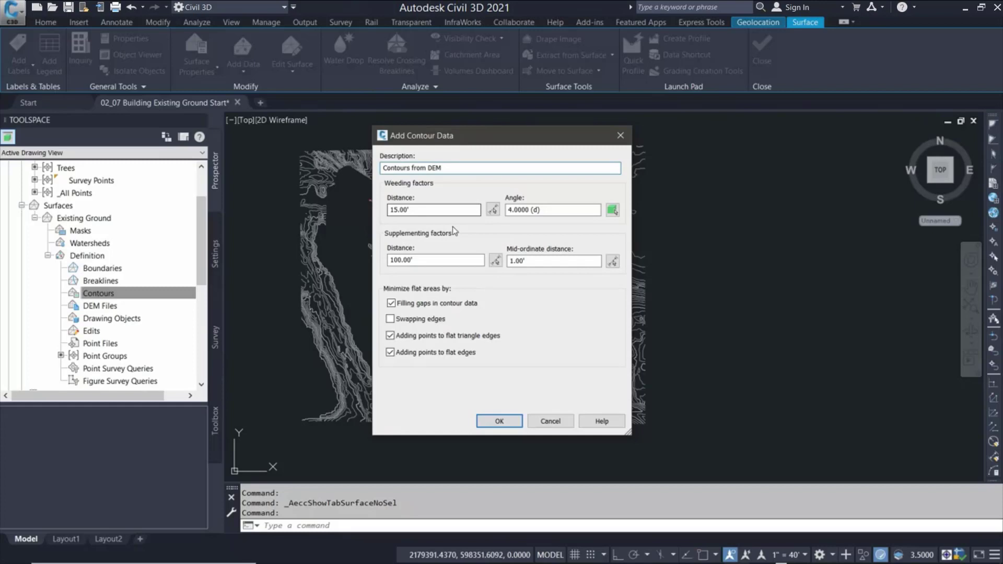
left_click(454, 212)
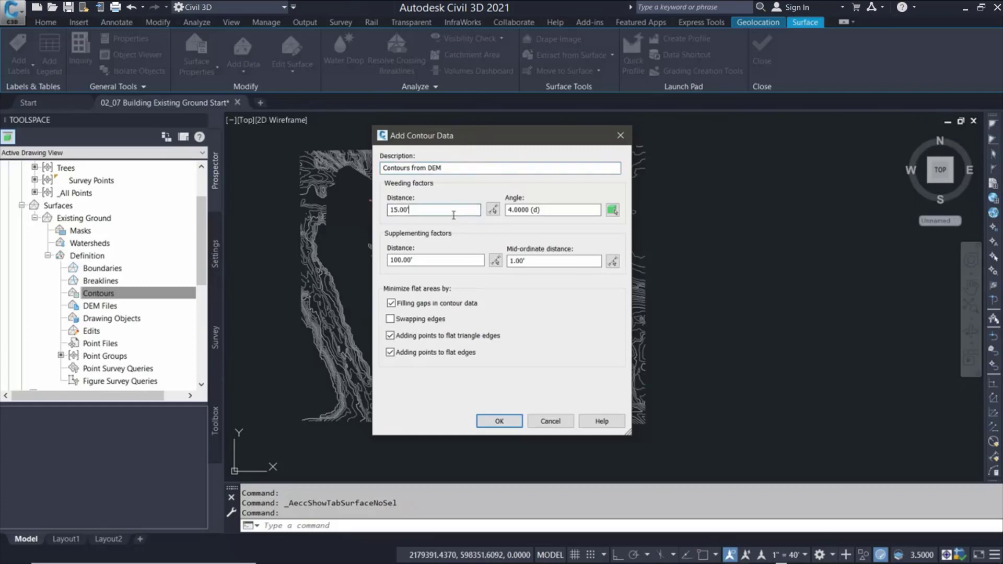
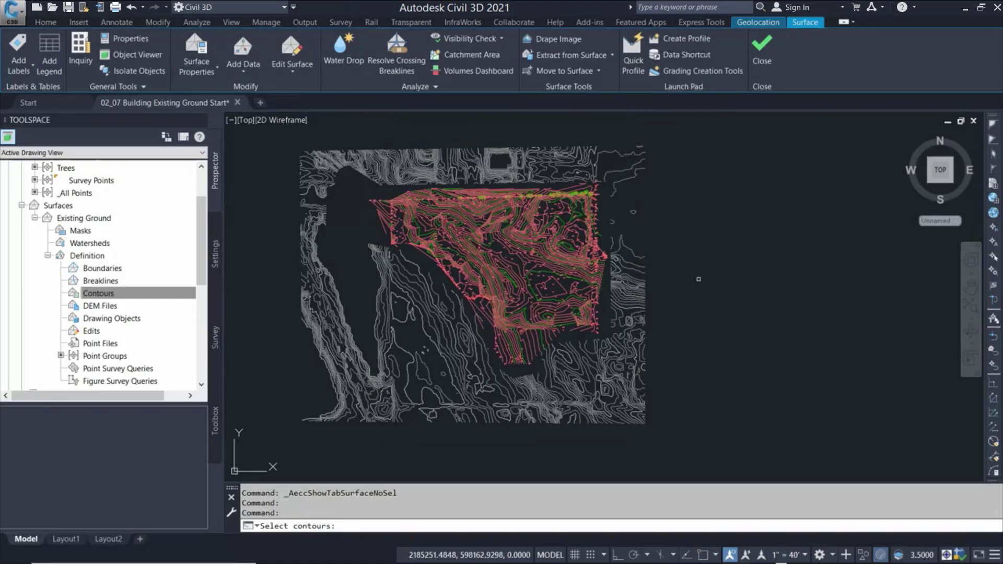
- Select all contour polylines across the site with a crossing window and add them to the surface
left_click(677, 131)
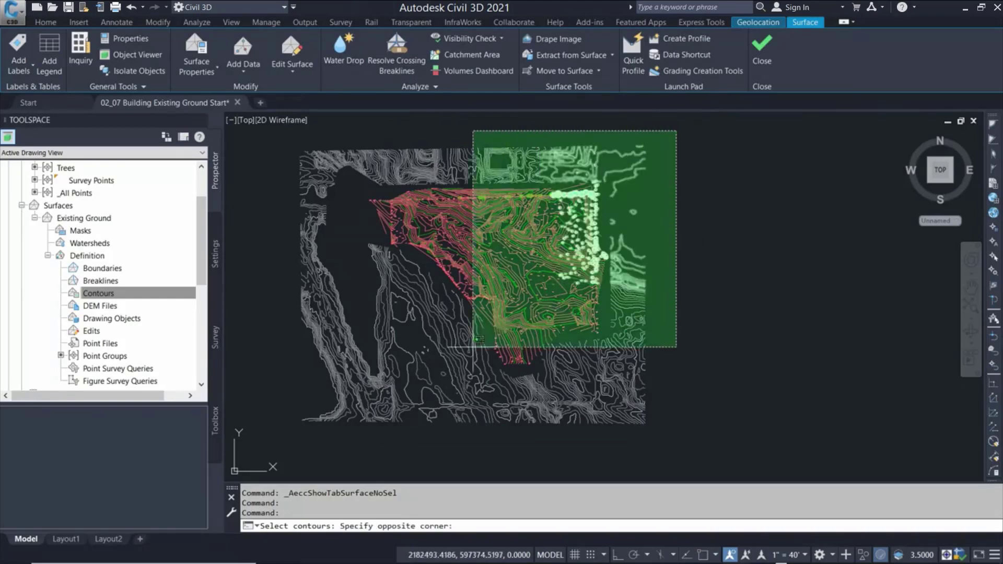
left_click(306, 441)
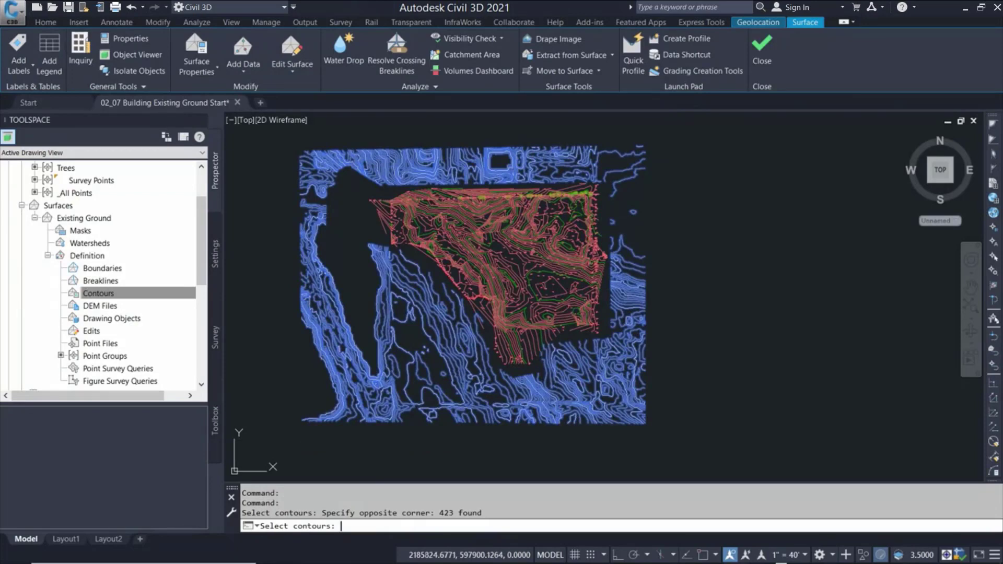
key("Return")
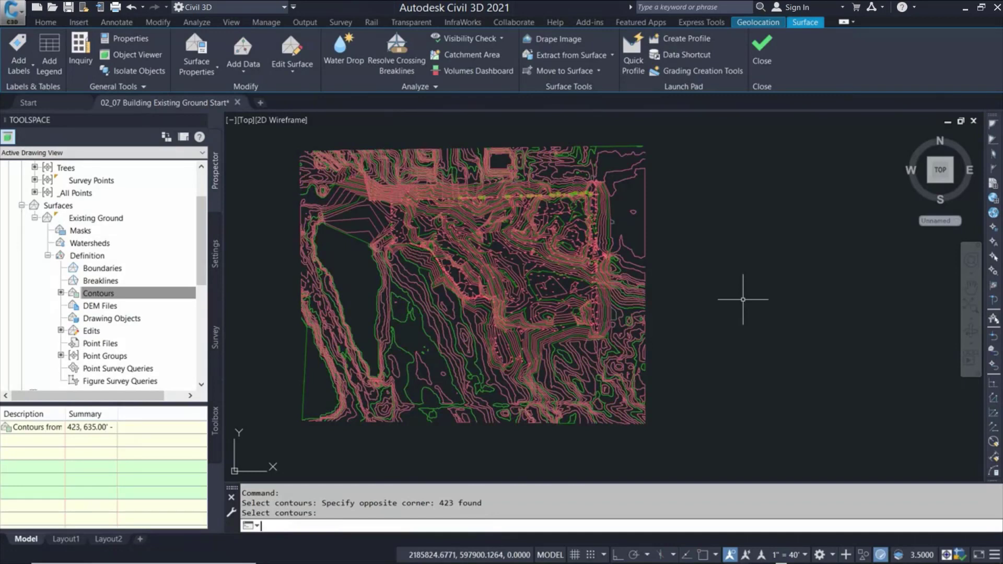
- Turn off the layers 0_DEM_Contours_Major and 0_DEM_Contours_Minor
left_click(46, 23)
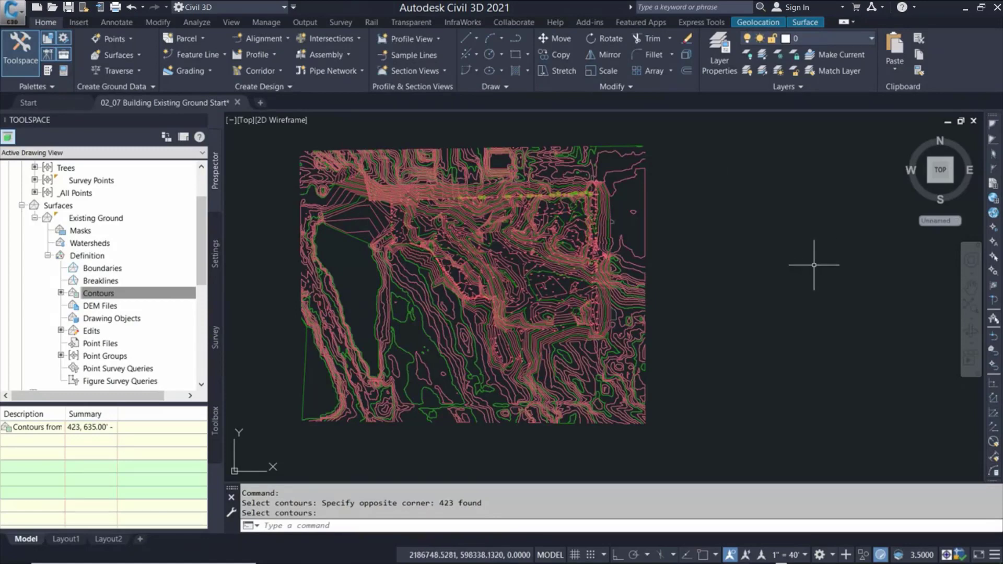
left_click(870, 39)
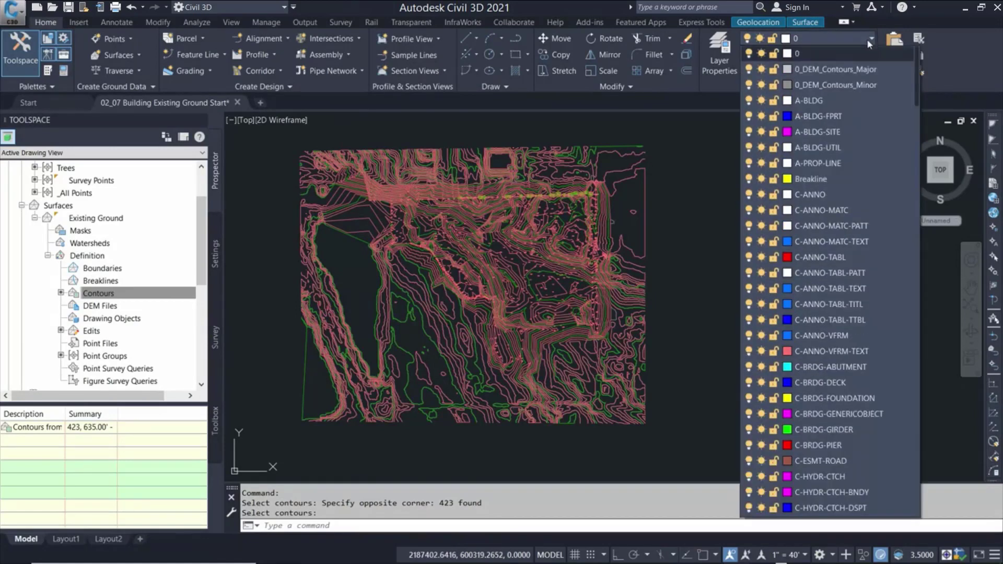
left_click(750, 70)
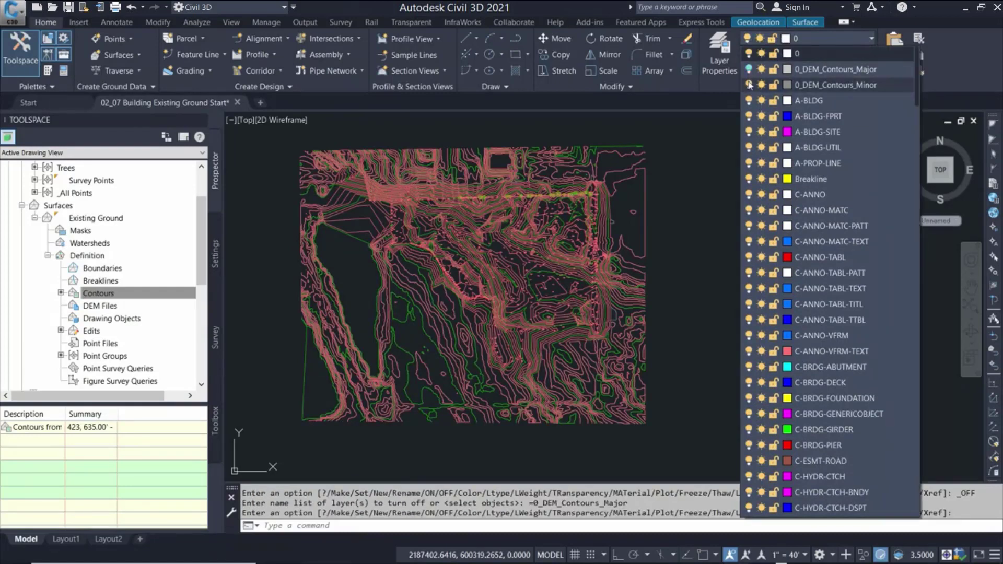
left_click(749, 85)
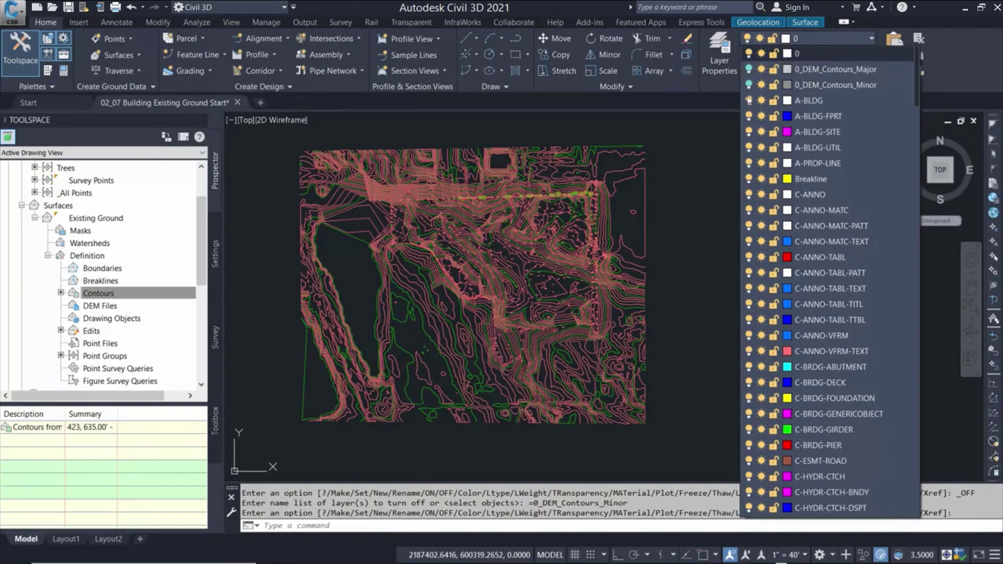
left_click(708, 136)
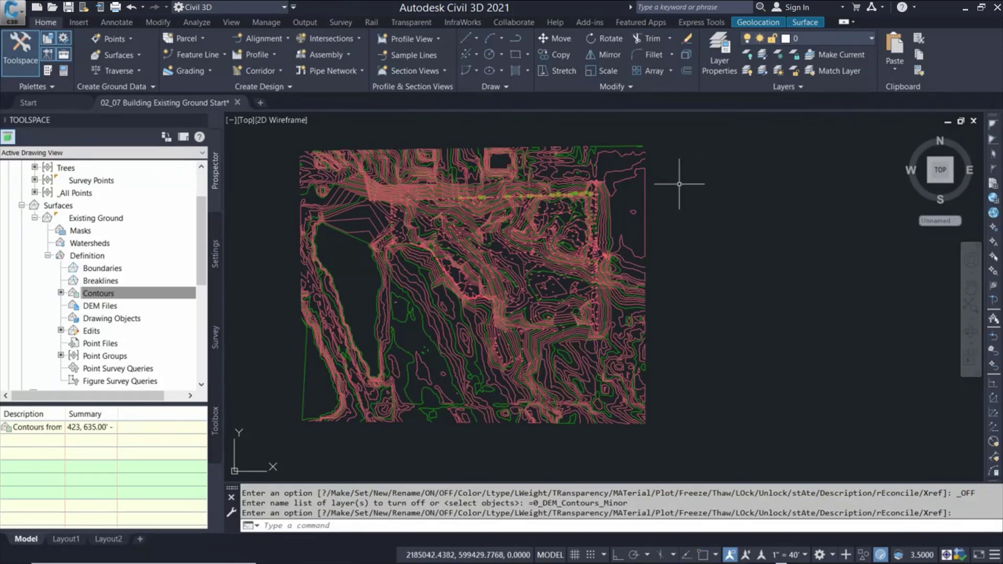
- Set the block library source to the 02 Base Data folder of the Iowa City 02_07 project
scroll(520, 246, "up", 2)
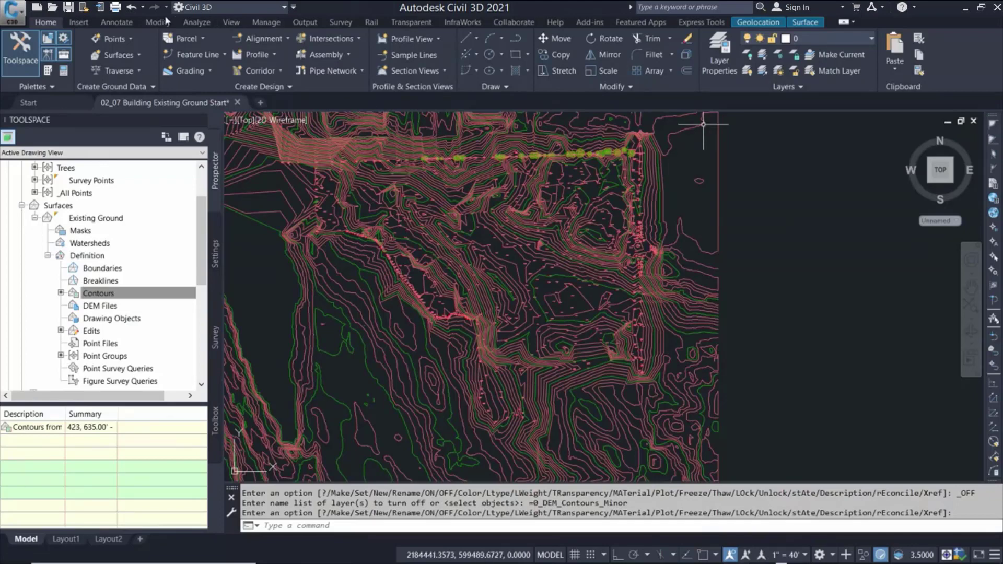
left_click(78, 22)
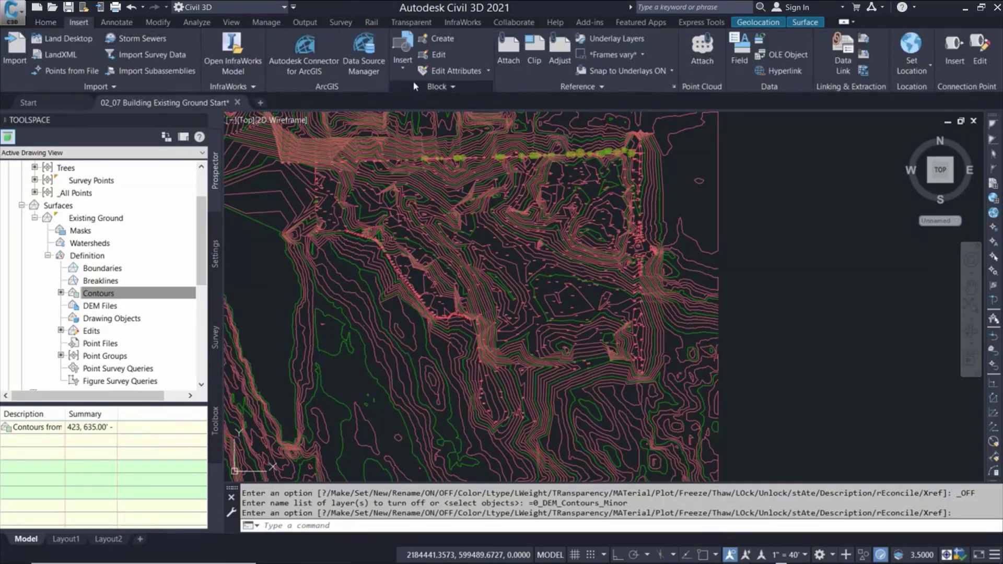
left_click(403, 52)
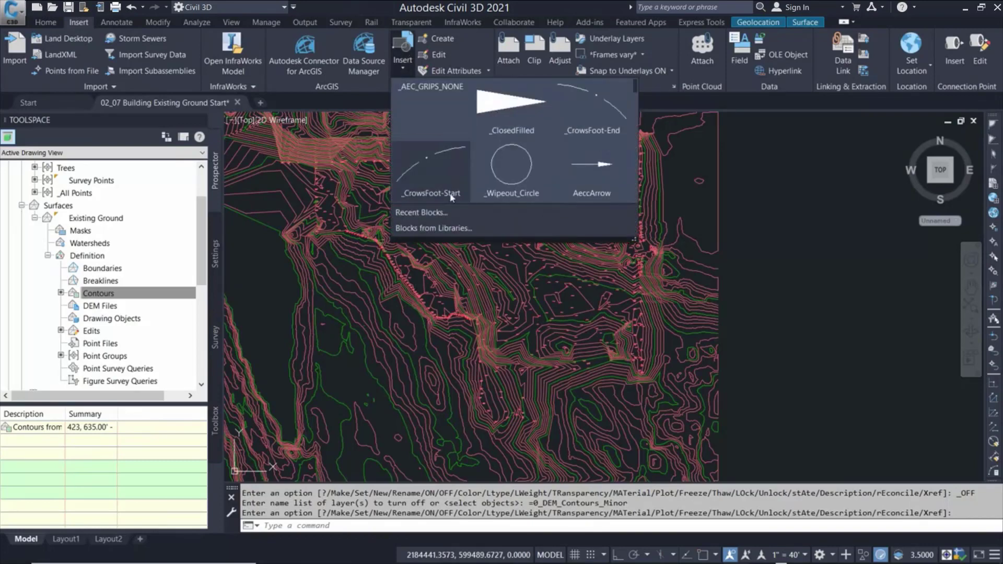
left_click(443, 227)
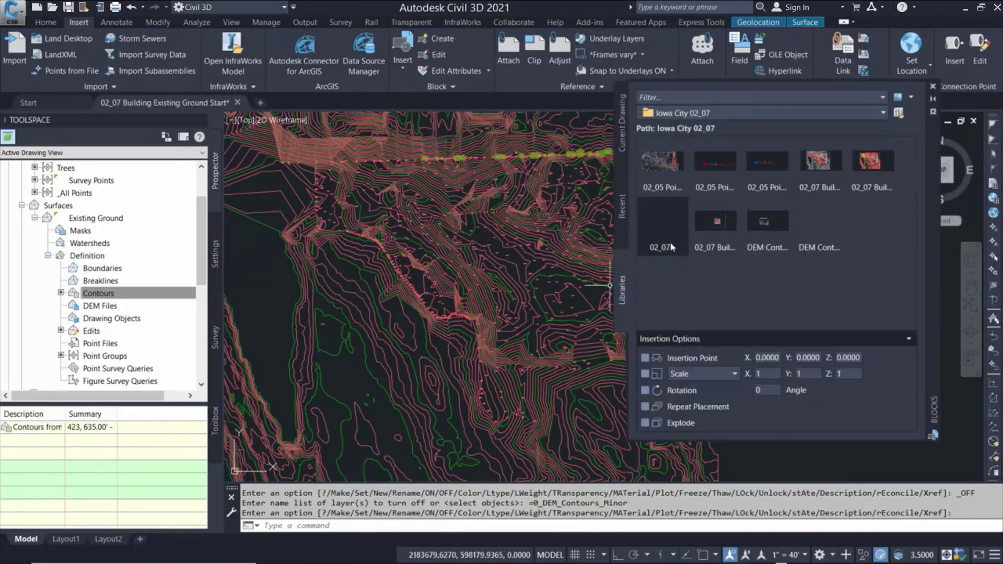
left_click(898, 114)
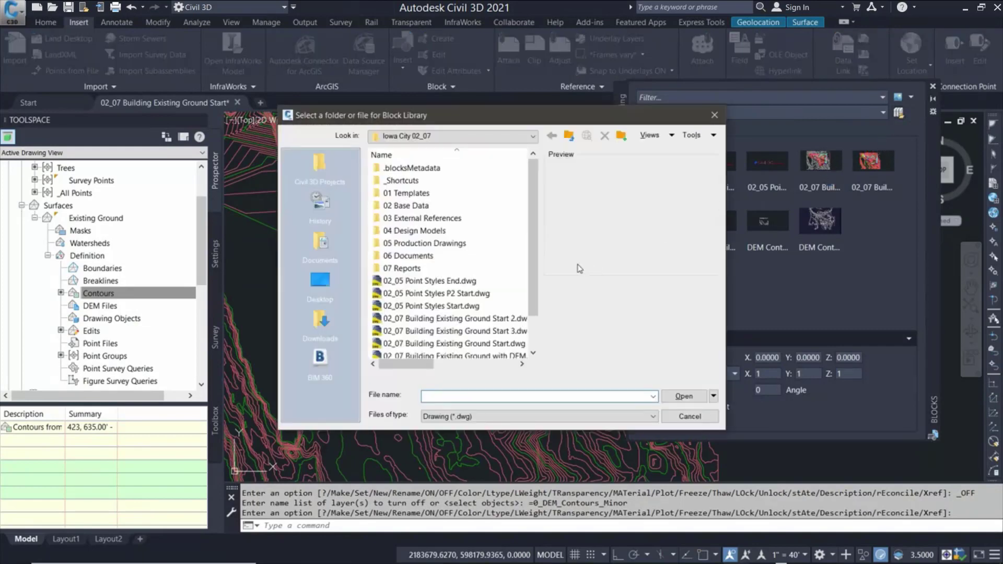
left_click(533, 137)
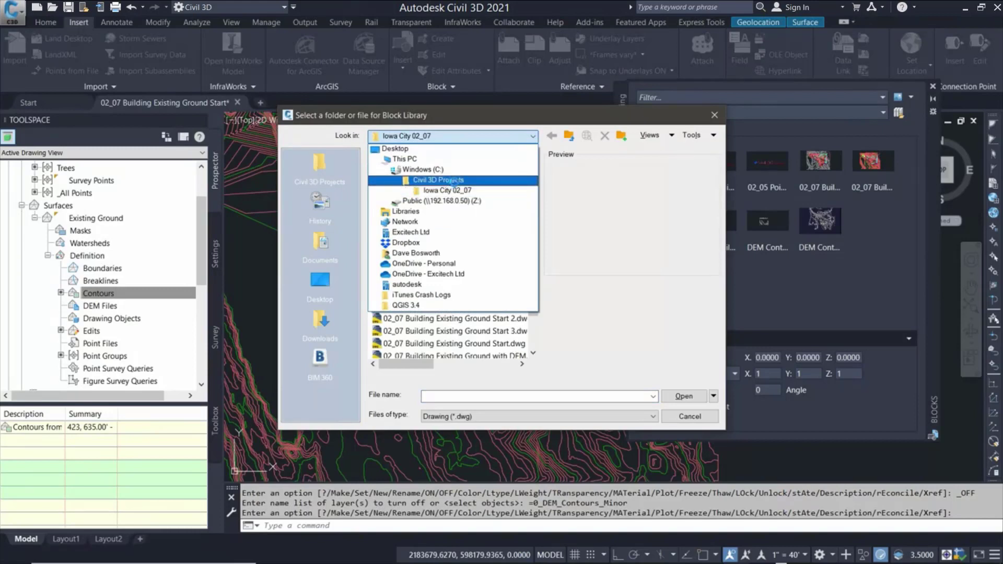
left_click(450, 180)
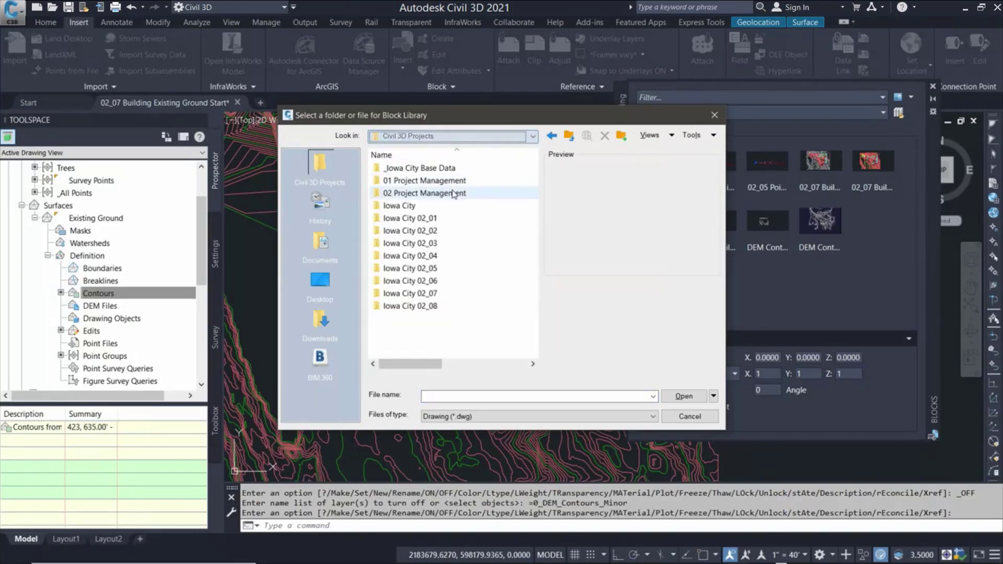
double_click(430, 294)
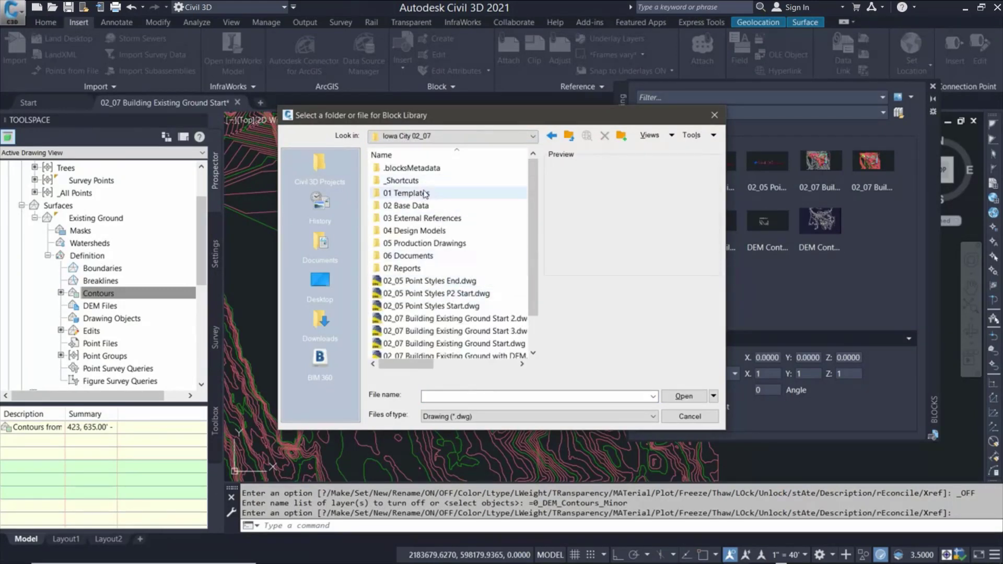
double_click(418, 206)
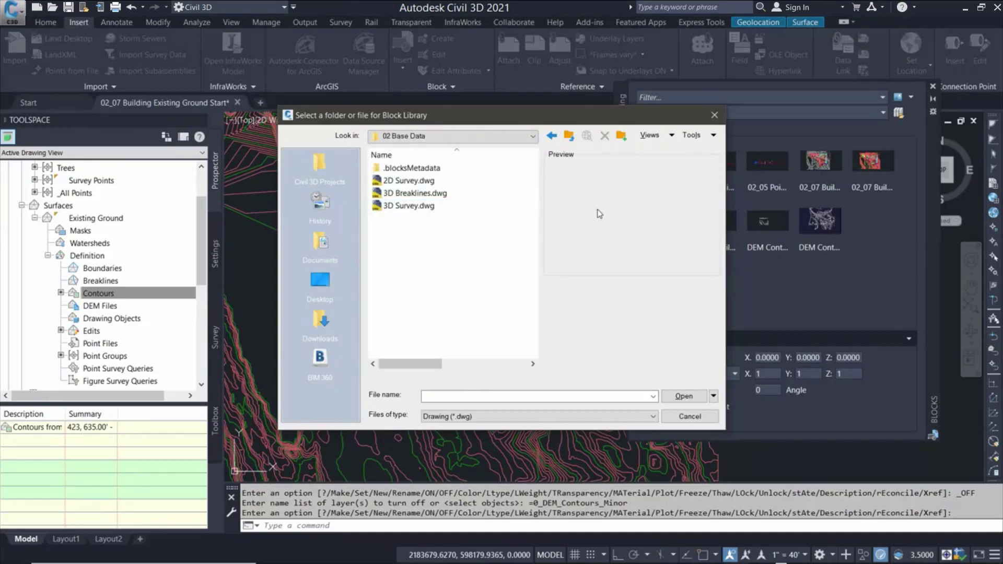
left_click(685, 397)
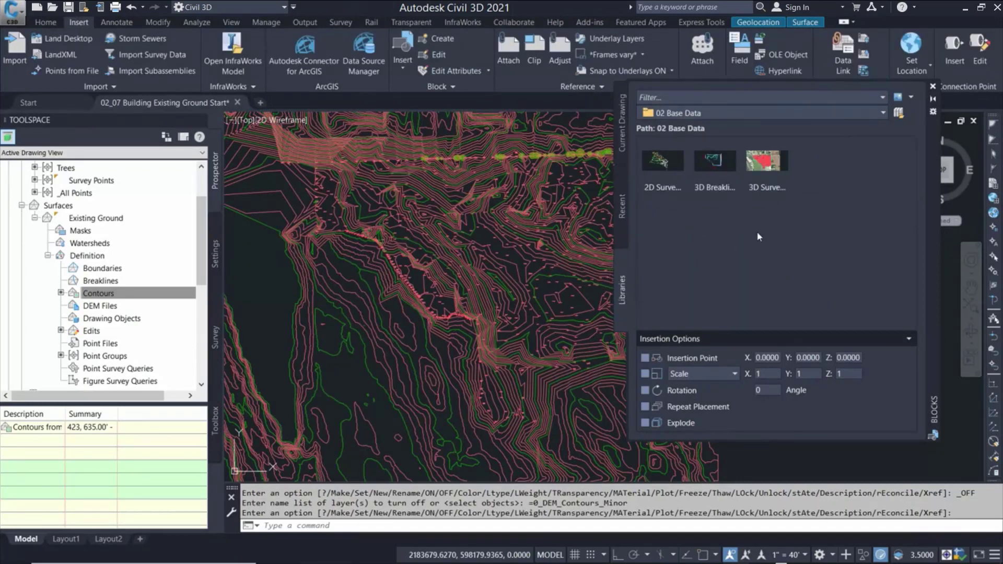
- Insert and explode the 3D Breaklines drawing from the 02 Base Data library
left_click(714, 163)
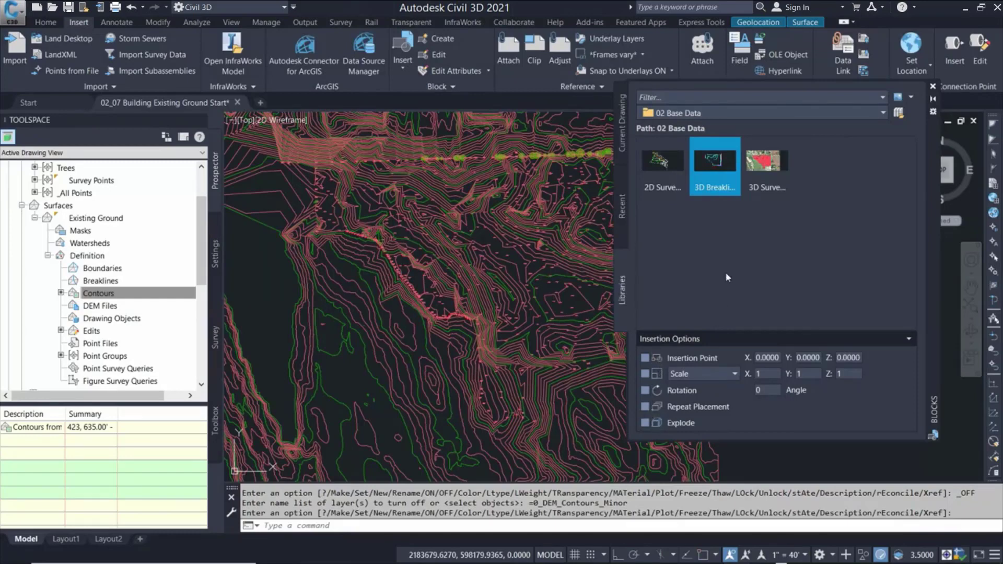
right_click(728, 186)
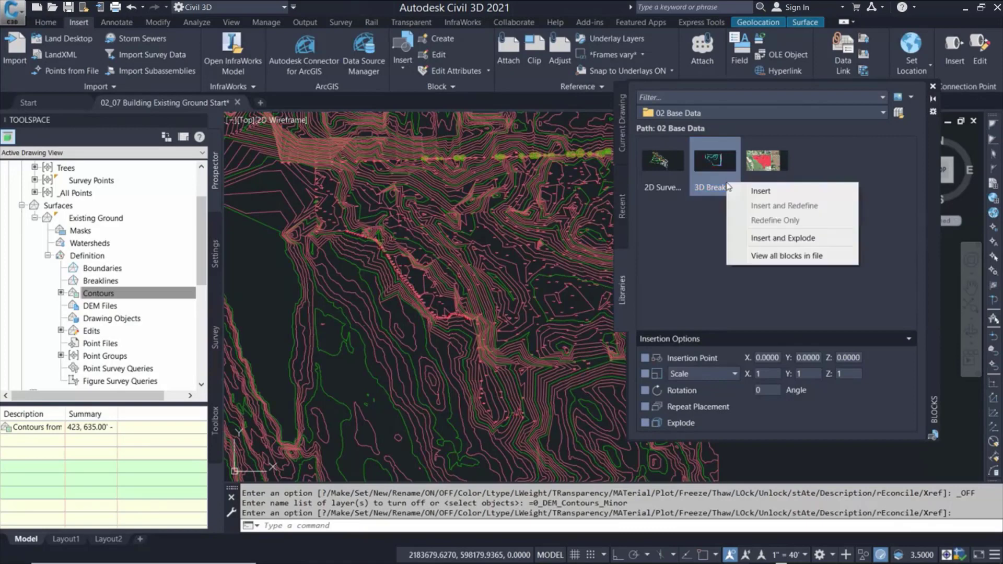
left_click(814, 257)
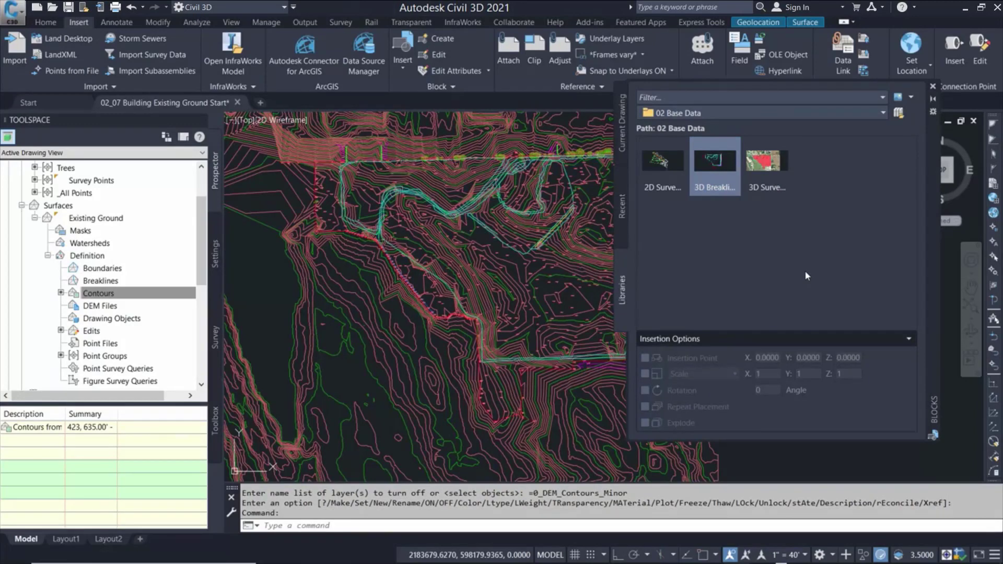
left_click(933, 87)
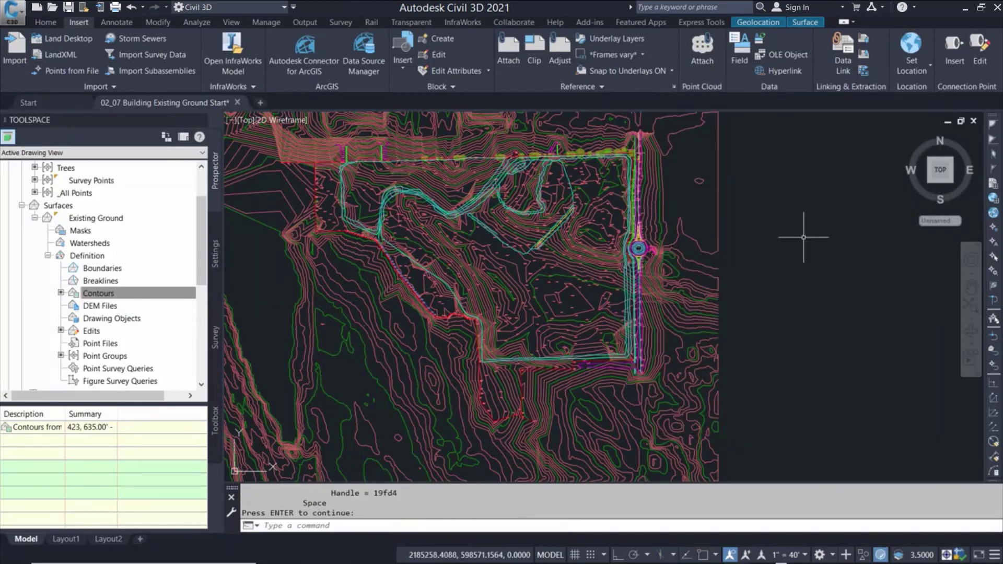
key("ctrl+z")
- Start adding breaklines to the Existing Ground definition with the description 3D Survey and type Standard
left_click(100, 280)
right_click(127, 285)
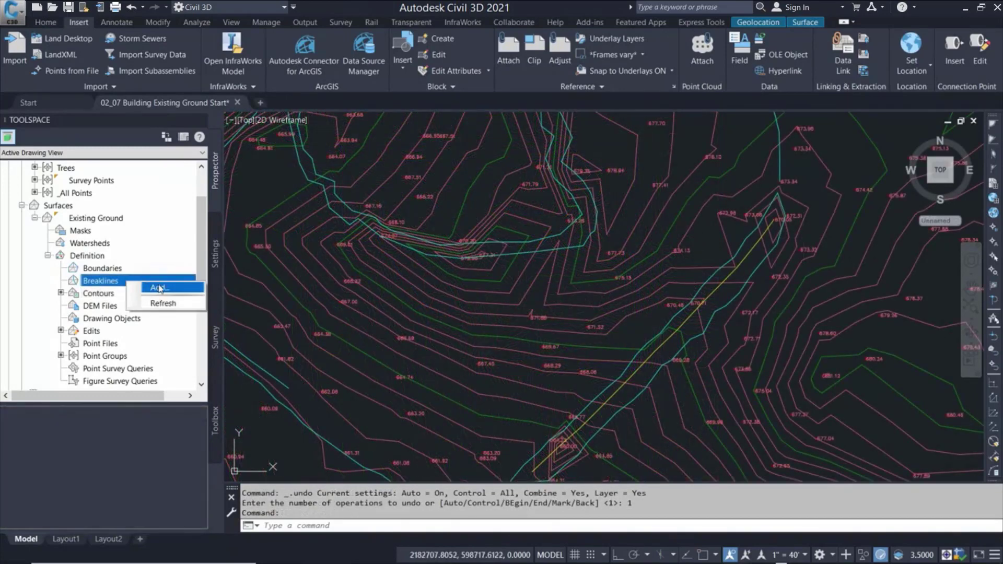
left_click(160, 288)
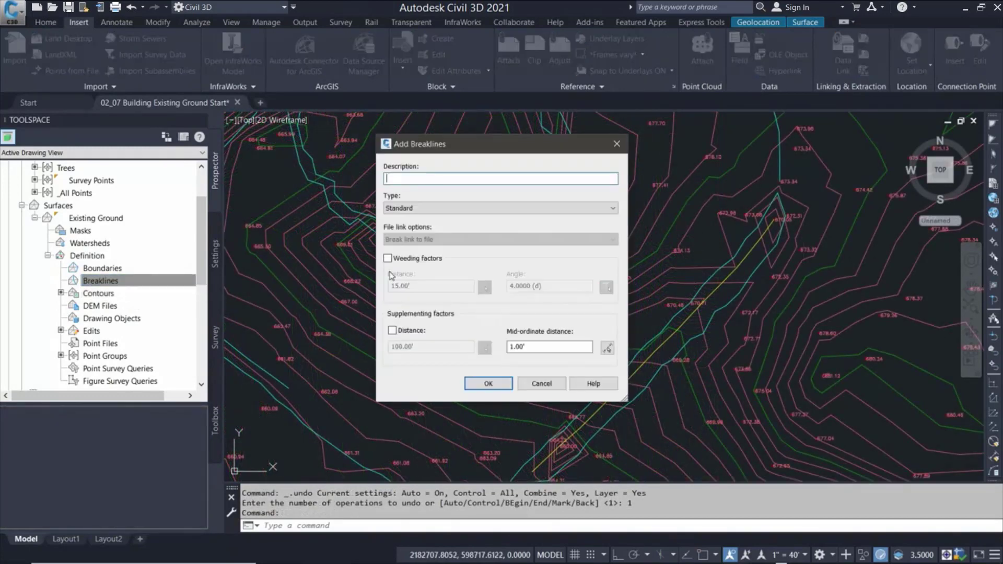
left_click(427, 178)
type("3D Survey")
left_click(454, 210)
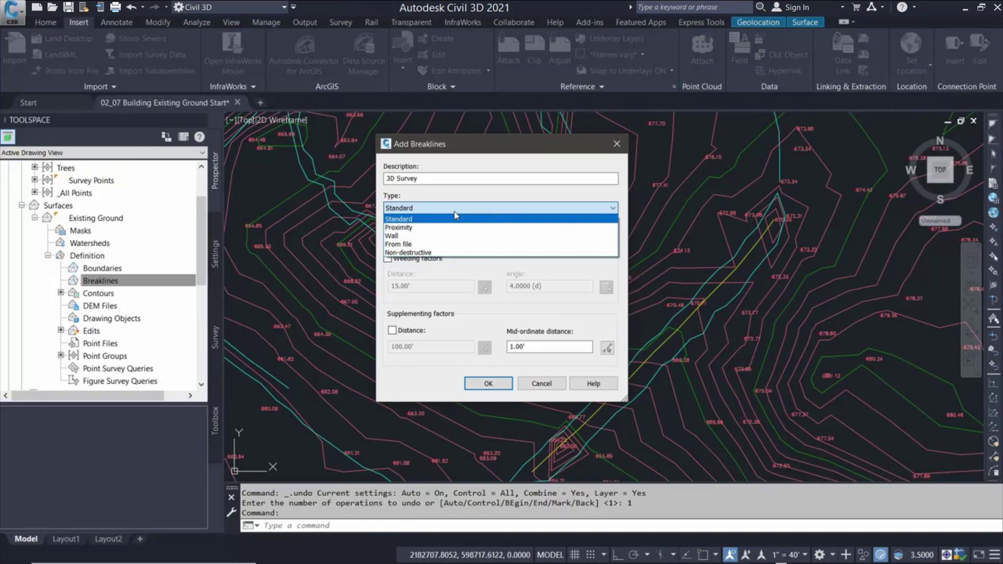
left_click(455, 216)
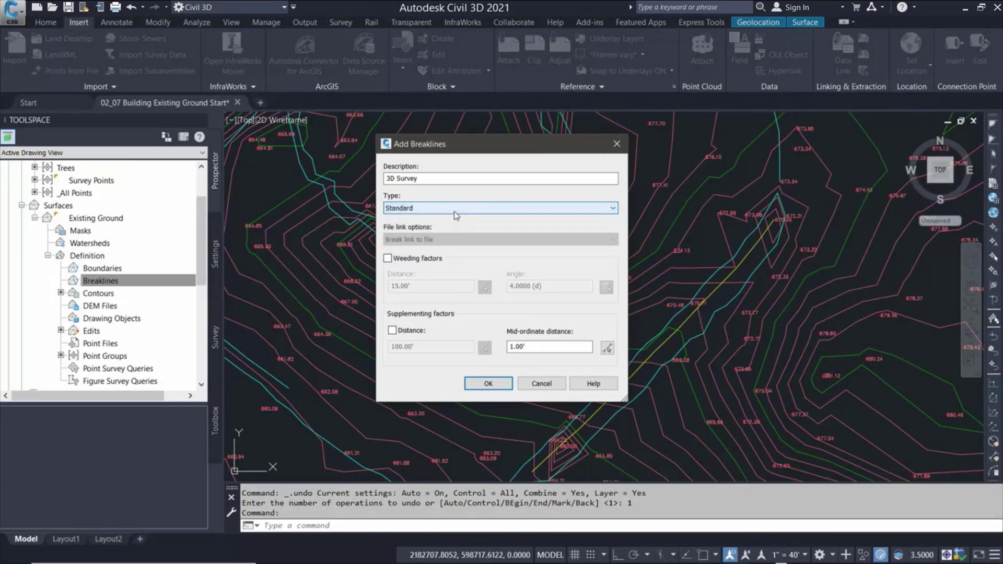
left_click(495, 386)
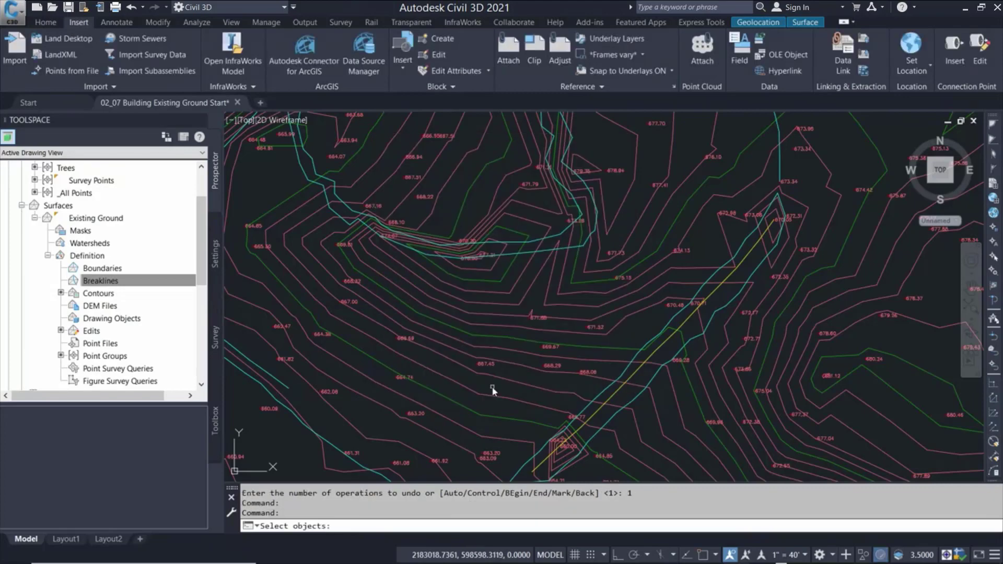
- Select all inserted 3D breaklines across the site with a crossing window and add them to the surface
scroll(492, 387, "down", 4)
scroll(493, 387, "down", 3)
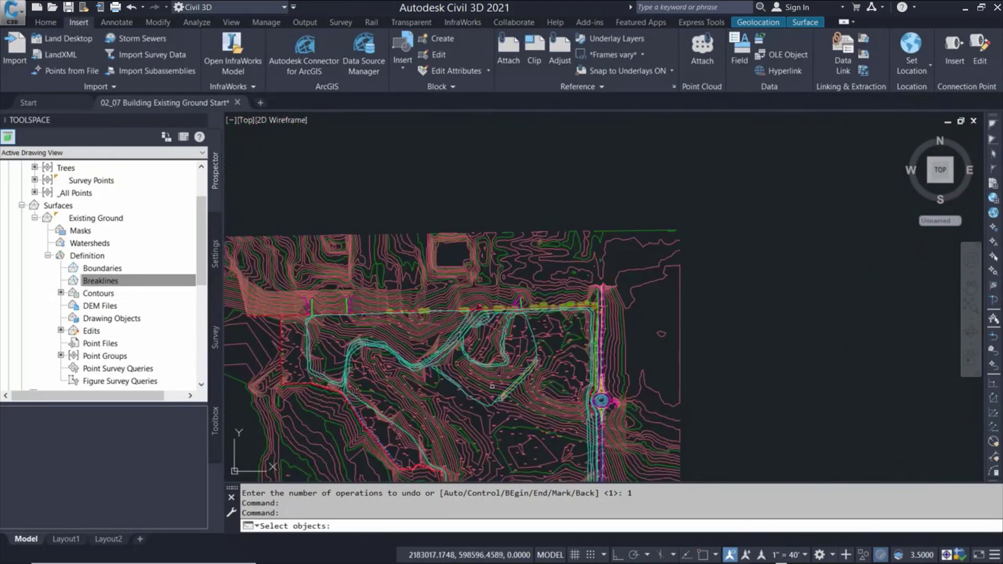
middle_click_drag(493, 387, 600, 280)
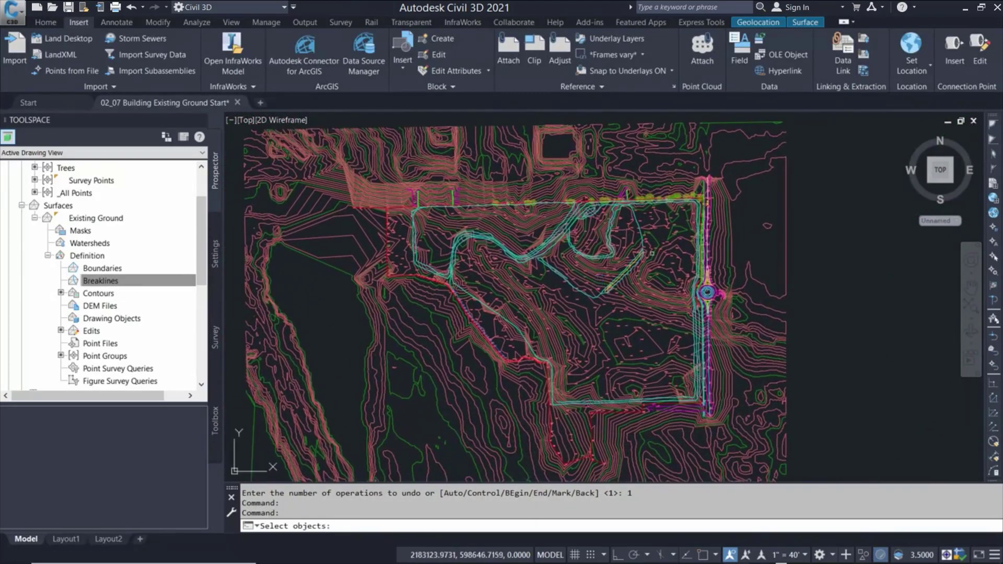
left_click(818, 141)
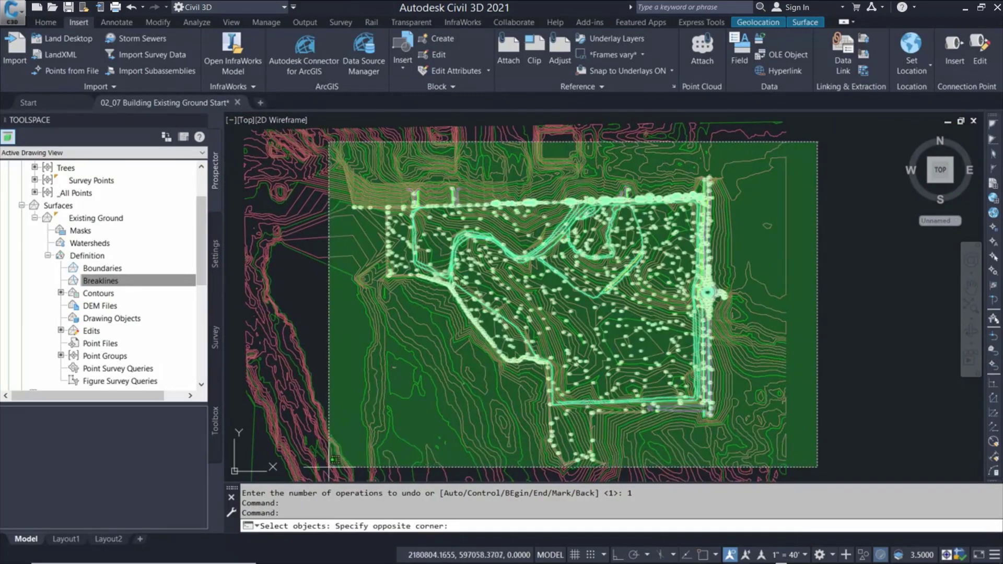
left_click(324, 477)
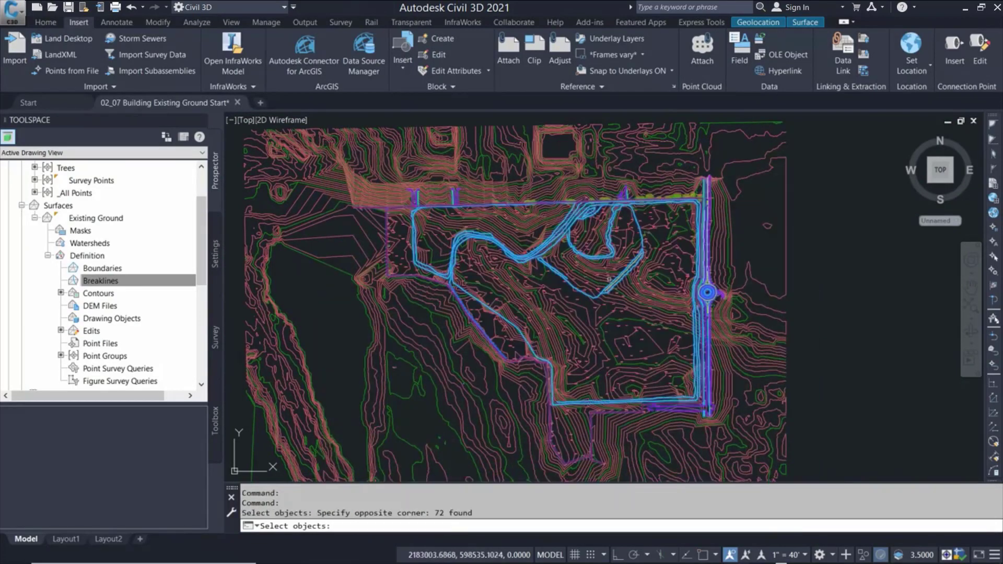
scroll(653, 268, "up", 8)
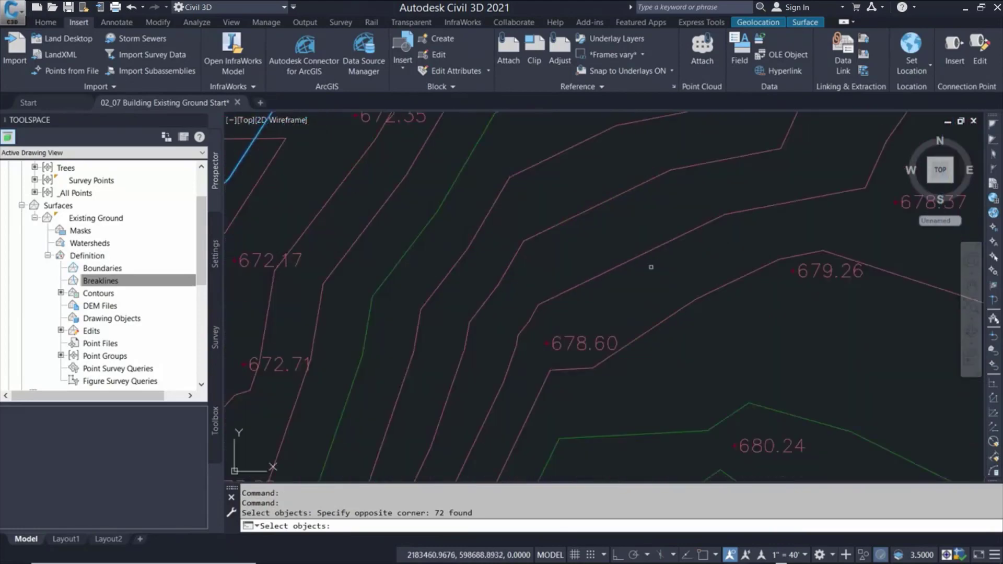
scroll(928, 295, "down", 5)
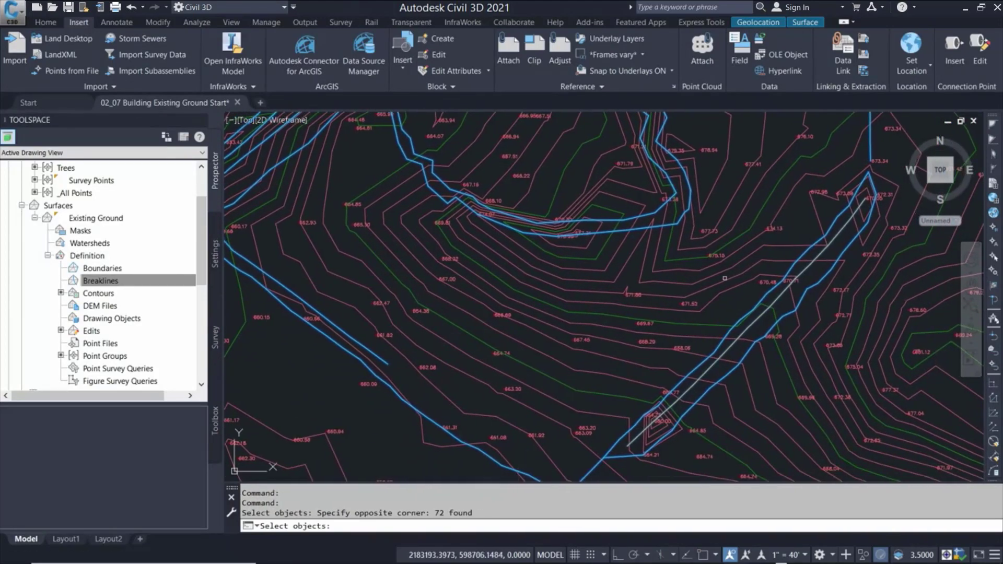
key("Return")
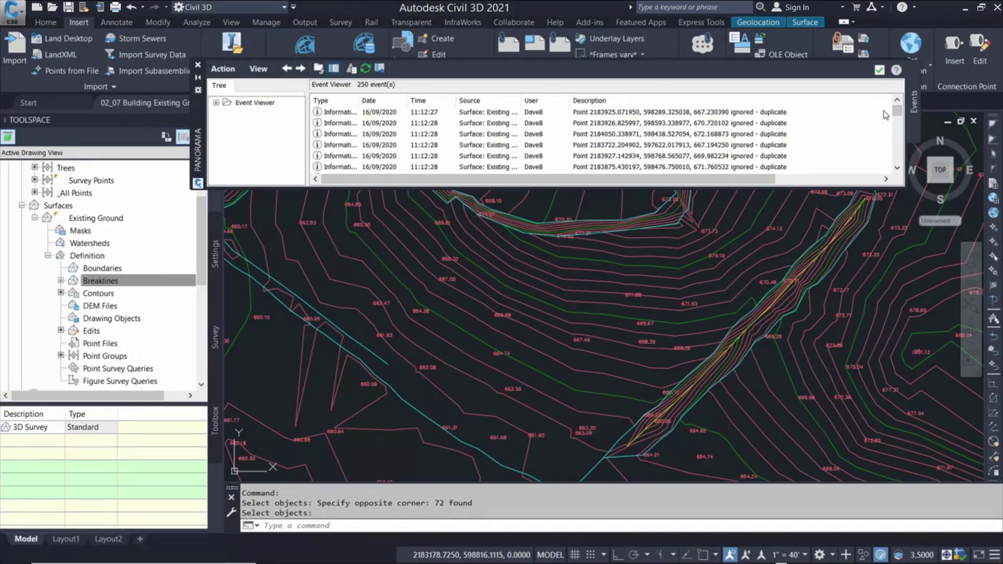
- Review the breakline messages in the Event Viewer, zoom to the location of one of them and close the viewer
left_click_drag(898, 115, 900, 124)
mouse_move(720, 179)
left_mouse_down()
mouse_move(737, 192)
mouse_move(826, 191)
left_mouse_up()
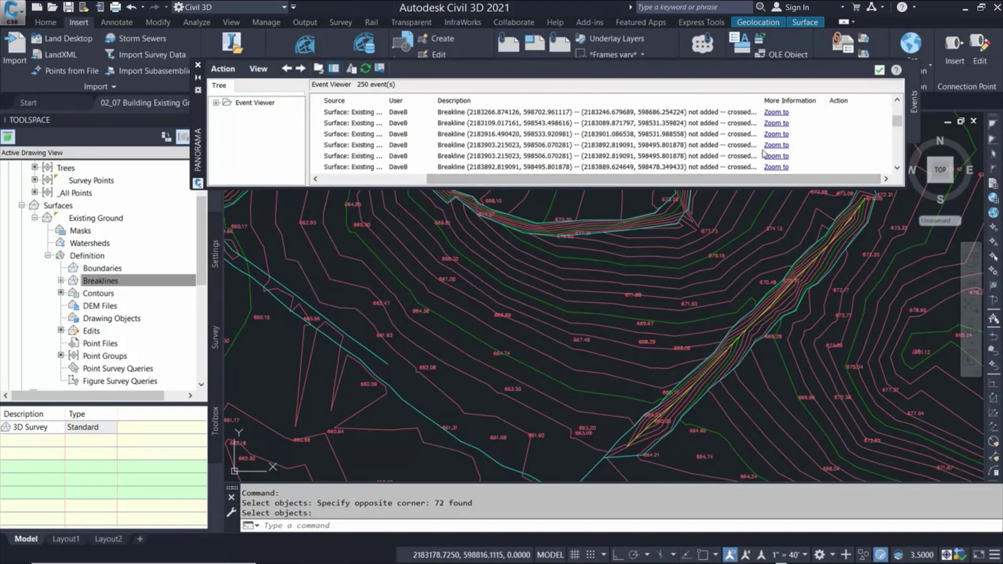
left_click(777, 135)
mouse_move(199, 114)
left_mouse_down()
mouse_move(202, 83)
mouse_move(203, 98)
left_mouse_up()
left_click(197, 48)
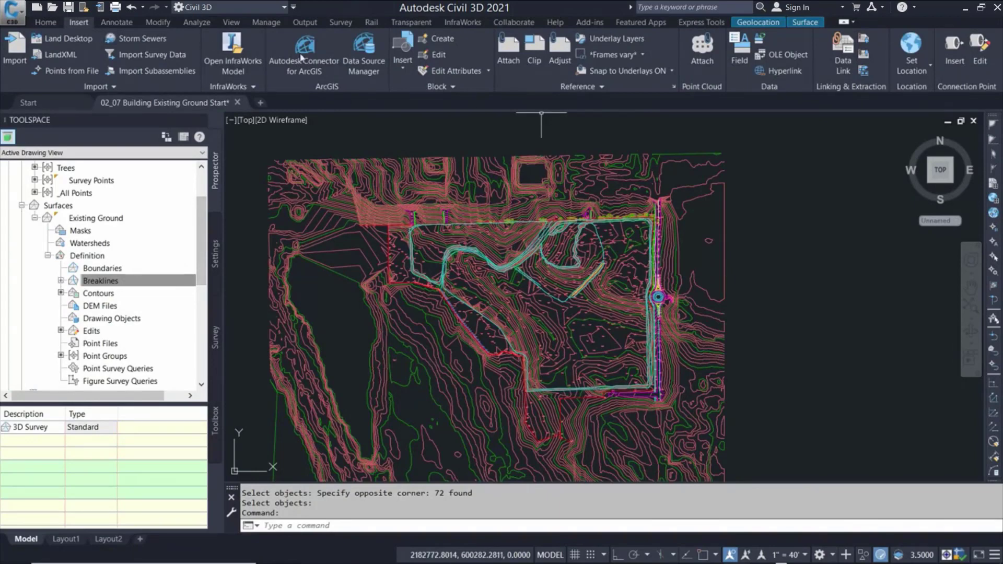
- Insert and explode the 2D Survey drawing from the 02 Base Data library
left_click(404, 58)
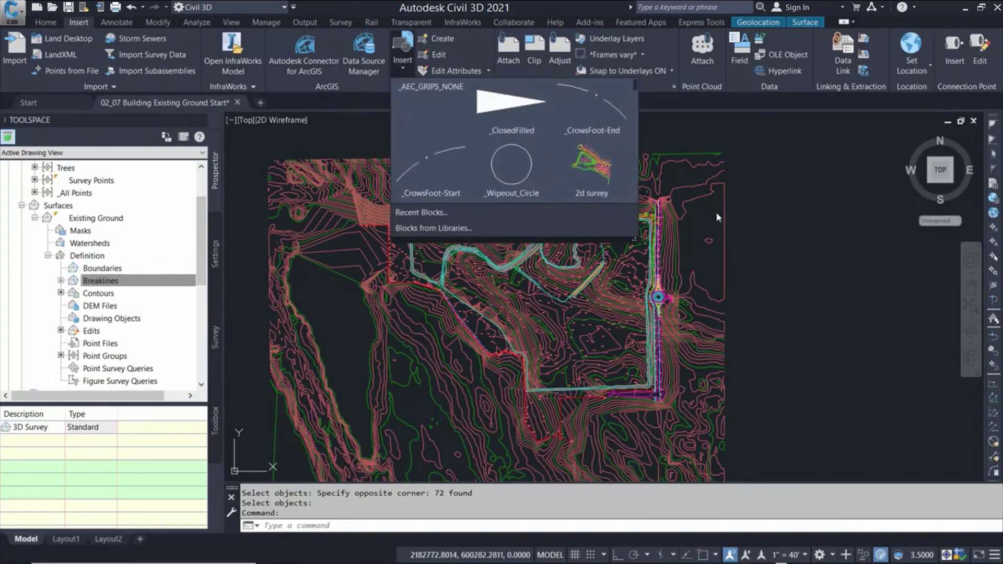
left_click(502, 231)
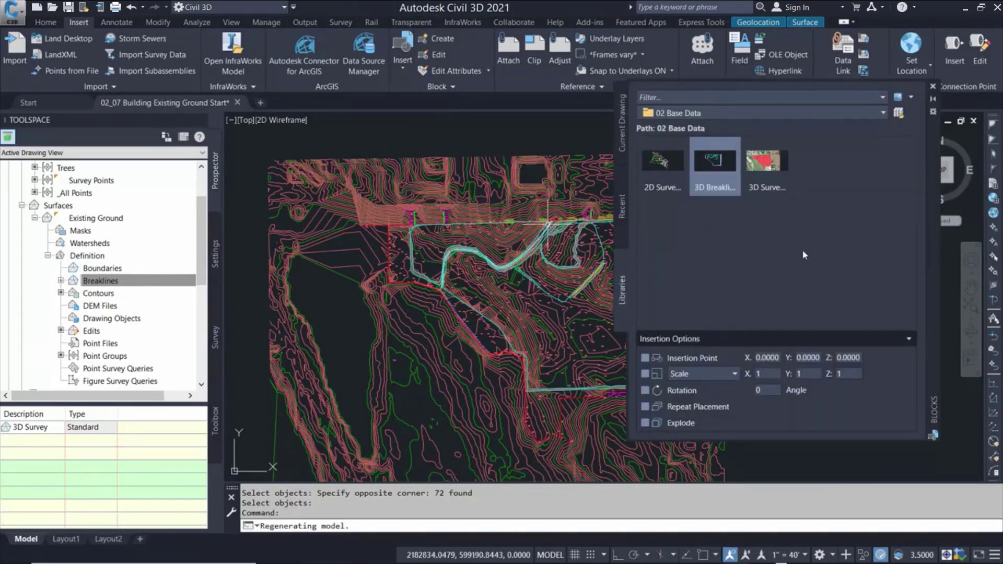
right_click(660, 174)
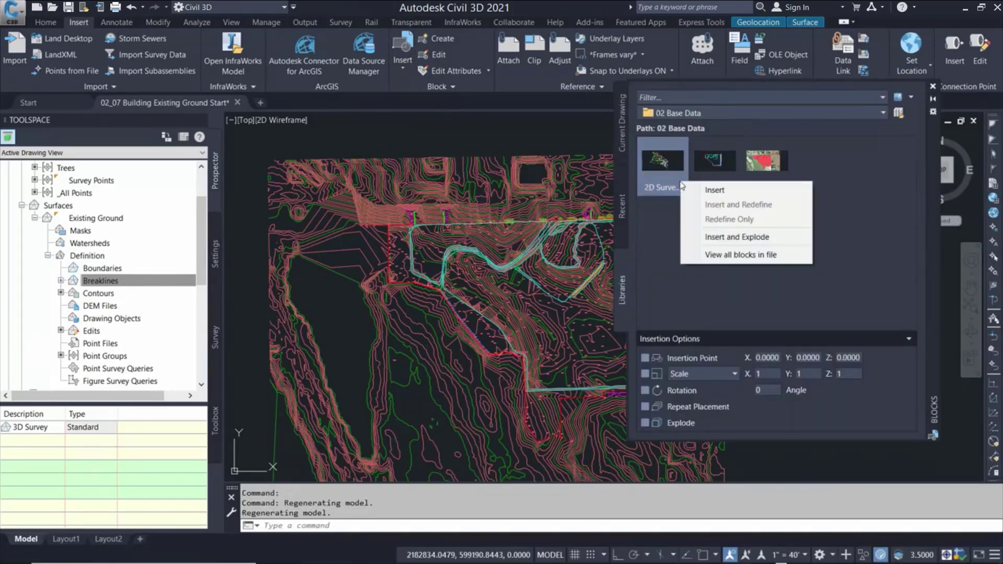
left_click(762, 237)
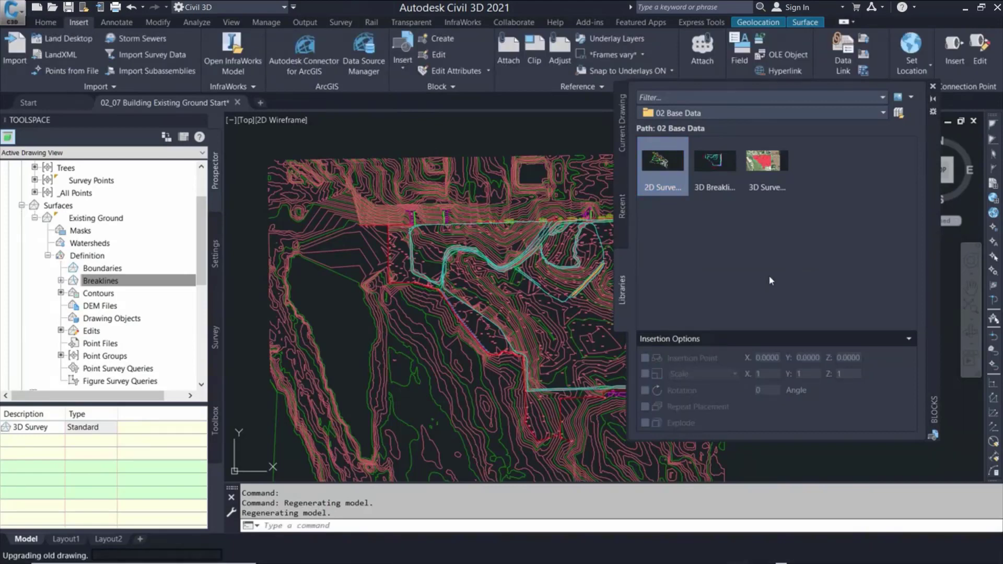
left_click(933, 87)
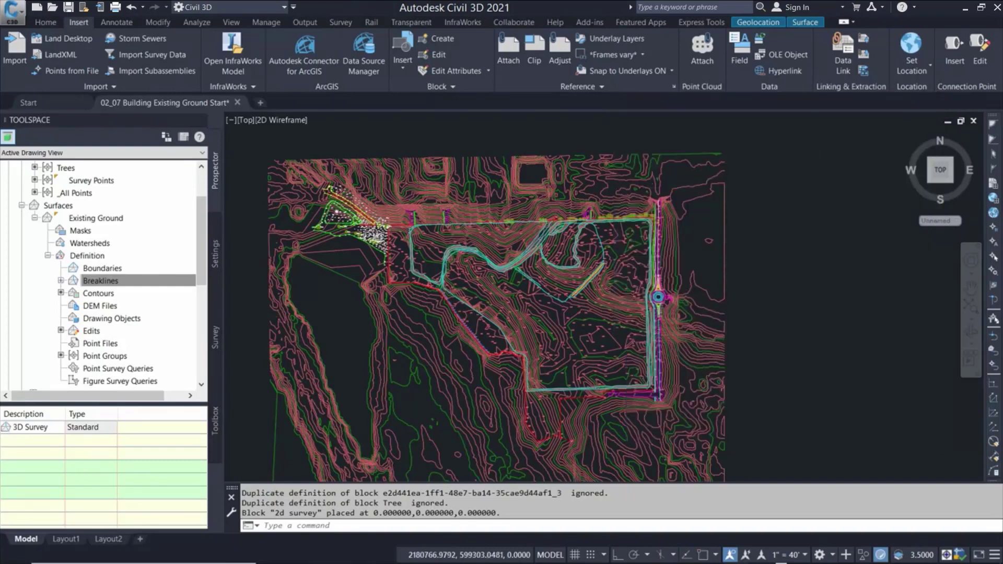
scroll(313, 204, "up", 5)
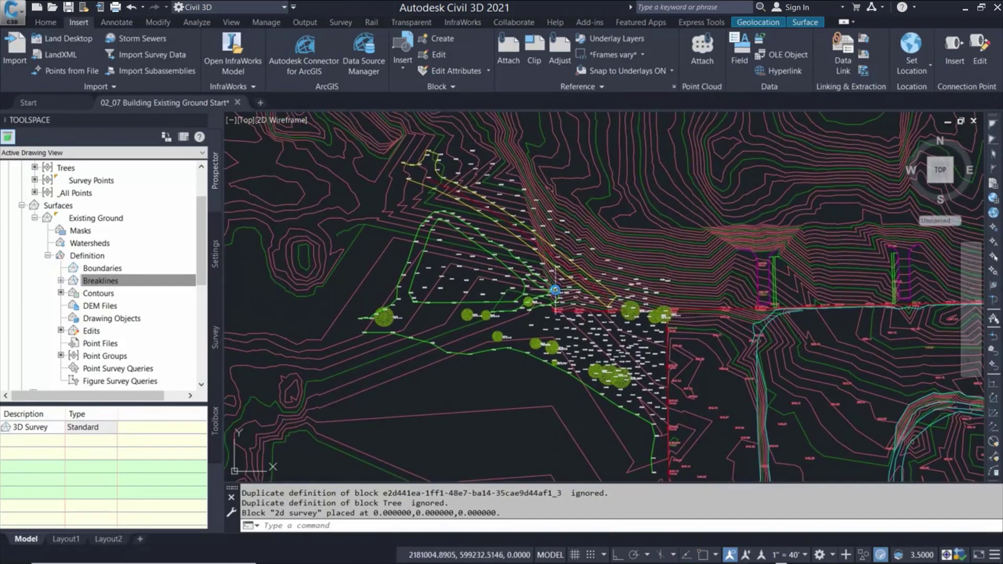
scroll(559, 332, "up", 5)
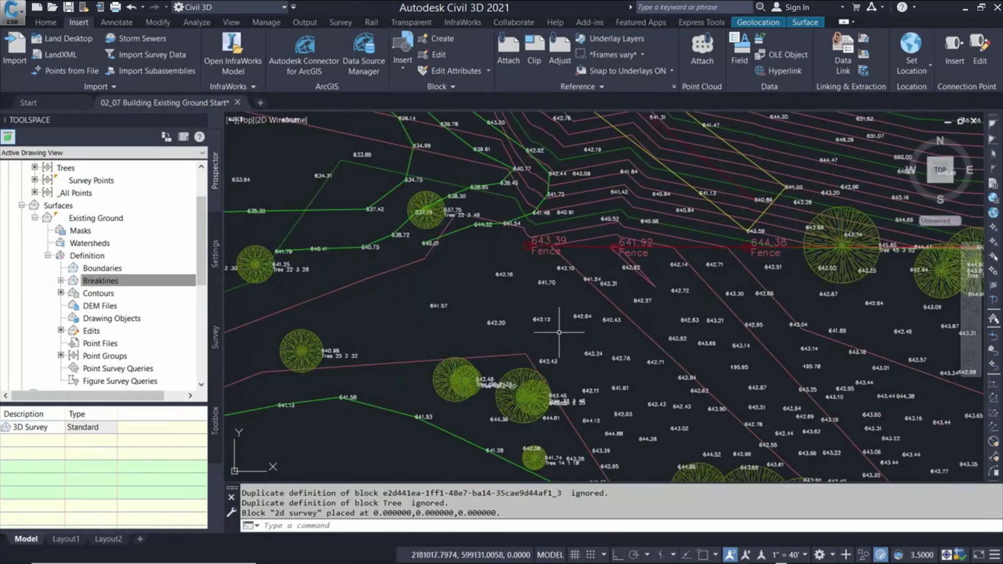
- Inspect the 642.12 level text's properties, comparing its contents with its Z position, and deselect it
scroll(559, 332, "up", 4)
left_click(527, 303)
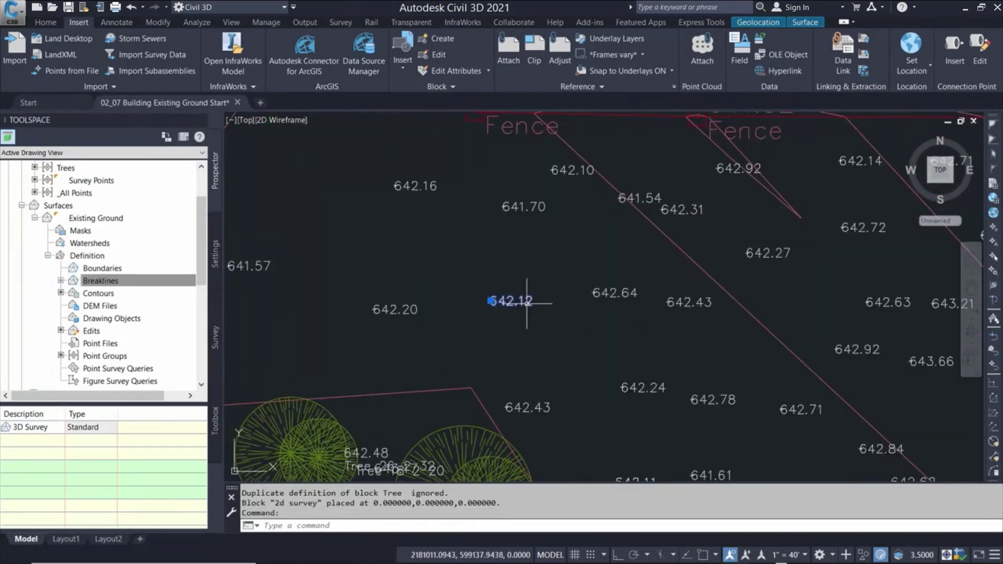
right_click(527, 303)
left_click(583, 404)
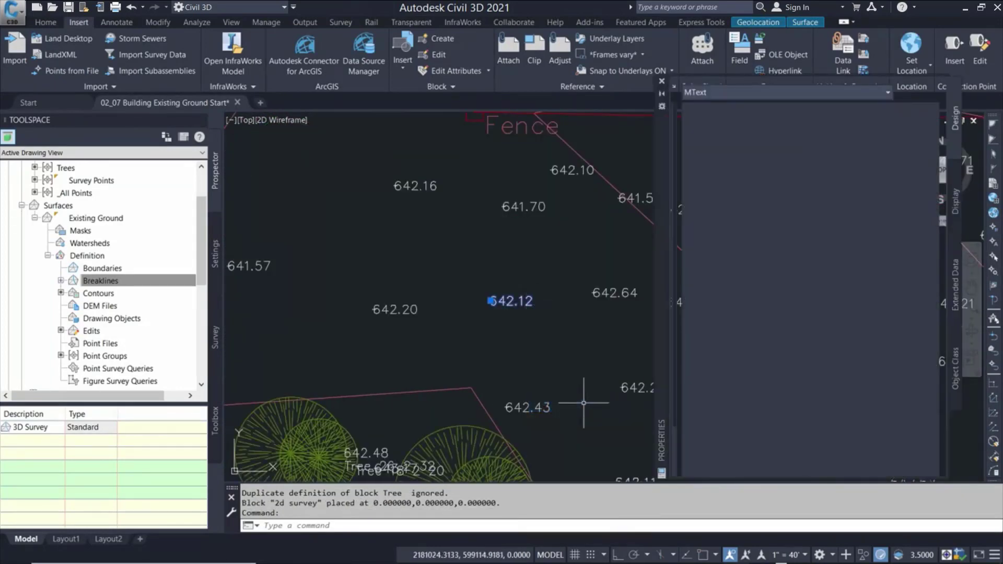
scroll(677, 287, "down", 3)
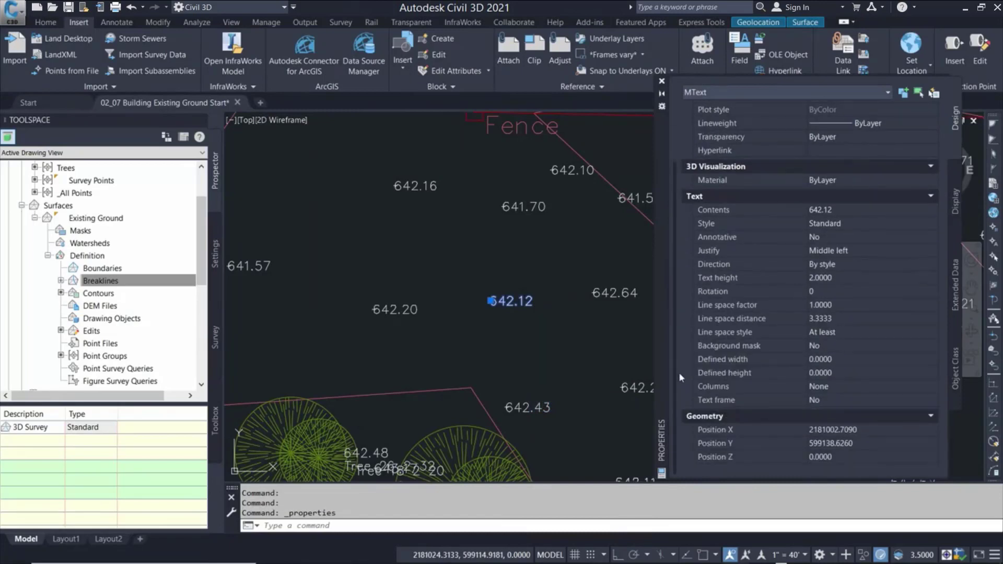
left_click(857, 461)
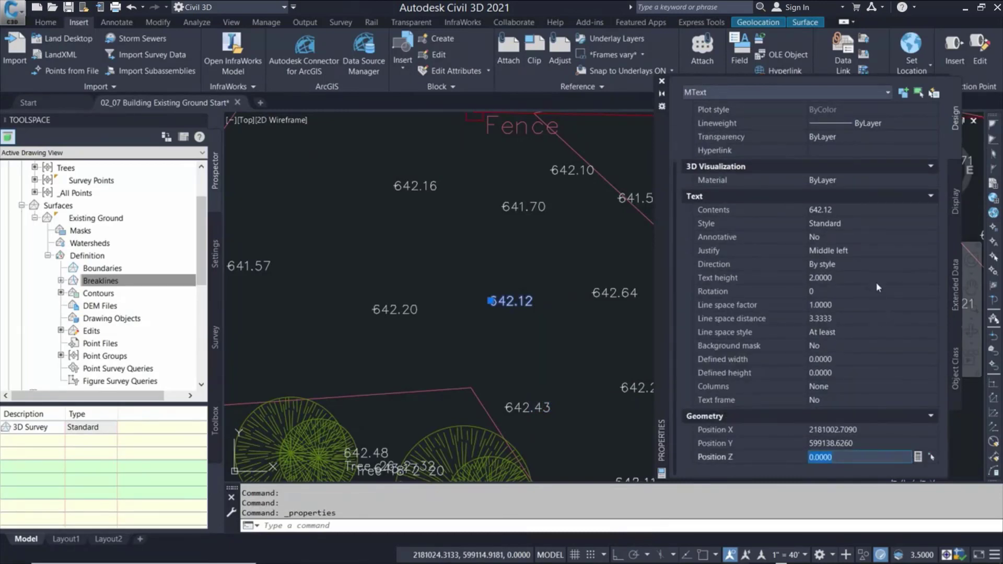
left_click(858, 209)
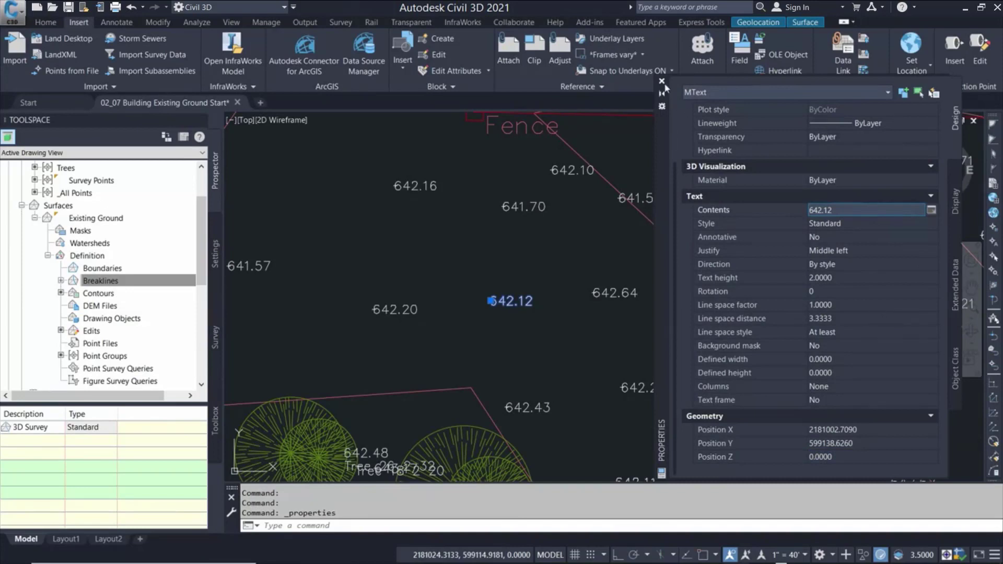
left_click(662, 82)
key("Escape")
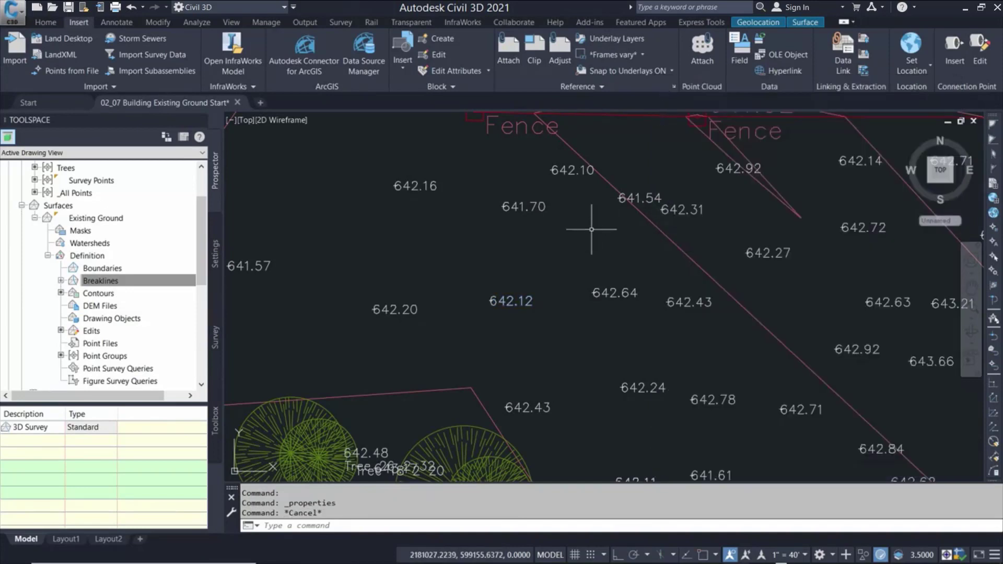
- Select all MText similar to the 641.70 level text and move the selected text to its written elevations
left_click(537, 207)
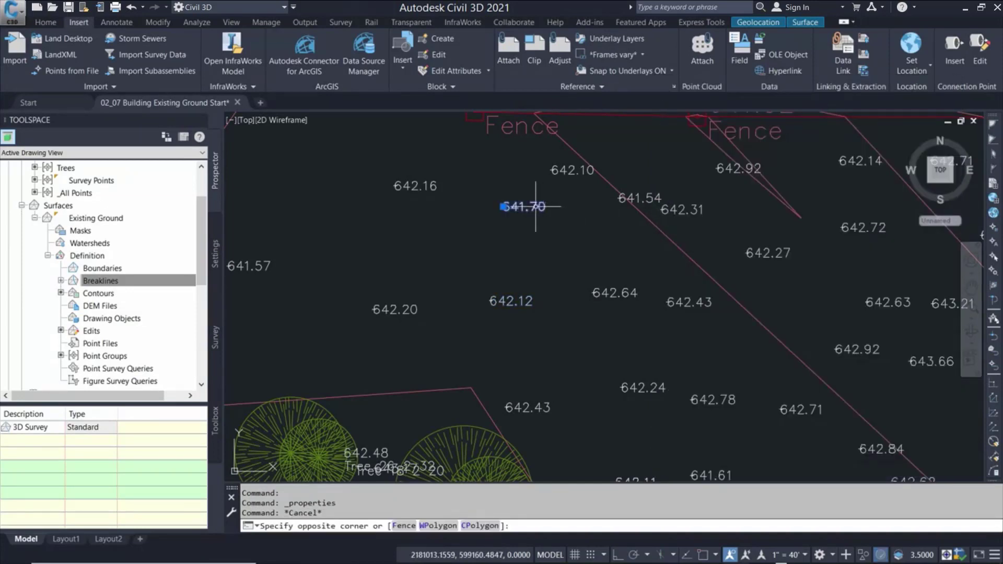
left_click(535, 206)
right_click(535, 207)
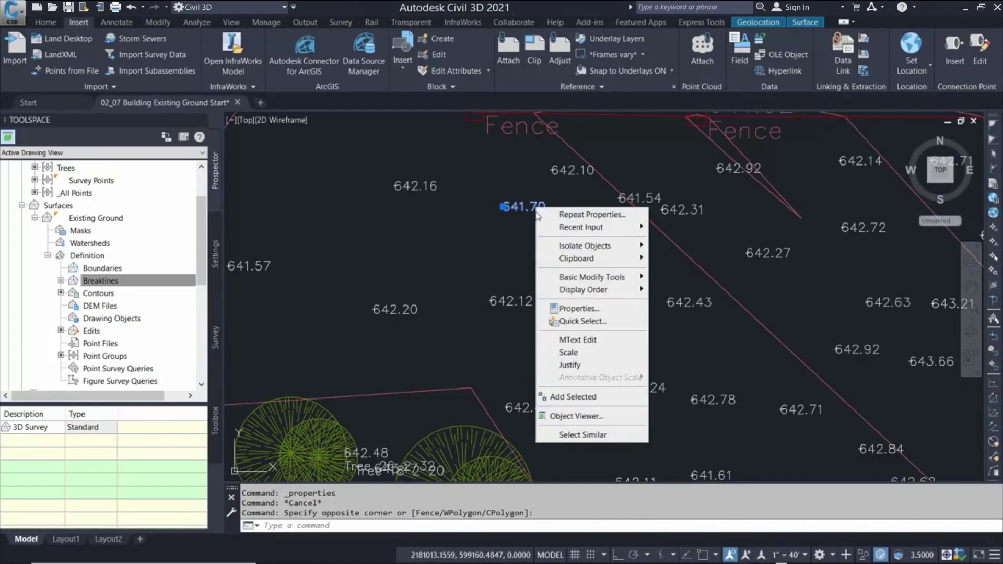
left_click(606, 434)
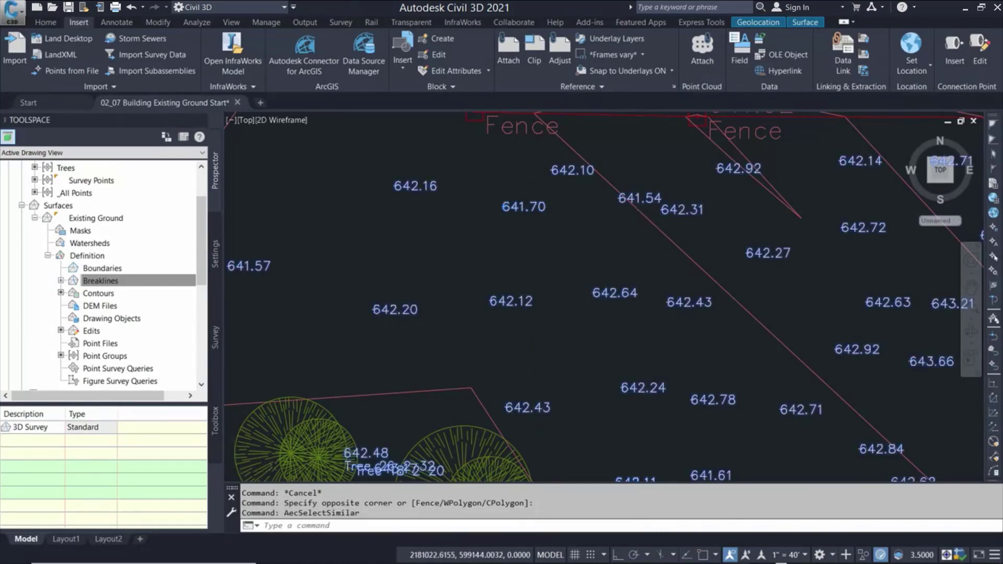
scroll(580, 293, "down", 6)
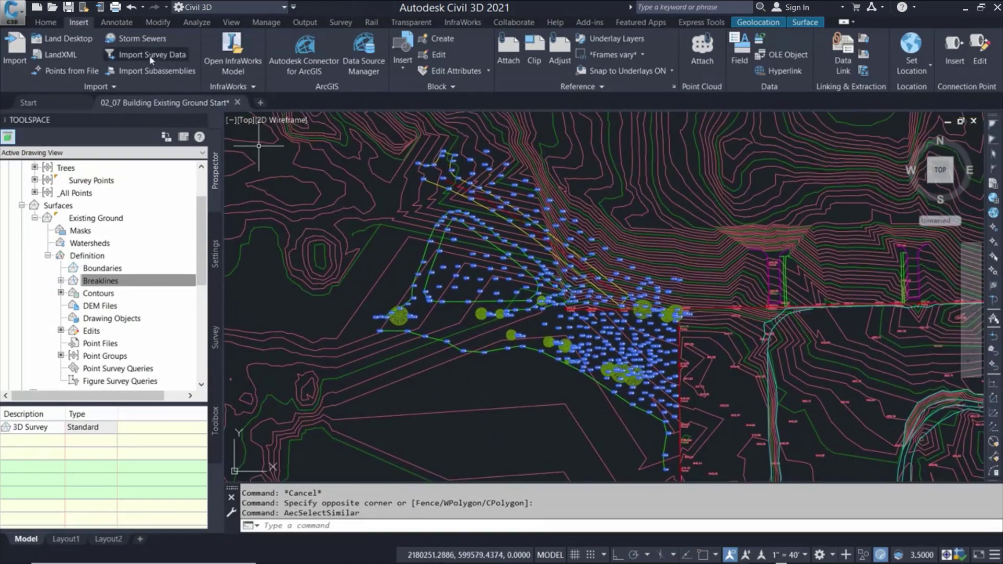
left_click(159, 24)
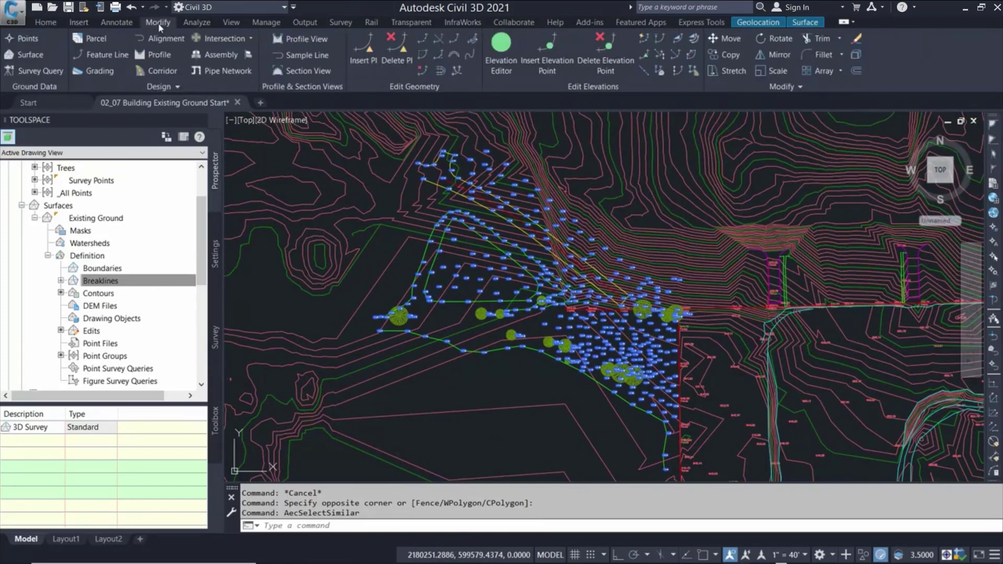
left_click(29, 55)
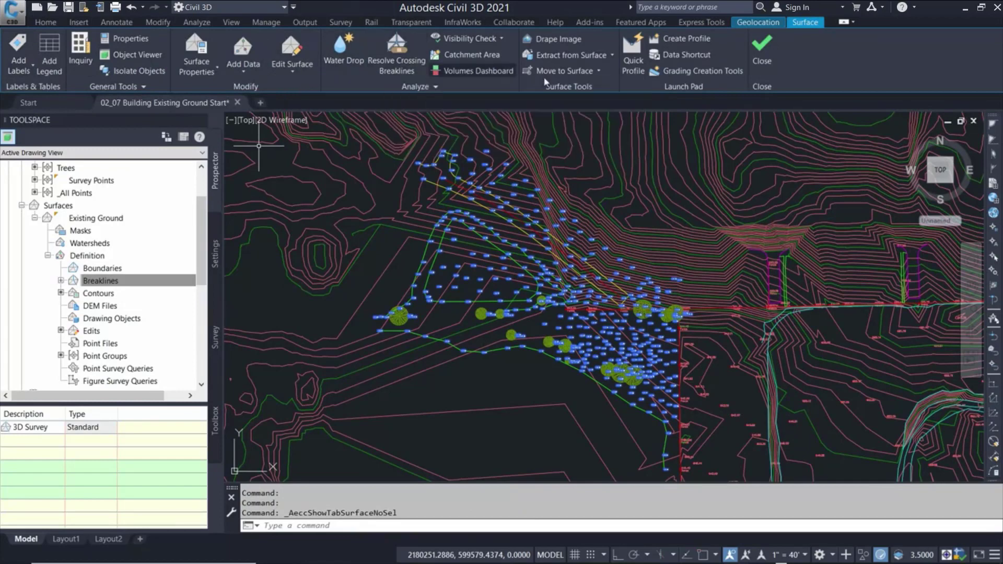
left_click(600, 72)
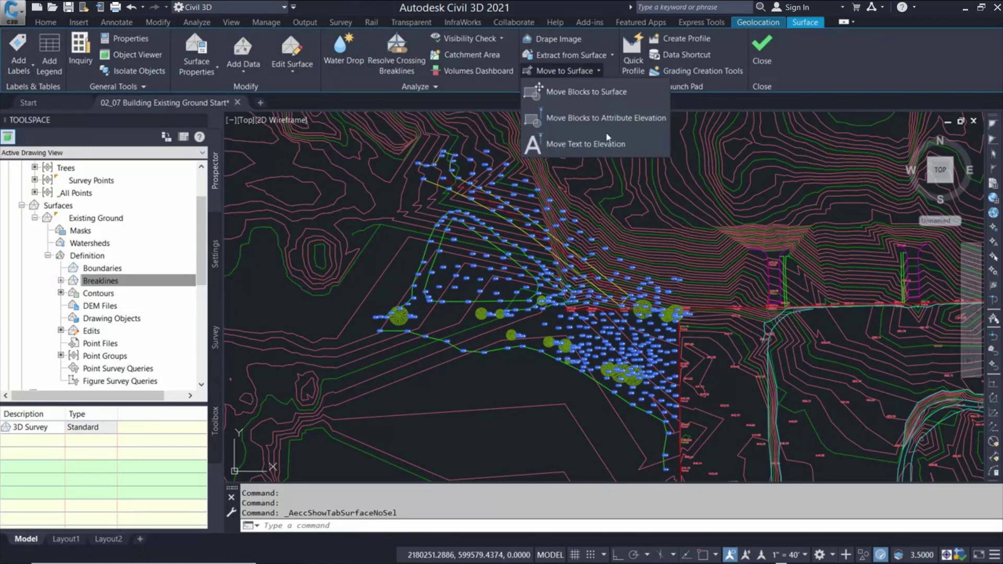
left_click(647, 147)
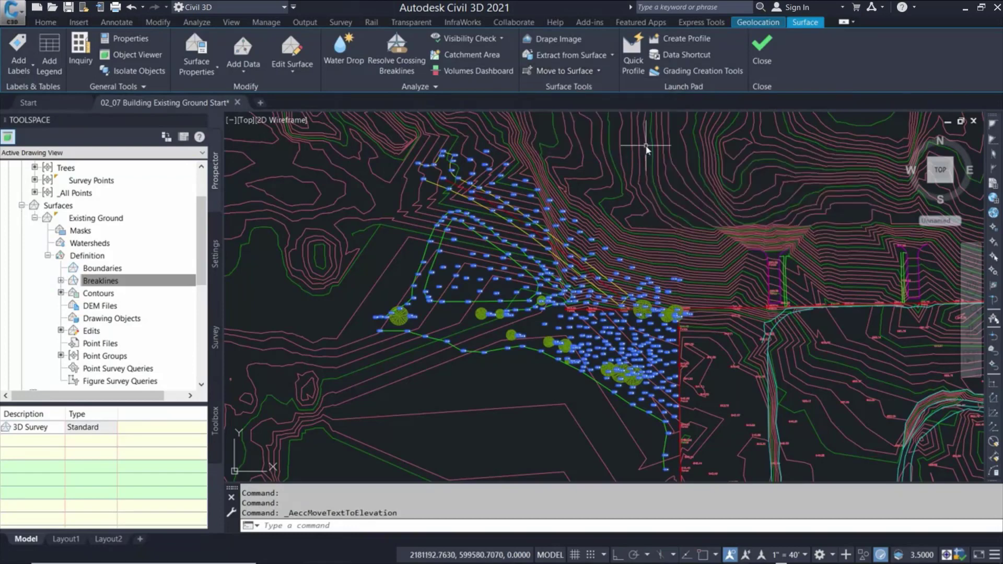
key("Escape")
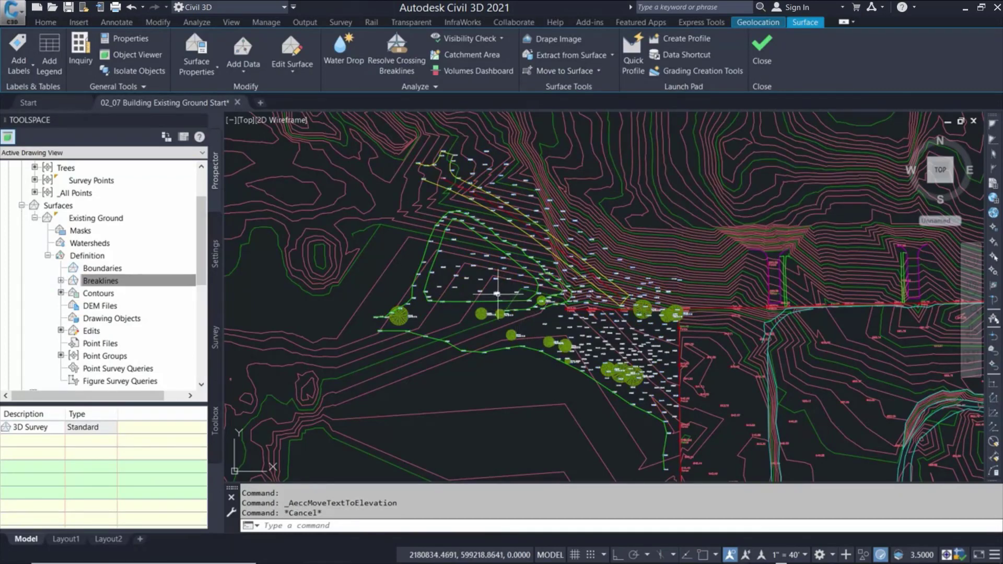
- Check the Z position of one level text inside the triangular survey area, then close its properties and the surface tools
right_click(494, 294)
left_click(541, 394)
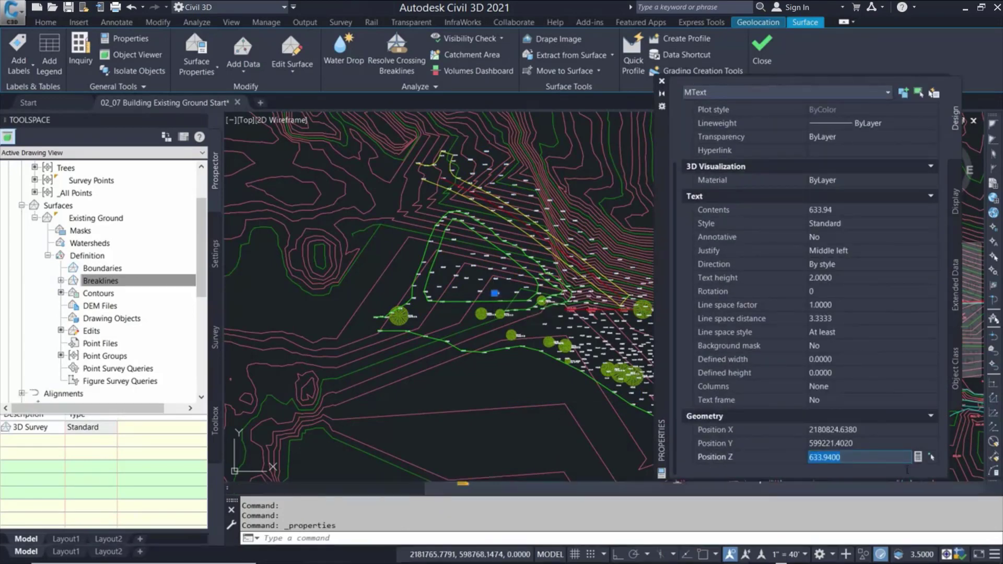
left_click(663, 82)
left_click(761, 72)
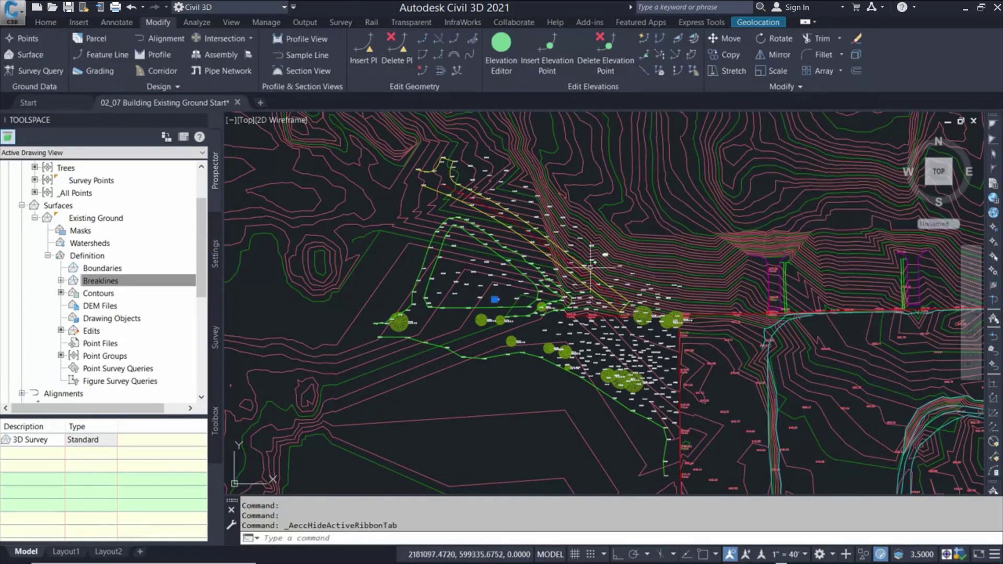
key("Escape")
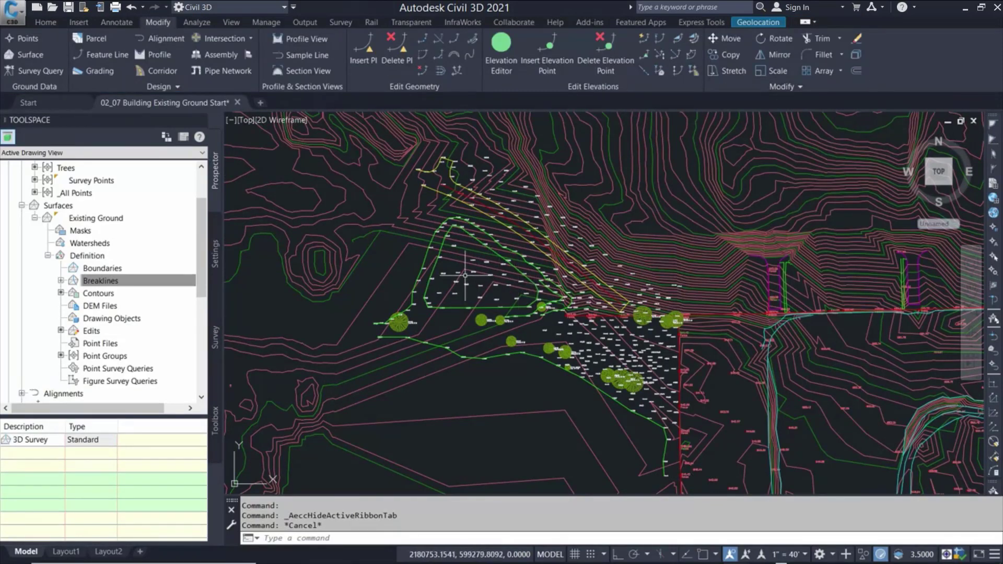
- Start adding drawing objects to the Existing Ground definition with object type Text and description 2D Level text
middle_click_drag(465, 277, 419, 259)
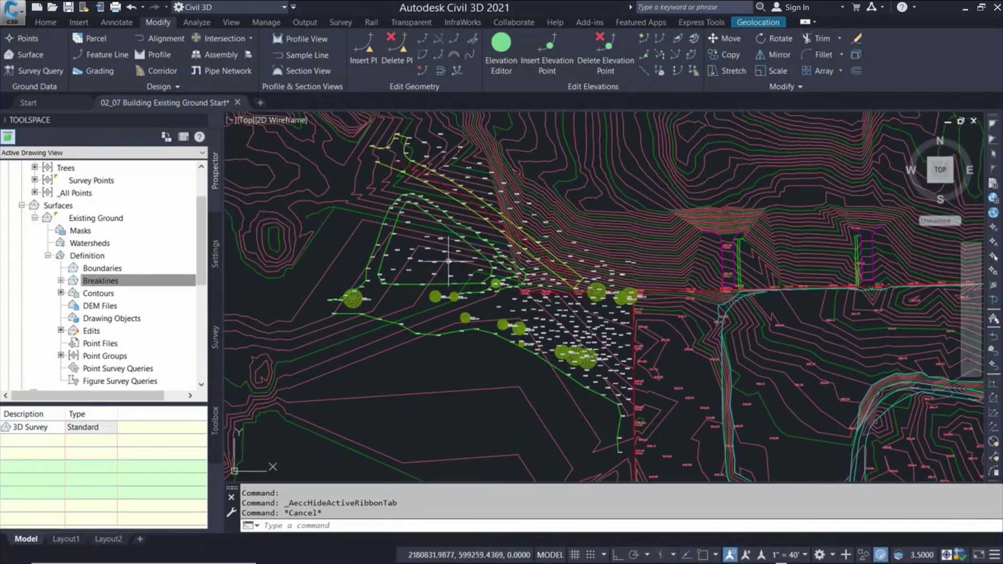
left_click(121, 281)
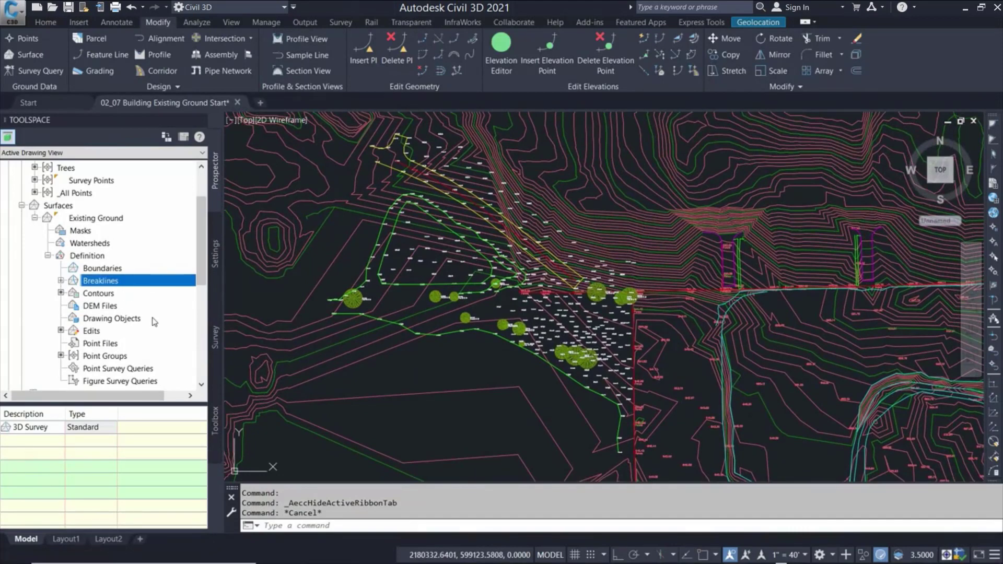
left_click(177, 320)
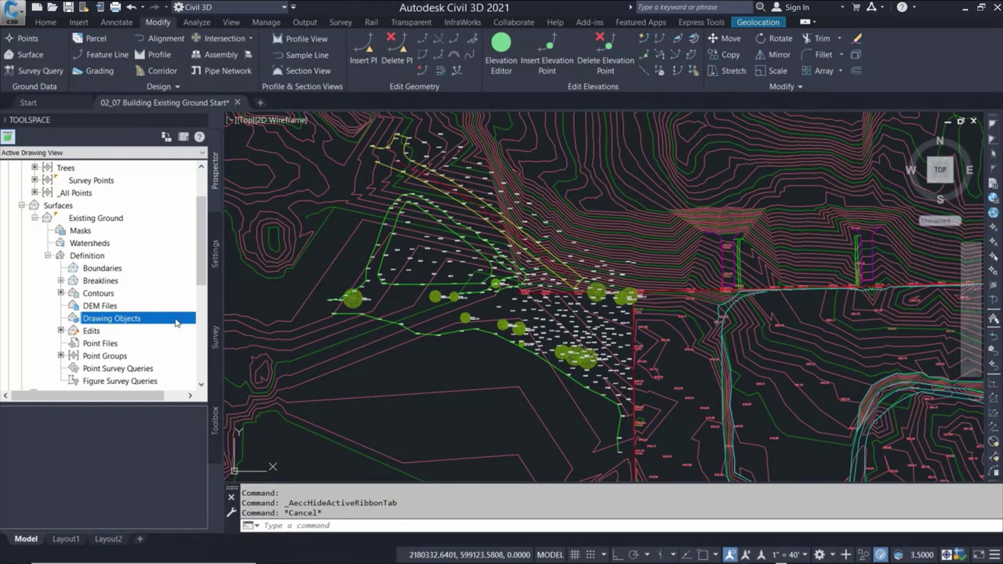
right_click(176, 321)
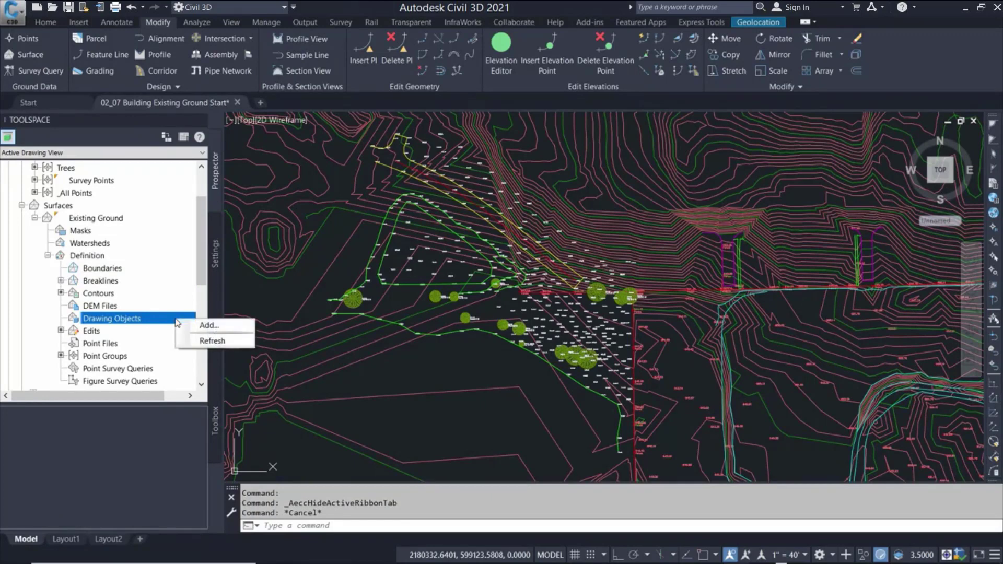
left_click(228, 326)
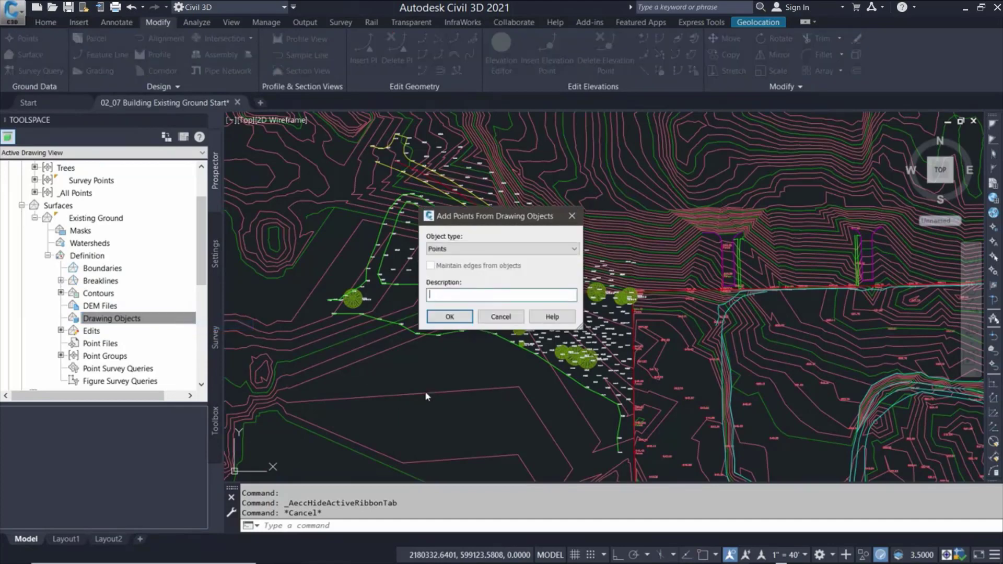
left_click(493, 250)
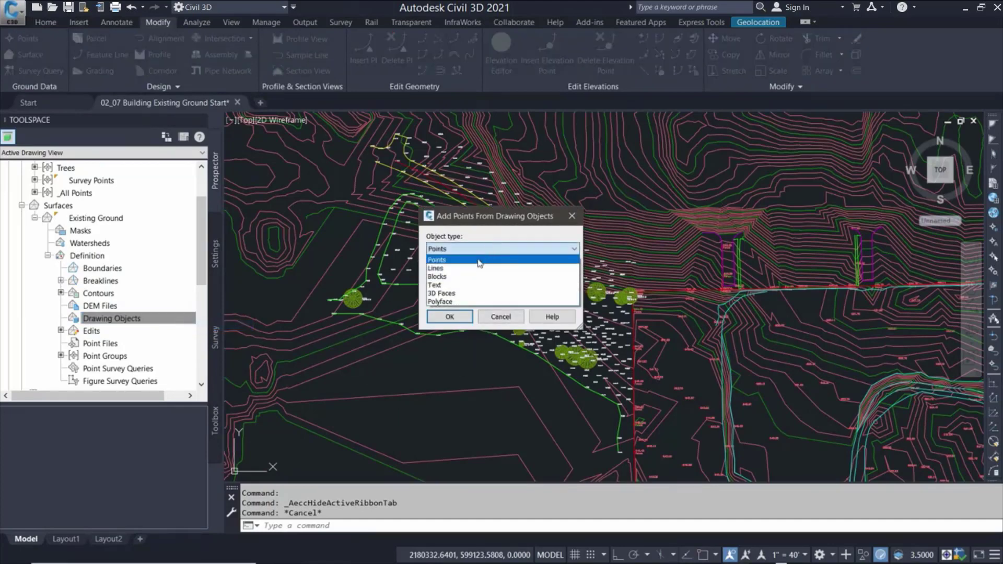
left_click(464, 286)
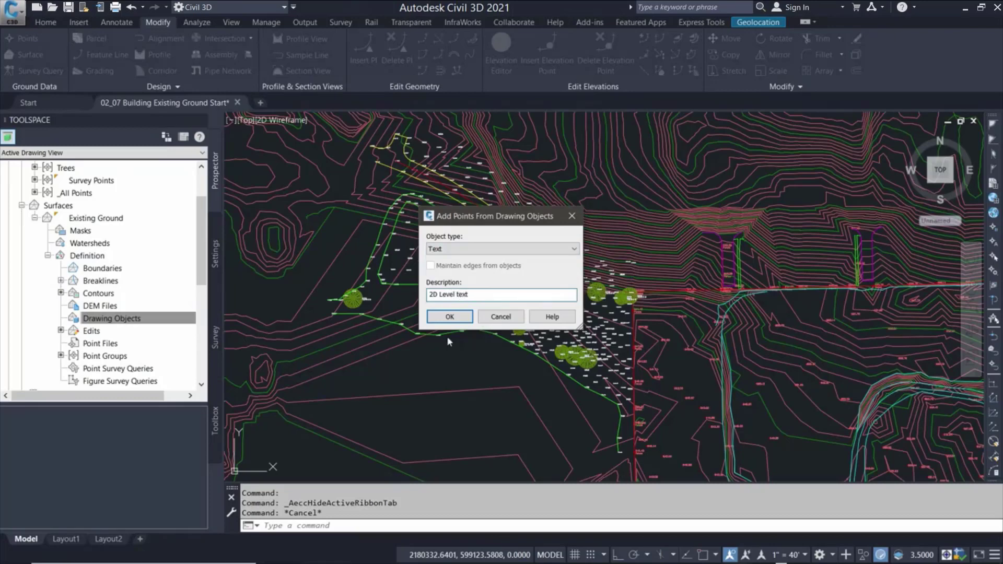
left_click(449, 316)
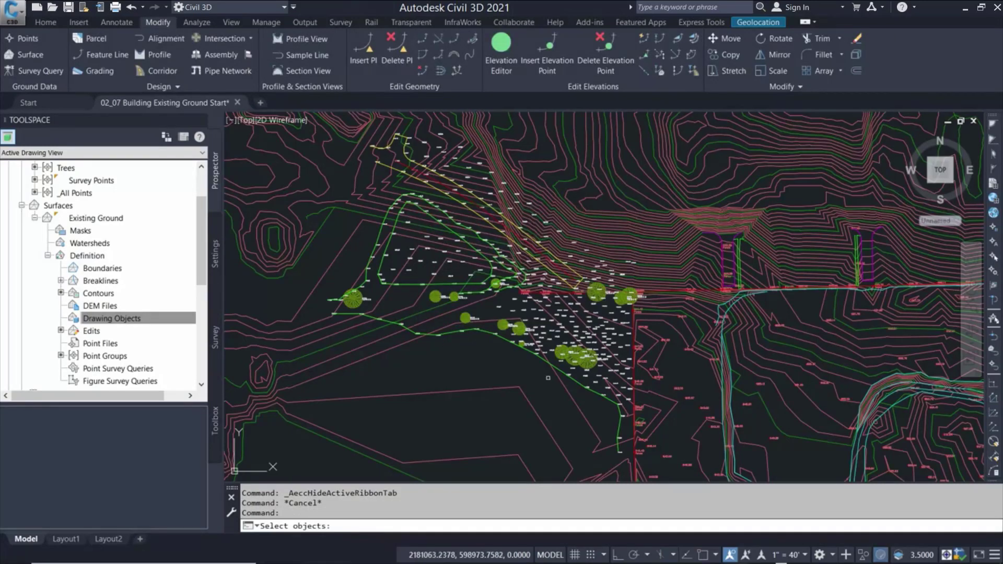
- Select all the 2D survey level texts with crossing windows, including those at the northern end, and add them to the surface
left_click(686, 150)
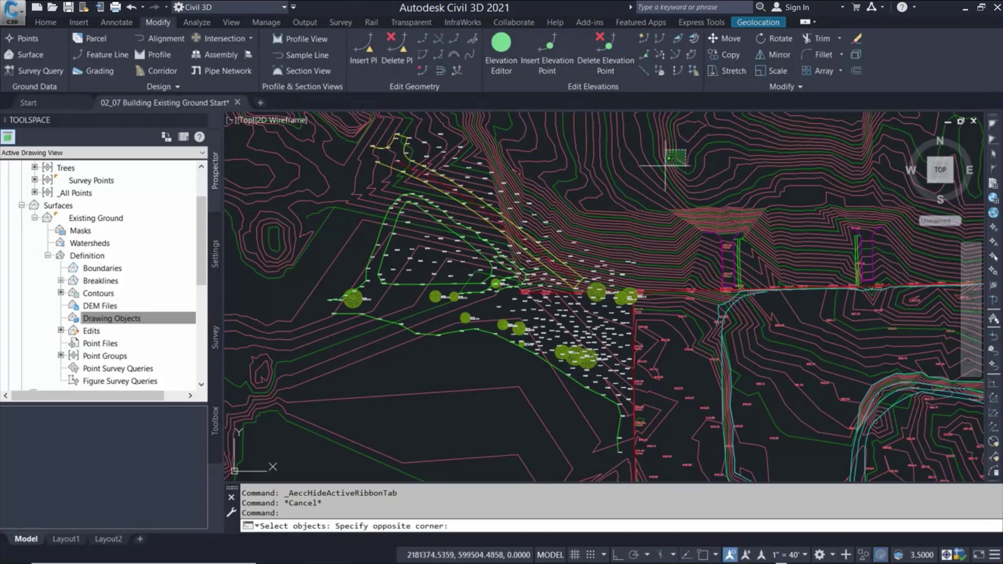
left_click(274, 472)
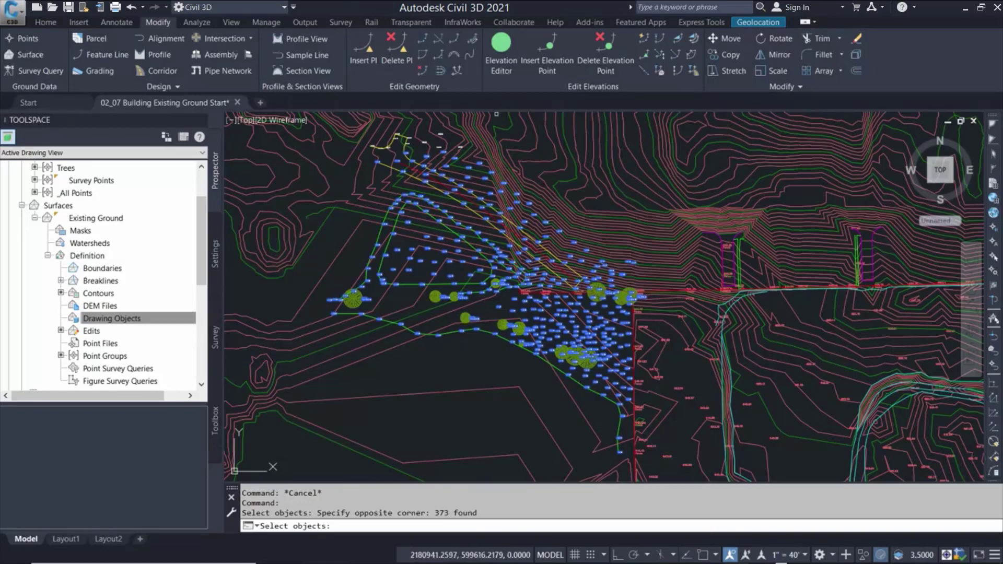
double_click(502, 120)
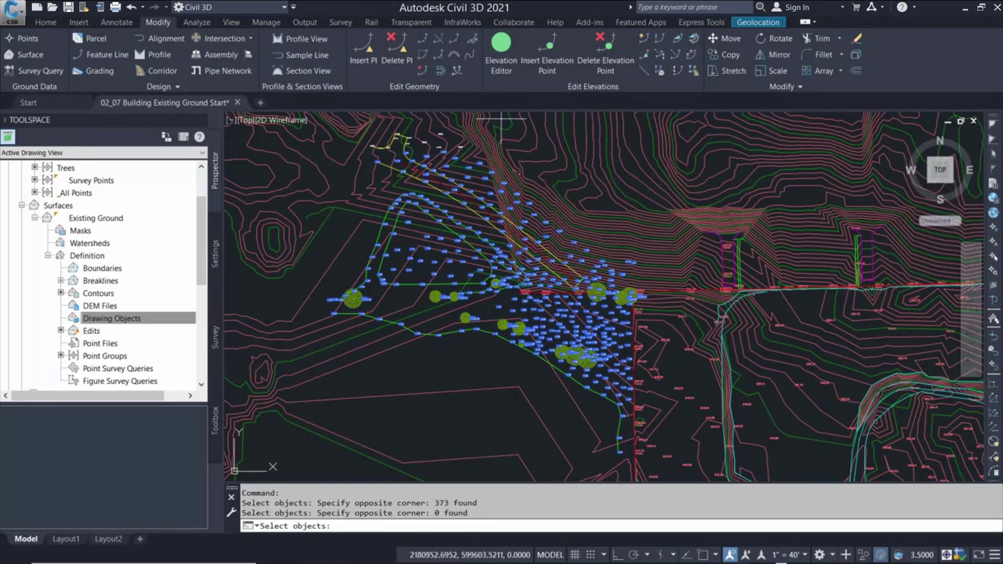
left_click(403, 154)
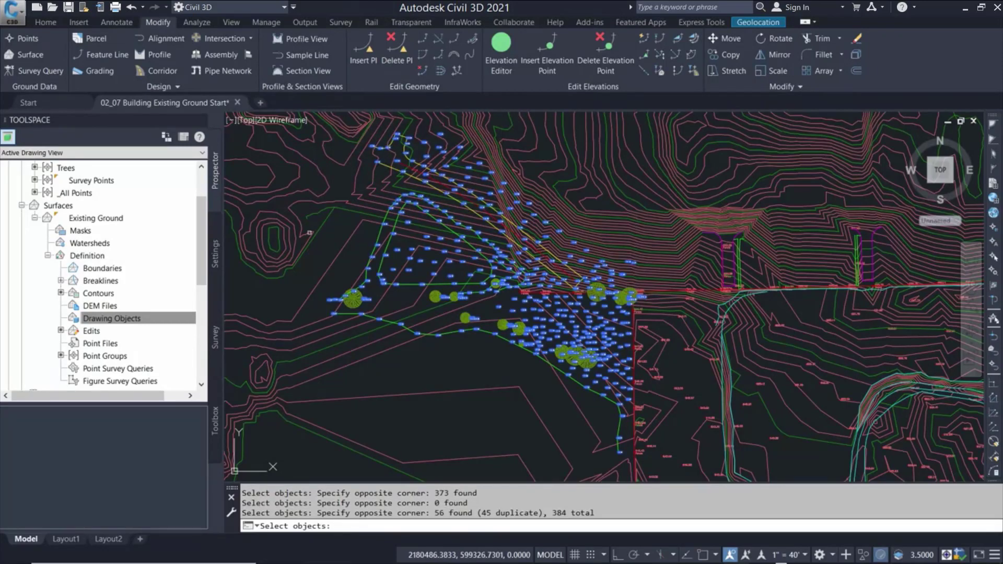
key("Return")
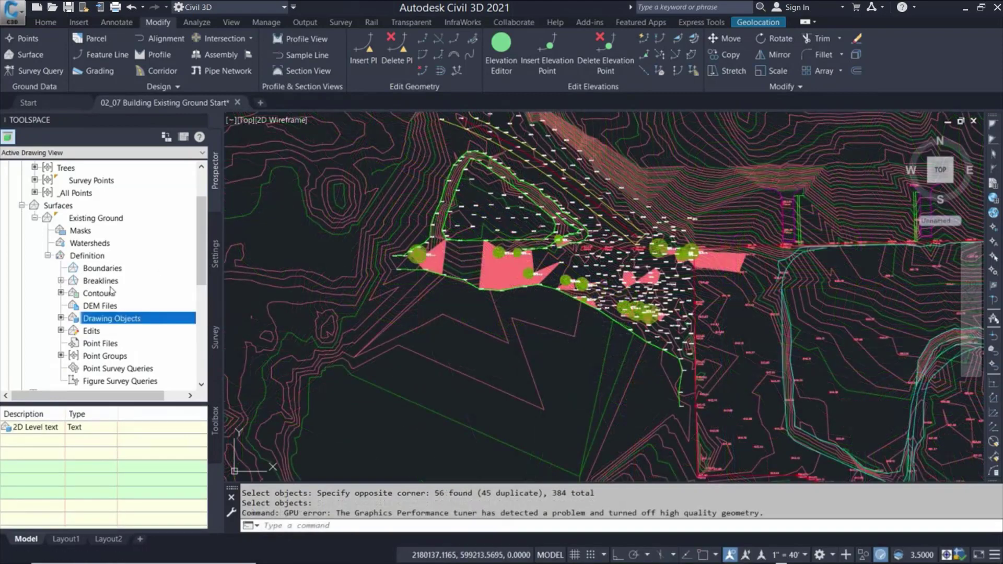
- Start adding breaklines to the Existing Ground definition with the description 2D Survey and type Proximity
left_click(108, 281)
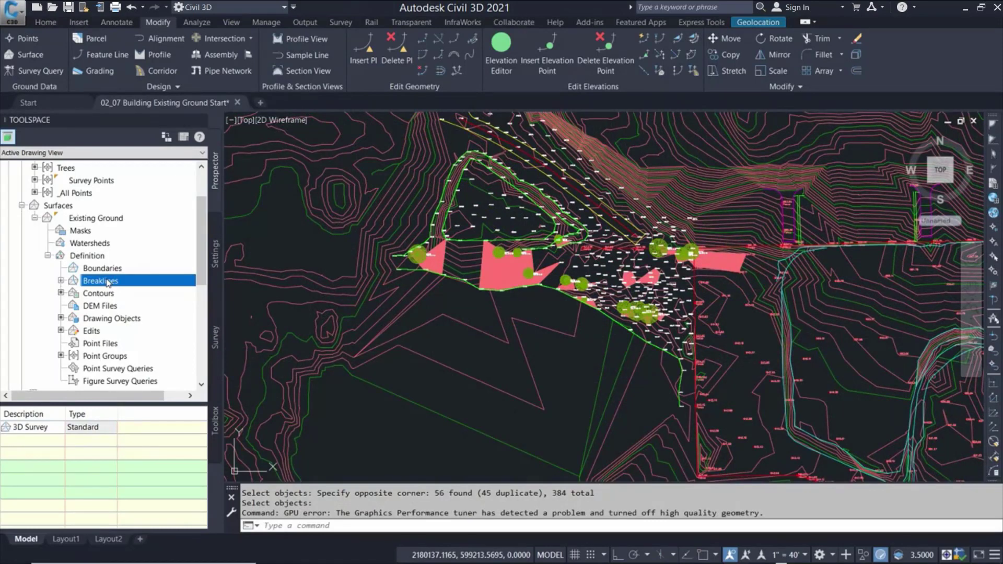
right_click(107, 282)
left_click(128, 286)
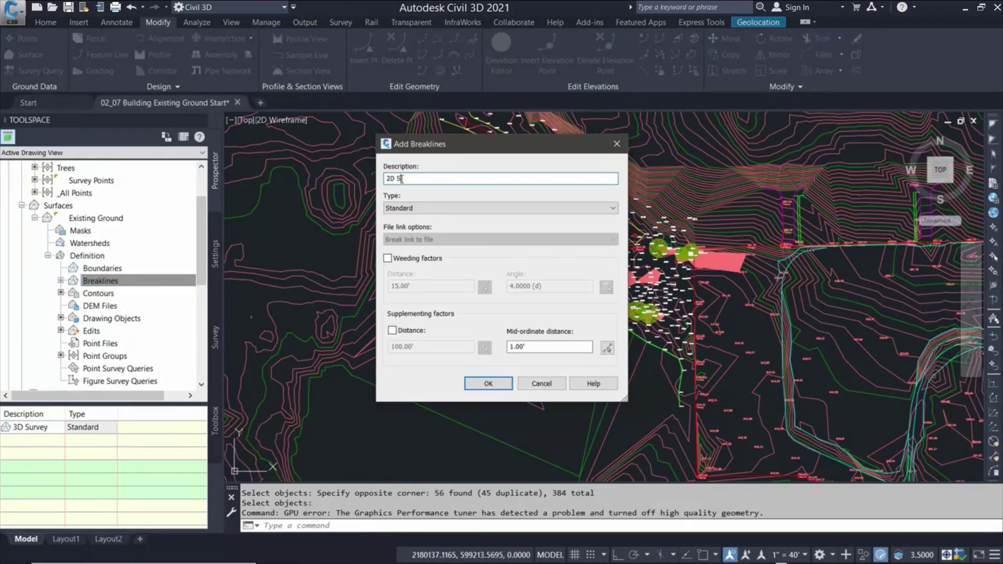
left_click(412, 208)
left_click(420, 228)
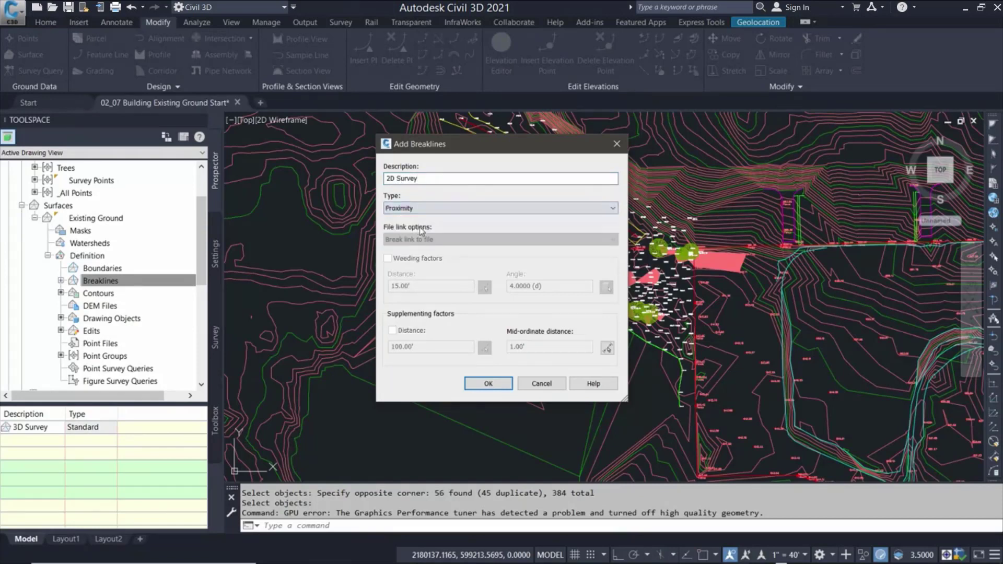
left_click(488, 384)
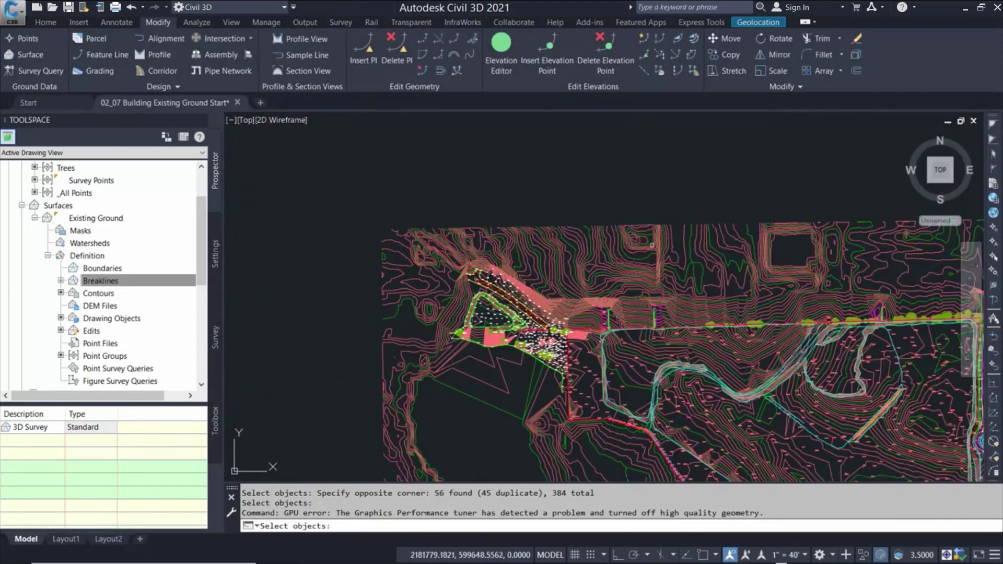
- Select the 2D survey linework with a crossing window to add it as breaklines to the surface, then dismiss the event list
left_click(667, 203)
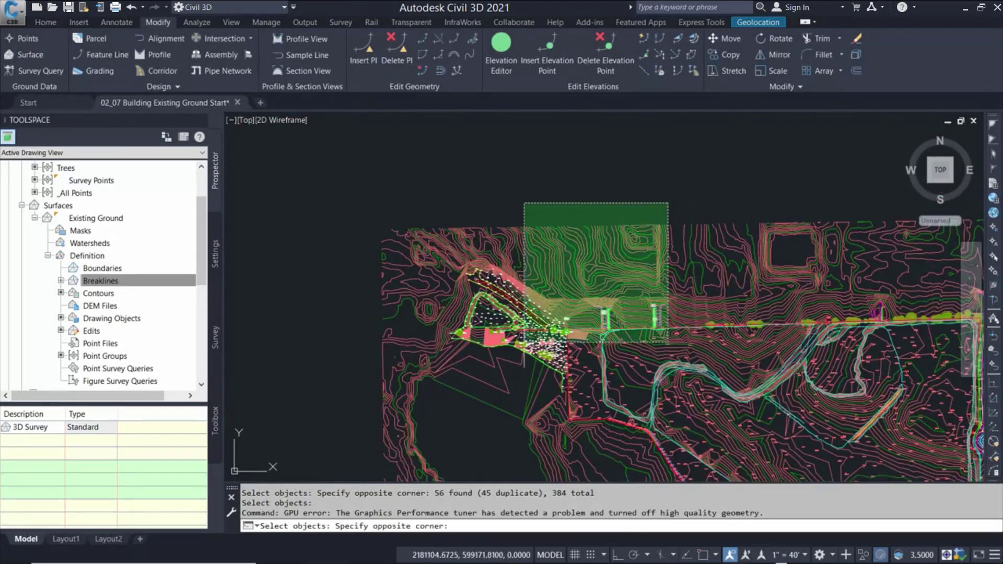
left_click(387, 405)
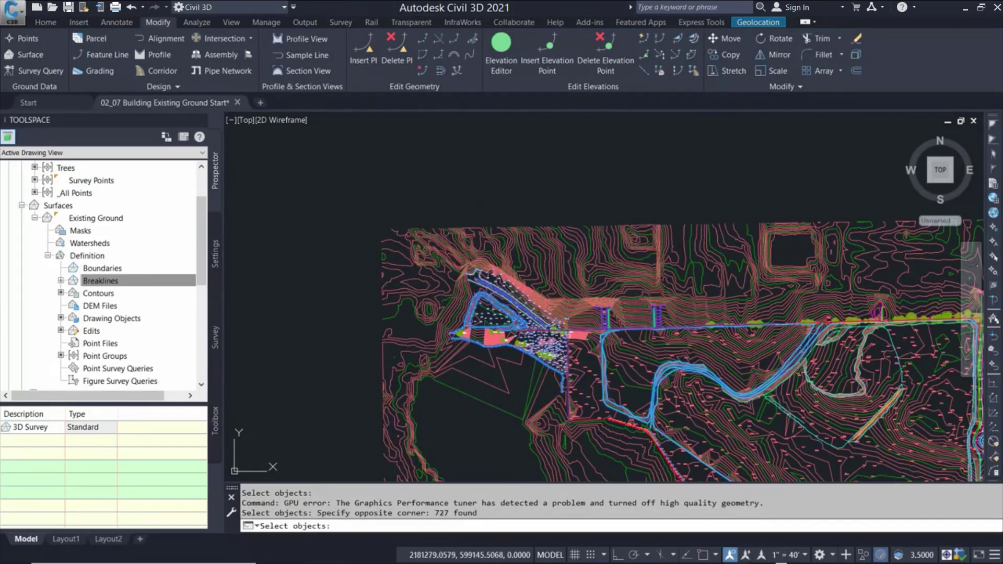
scroll(552, 347, "up", 4)
key("Return")
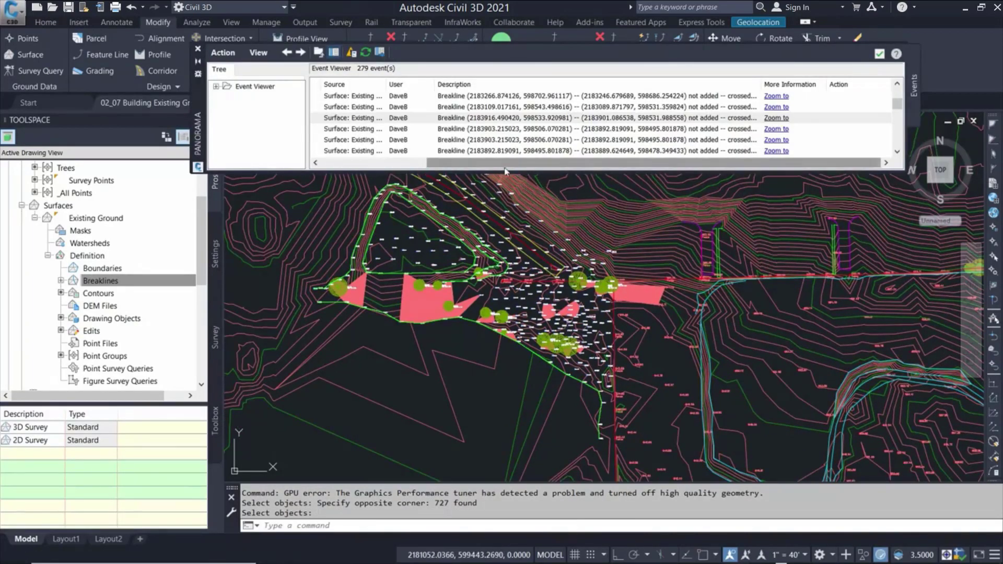
left_click(199, 50)
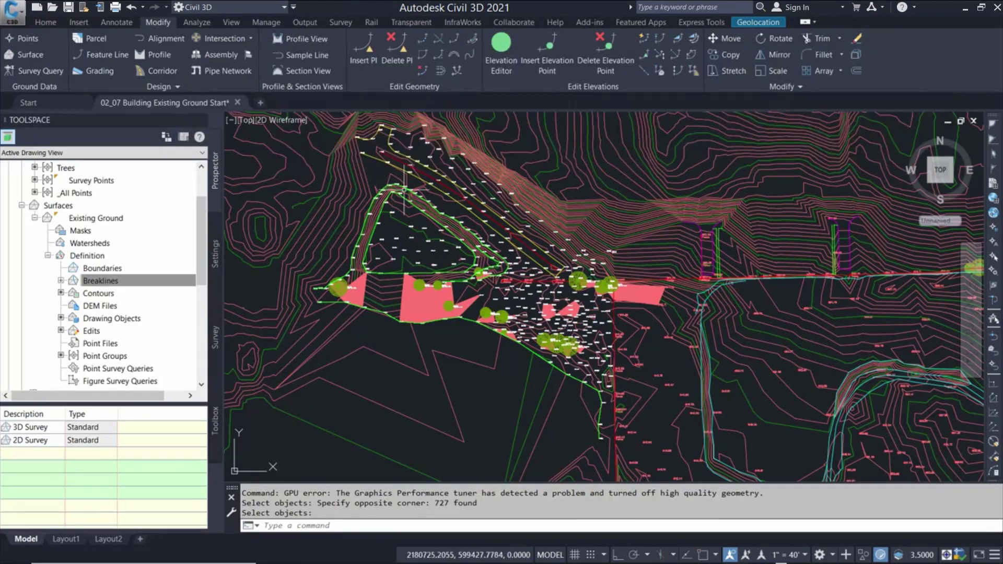
- Inspect the Existing Ground surface around the triangular survey area, then view the whole surface tilted in 3D in the Object Viewer
scroll(439, 209, "up", 4)
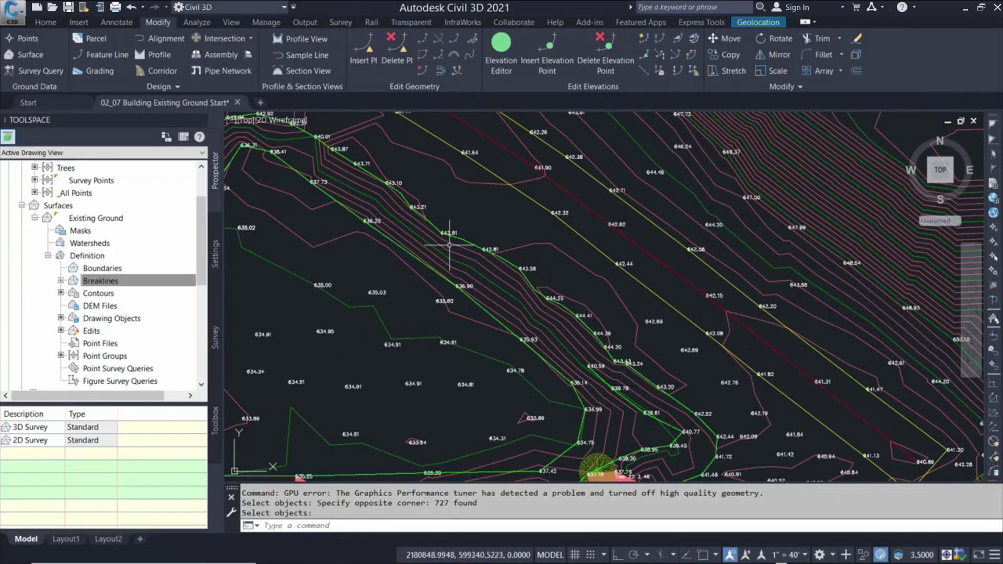
scroll(454, 206, "down", 5)
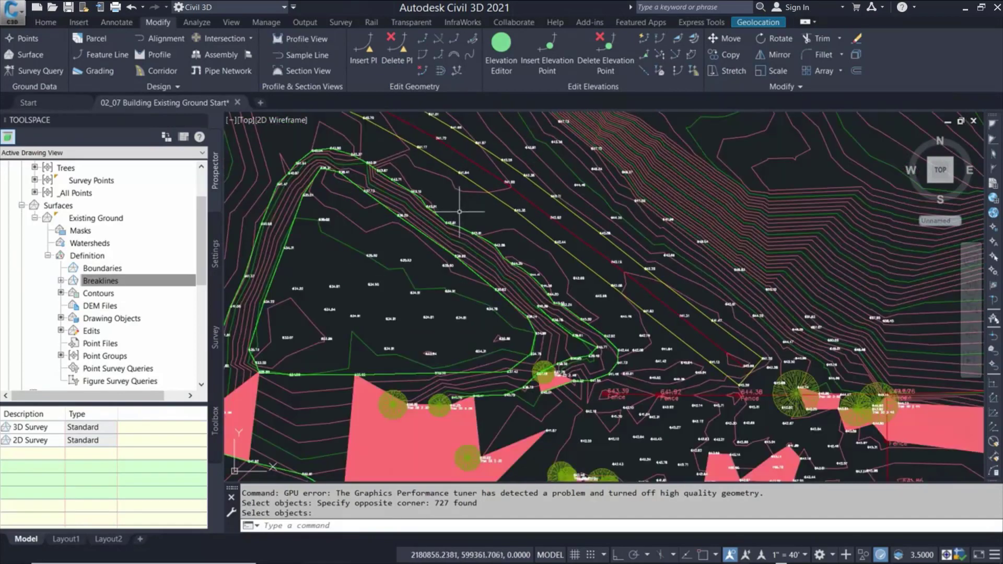
left_click(458, 209)
right_click(565, 236)
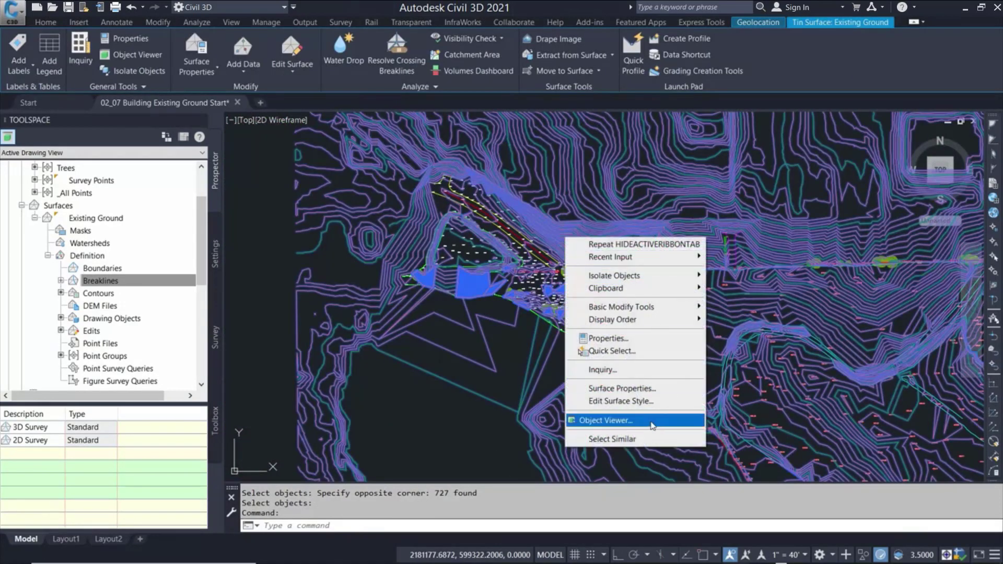
left_click(634, 416)
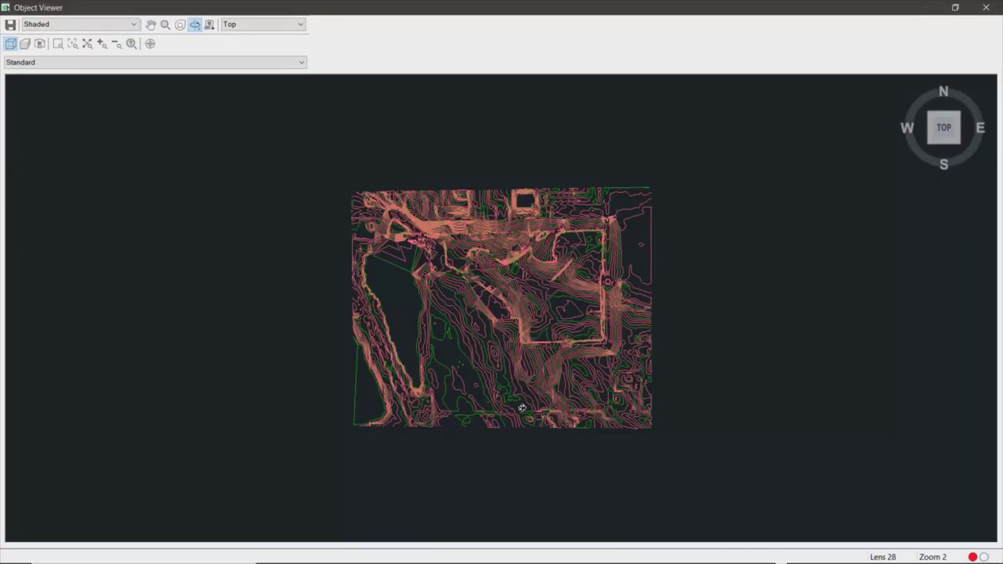
mouse_move(518, 399)
left_mouse_down()
mouse_move(549, 193)
mouse_move(555, 282)
left_mouse_up()
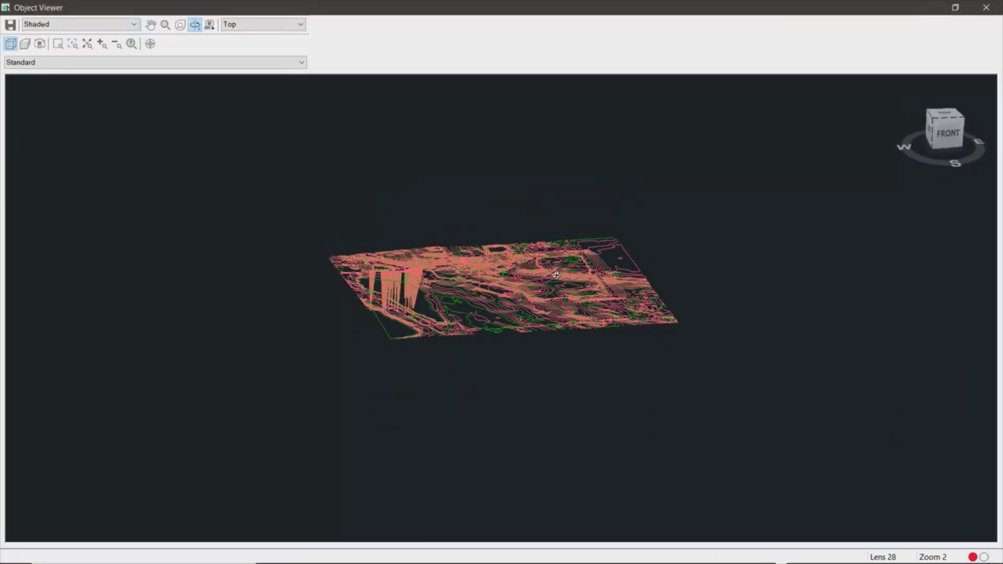
scroll(514, 284, "up", 6)
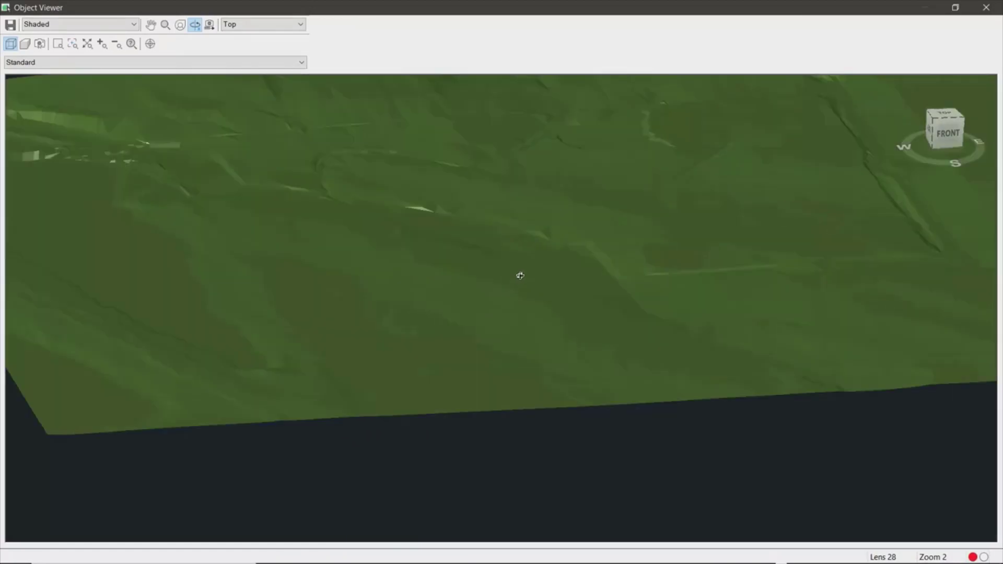
left_click_drag(520, 275, 386, 338)
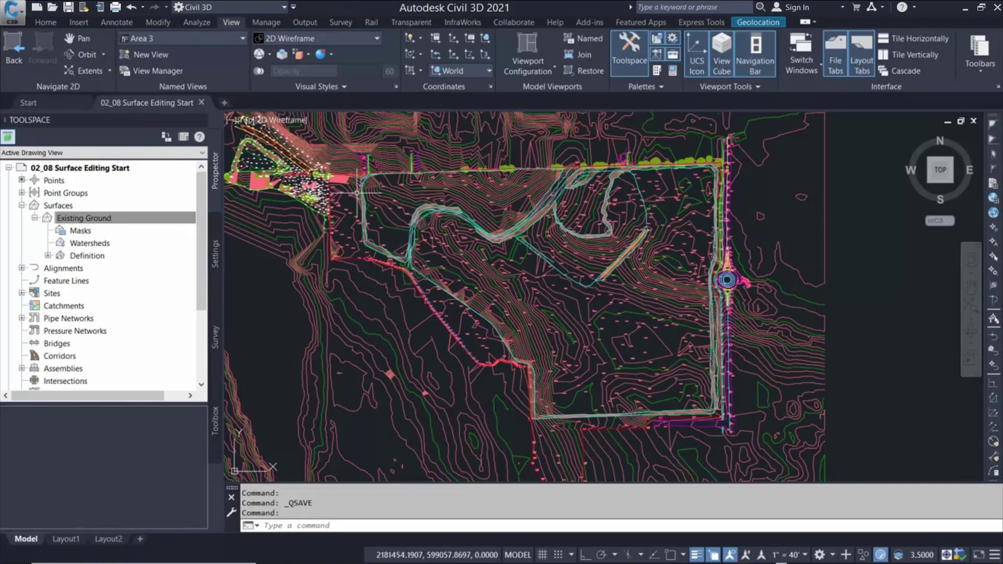
- Restore the named view Area 1 and examine the surface contours at the insertion point of the Tree 14 1 18 label
middle_click_drag(374, 202, 576, 249)
scroll(484, 230, "up", 5)
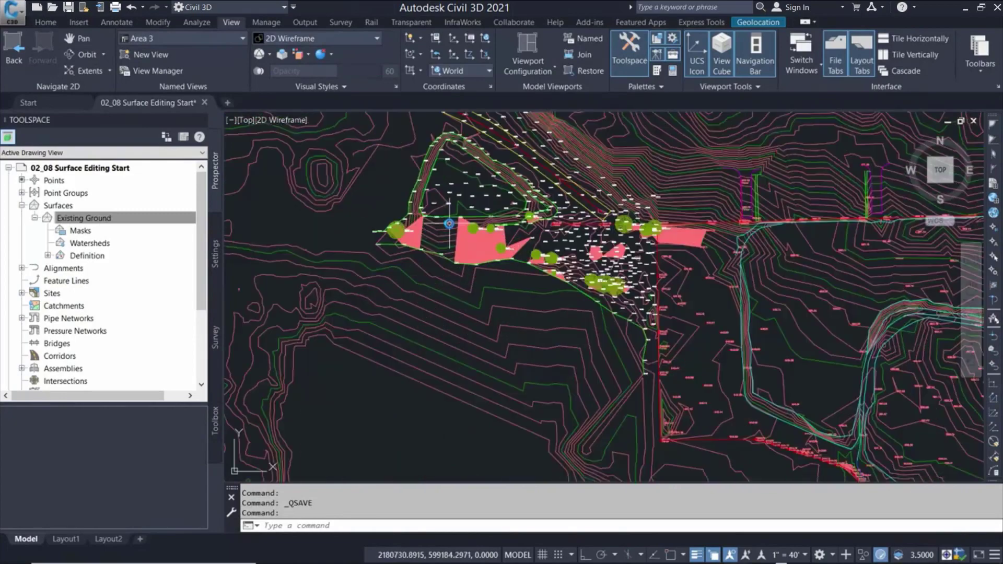
scroll(502, 233, "up", 2)
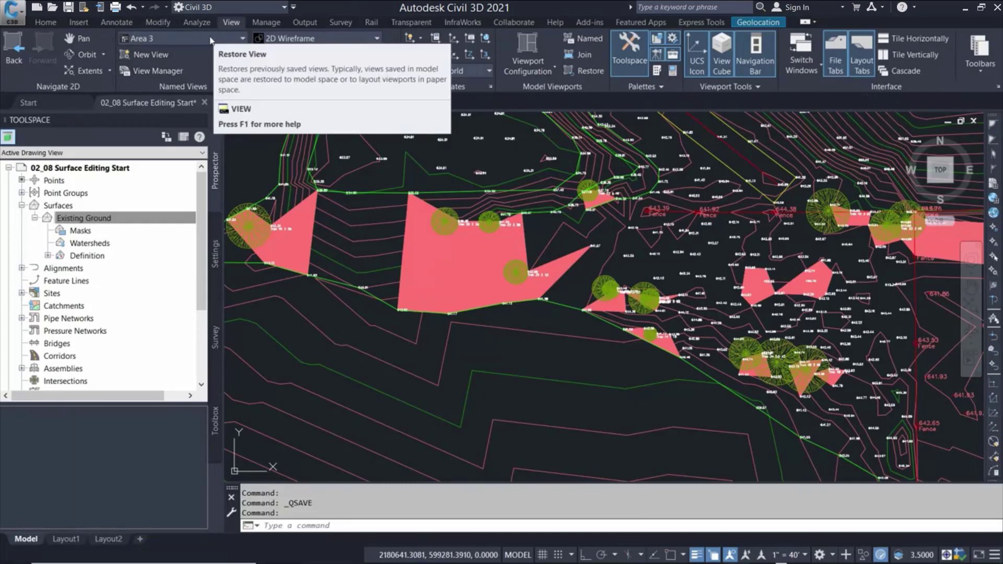
left_click(212, 39)
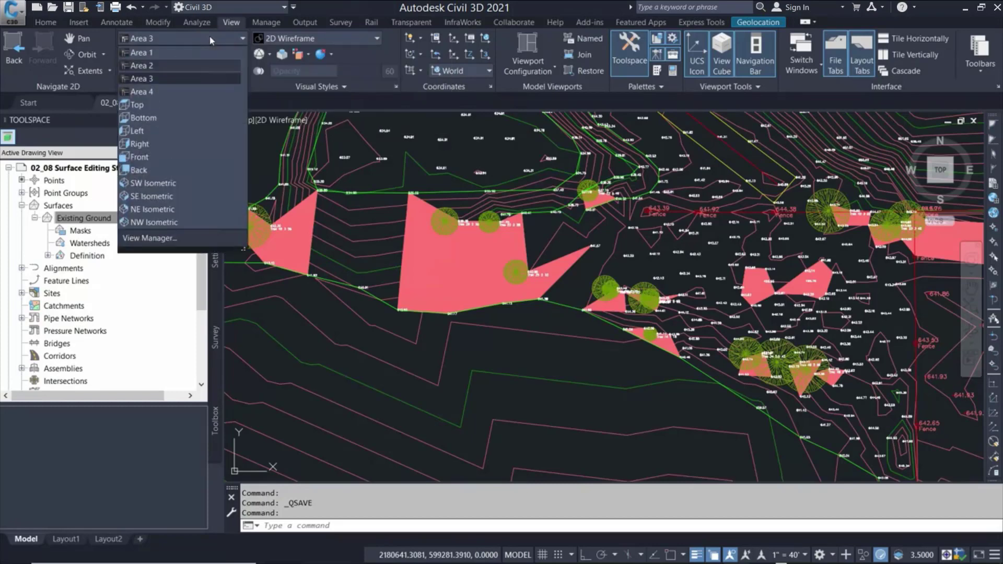
left_click(162, 52)
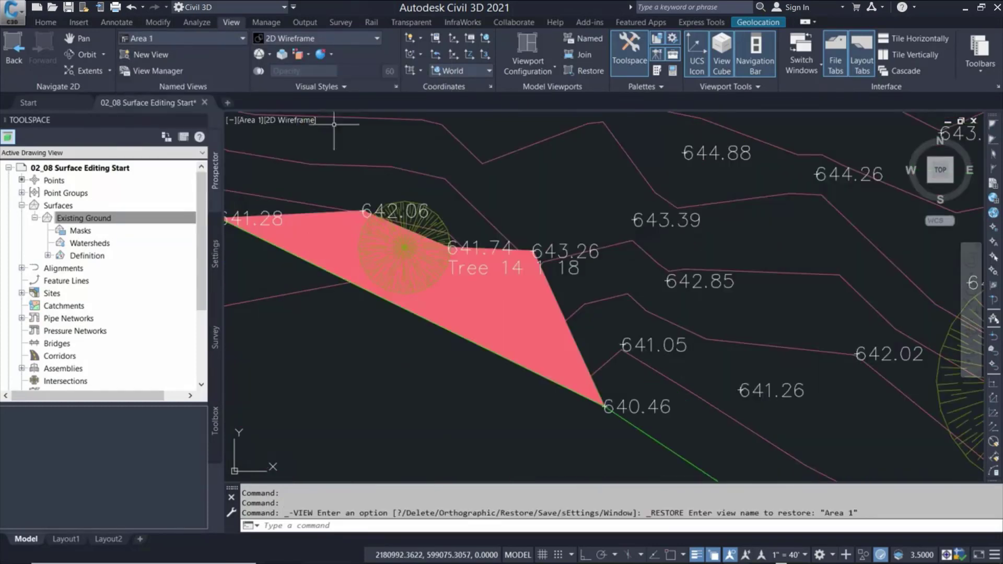
mouse_move(527, 193)
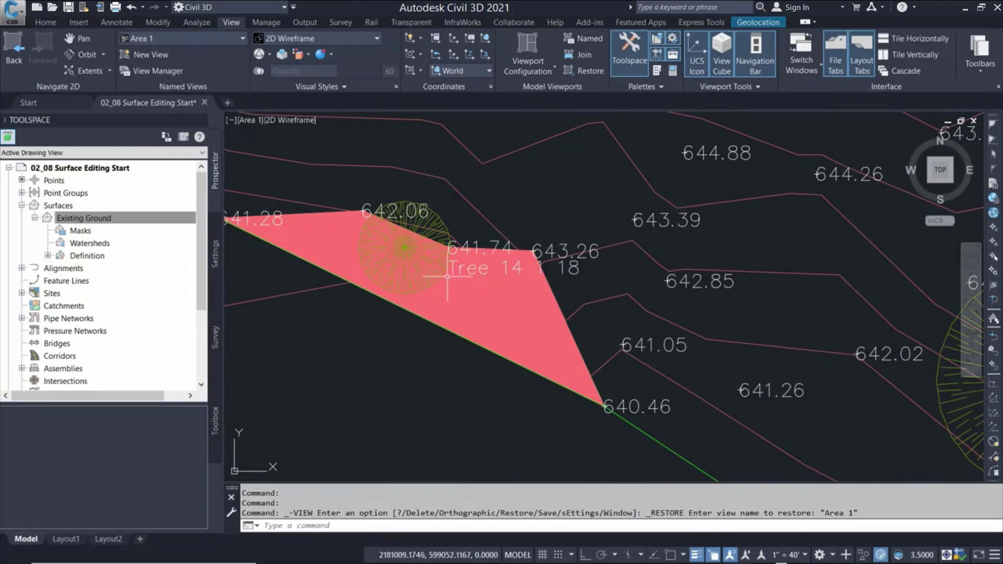
scroll(449, 276, "up", 5)
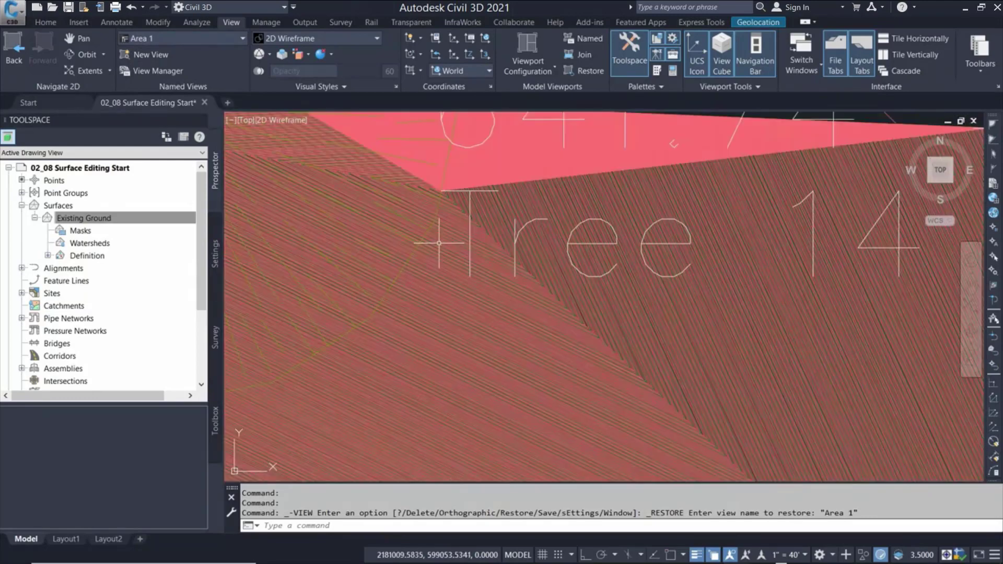
scroll(439, 245, "up", 3)
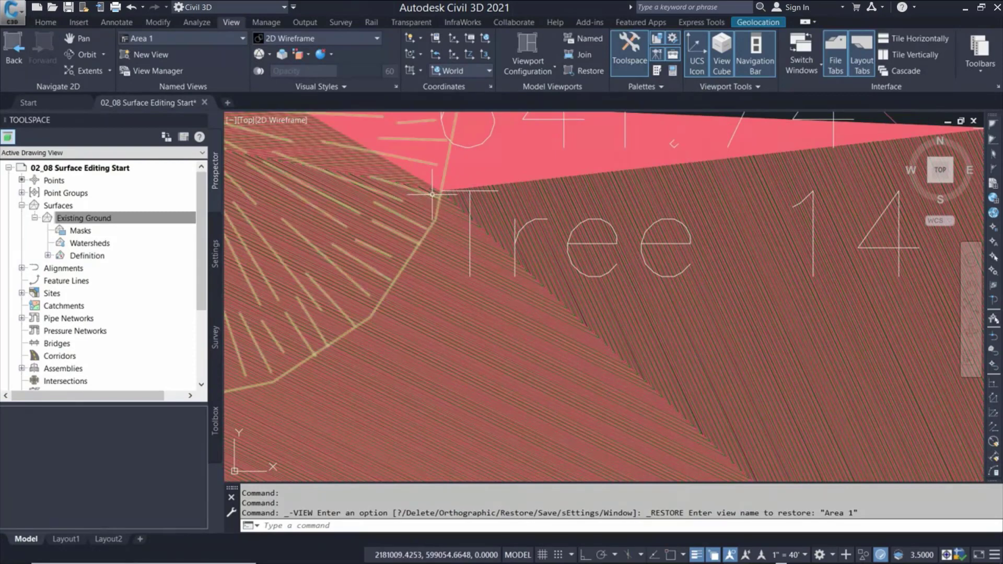
scroll(418, 167, "down", 2)
scroll(433, 192, "down", 4)
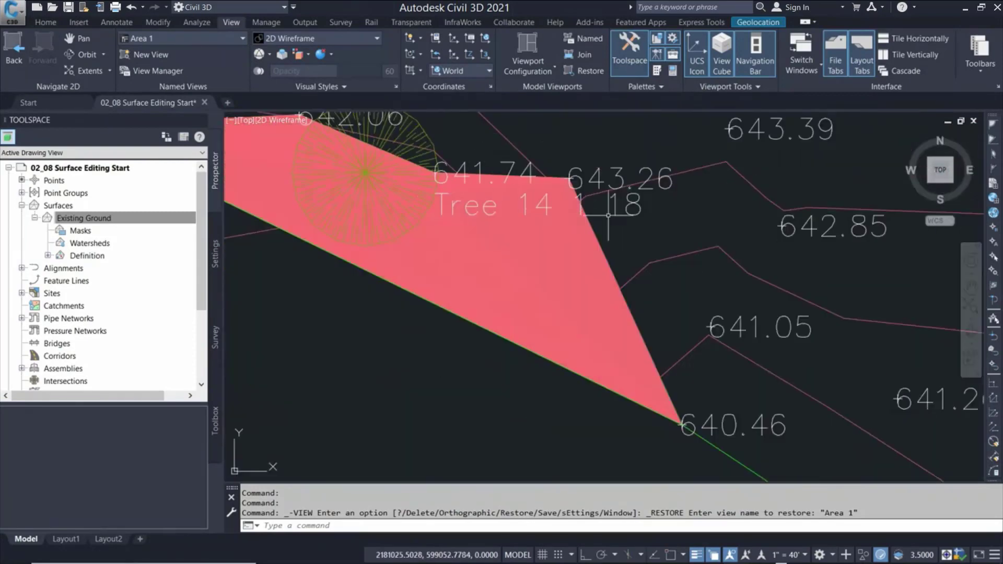
- Check the contents and Z position of the Tree 14 1 18 label in its properties, then close them and deselect the text
left_click(617, 209)
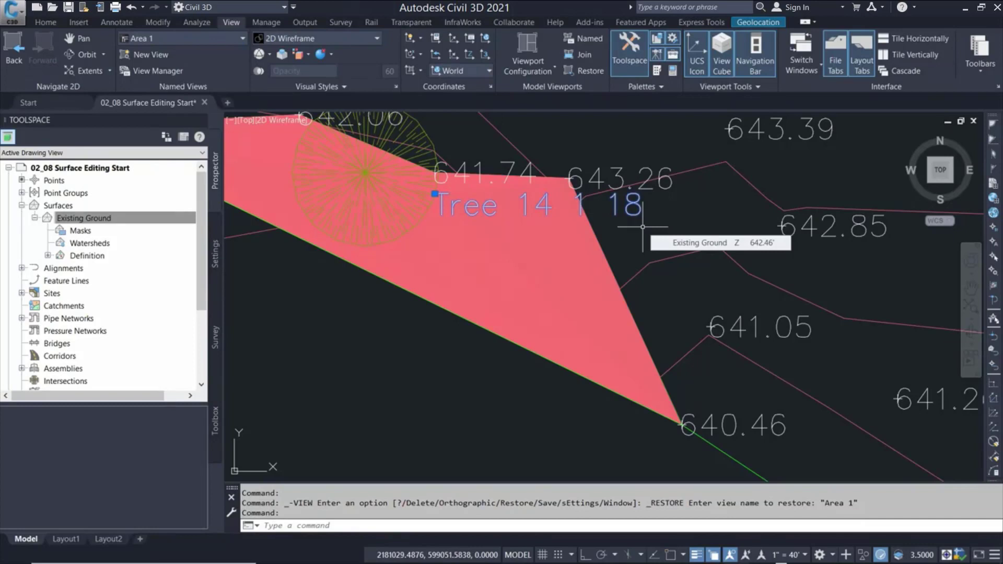
key("Escape")
left_click(633, 217)
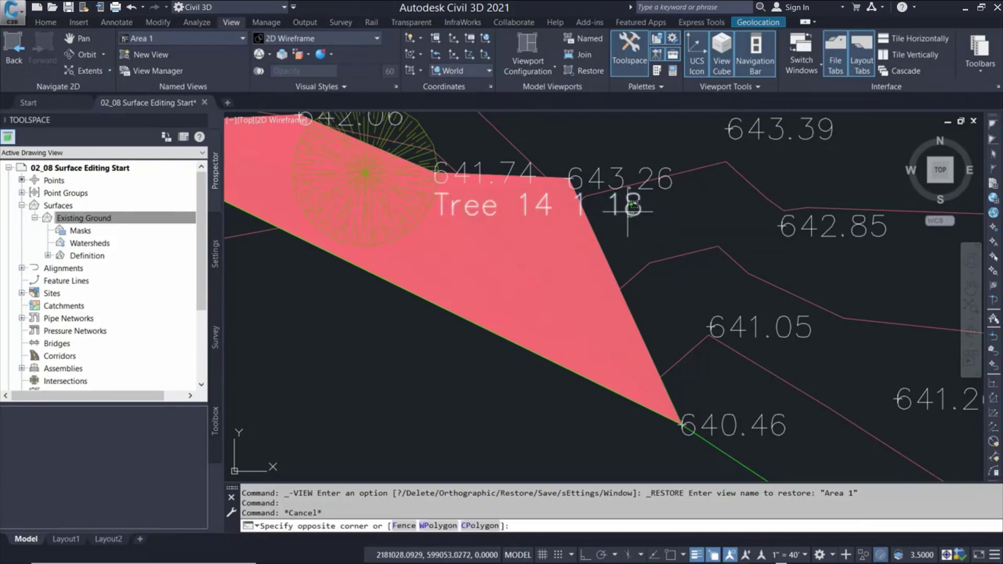
left_click(633, 205)
right_click(641, 211)
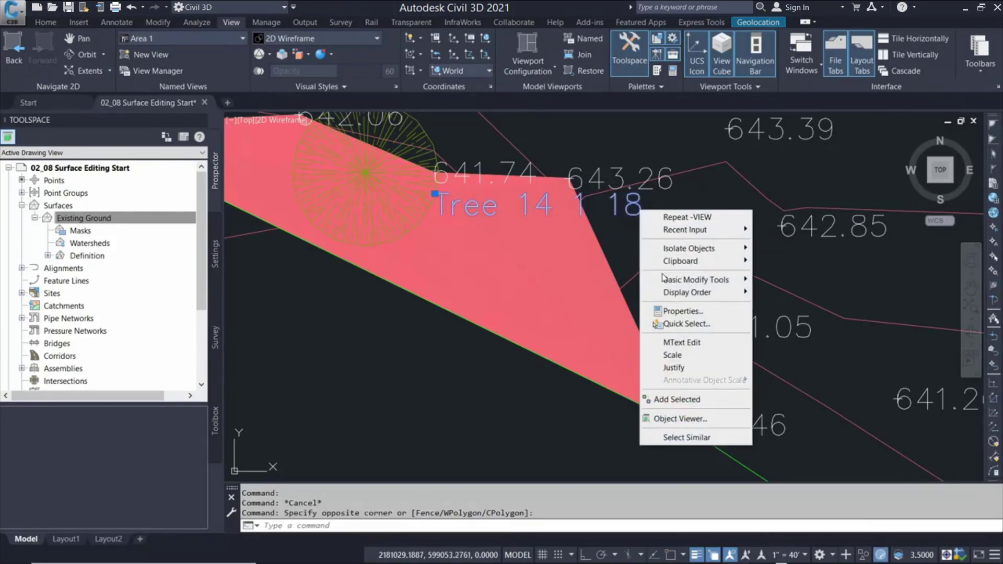
left_click(679, 310)
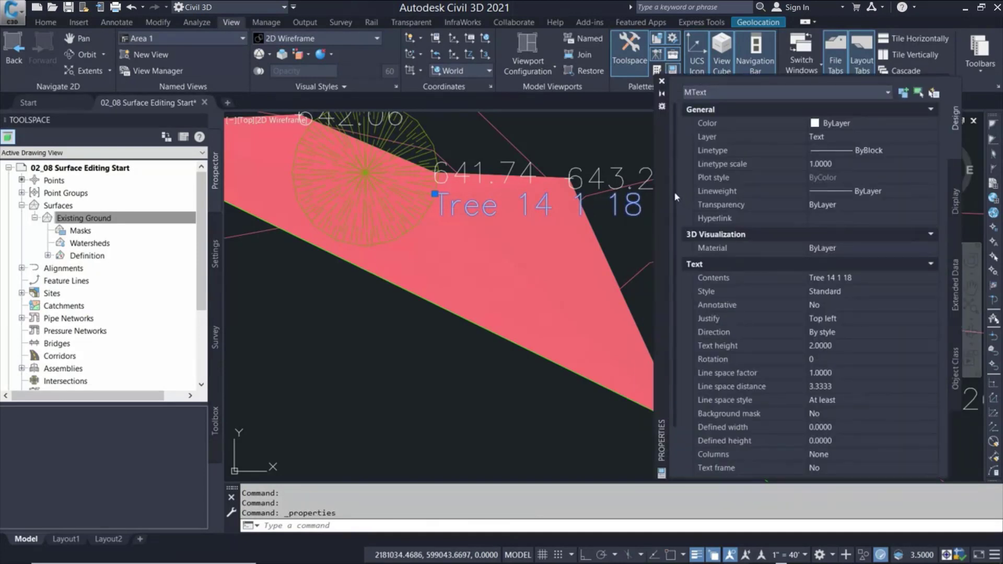
scroll(677, 273, "down", 3)
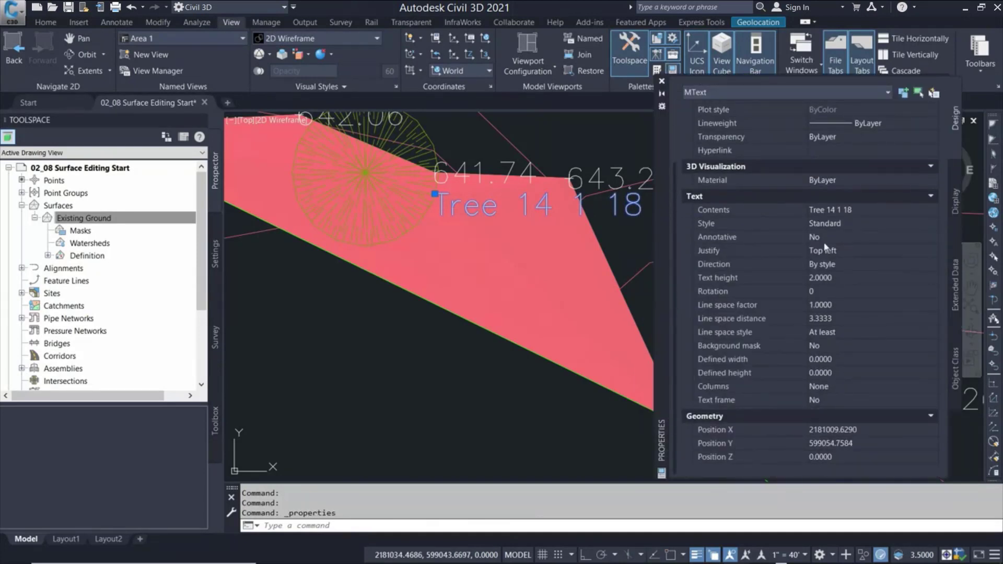
left_click(853, 210)
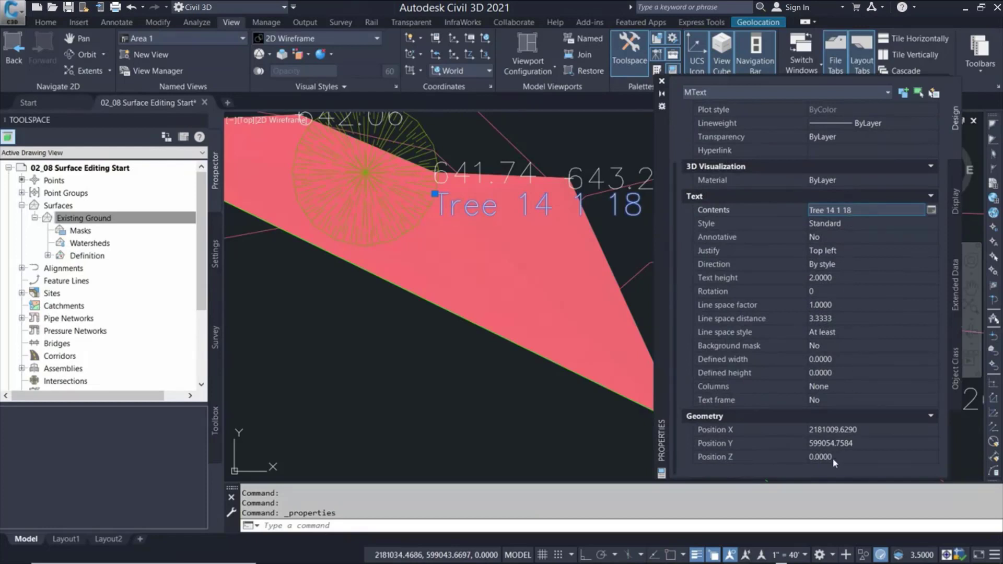
left_click(847, 458)
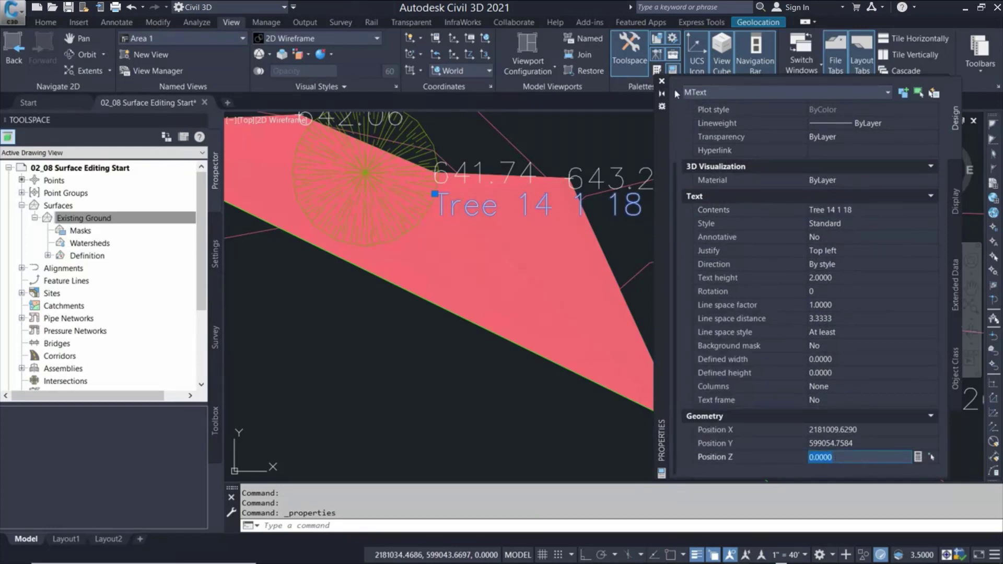
left_click(661, 82)
key("Escape")
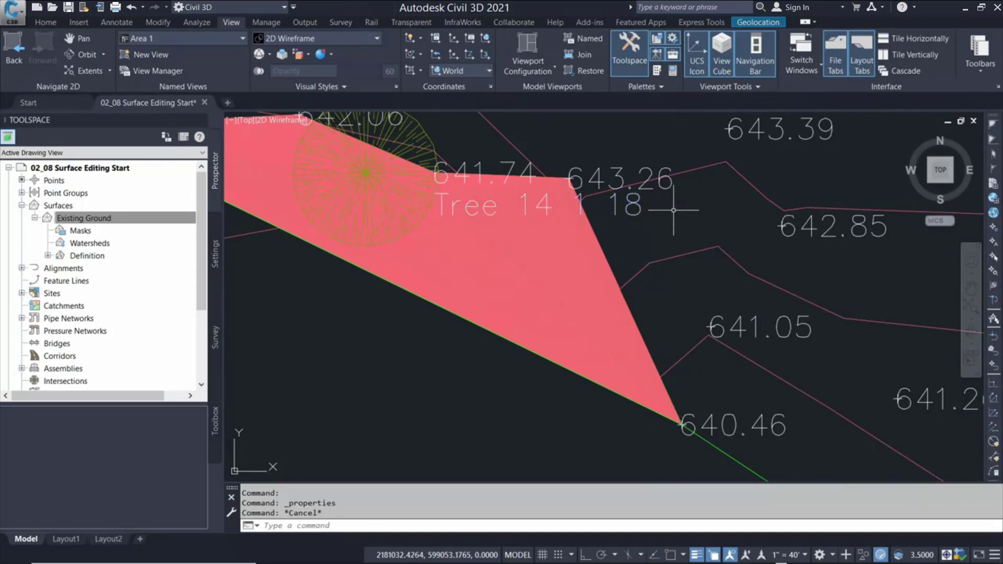
- Open the surface properties of Existing Ground and review the Build options in its definition
mouse_move(673, 210)
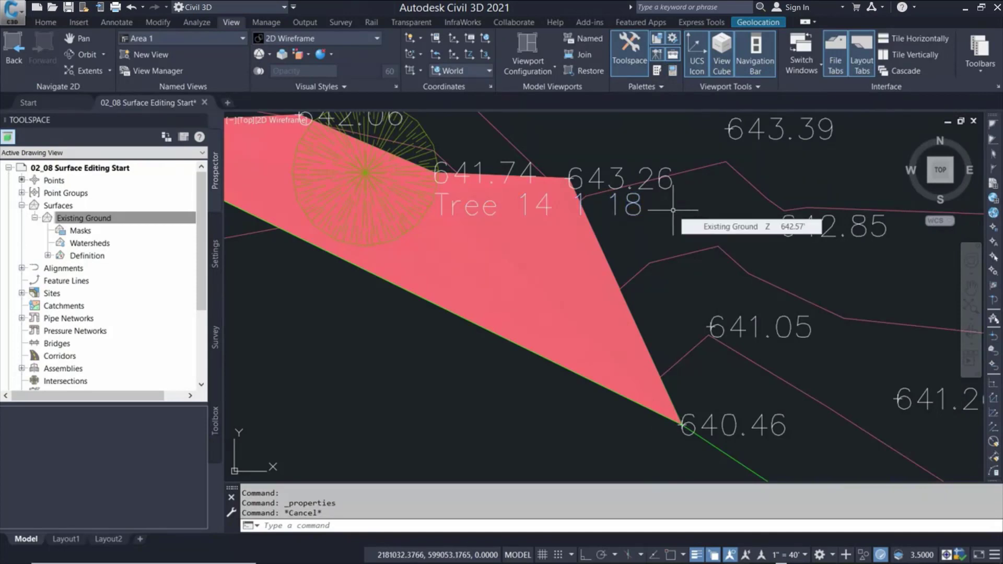
left_click(551, 237)
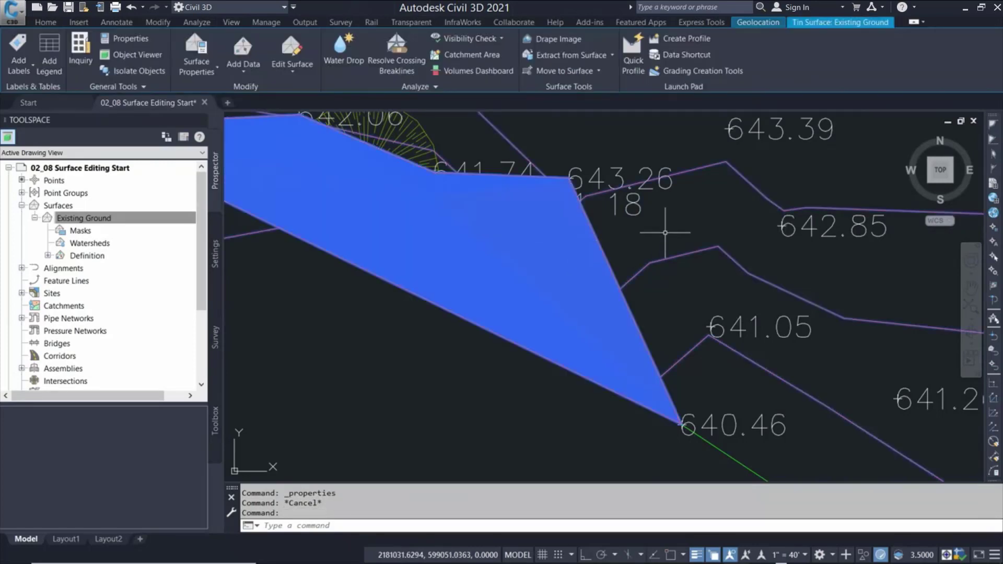
mouse_move(665, 233)
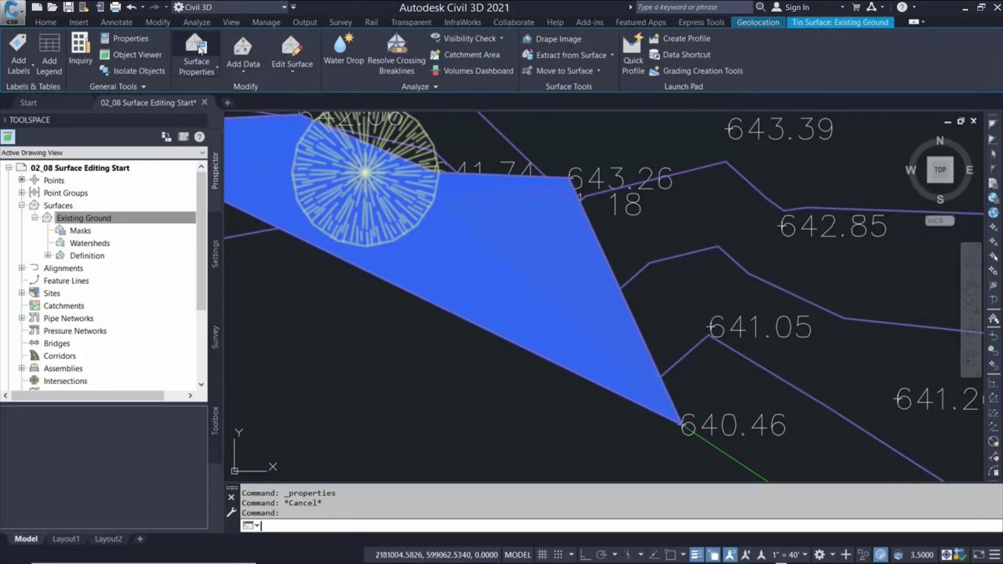
left_click(200, 49)
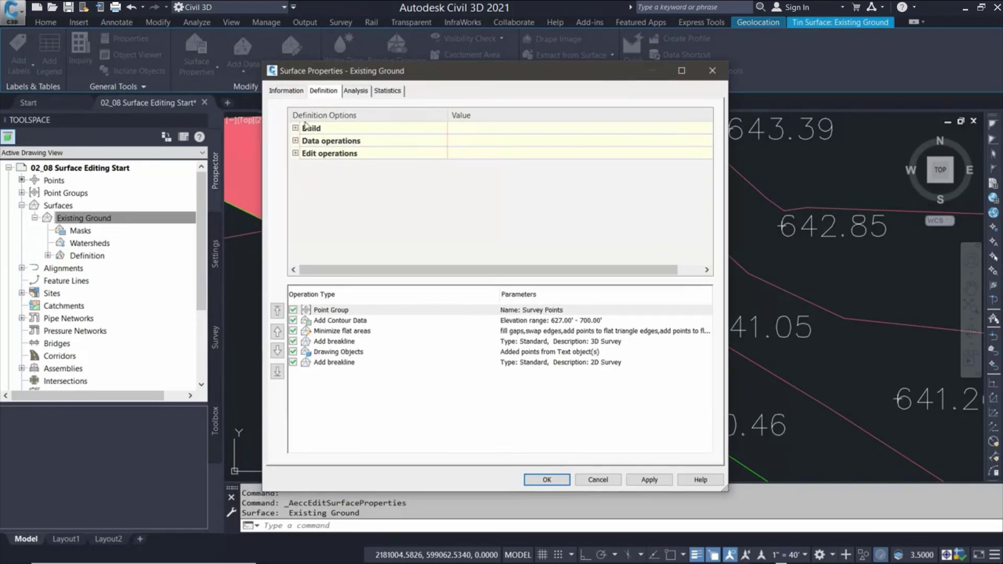
left_click(295, 128)
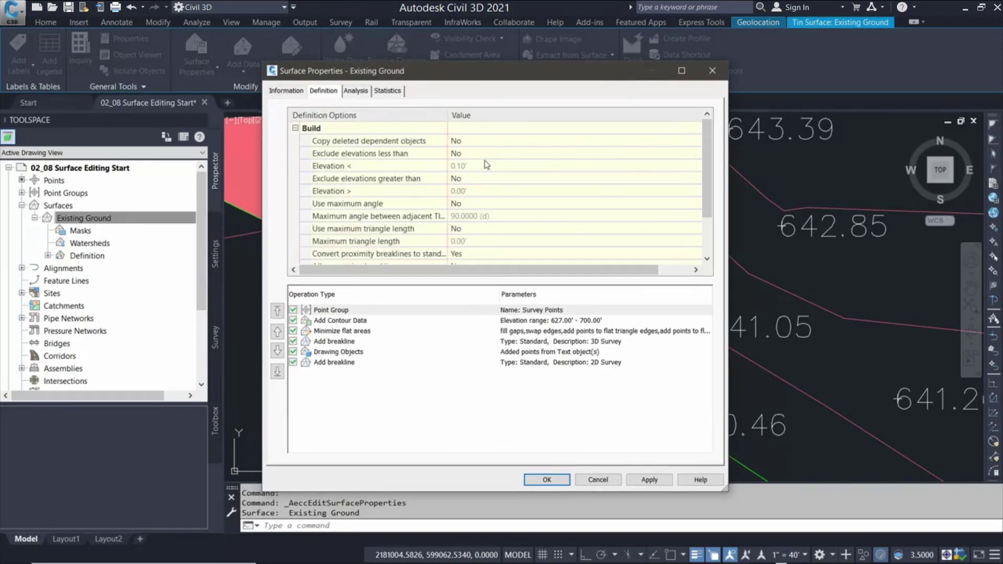
scroll(710, 166, "down", 1)
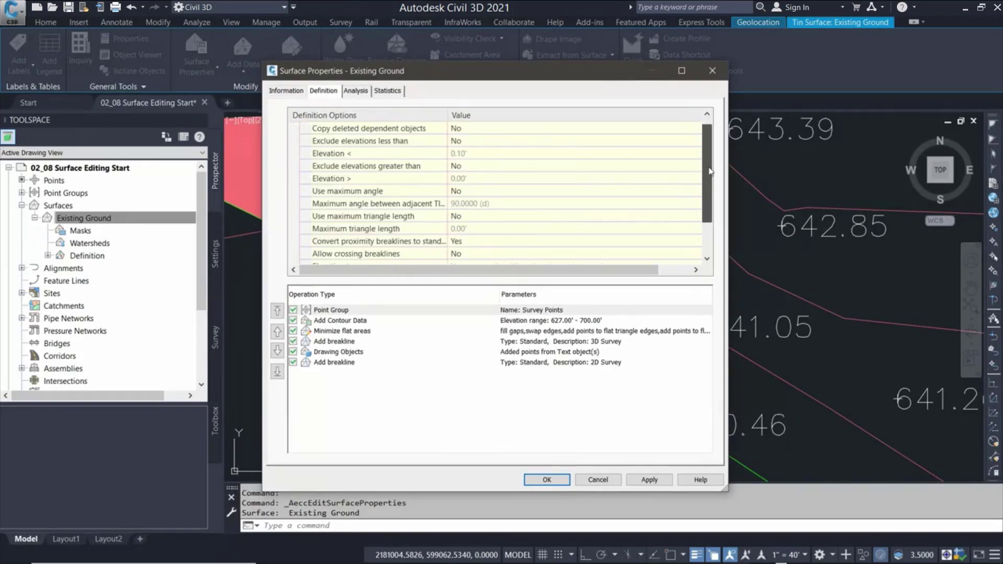
scroll(709, 165, "up", 1)
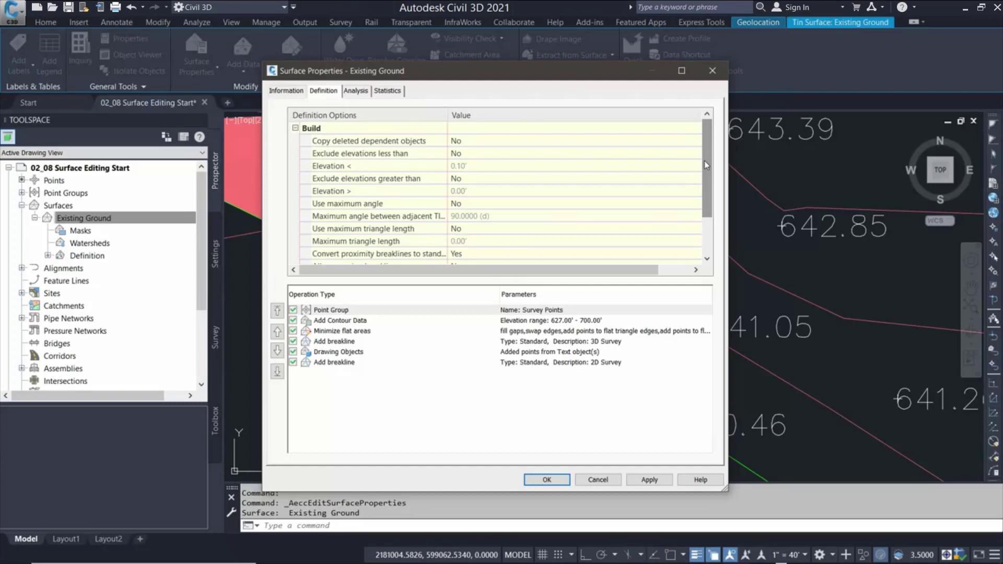
- Set Exclude elevations less than to Yes with the 0.10' threshold, and rebuild the Existing Ground surface
left_click(407, 156)
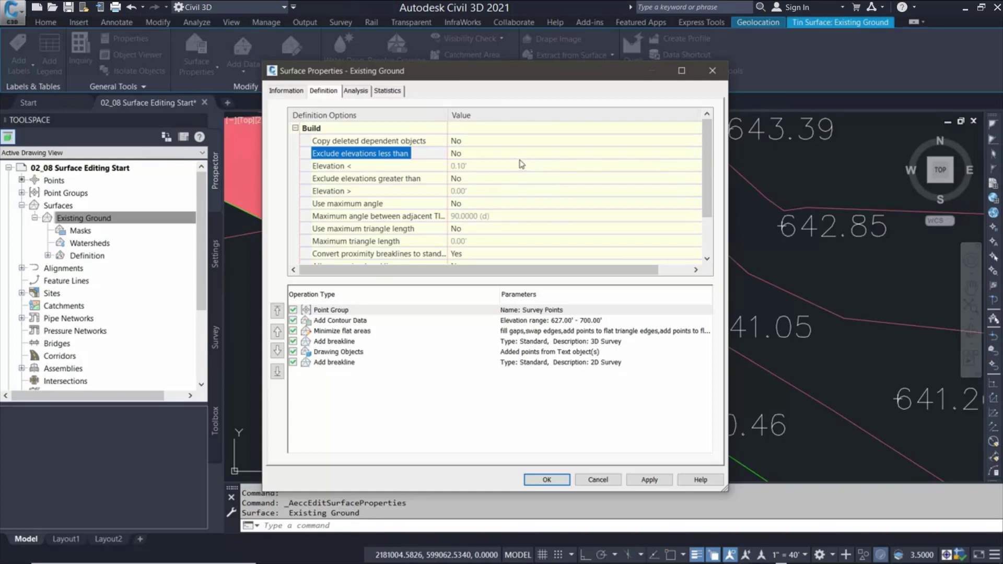
left_click(475, 158)
left_click(475, 158)
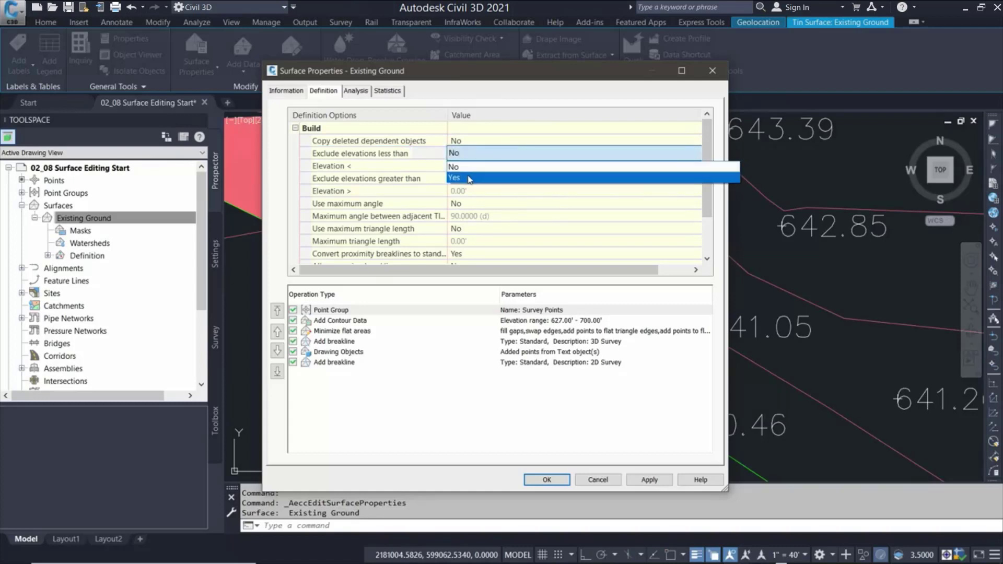
left_click(470, 180)
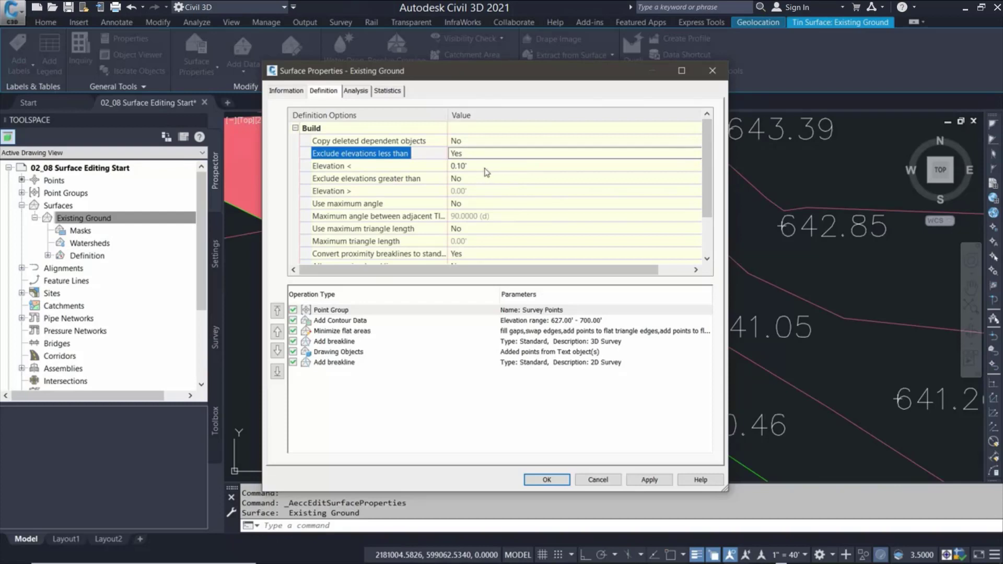
left_click(486, 167)
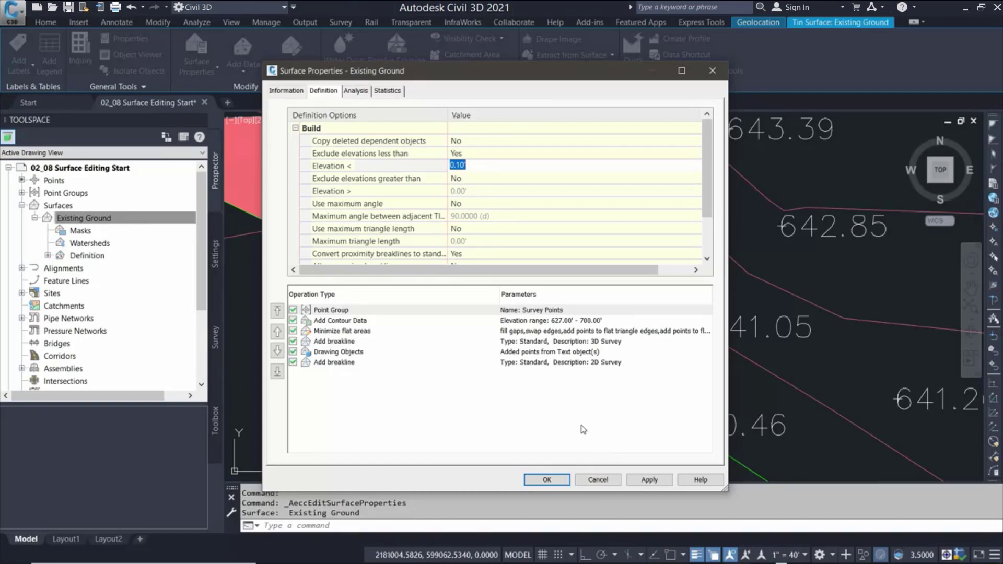
key("Tab")
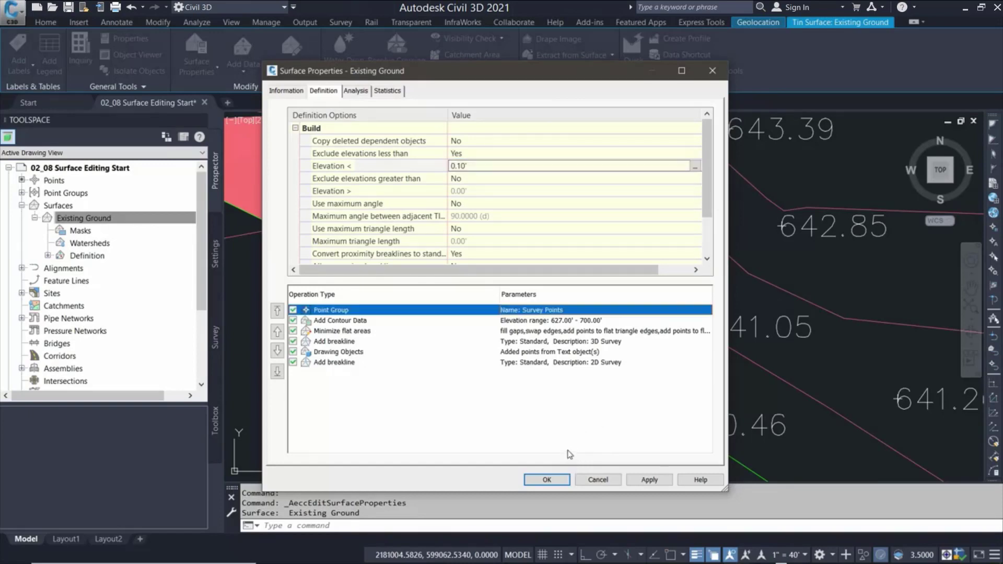
left_click(547, 479)
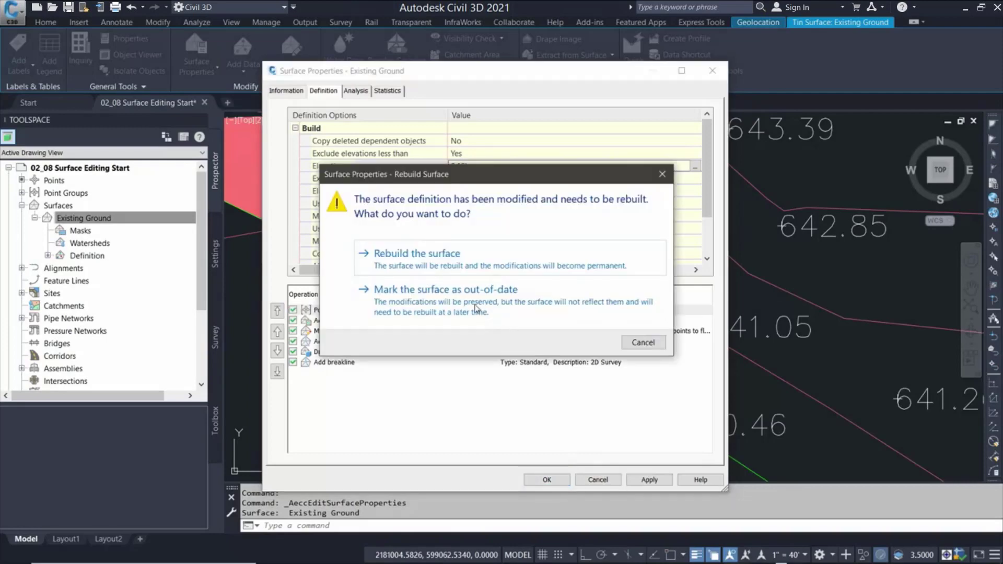
left_click(458, 265)
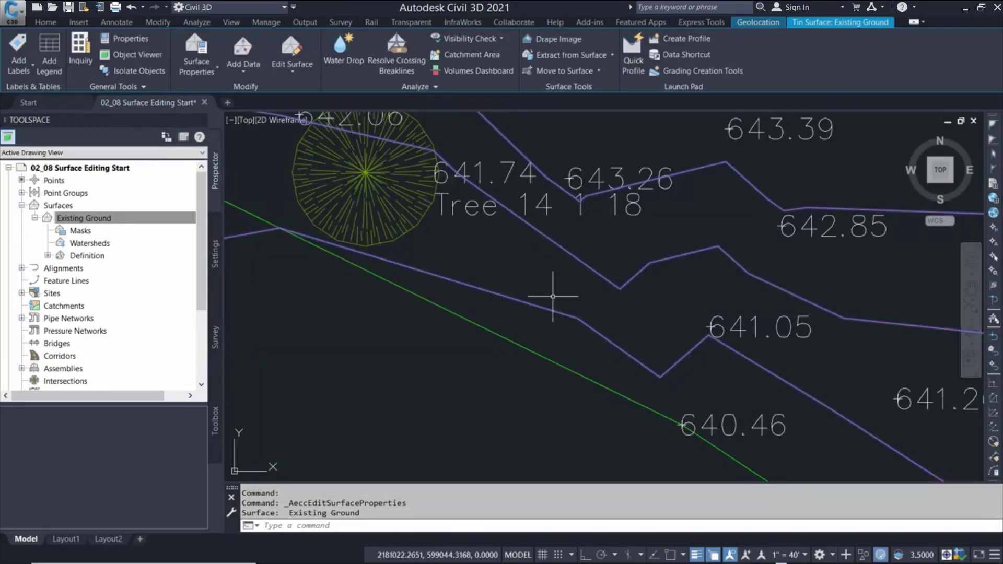
- Undo the last view changes and restore the named view Area 2 to examine the surface around the 195.95 and 195.78 labels
key("ctrl+z")
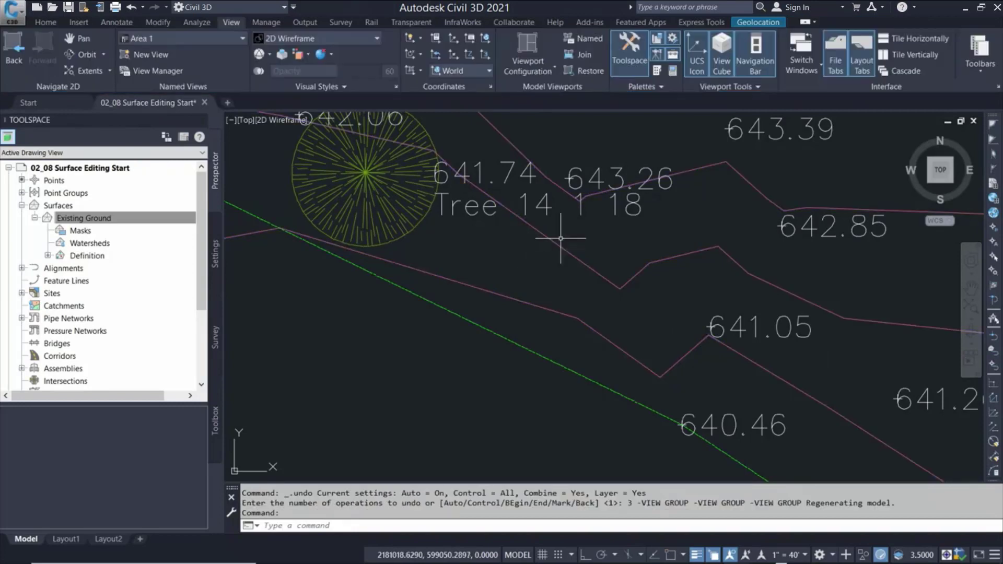
left_click(243, 39)
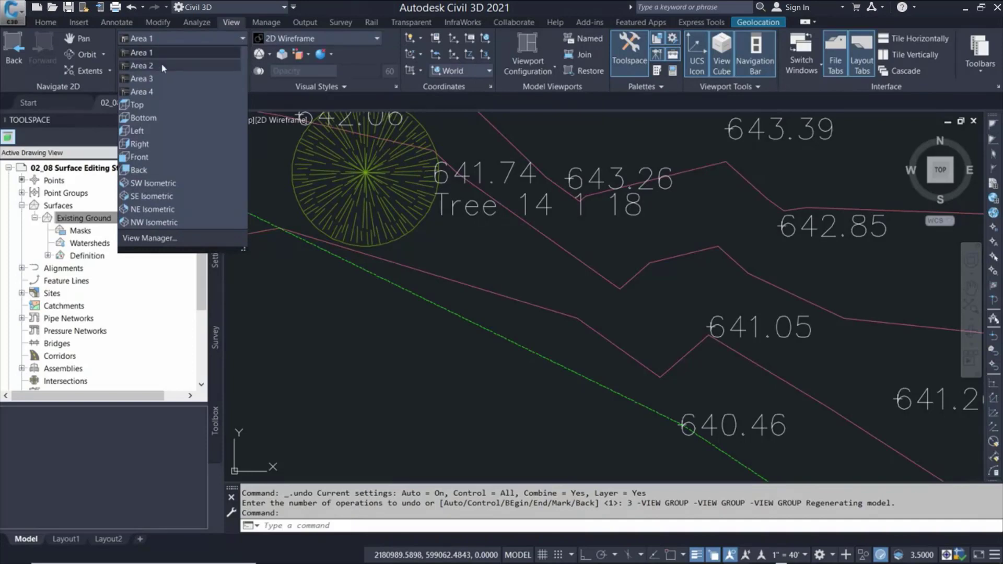
left_click(161, 66)
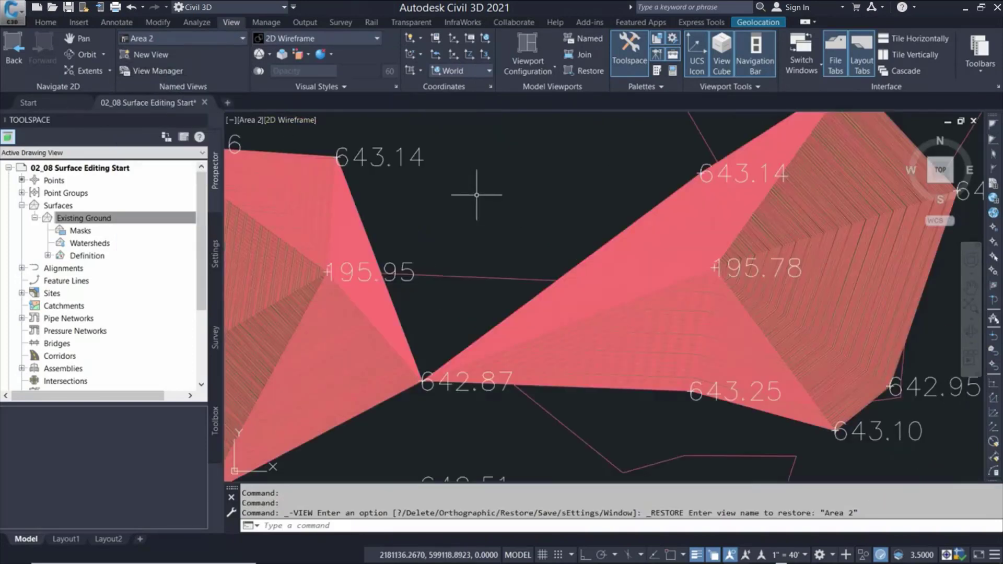
mouse_move(404, 265)
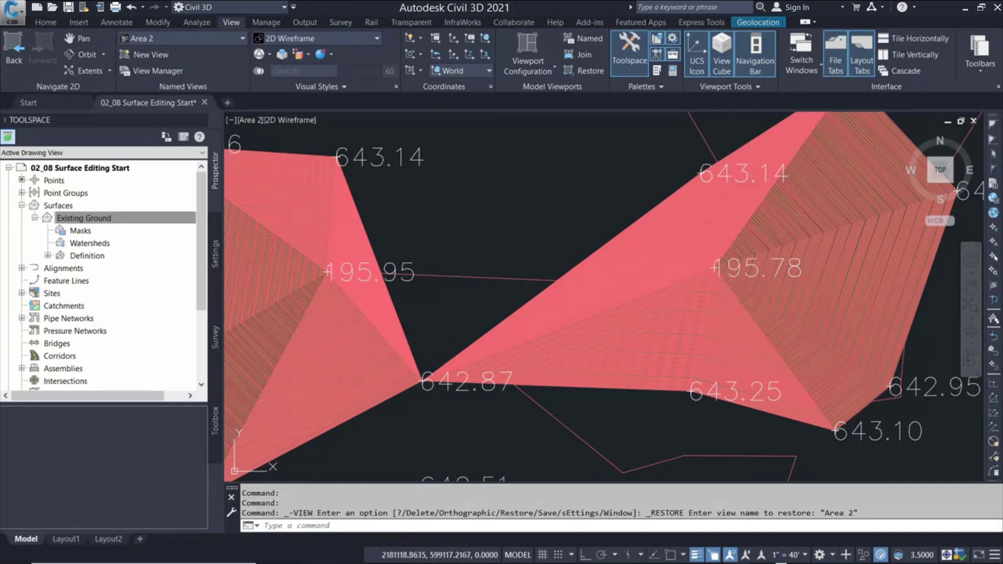
- Try to delete a point from the Existing Ground surface with Delete Point
left_click(337, 211)
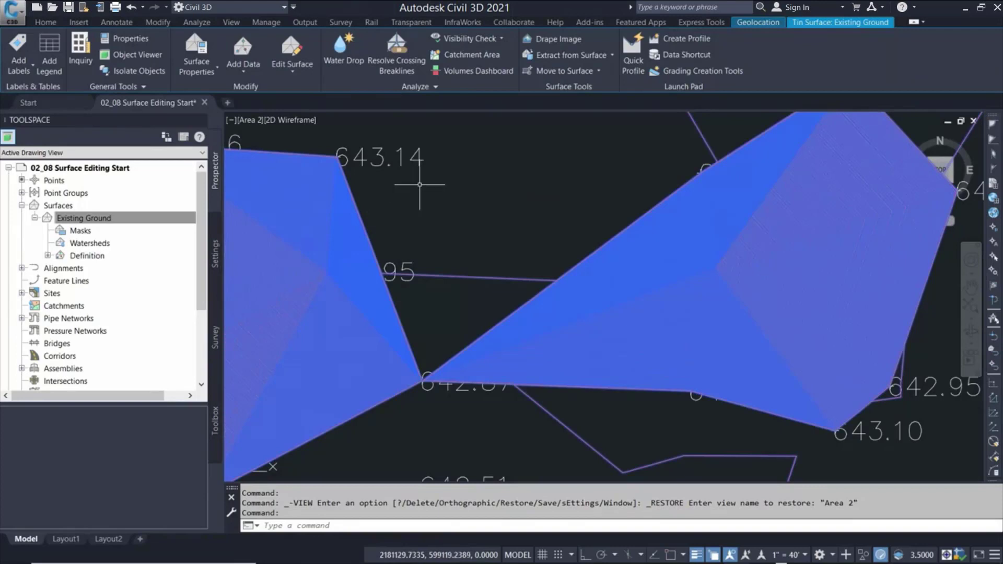
left_click(294, 73)
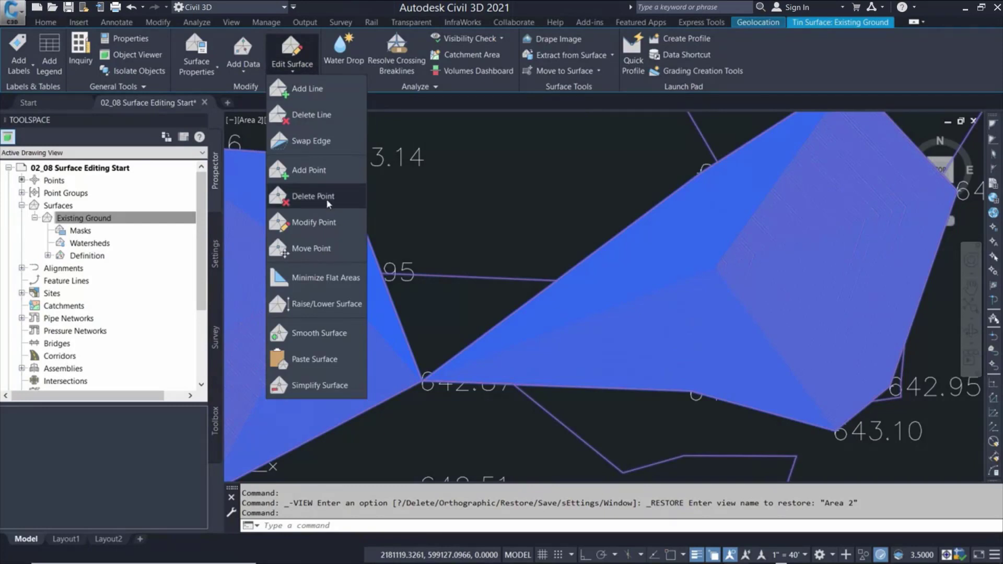
left_click(346, 197)
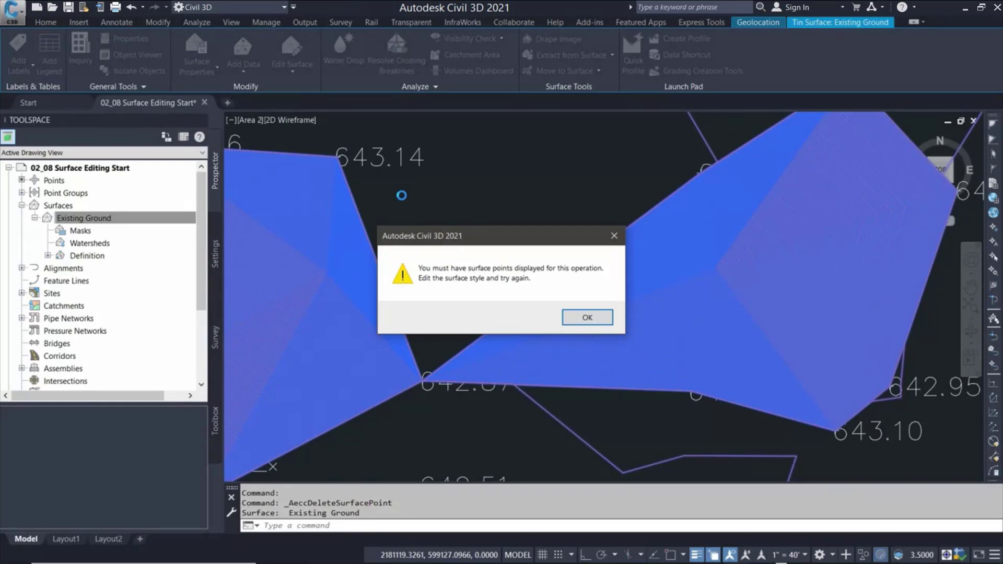
left_click(582, 319)
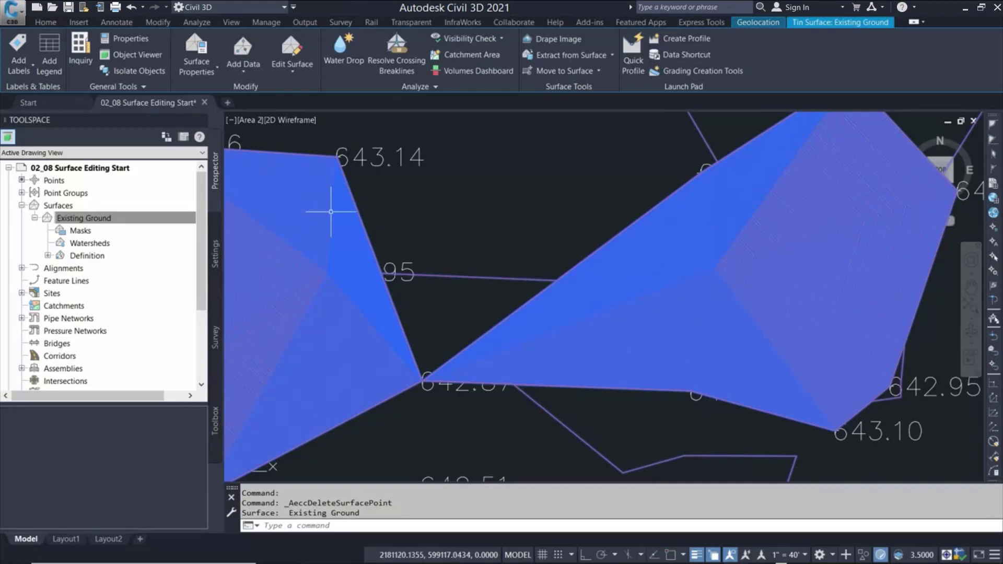
- Make Points and Triangles visible in plan in the surface style Contours 1' and 5' (Design)
right_click(402, 207)
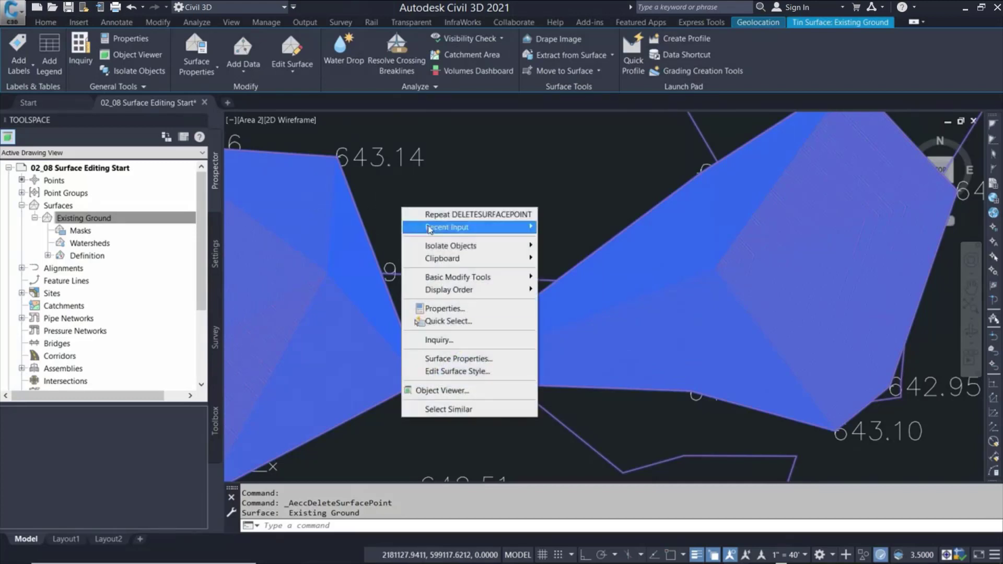
left_click(481, 372)
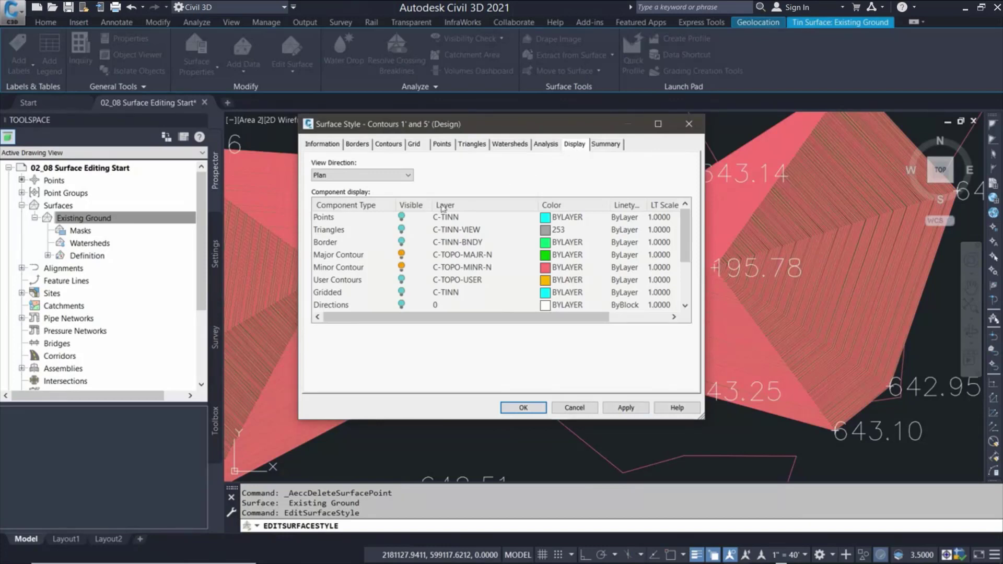
left_click(402, 216)
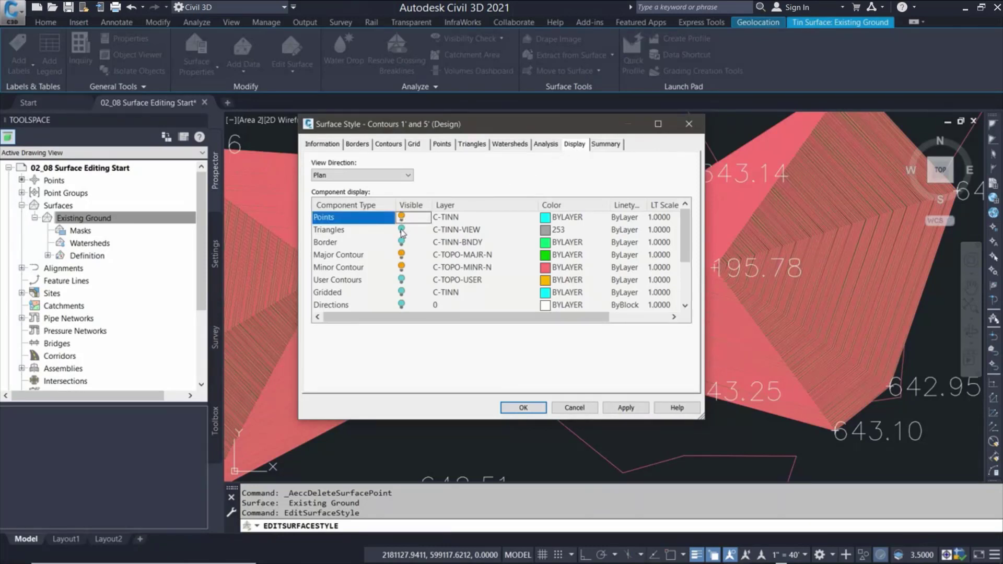
left_click(402, 230)
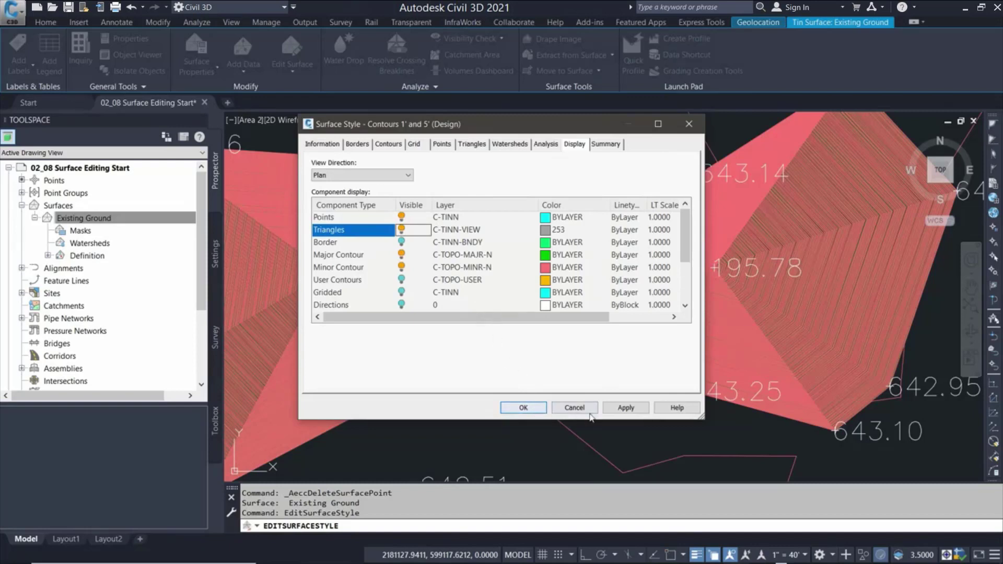
left_click(523, 407)
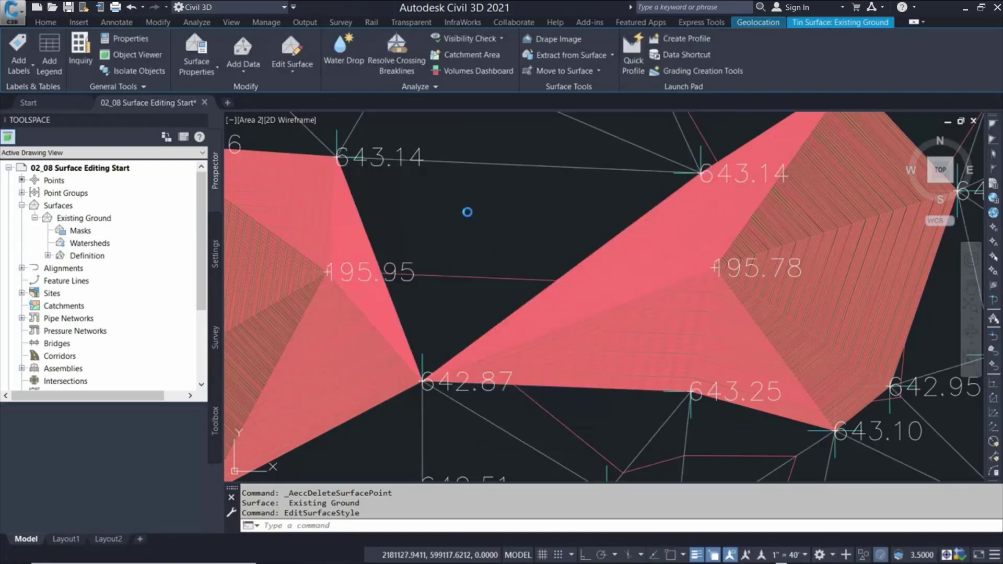
mouse_move(468, 212)
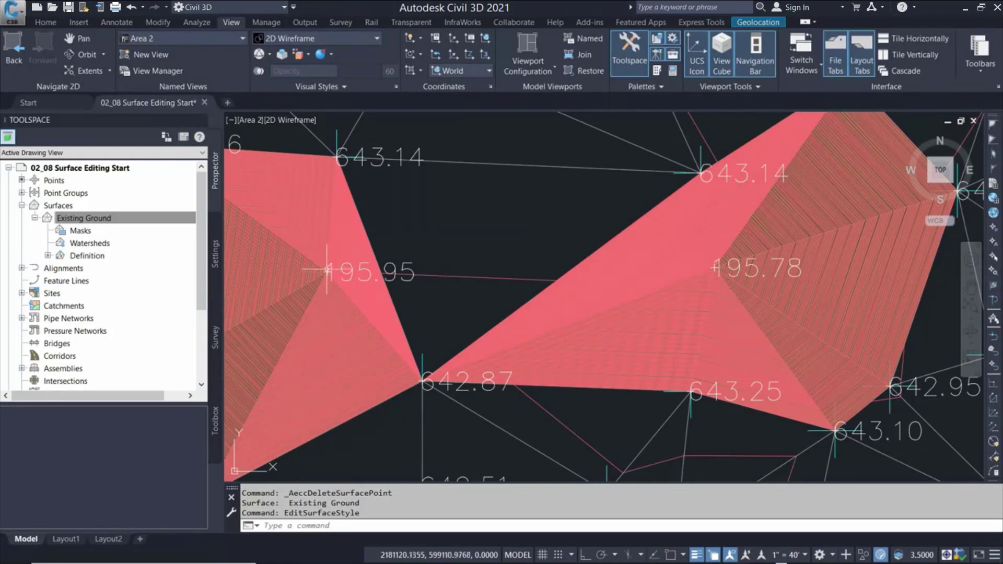
- Delete the two erroneous low points labelled 195.95 and 195.78 from the Existing Ground surface with Delete Point
scroll(327, 271, "up", 6)
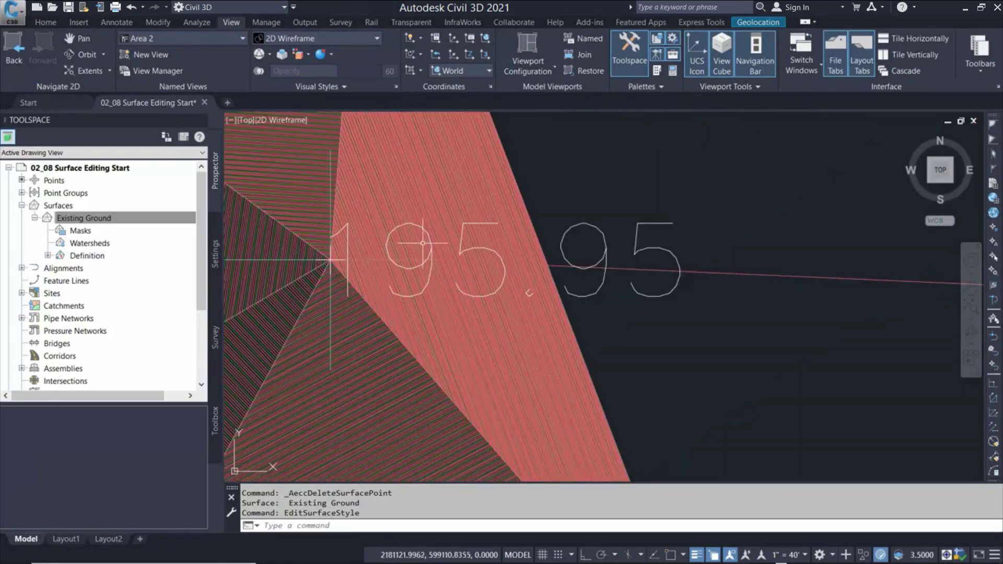
middle_click_drag(408, 208, 553, 210)
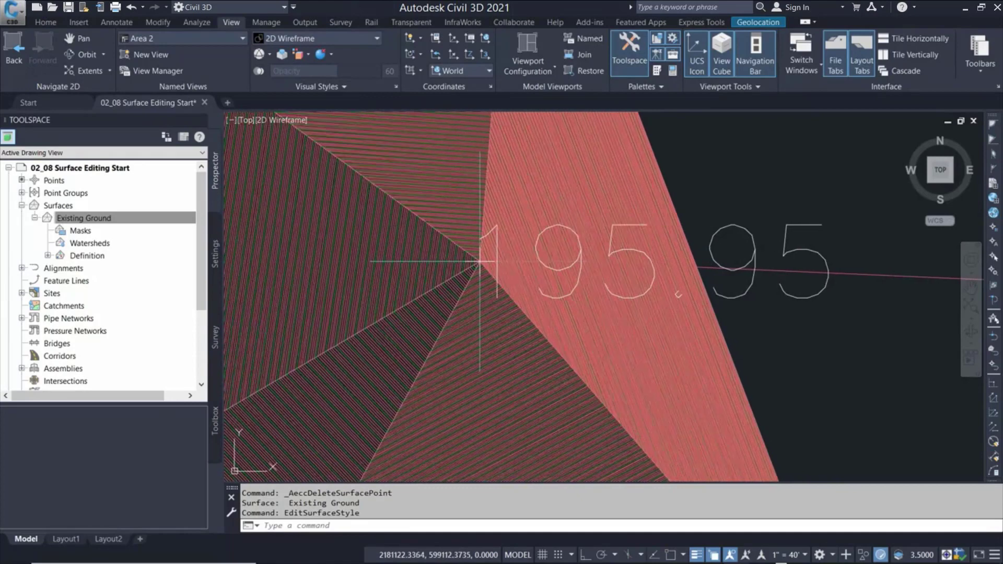
left_click(576, 190)
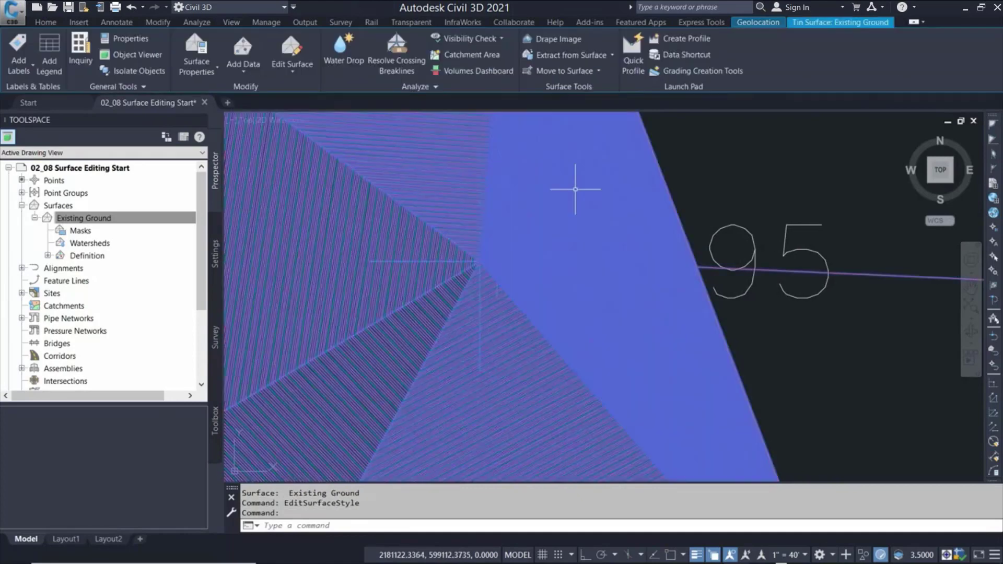
left_click(292, 73)
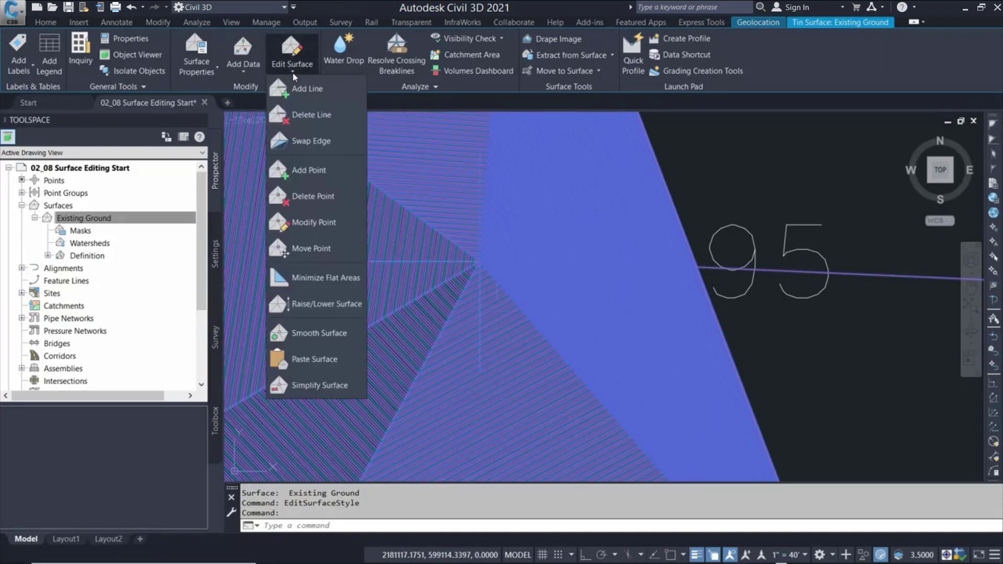
left_click(313, 197)
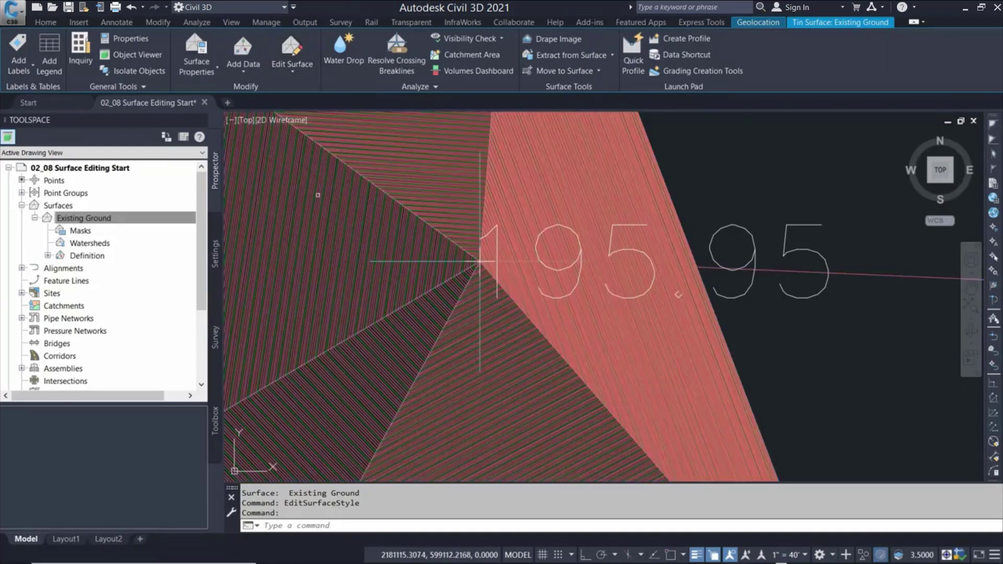
left_click(436, 261)
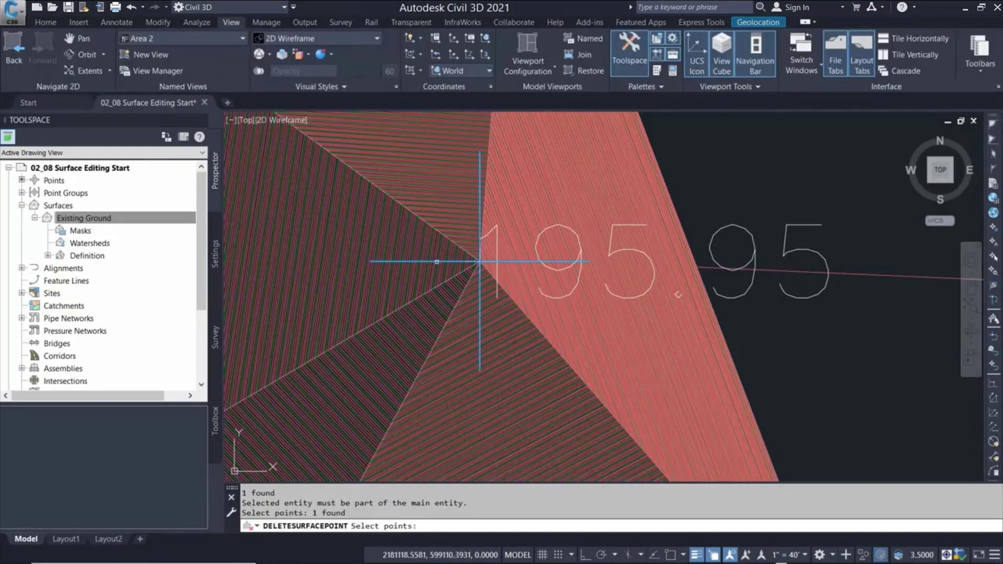
scroll(436, 261, "down", 4)
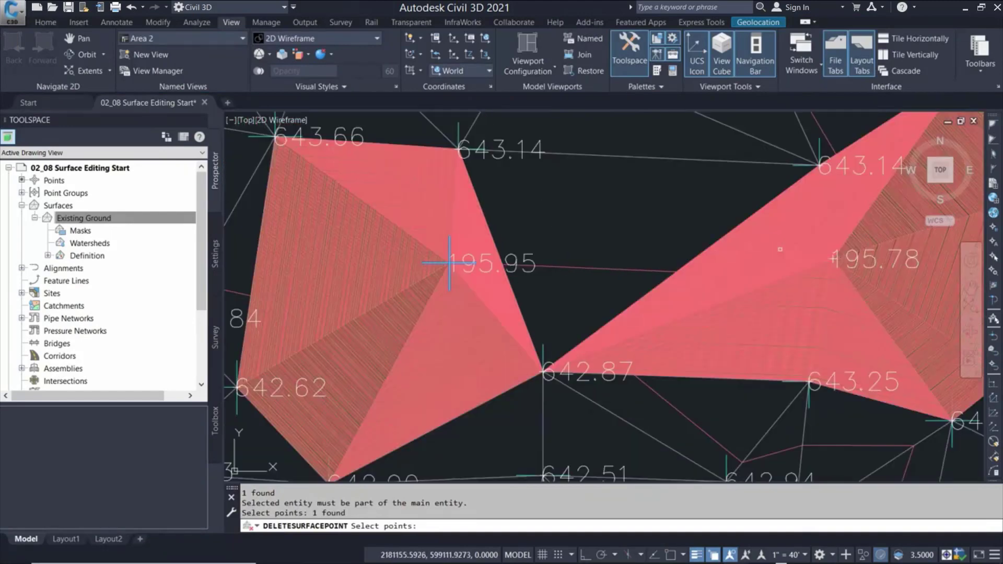
middle_click_drag(784, 251, 468, 261)
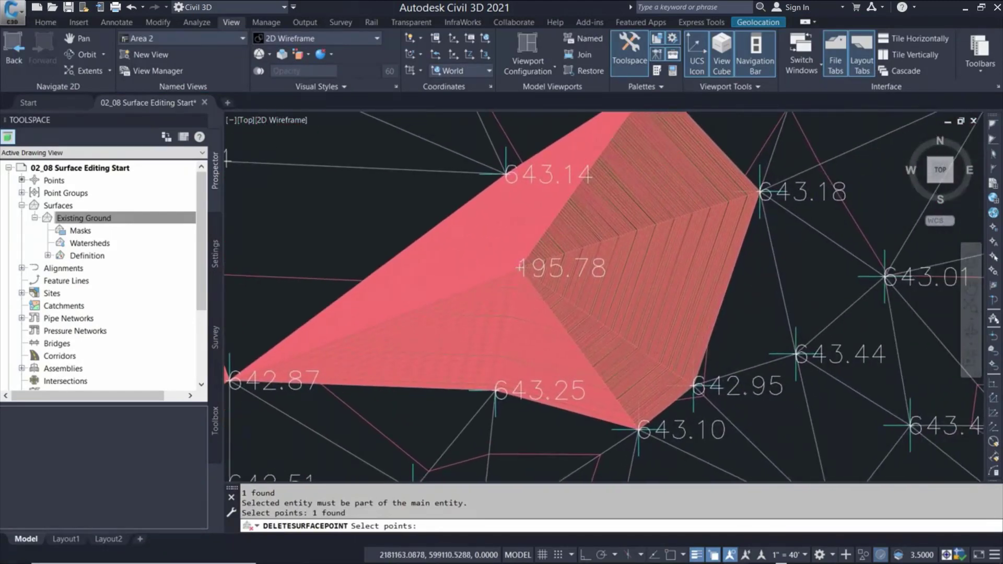
scroll(519, 268, "up", 6)
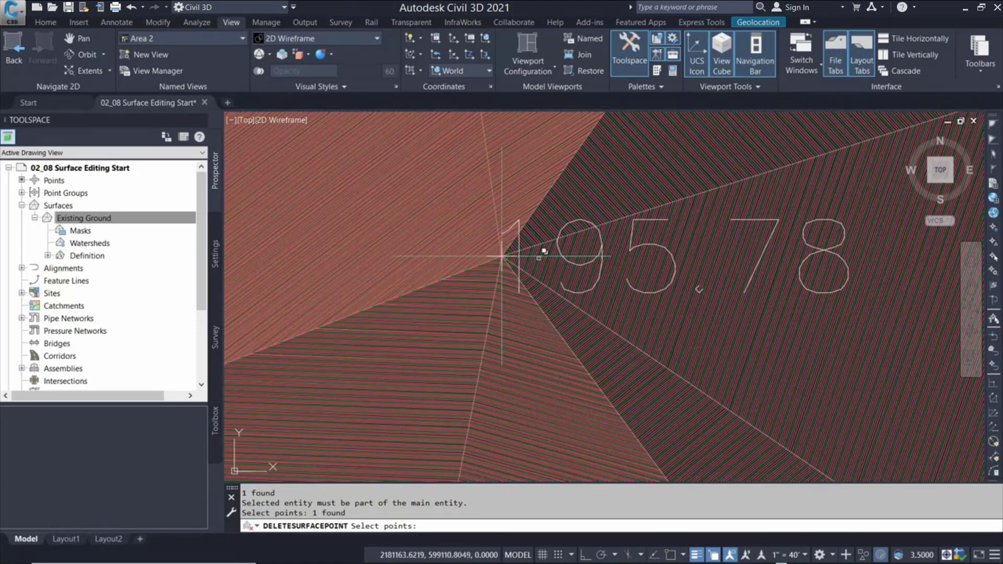
left_click(554, 255)
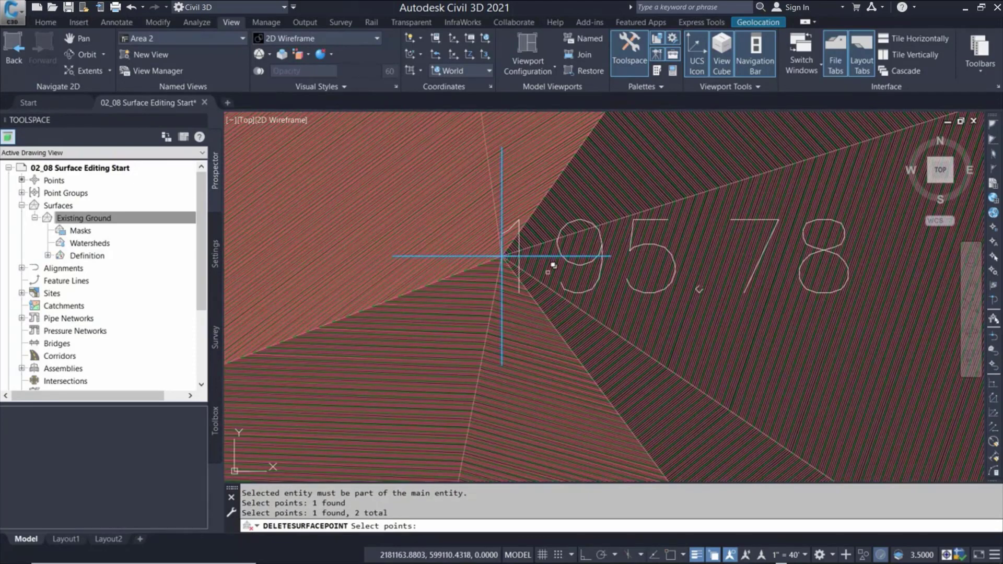
scroll(519, 263, "down", 2)
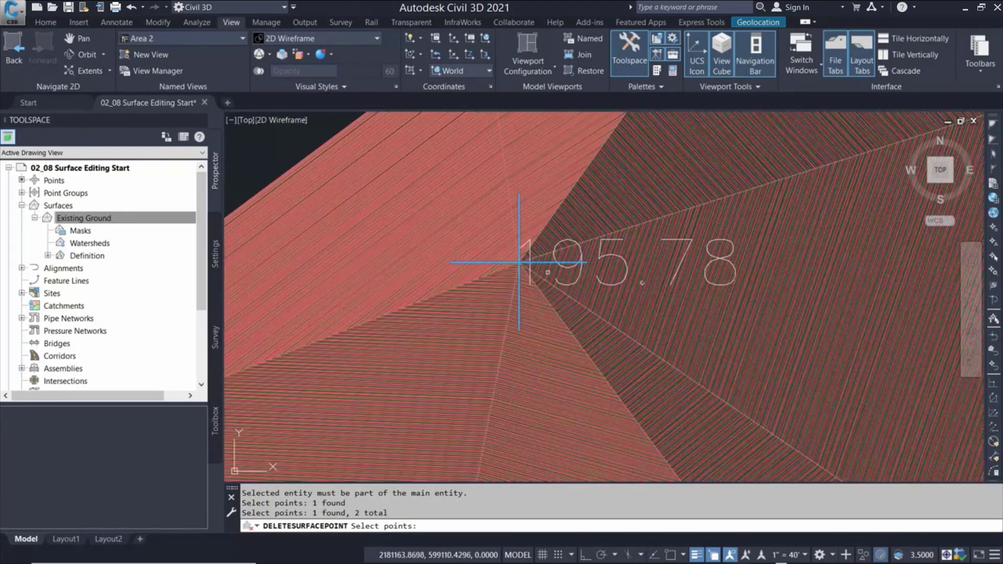
key("Return")
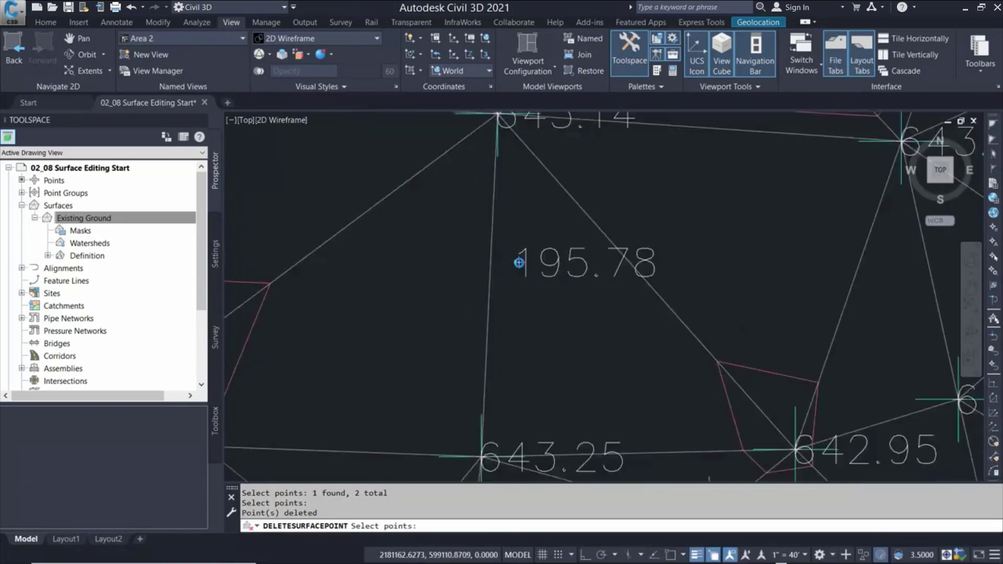
scroll(519, 262, "down", 5)
scroll(523, 265, "down", 3)
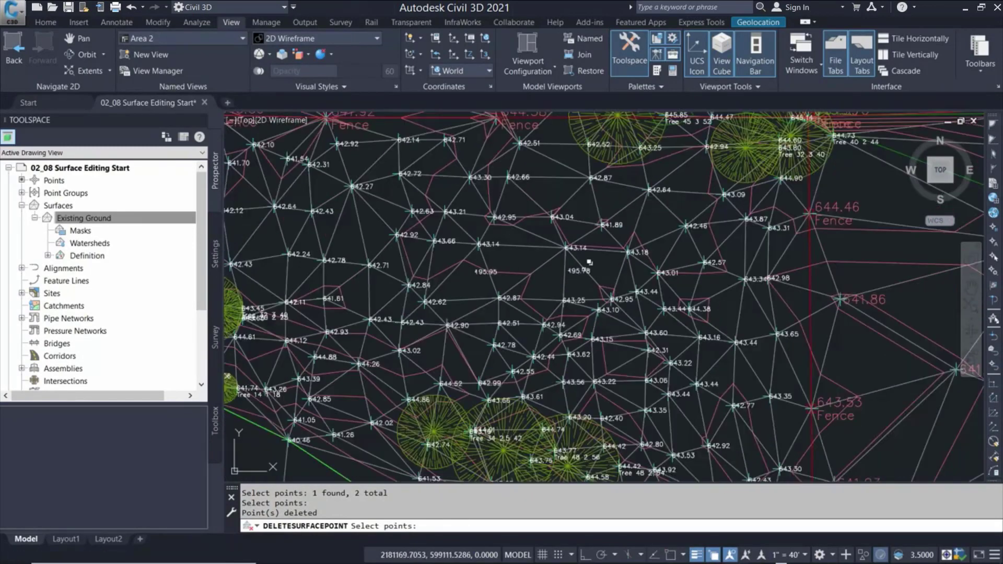
- Restore the named view Area 3 to examine the triangles between the 642.43 and 642.95 points and the cyan breaklines
left_click(241, 40)
left_click(159, 72)
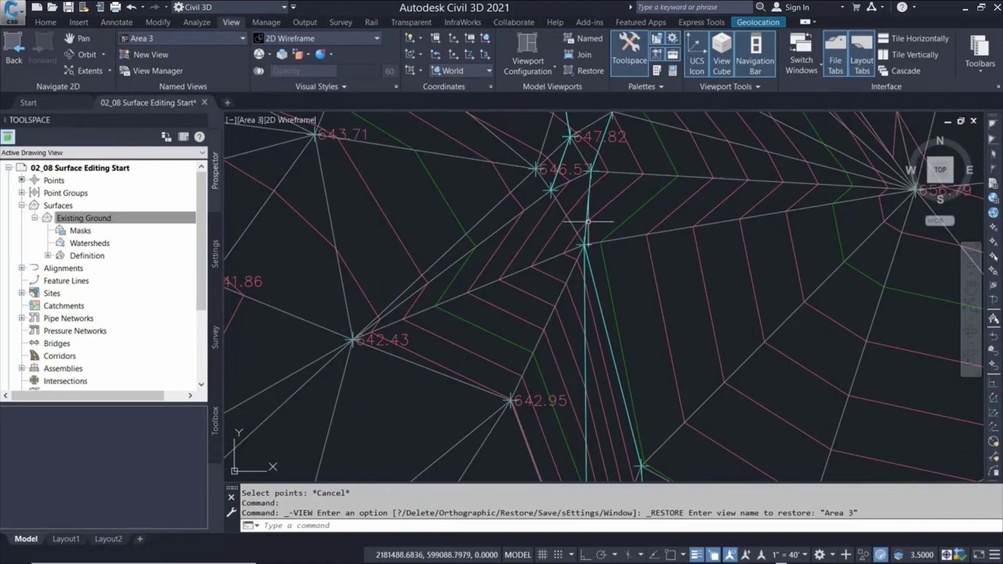
scroll(646, 254, "down", 2)
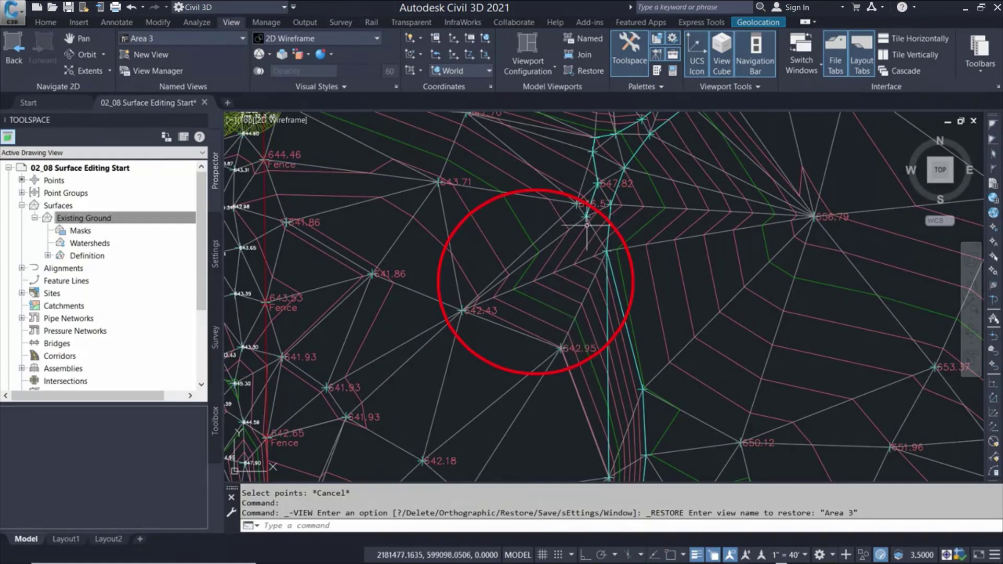
- Switch to Drawing2 and swap the diagonal edge of the four-point Swap Edge surface
mouse_move(548, 277)
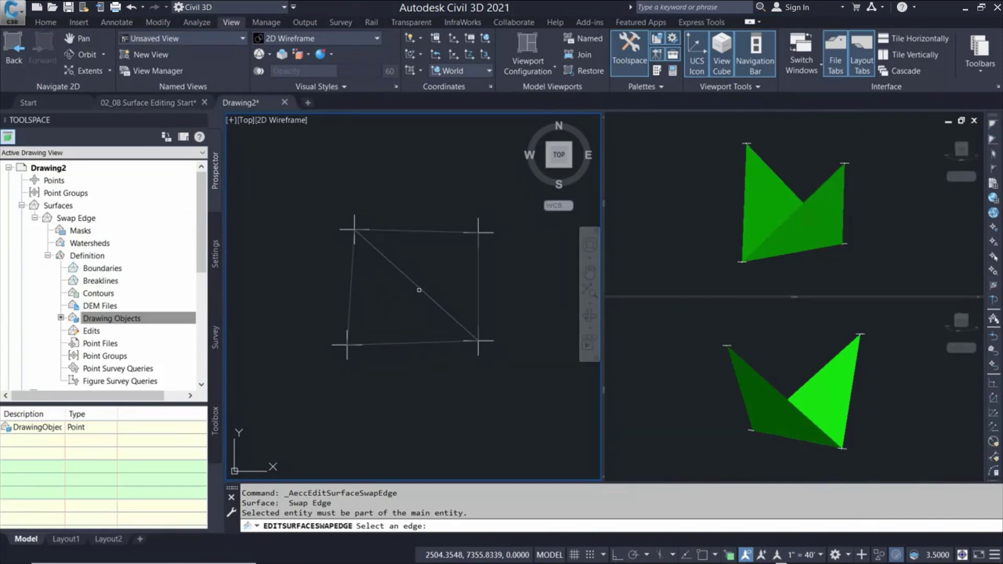
left_click(419, 290)
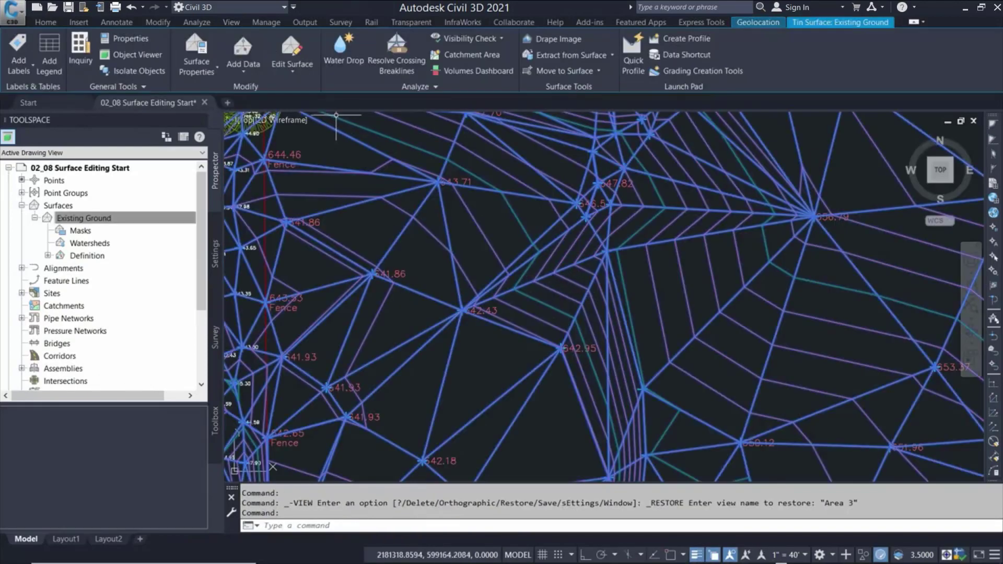
- With selection cycling off, swap the Existing Ground triangle edge that runs from the 642.43 point to the cyan breakline
left_click(293, 74)
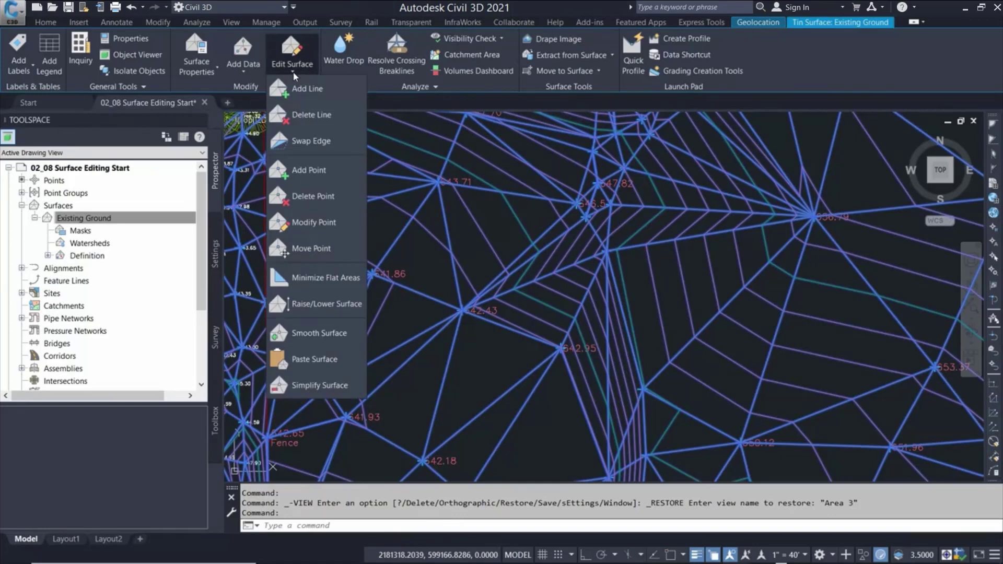
left_click(313, 142)
key("ctrl+w")
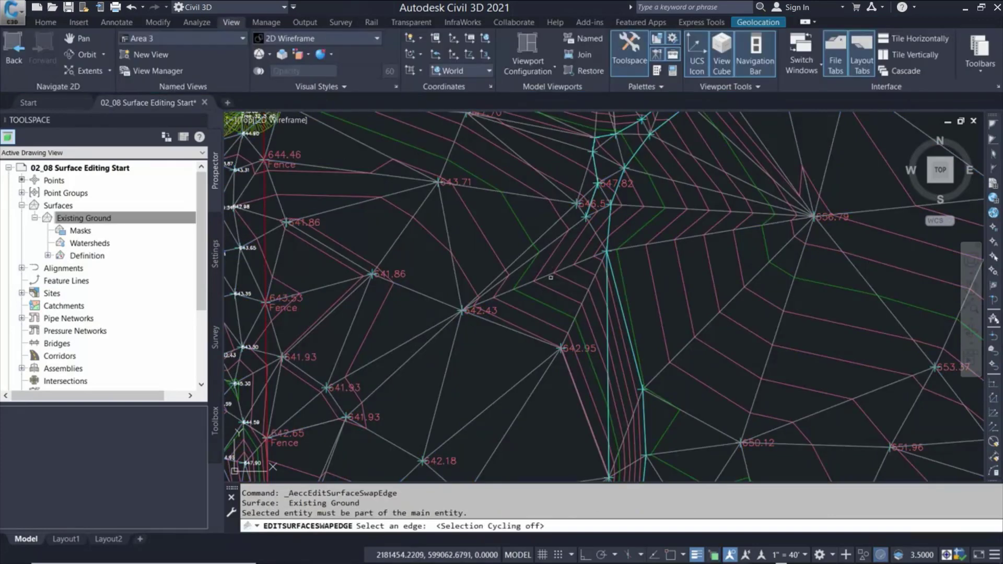
left_click(555, 282)
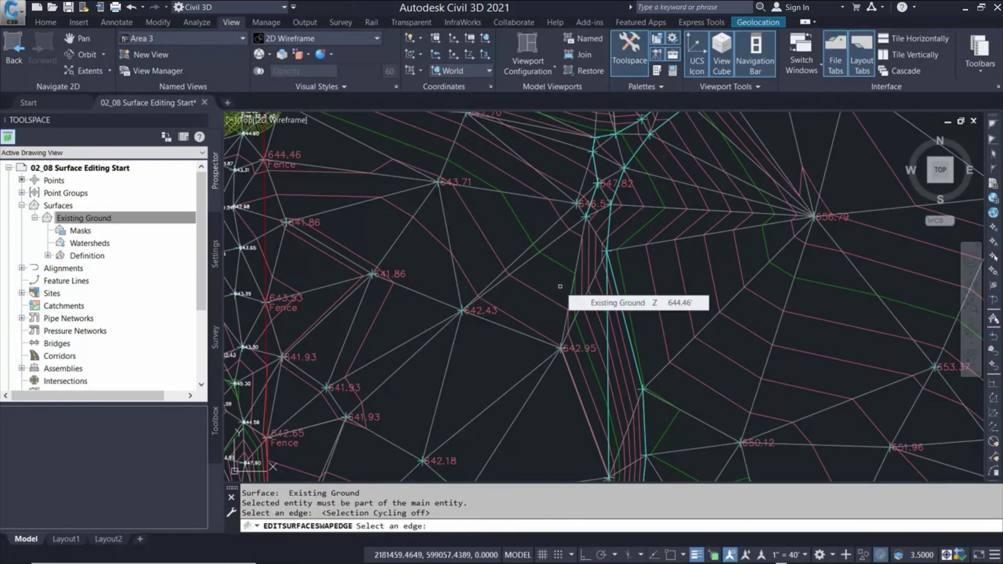
scroll(561, 286, "down", 2)
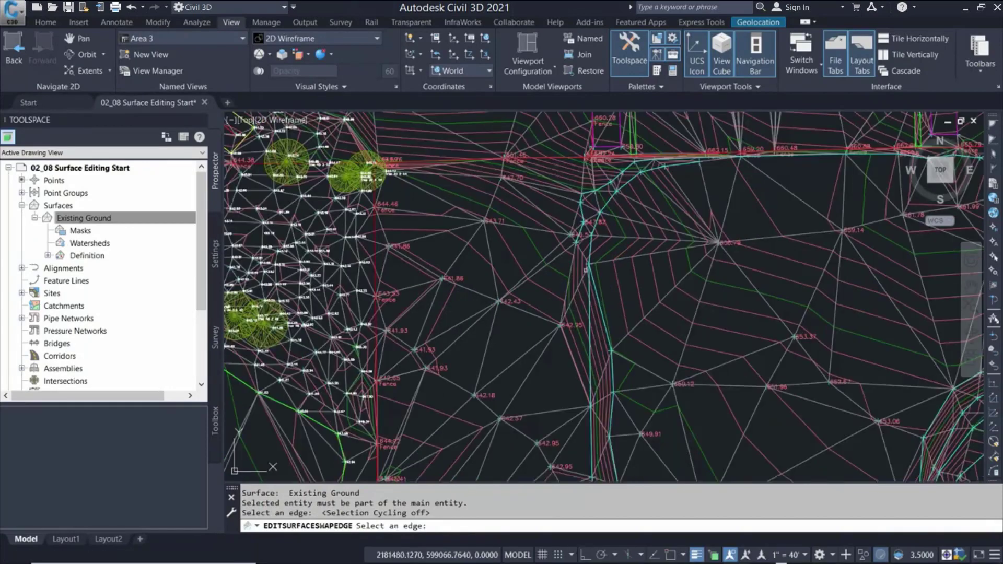
key("Escape")
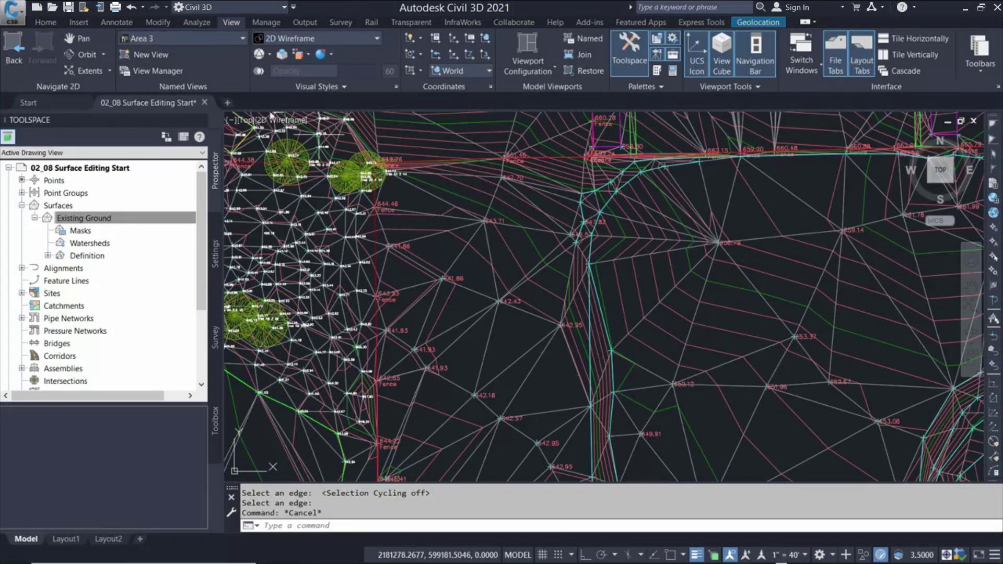
- Restore the named view Area 4 and draw a polyline from beside the 658.60 point to beside the 662.11 point
left_click(240, 41)
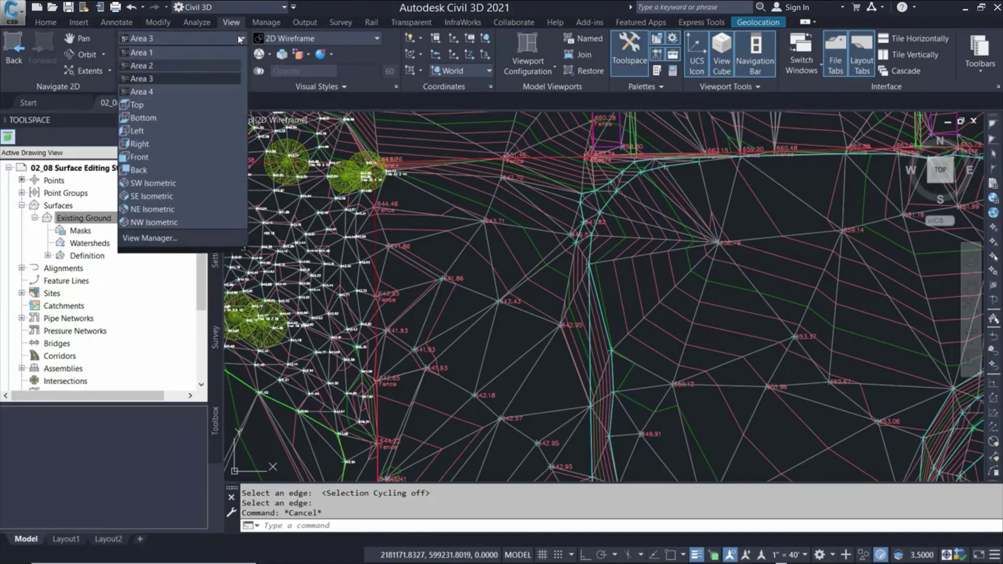
left_click(151, 79)
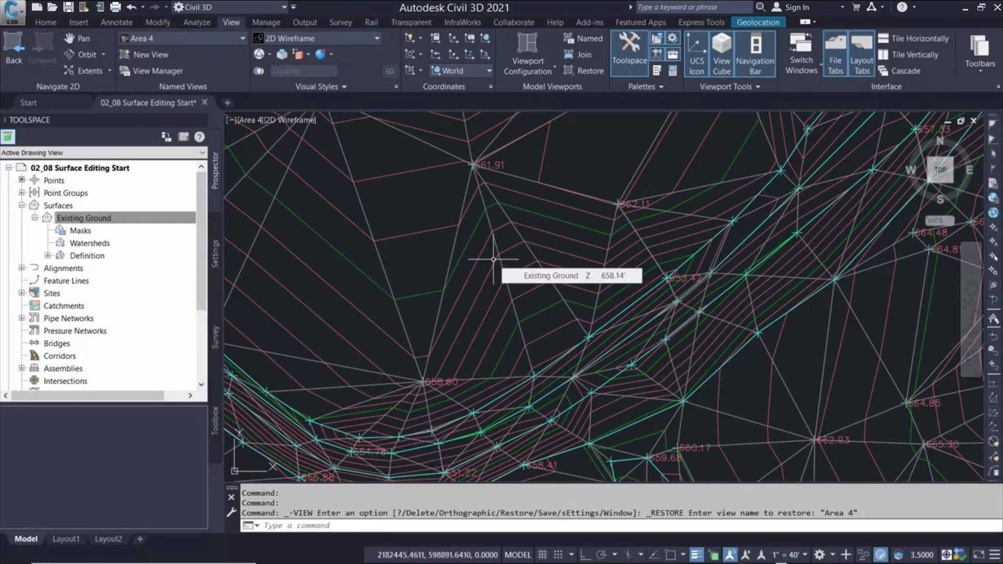
type("pl")
key("Return")
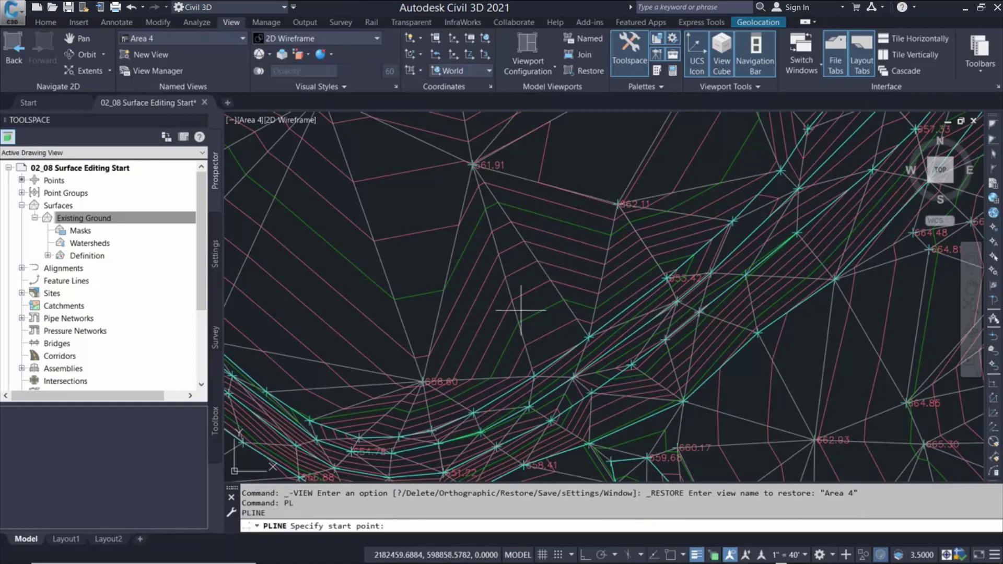
left_click(424, 372)
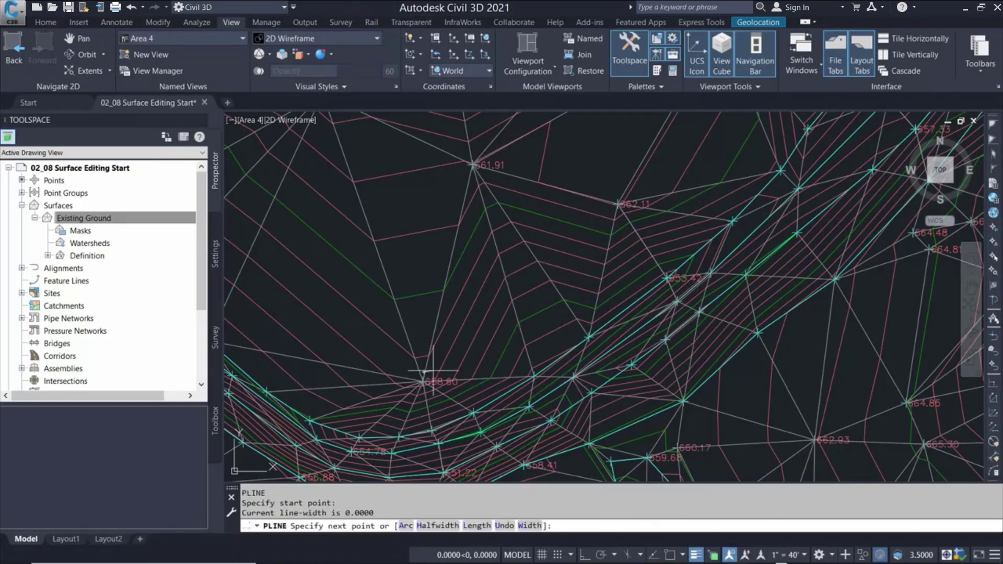
left_click(615, 200)
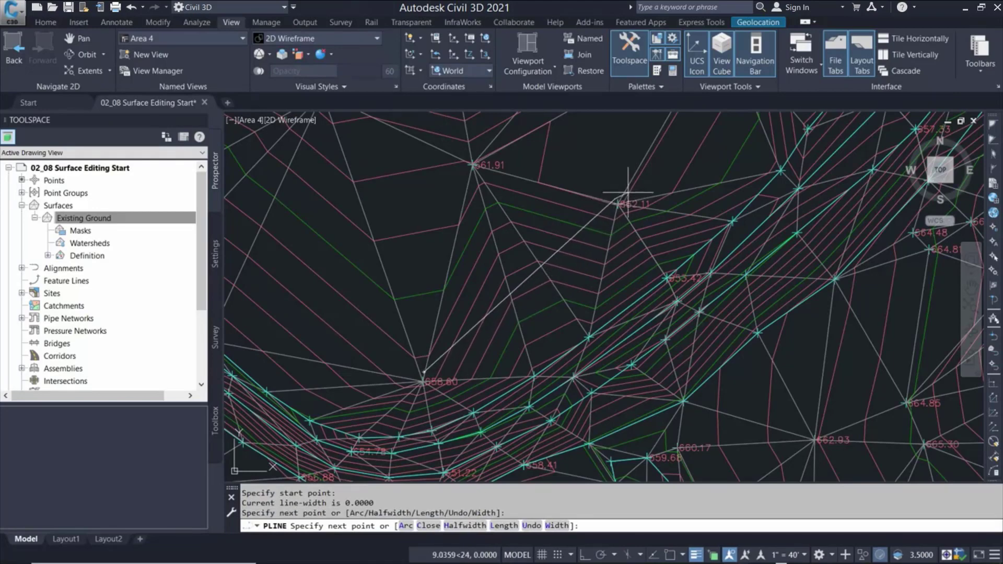
key("Return")
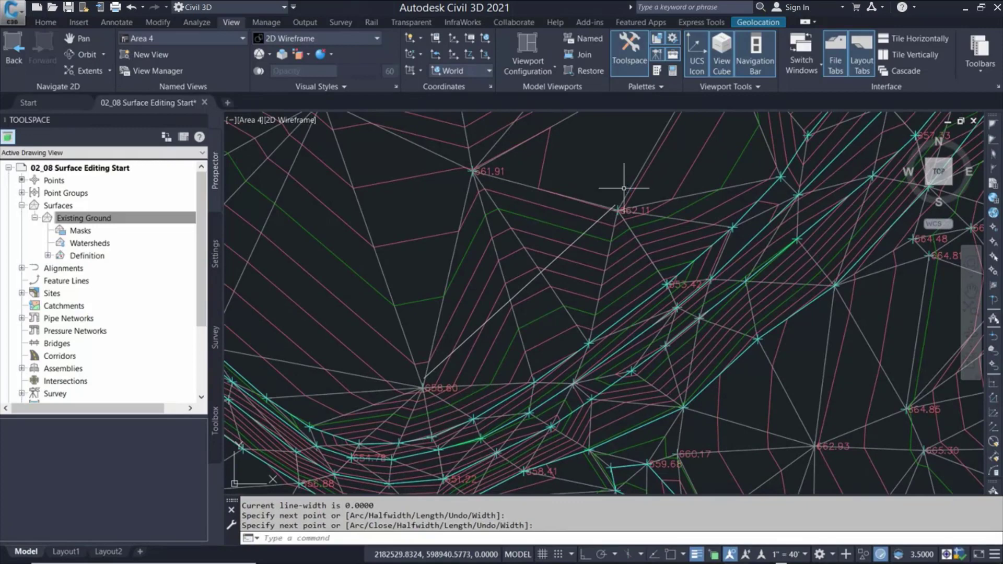
- Add a Proximity breakline to the Existing Ground definition from the polyline between the 658.60 and 662.11 points
mouse_move(615, 185)
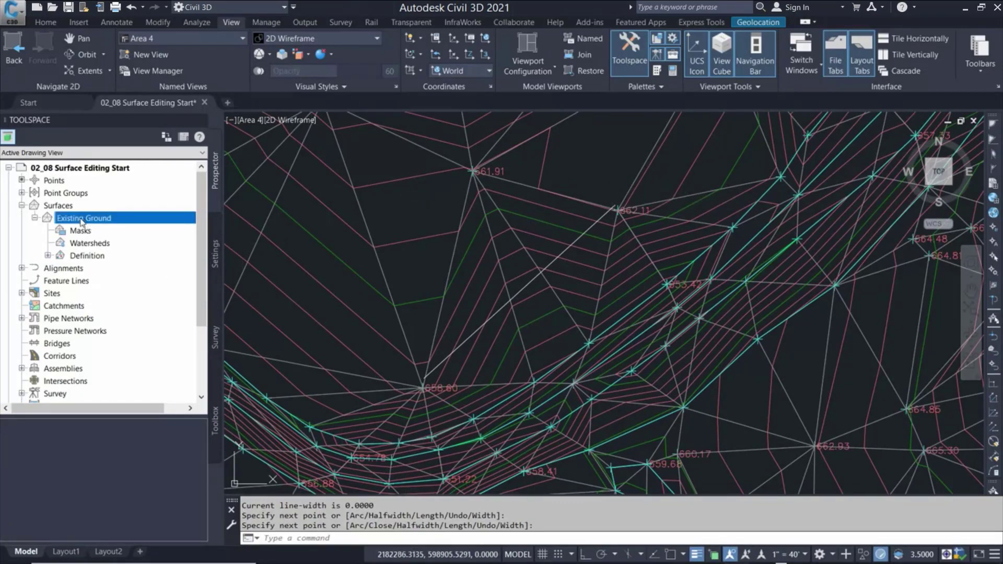
left_click(48, 256)
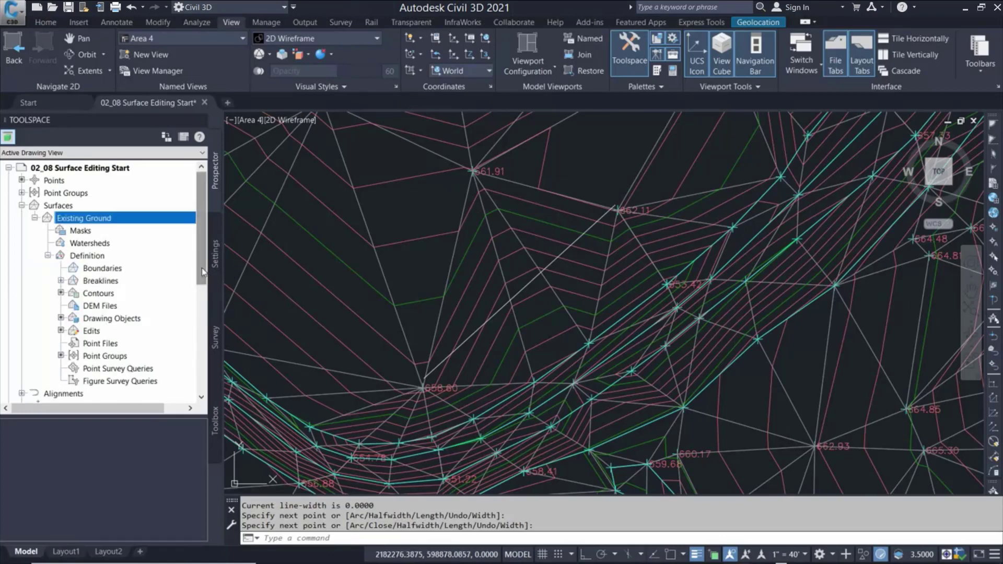
scroll(103, 234, "down", 2)
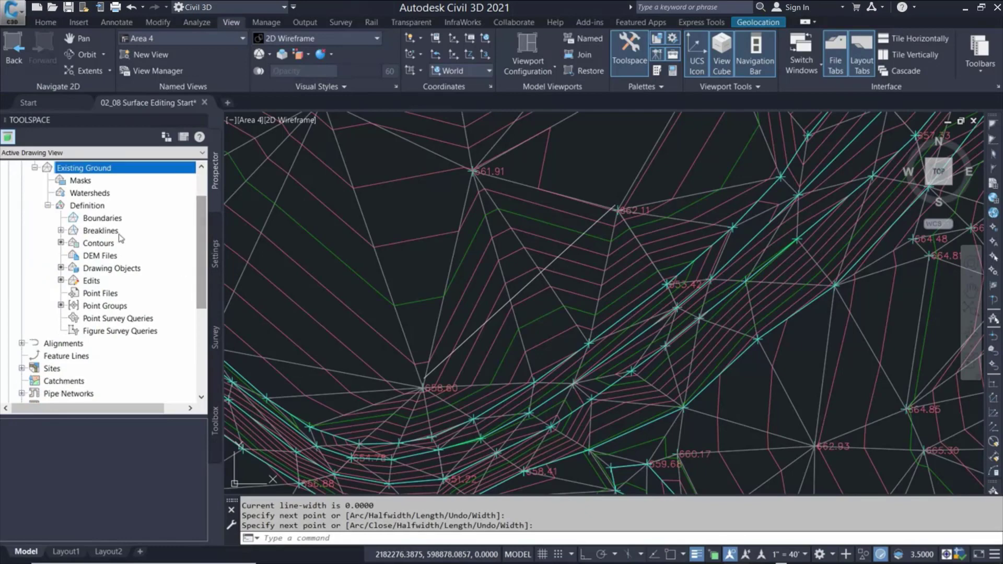
left_click(103, 233)
right_click(103, 234)
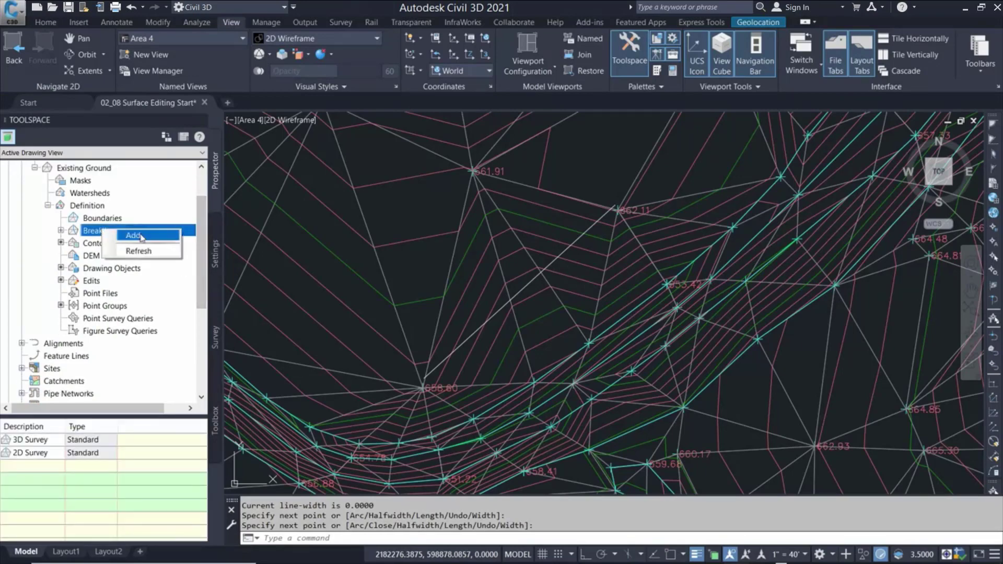
left_click(141, 239)
left_click(261, 180)
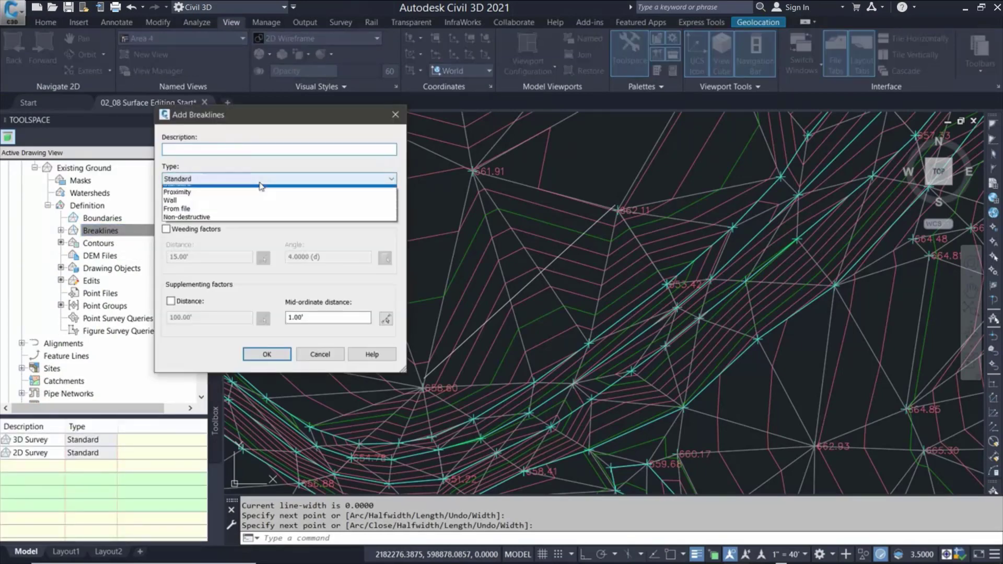
left_click(198, 199)
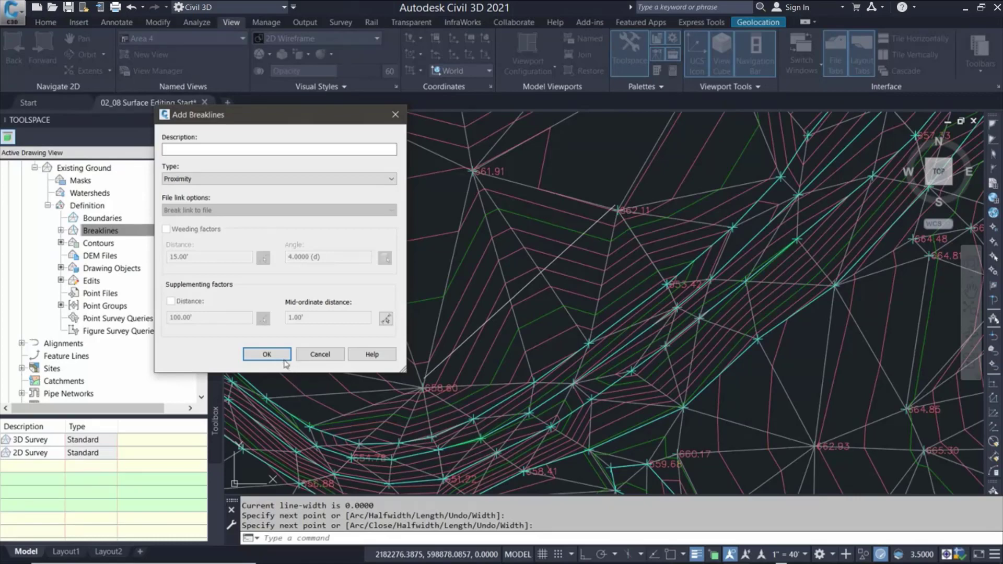
left_click(266, 354)
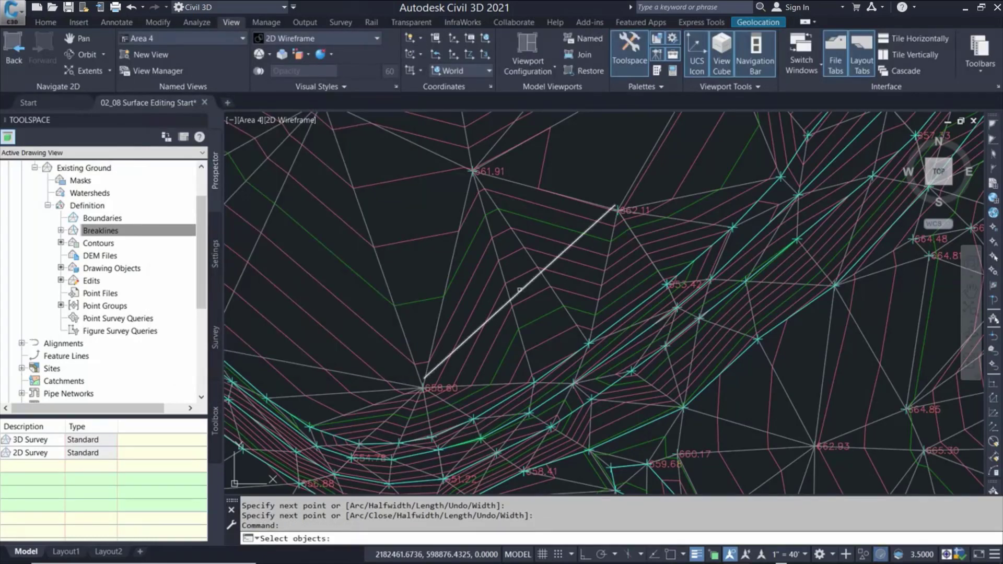
left_click(508, 303)
key("Return")
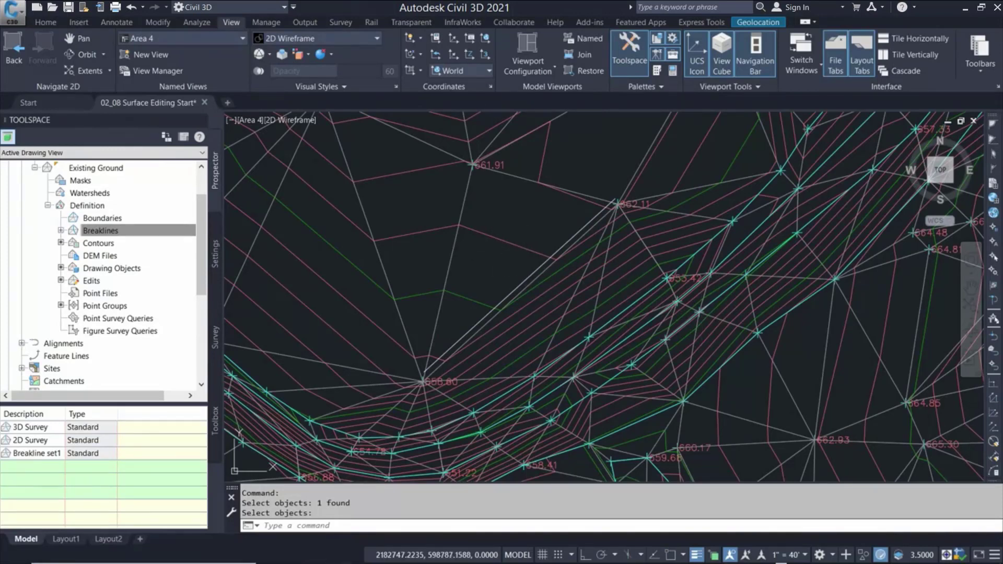
- Turn off the Add Contour Data operation in the Existing Ground surface definition and rebuild the surface
left_click(510, 316)
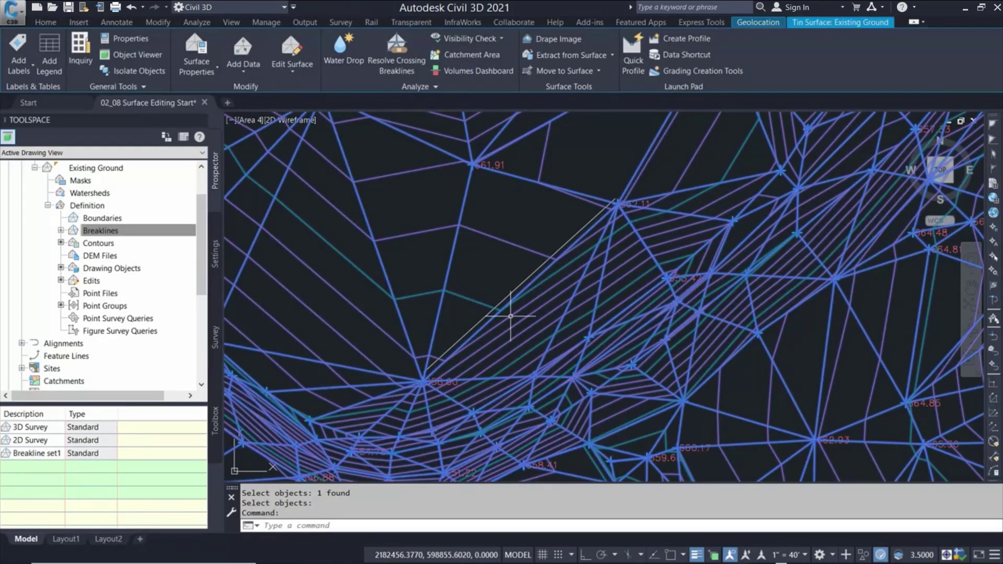
key("Escape")
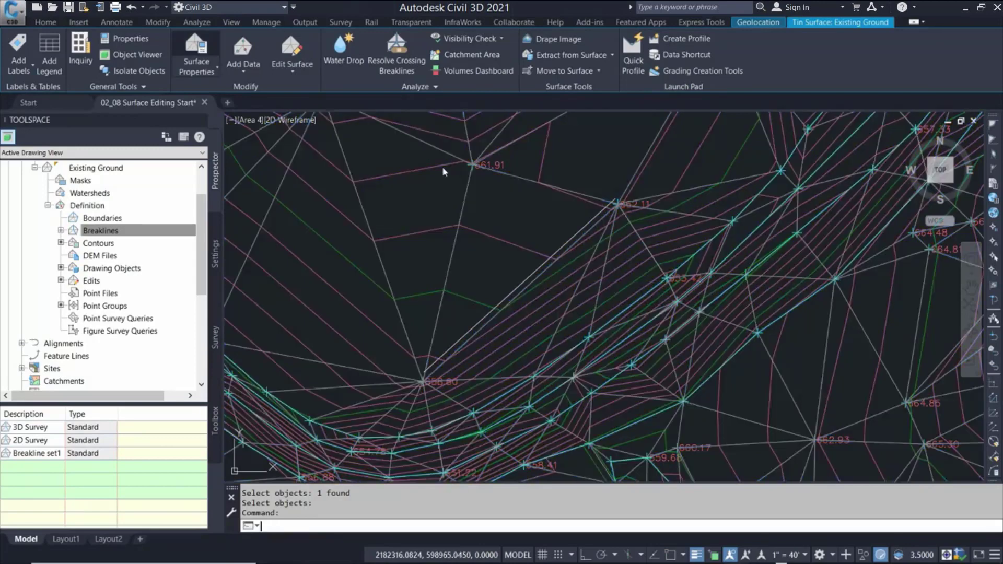
double_click(442, 167)
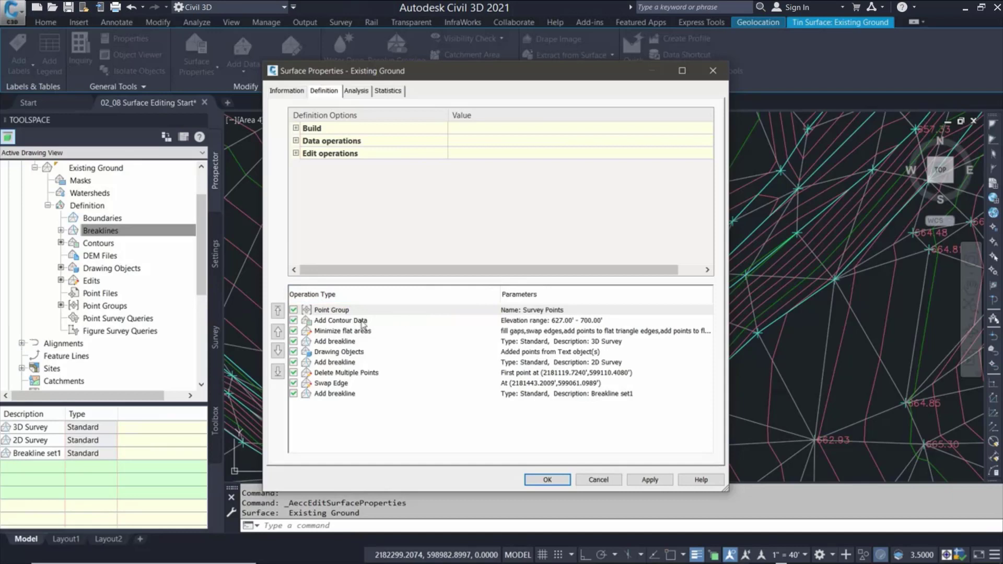
left_click(362, 321)
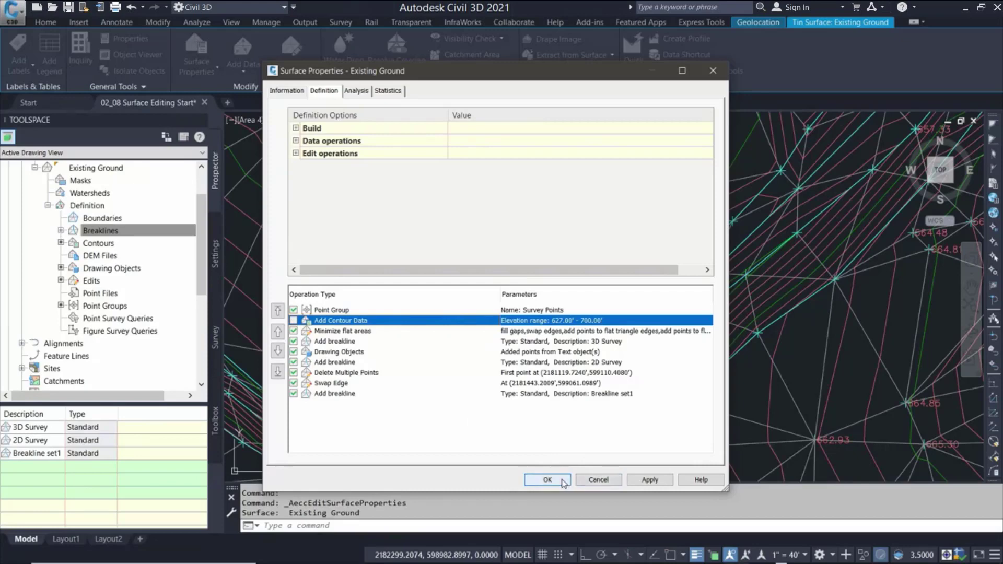
left_click(562, 481)
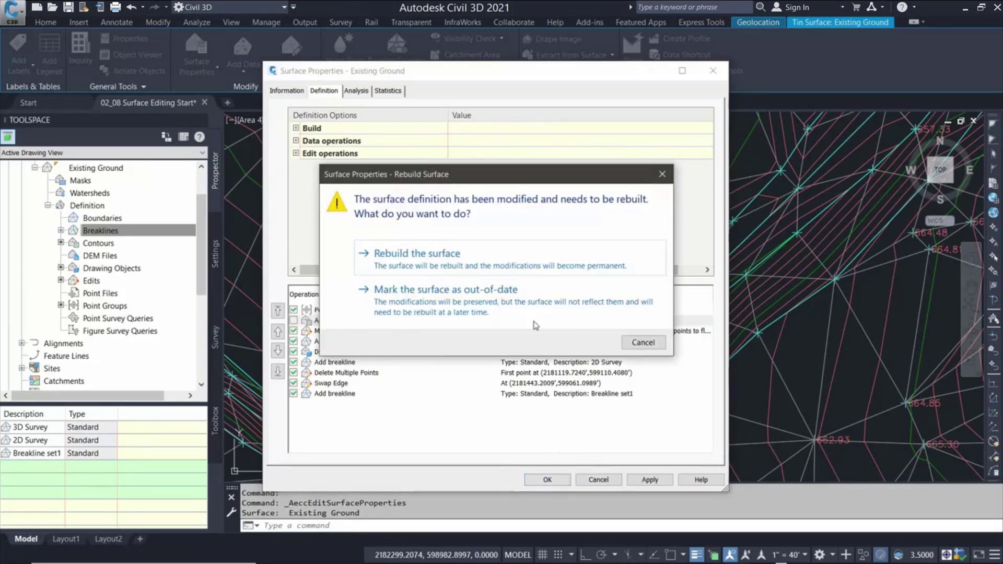
left_click(491, 262)
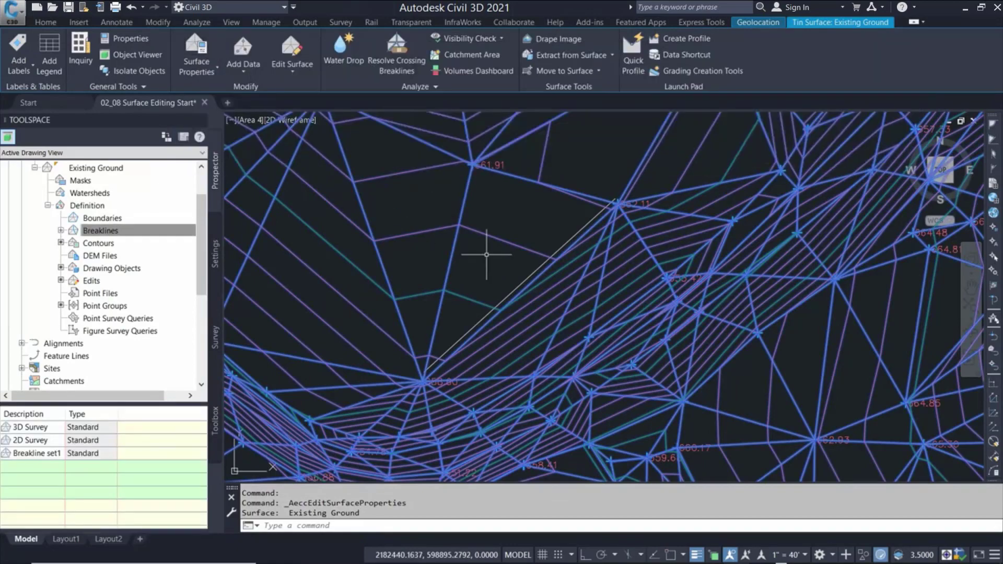
- Turn the Add Contour Data operation back on in the Existing Ground surface properties and rebuild the surface
scroll(491, 262, "down", 5)
scroll(500, 271, "down", 3)
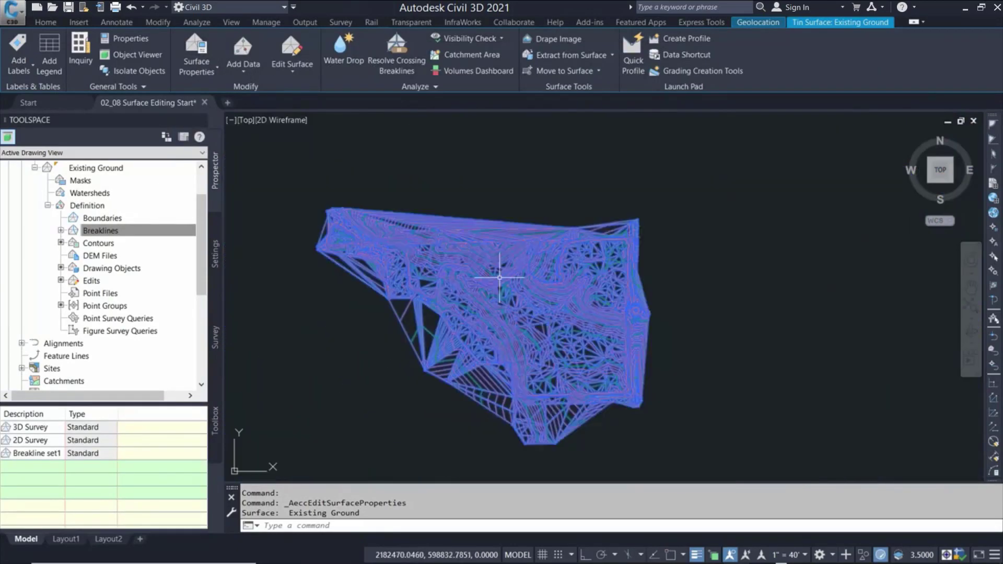
key("Escape")
middle_click_drag(532, 174, 514, 166)
left_click(514, 165)
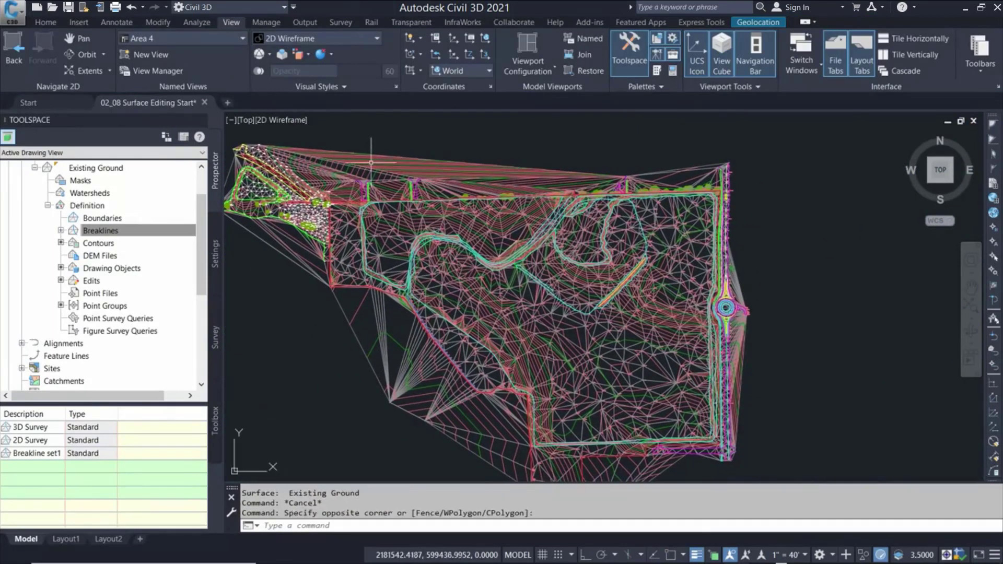
left_click(489, 183)
left_click(188, 62)
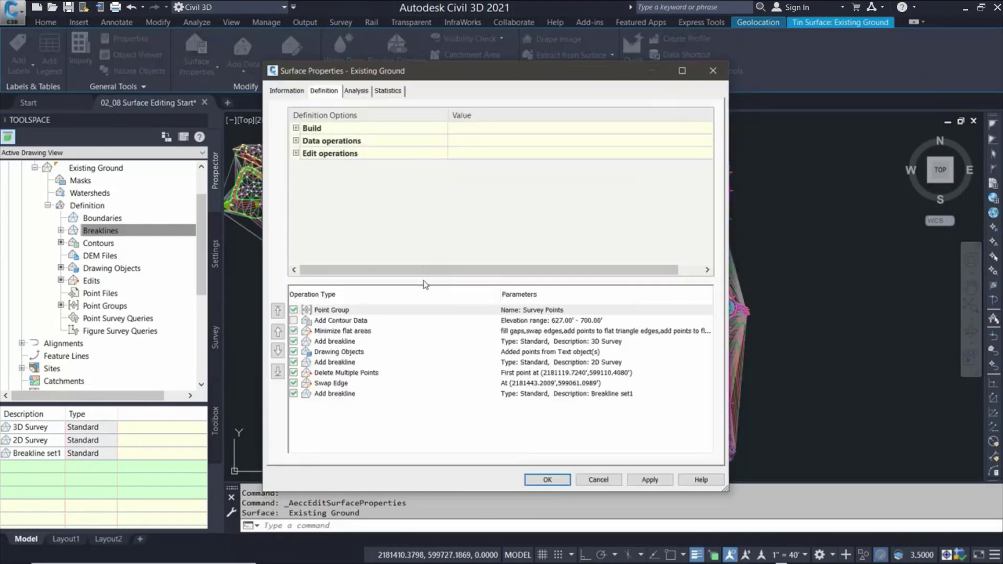
left_click(294, 320)
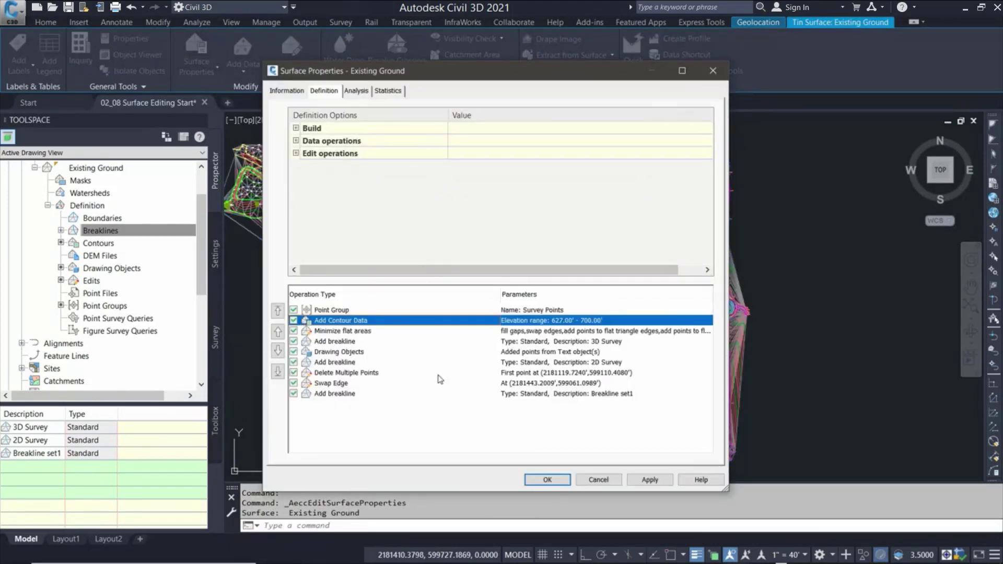
left_click(646, 481)
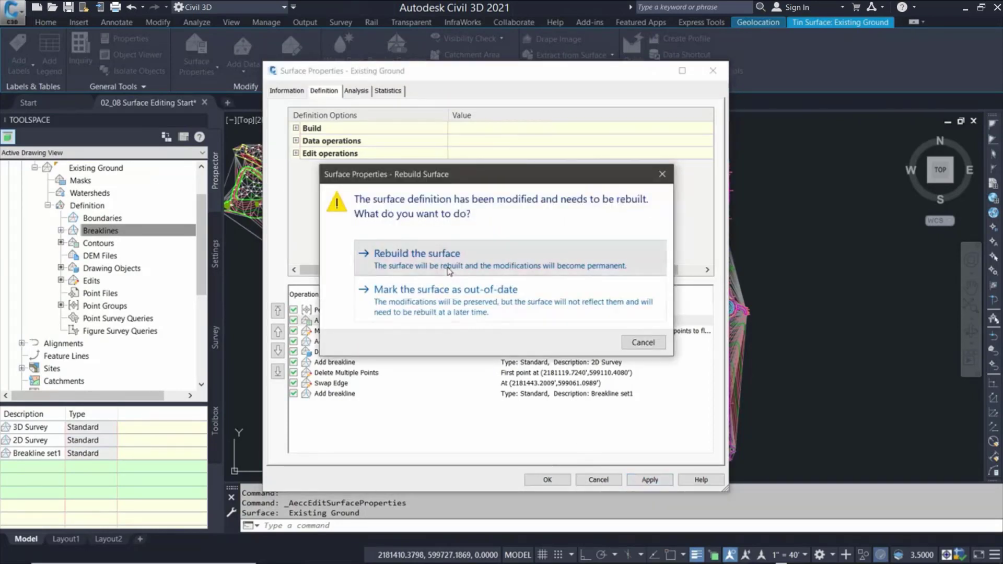
left_click(460, 269)
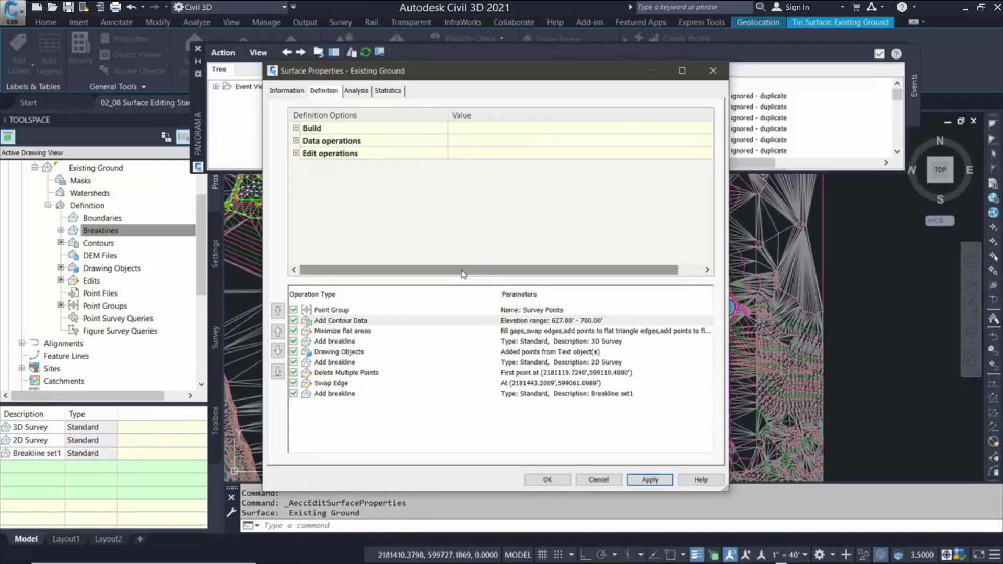
- Move Add Contour Data above the Survey Points point group in the operation order, rebuild Existing Ground, and dismiss the event list
right_click(368, 322)
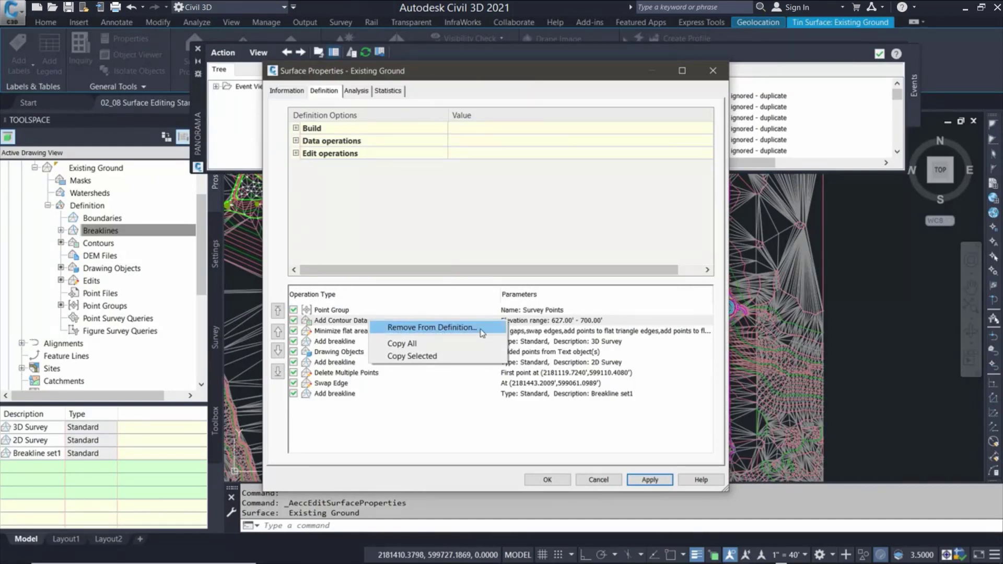
left_click(455, 357)
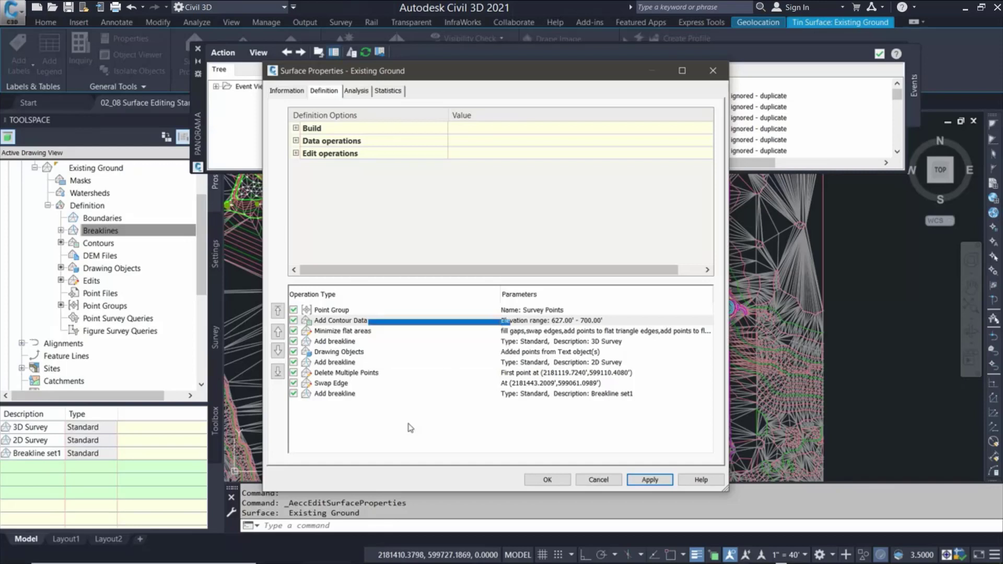
left_click(277, 333)
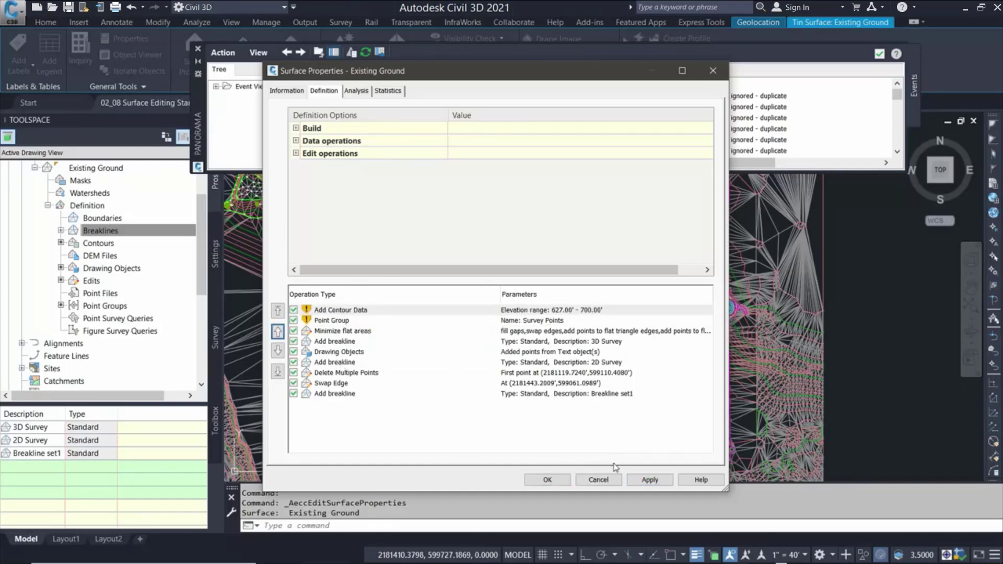
left_click(650, 480)
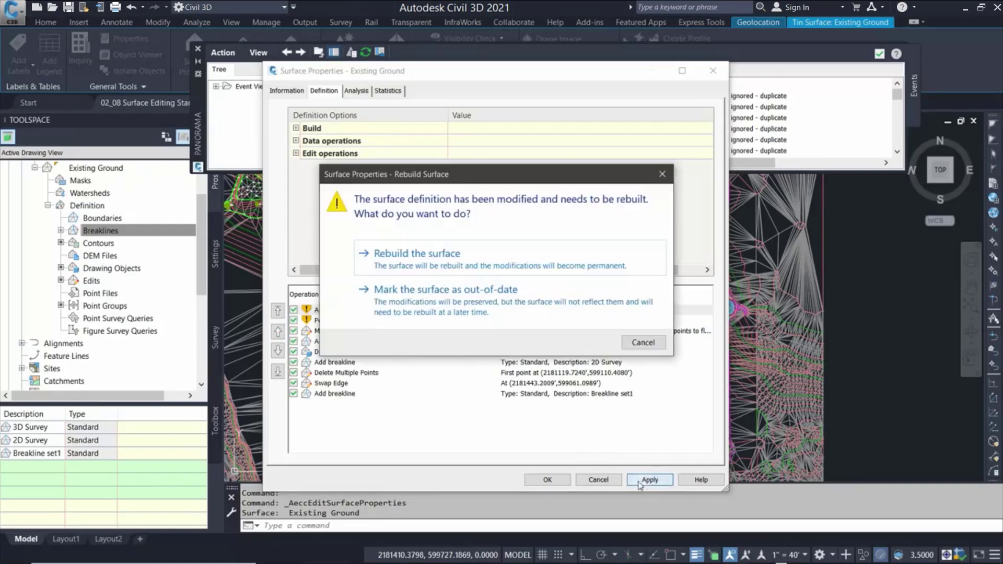
left_click(442, 276)
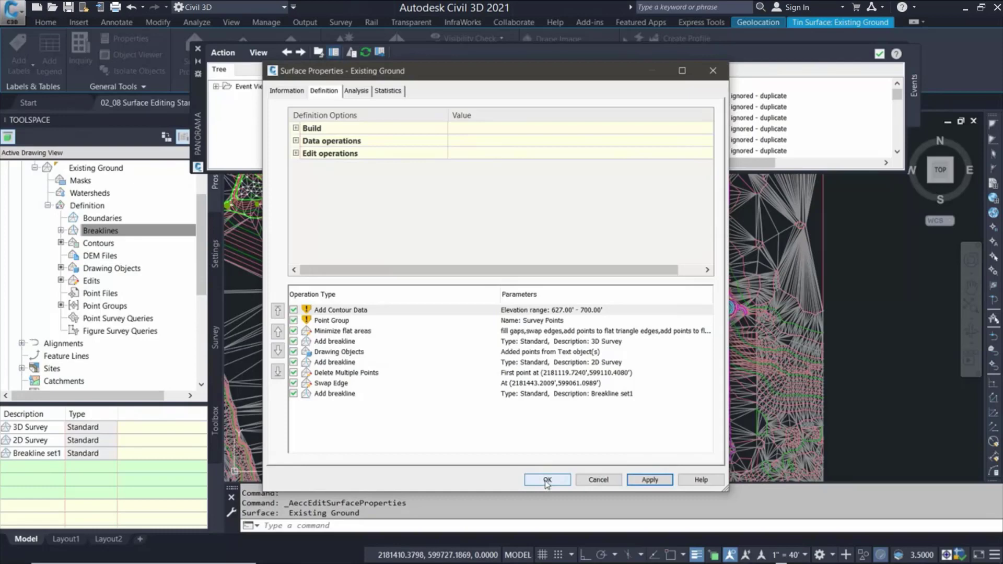
left_click(547, 480)
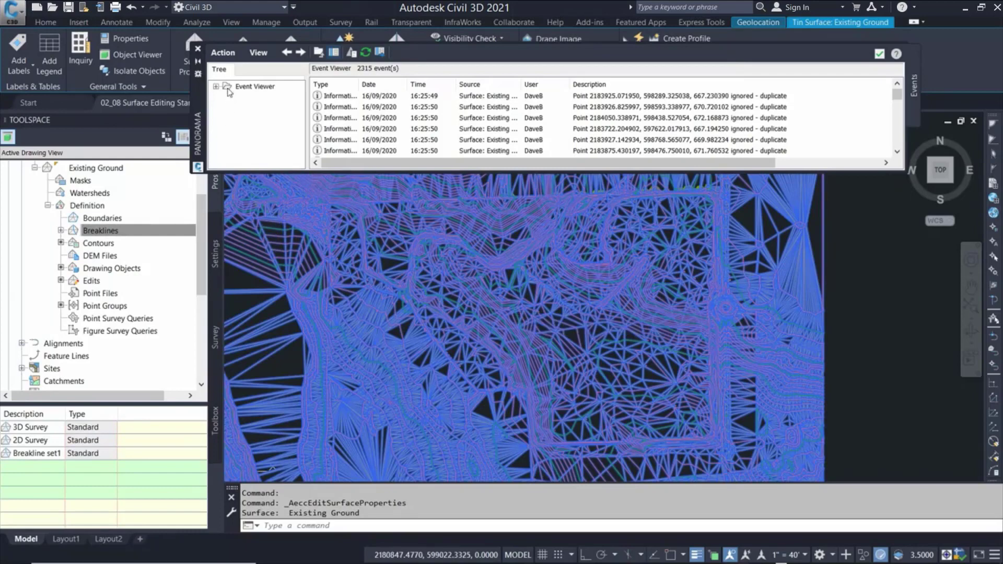
left_click(198, 50)
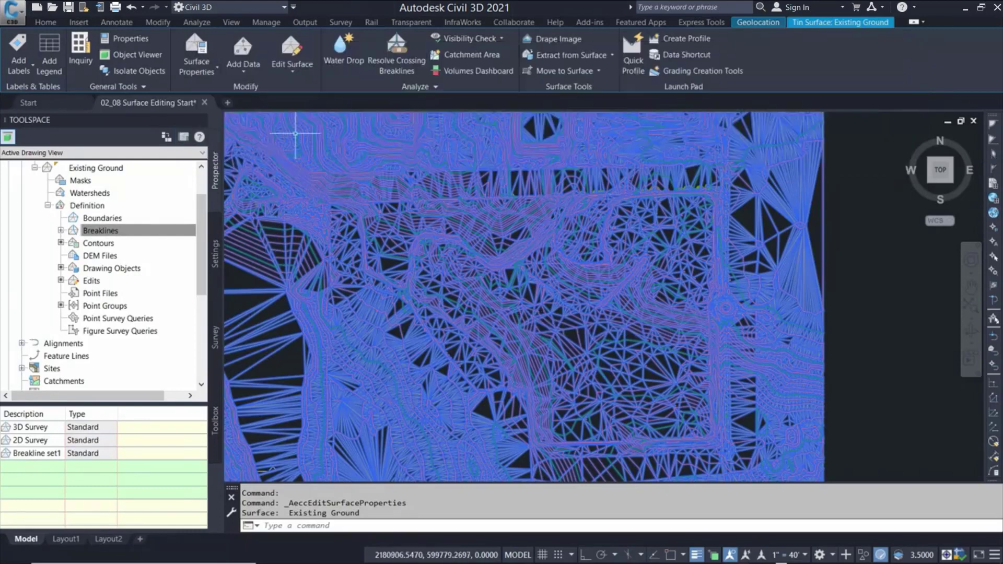
key("Escape")
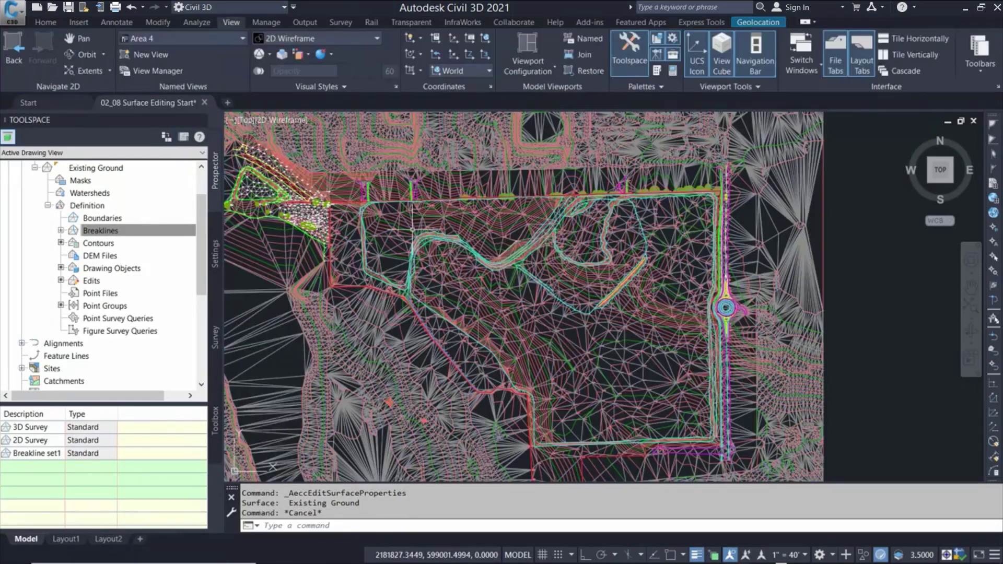